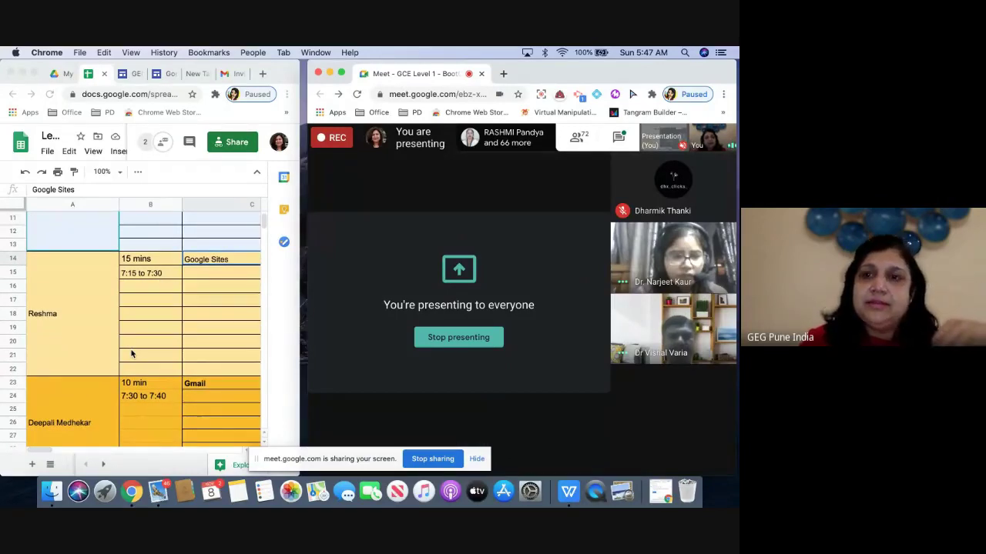
# Review the bootcamp schedule rows above the Google Sites session and stop sharing the screen in the Meet call
pyautogui.scroll(4, 131, 353)
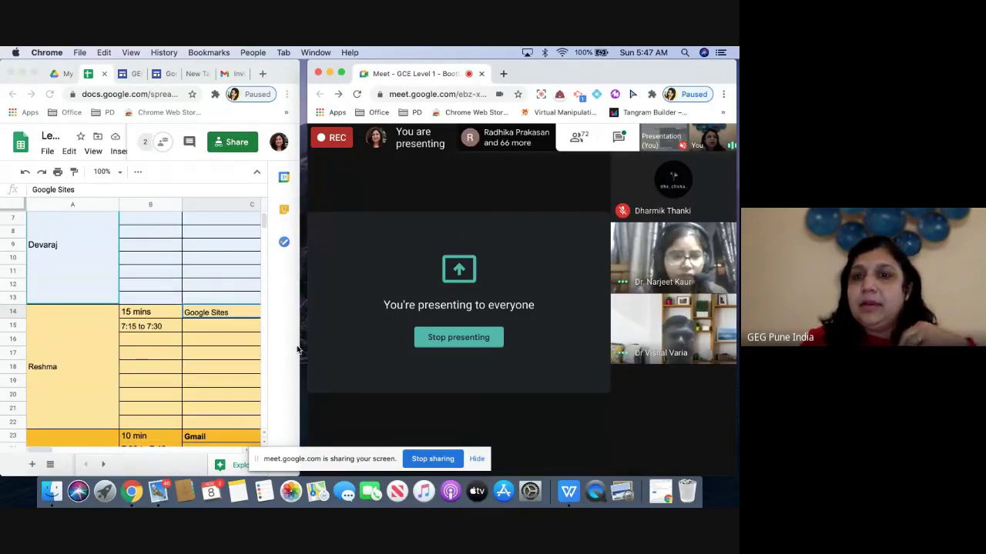
pyautogui.click(438, 464)
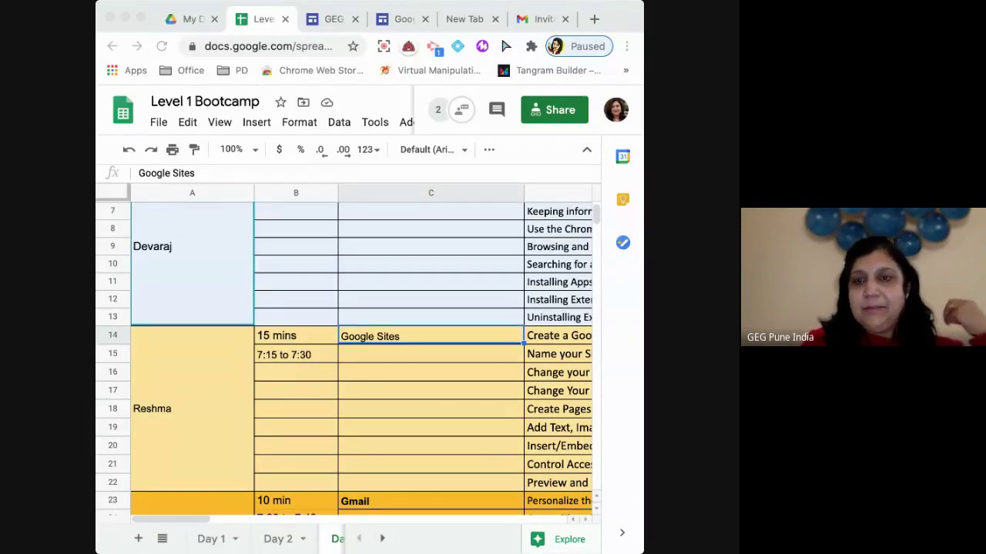
# Switch to Google Drive, open the GEG_Pune India site for editing and widen the browser window
pyautogui.click(201, 23)
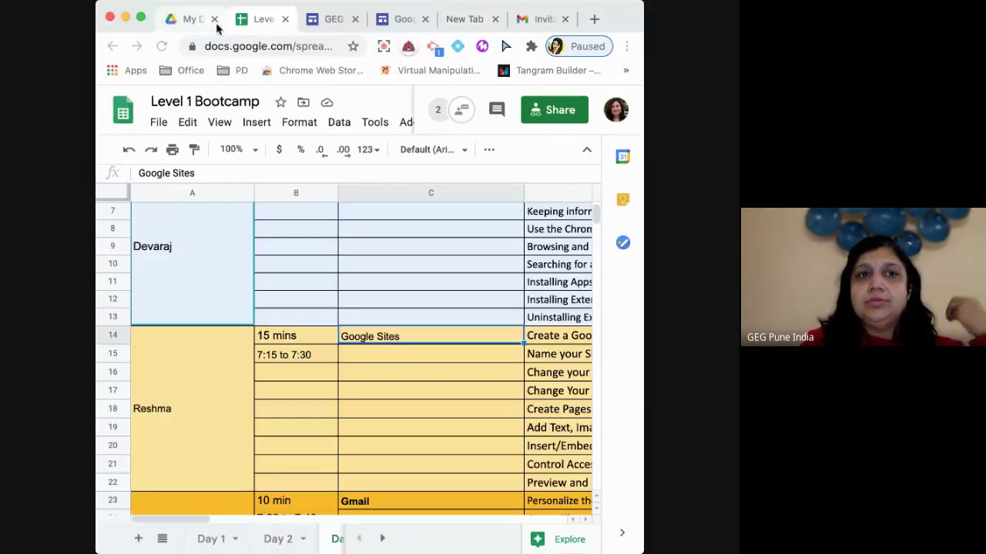
pyautogui.click(189, 19)
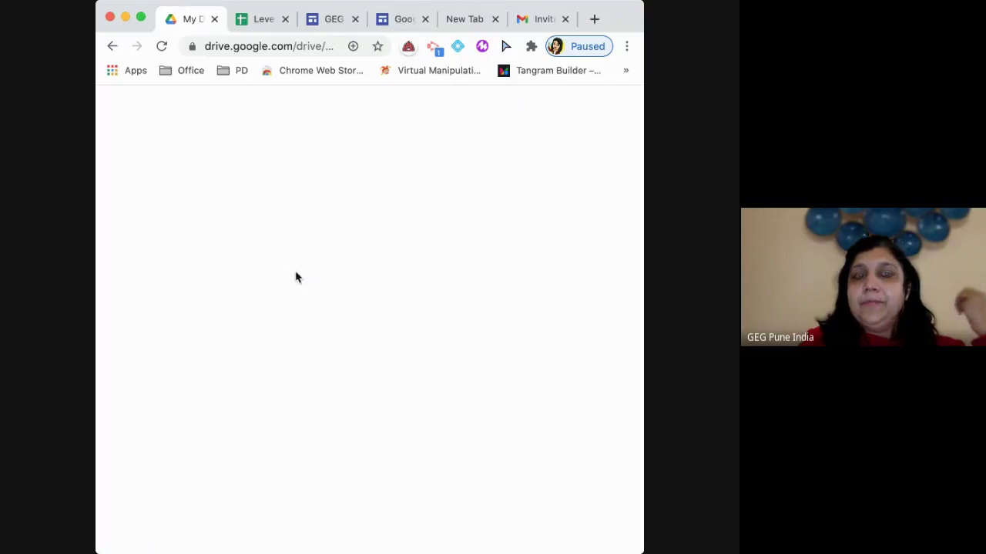
pyautogui.click(370, 398)
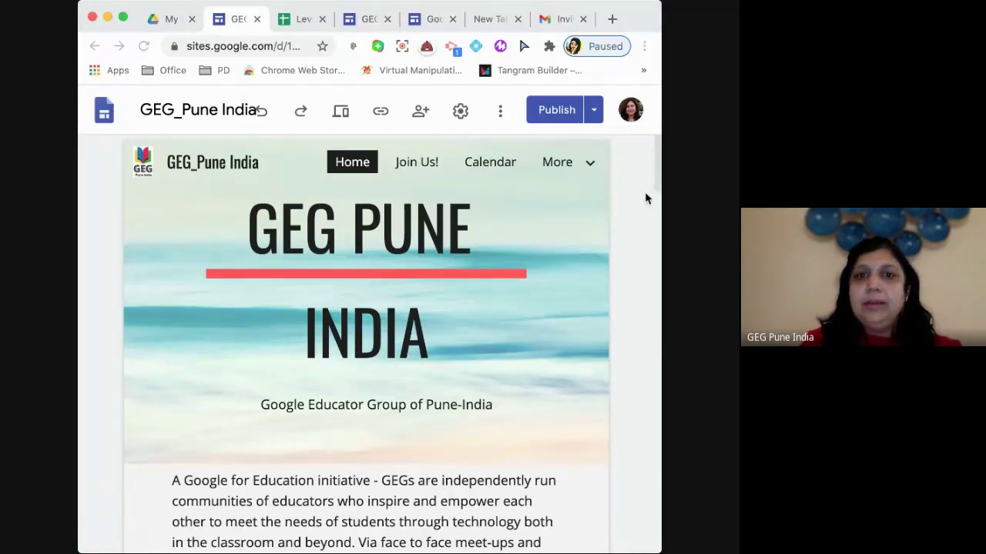
pyautogui.moveTo(647, 196); pyautogui.dragTo(666, 199)
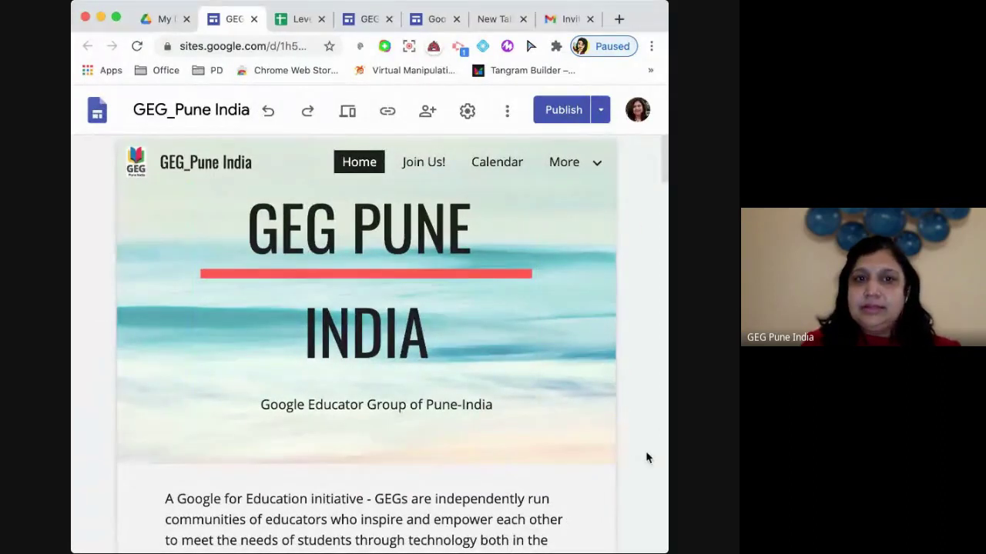
# Copy the published link of the GEG_Pune India site and close the link dialog
pyautogui.click(387, 111)
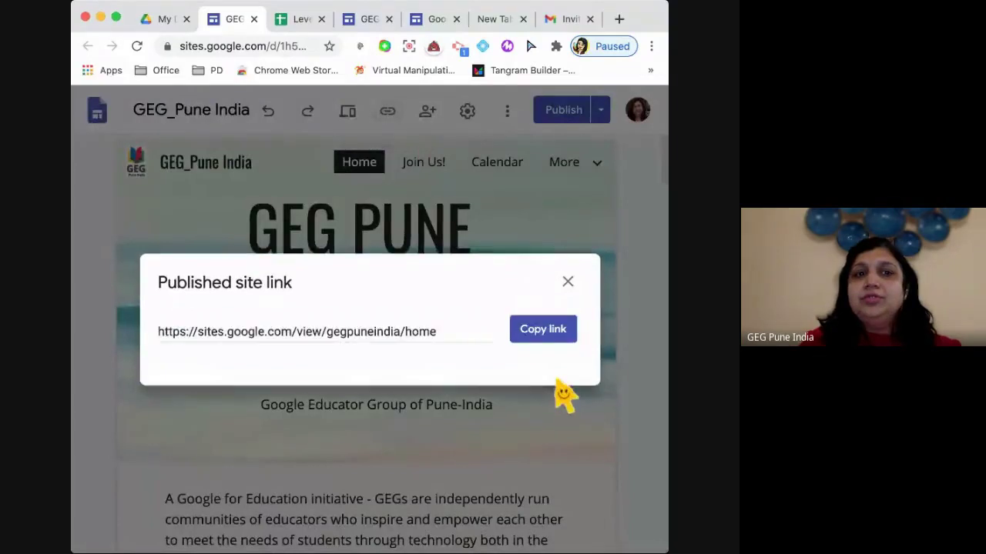
pyautogui.click(544, 336)
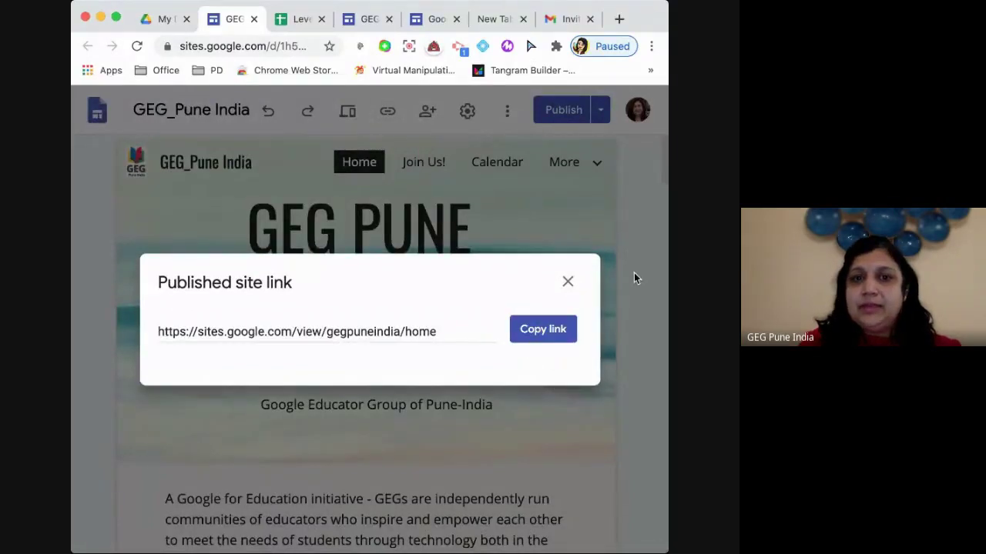
pyautogui.click(569, 282)
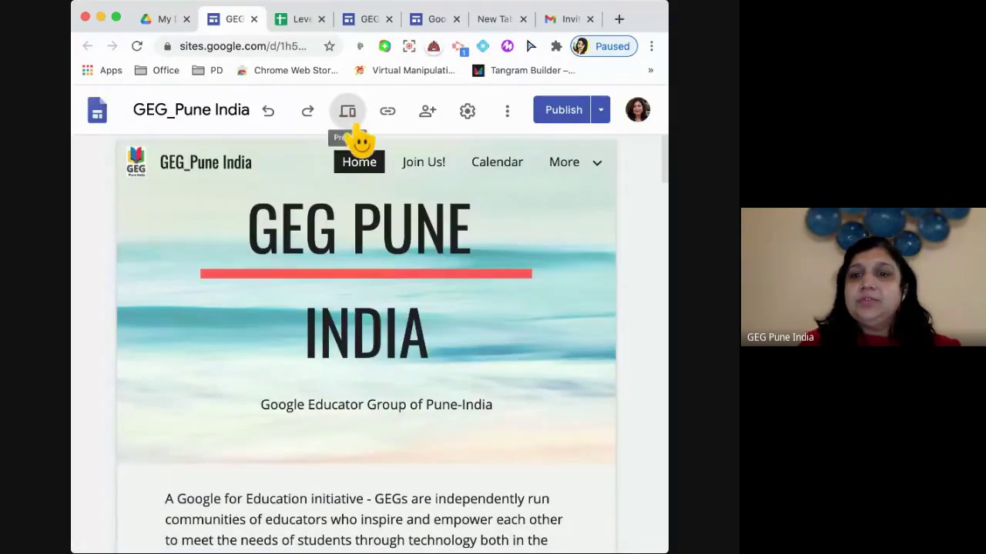
# Preview the GEG_Pune India site and look through the training session videos on its Home page
pyautogui.click(356, 133)
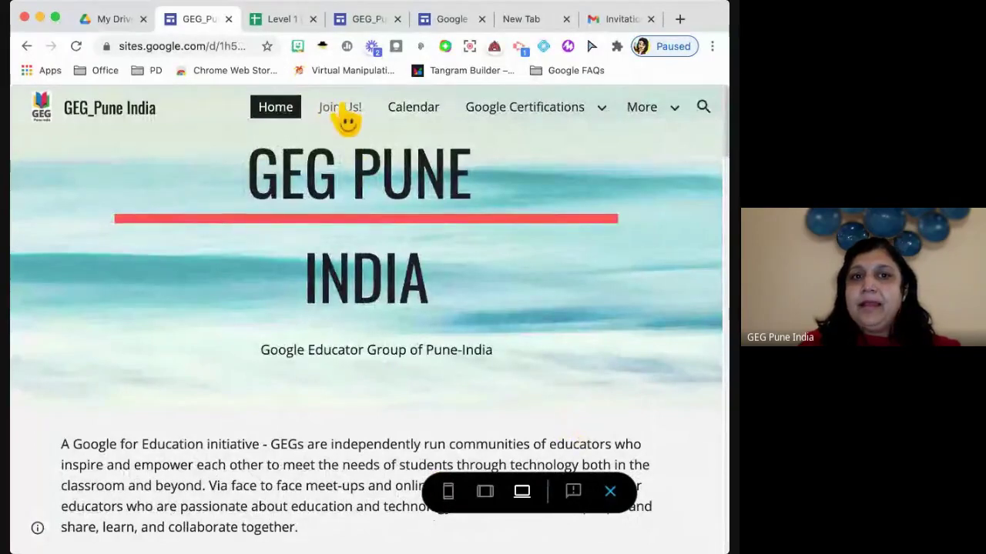
pyautogui.scroll(-8, 389, 310)
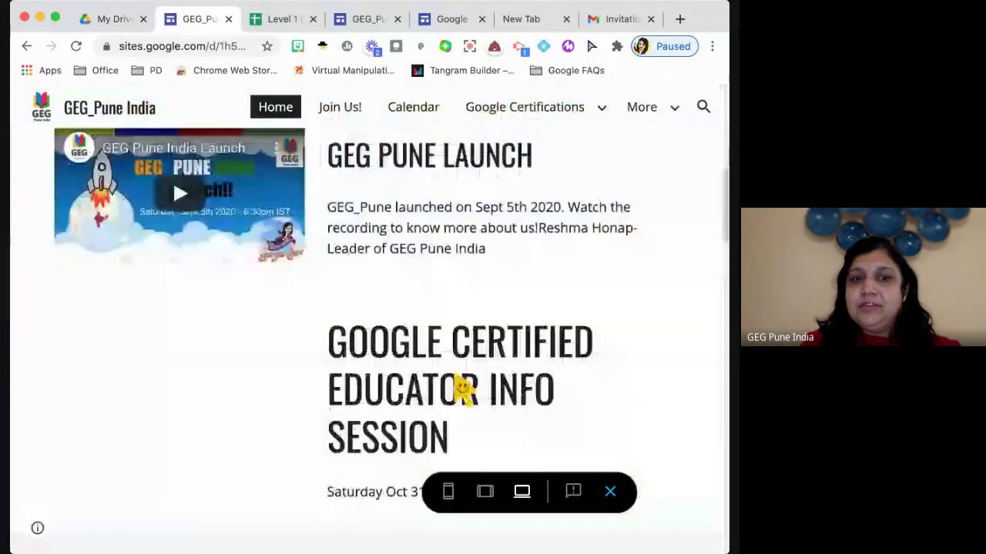
pyautogui.scroll(-3, 477, 389)
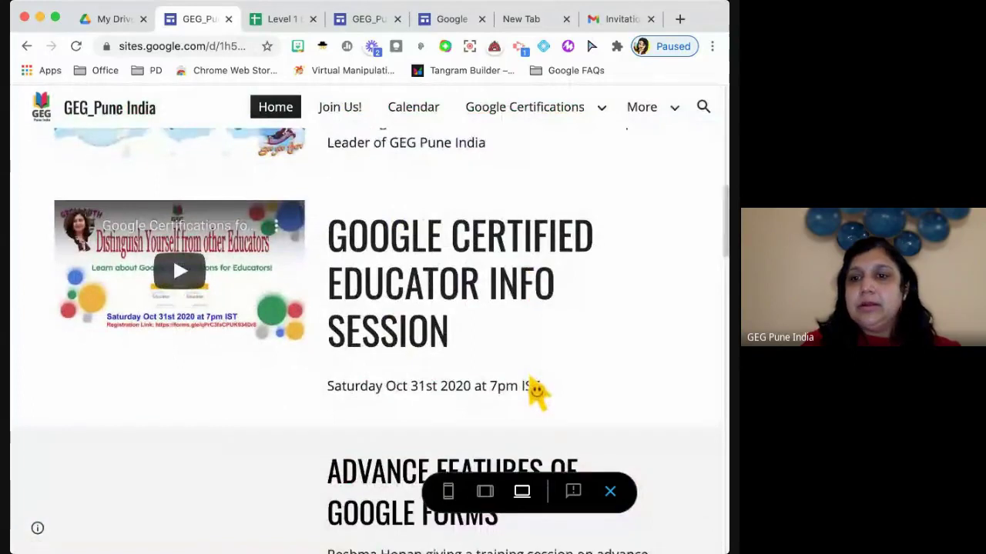
pyautogui.scroll(-5, 537, 393)
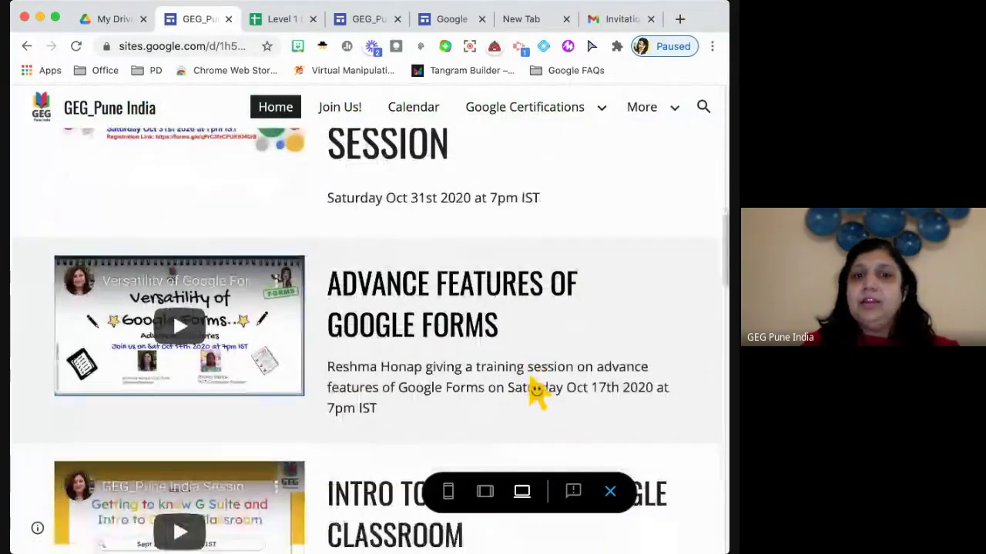
pyautogui.scroll(-10, 537, 393)
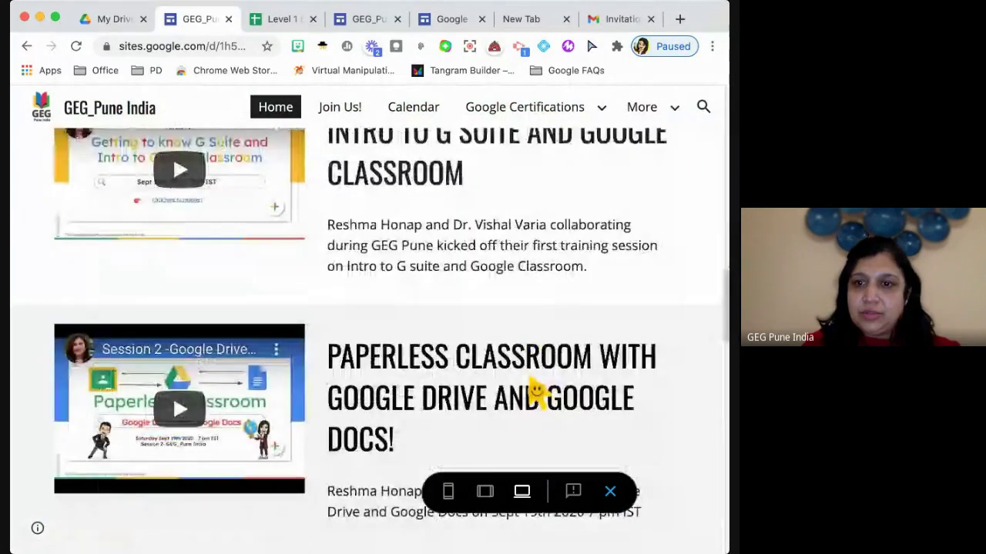
pyautogui.scroll(20, 536, 393)
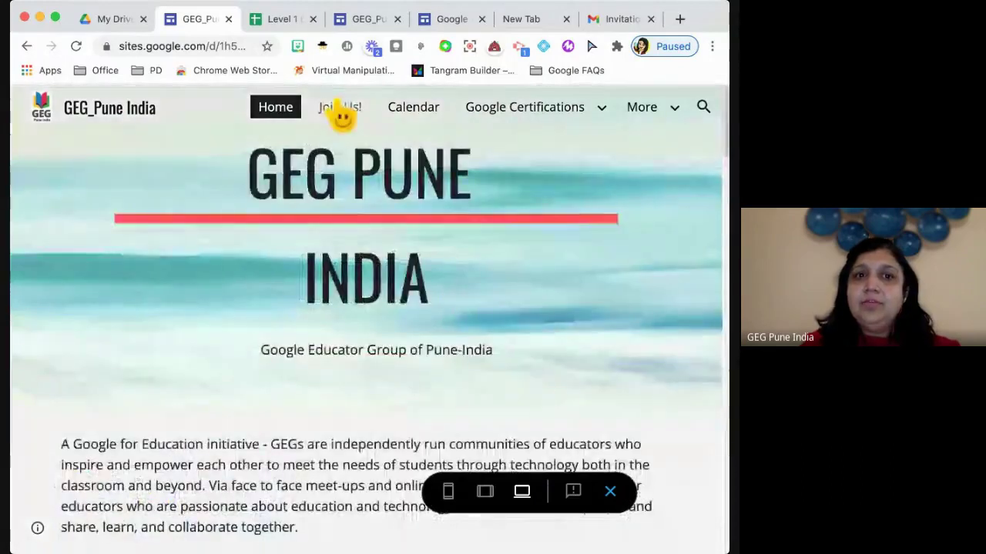
# View the Join Us! page of the previewed site and examine its embedded interest form
pyautogui.click(341, 113)
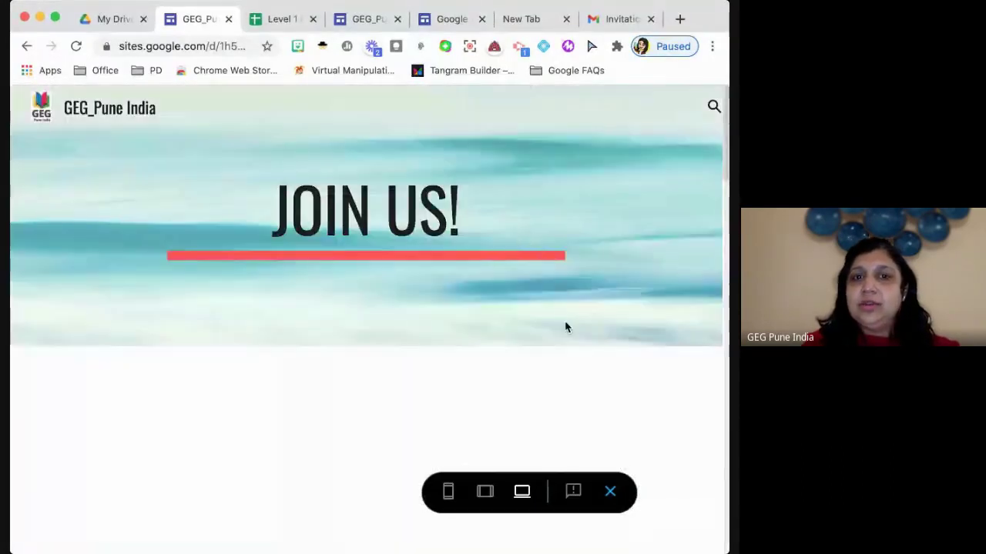
pyautogui.scroll(-2, 581, 360)
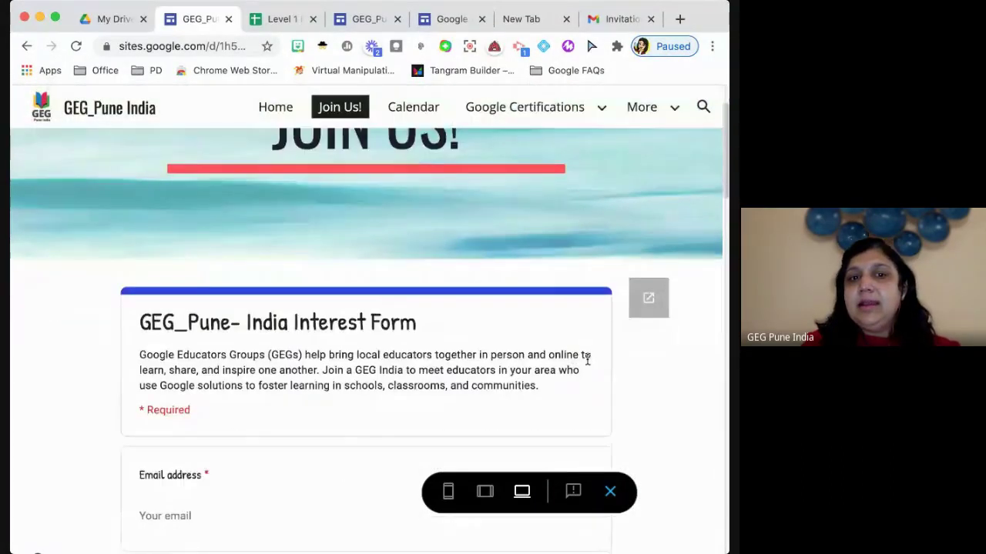
pyautogui.scroll(-12, 587, 360)
pyautogui.scroll(12, 593, 369)
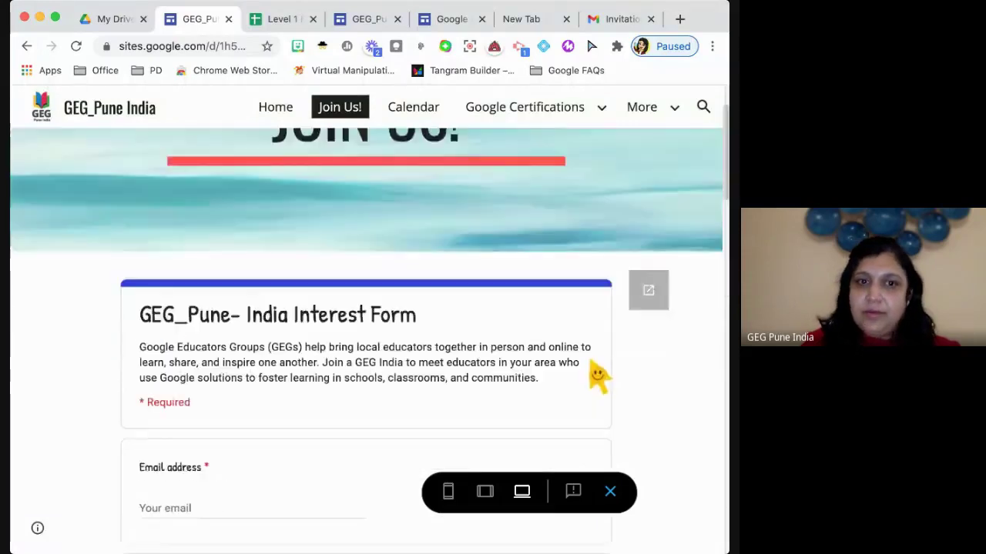
pyautogui.scroll(2, 599, 376)
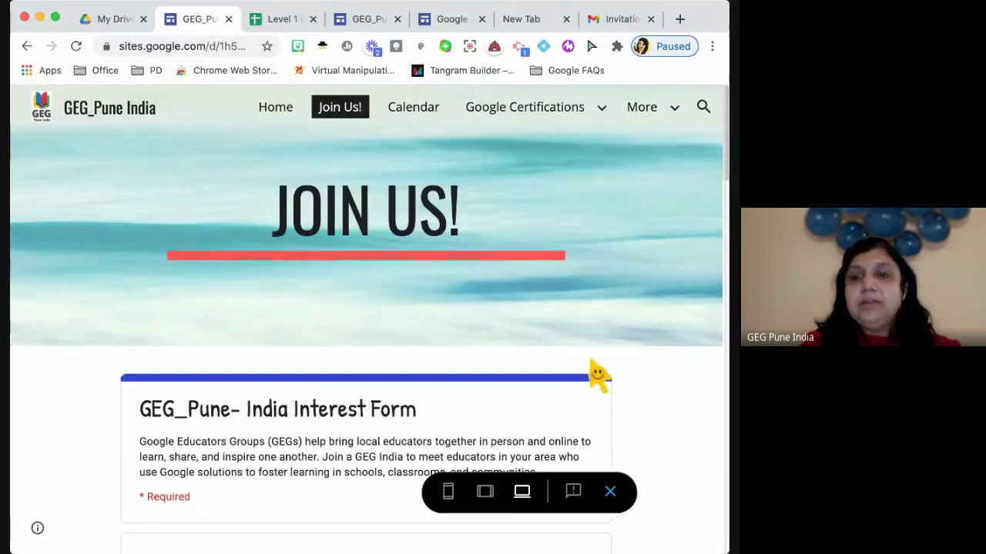
# View the Calendar page of the previewed site and examine the embedded public events calendar
pyautogui.click(413, 111)
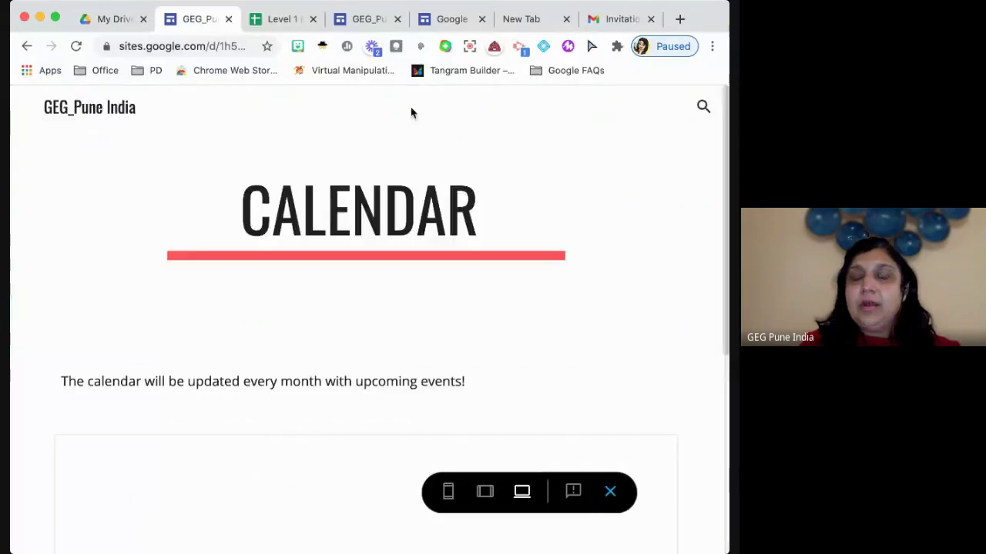
pyautogui.scroll(-3, 546, 382)
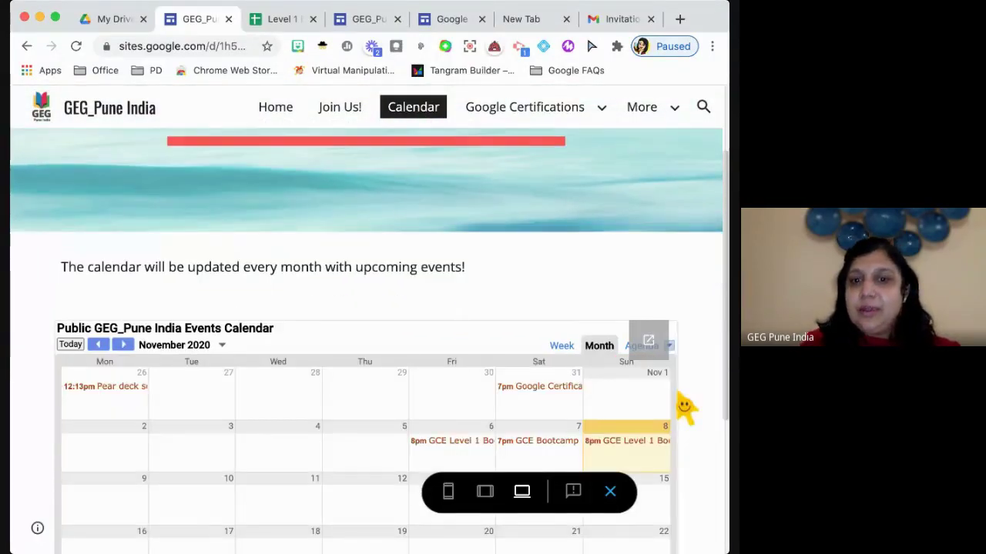
pyautogui.scroll(-4, 689, 404)
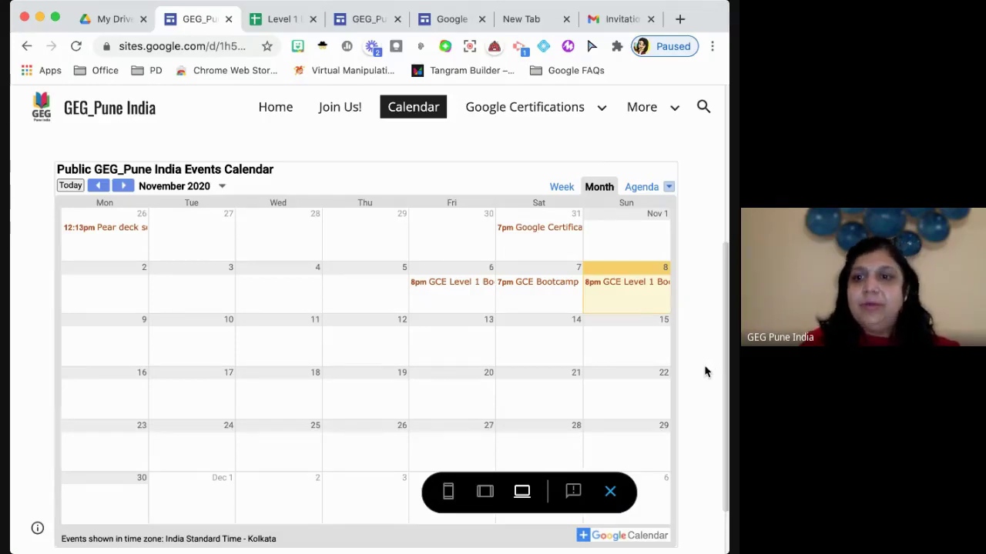
pyautogui.scroll(-1, 704, 372)
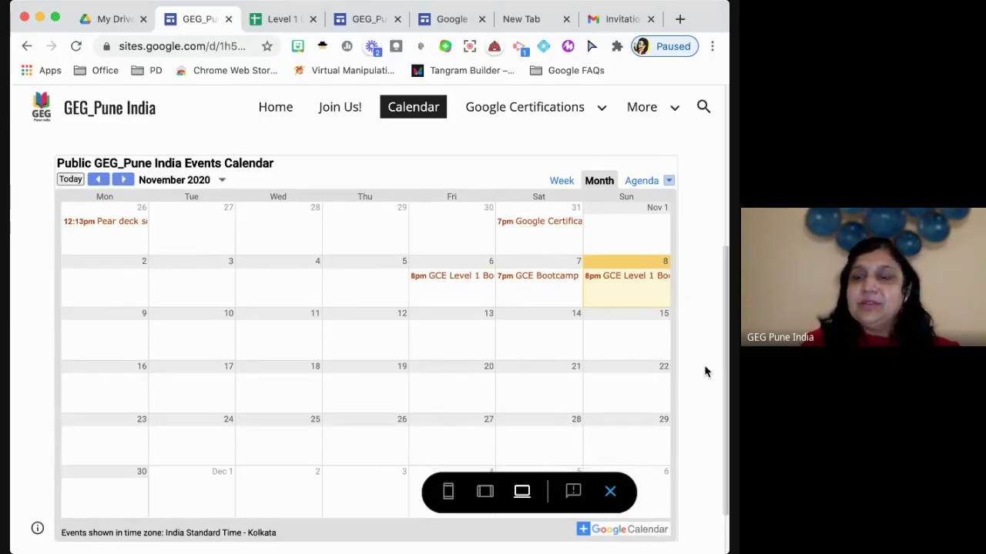
pyautogui.scroll(-3, 704, 372)
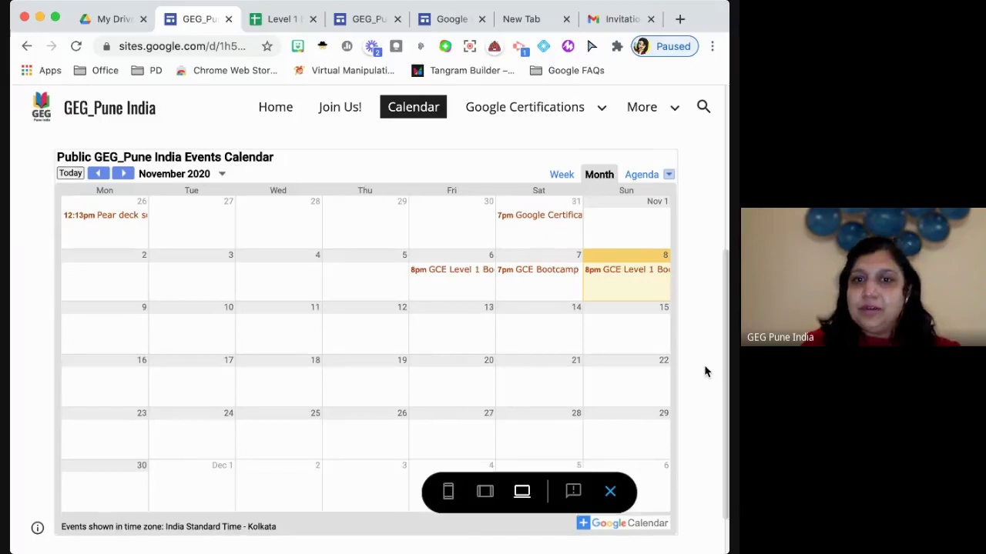
pyautogui.scroll(5, 707, 371)
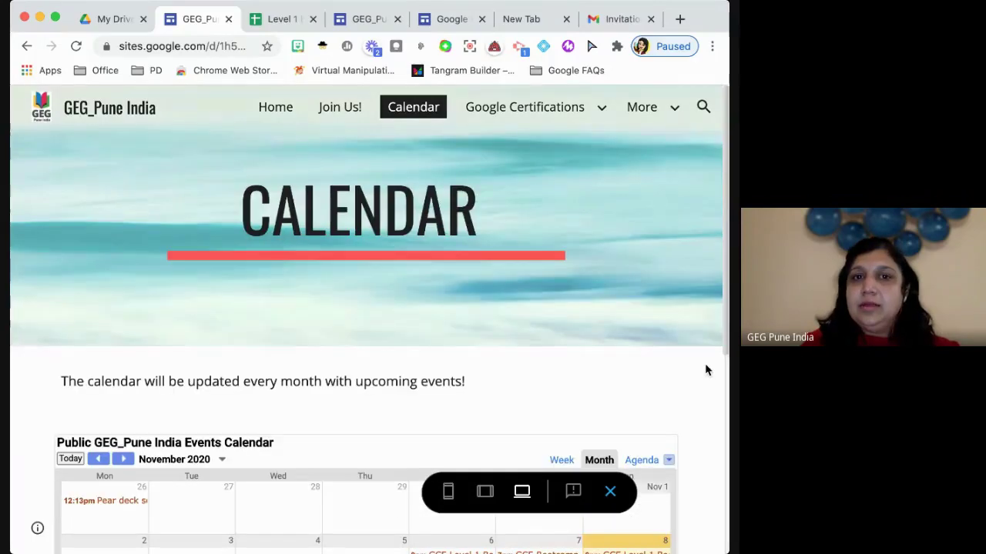
# View the Google Certifications page and its Level 1 Google Certified Educator subpage in the preview
pyautogui.moveTo(547, 121)
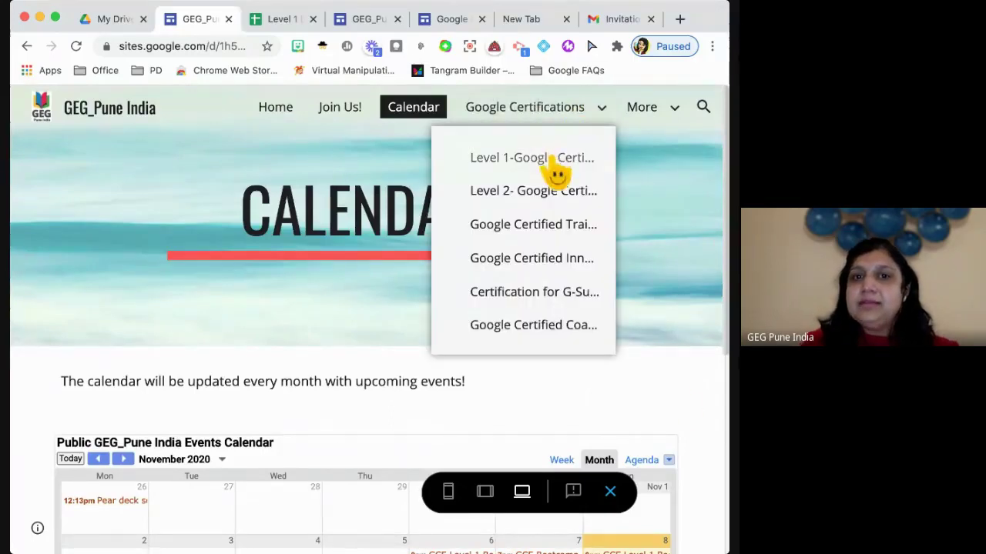
pyautogui.click(544, 114)
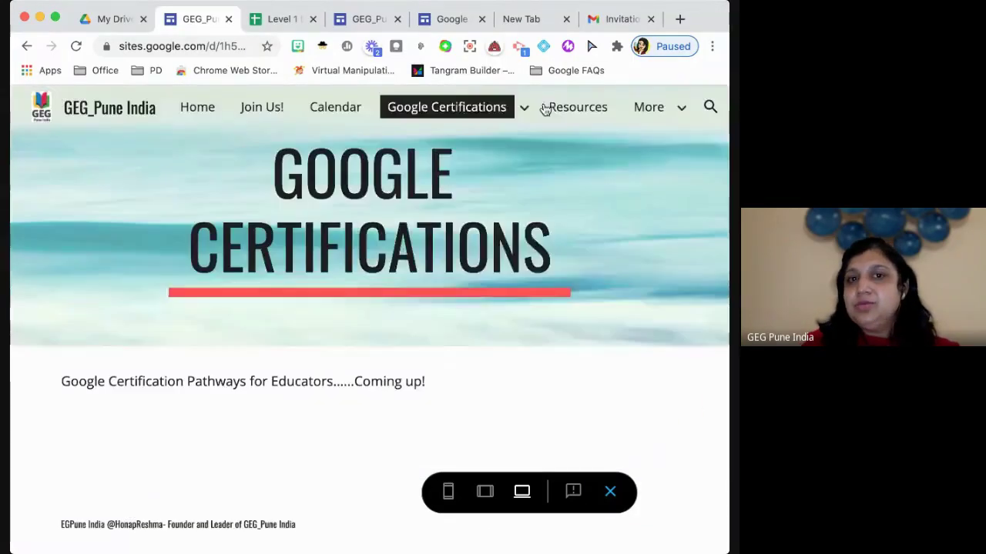
pyautogui.moveTo(520, 112)
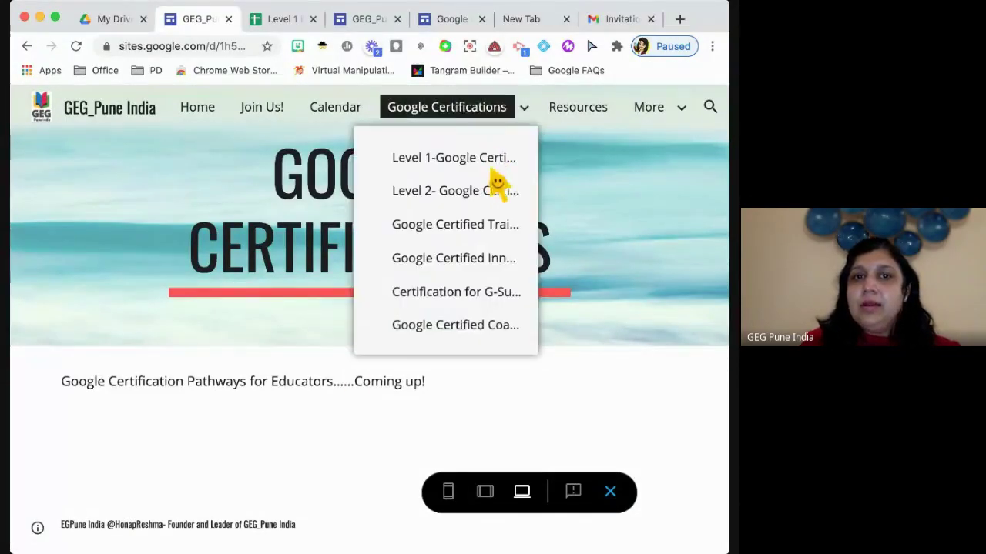
pyautogui.click(454, 158)
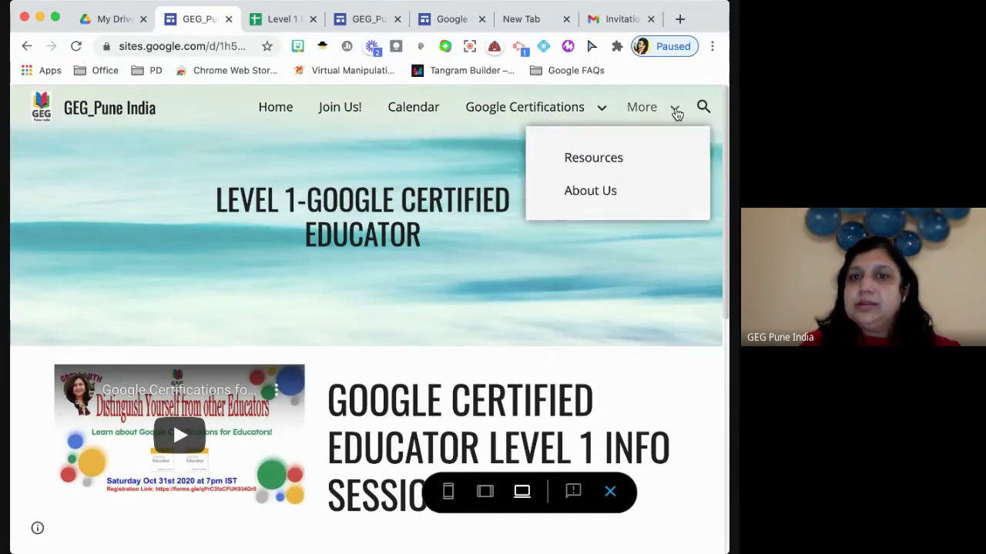
# View the About Us page of the previewed site and examine the founder's profile
pyautogui.click(676, 113)
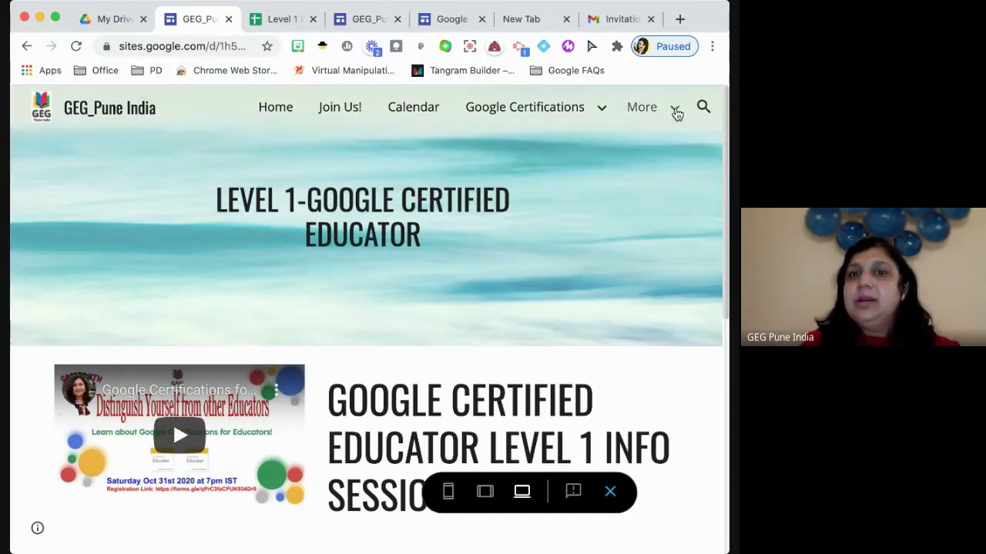
pyautogui.click(672, 109)
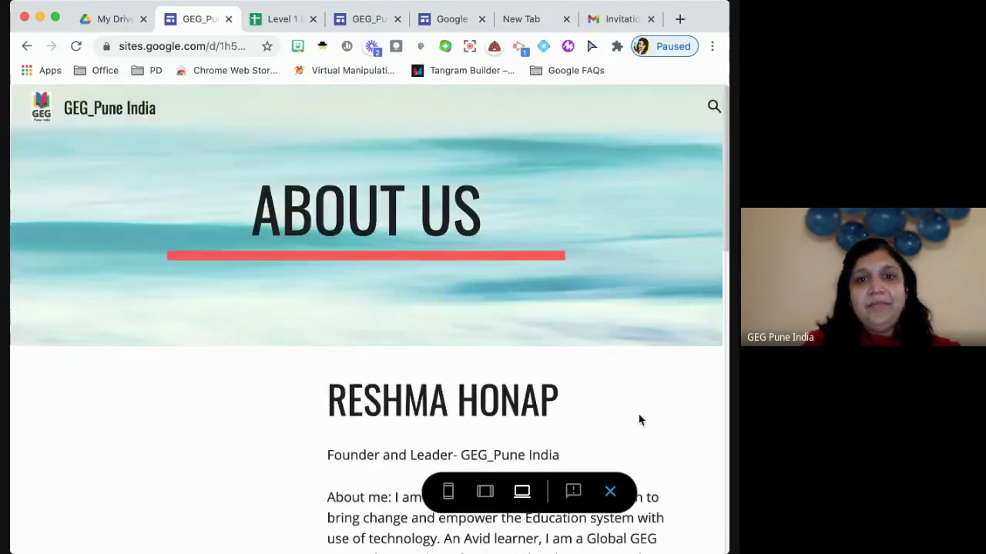
pyautogui.scroll(-1, 661, 409)
pyautogui.scroll(-15, 660, 410)
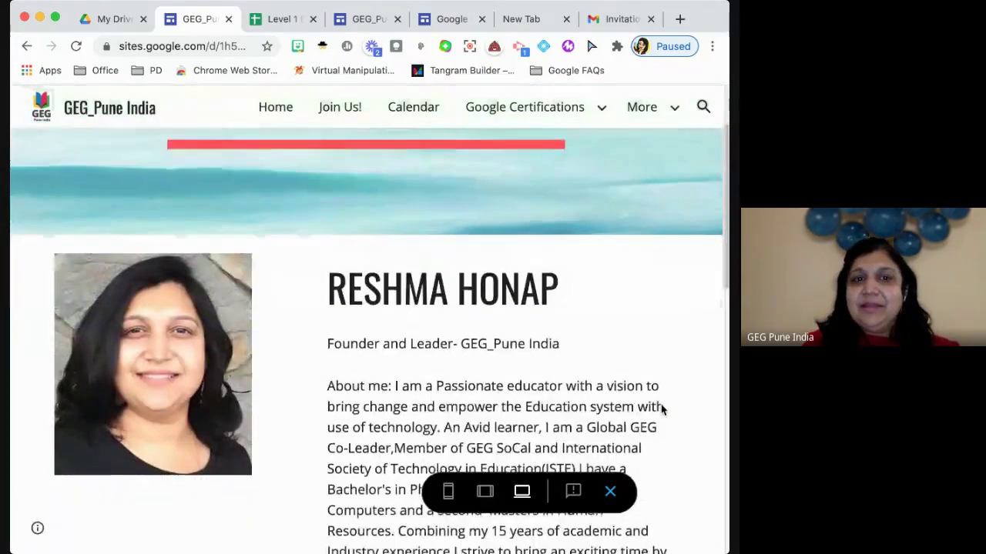
pyautogui.scroll(15, 660, 410)
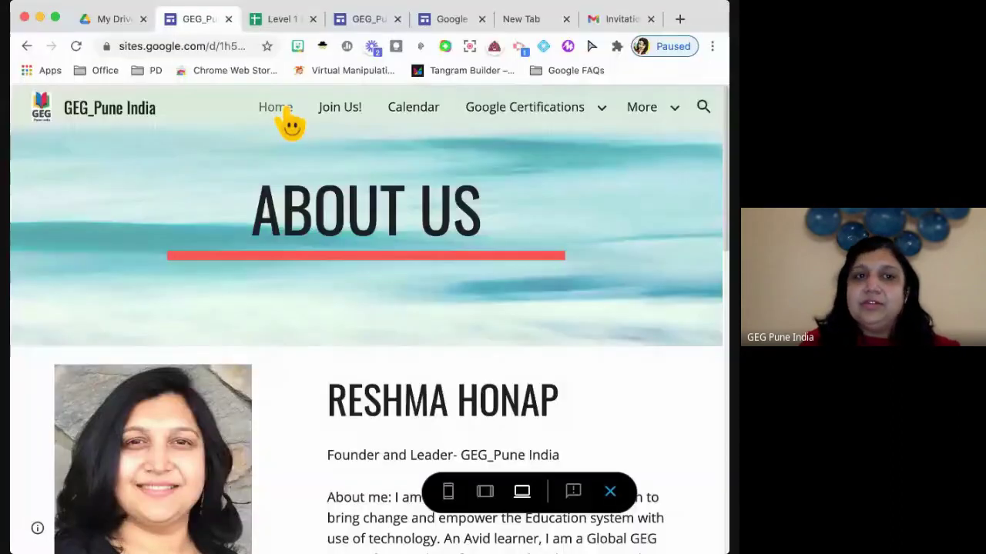
# Return the preview to the Home page and switch to the other open GEG_Pune India site editor
pyautogui.click(275, 108)
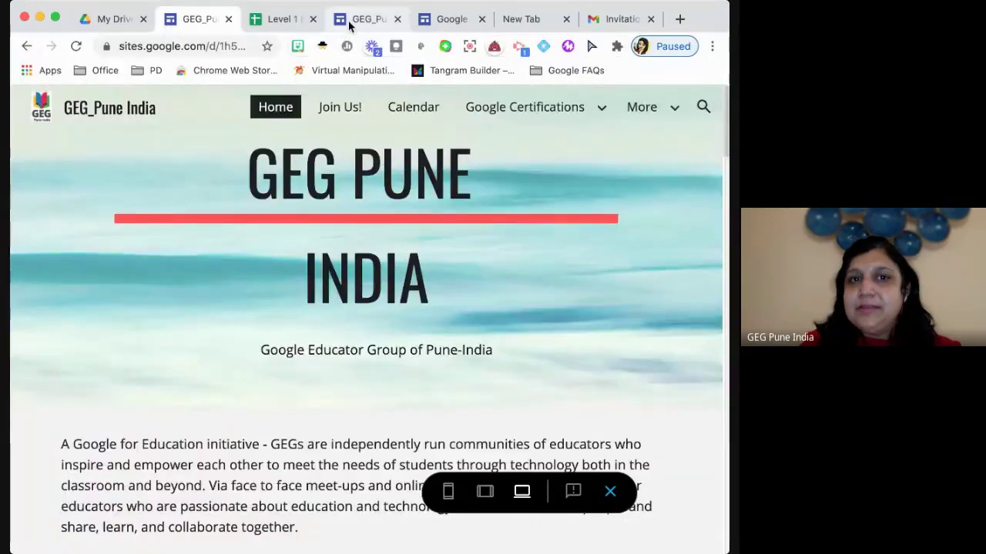
pyautogui.click(350, 23)
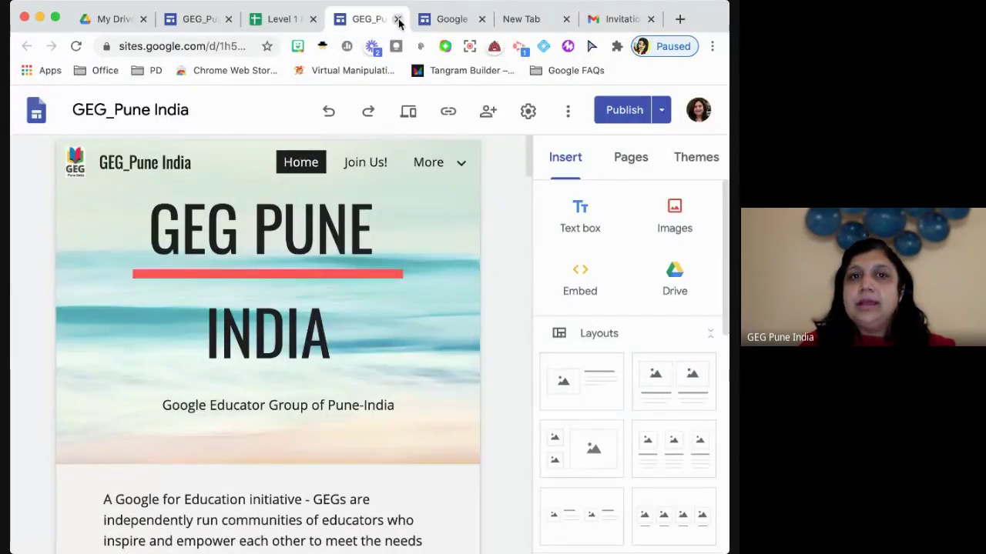
# Close the second GEG_Pune India editor and reposition the browser window showing the Google Sites start page
pyautogui.press('super+w')
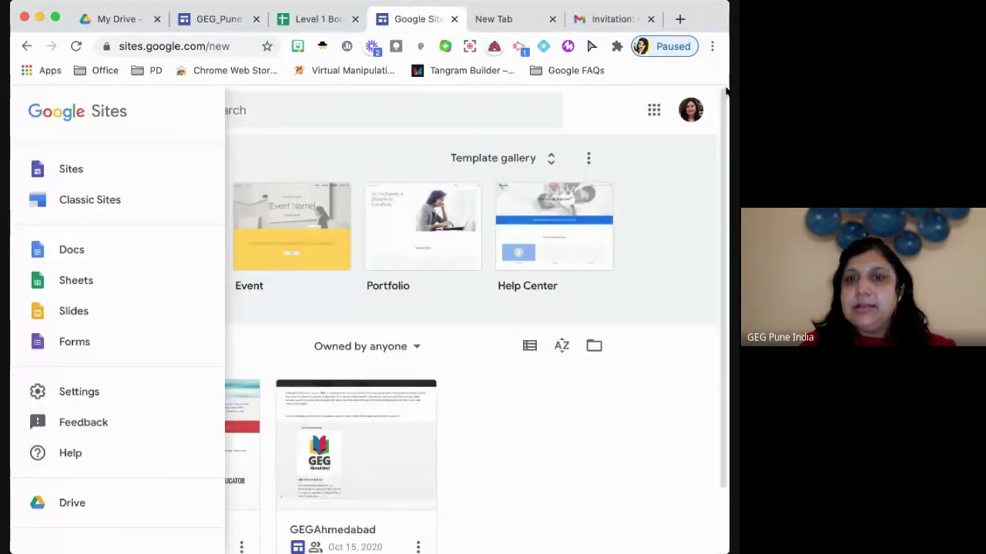
pyautogui.moveTo(726, 74); pyautogui.dragTo(800, 77)
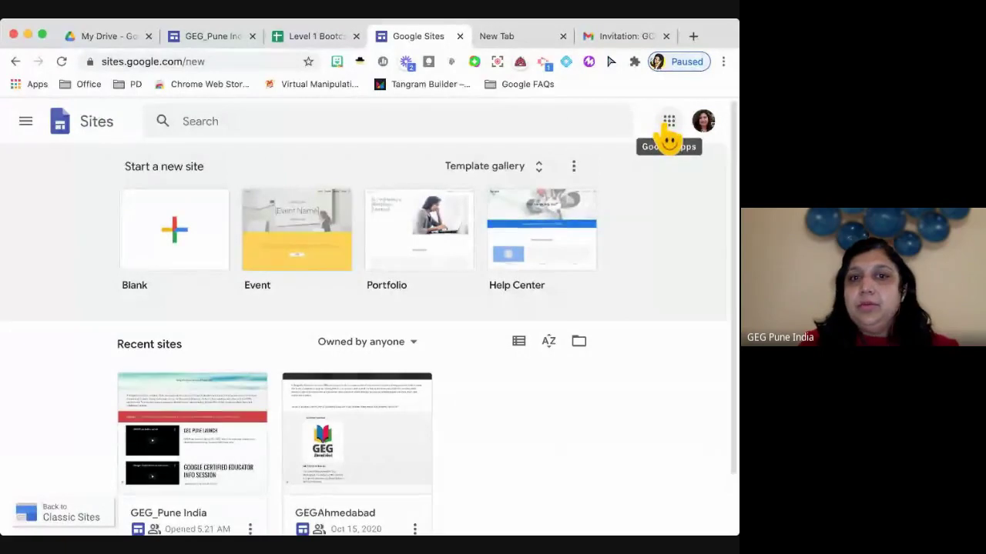
# Create a new blank Google Sites site from My Drive in Google Drive
pyautogui.click(107, 38)
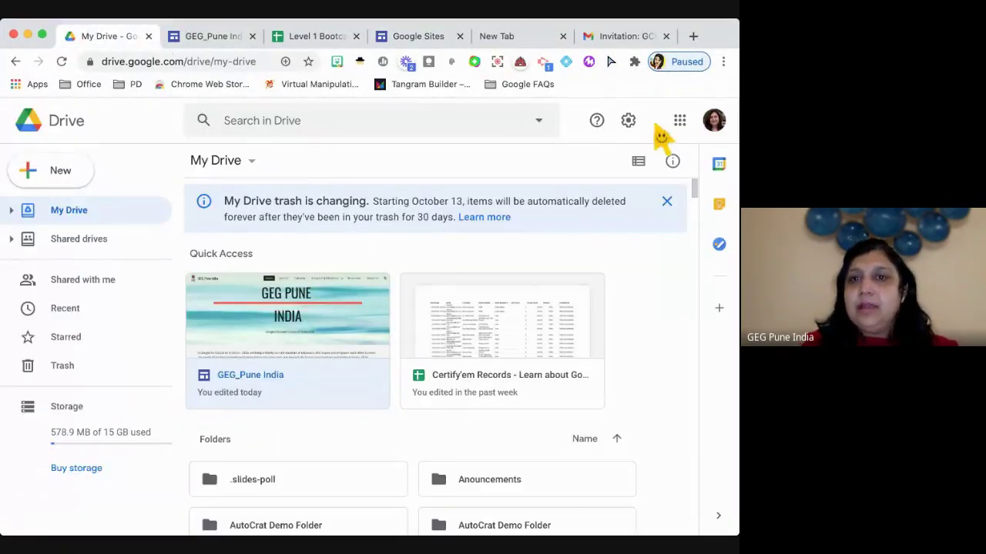
pyautogui.click(48, 183)
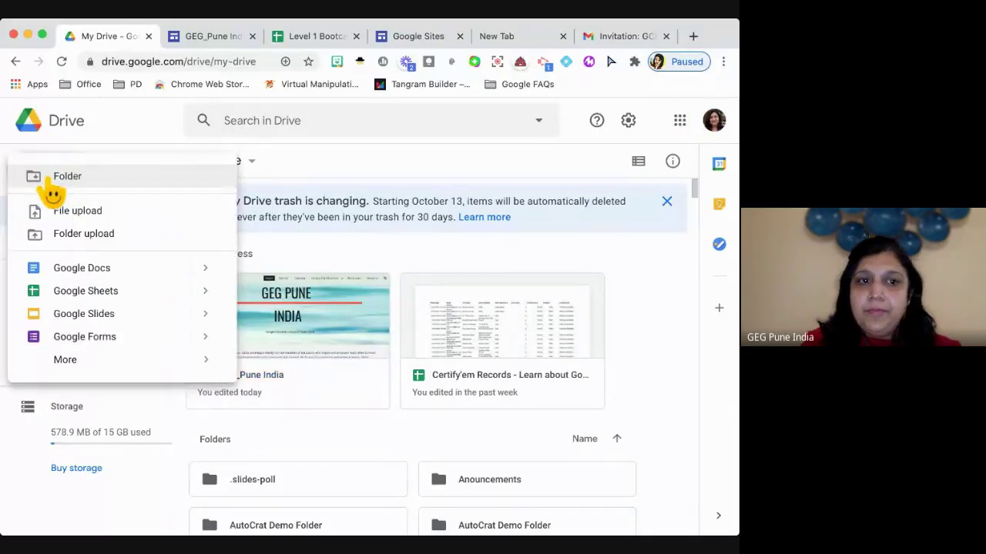
pyautogui.moveTo(96, 362)
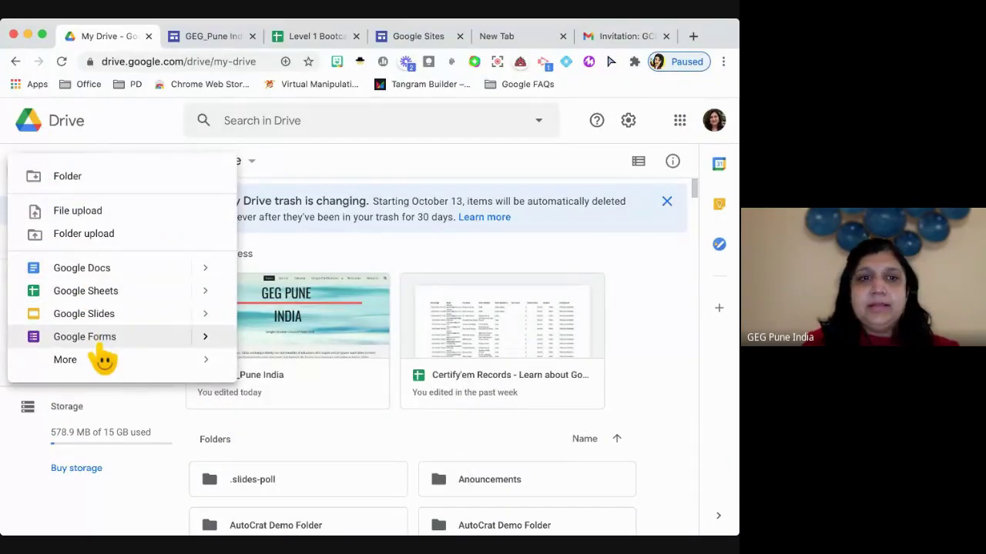
pyautogui.moveTo(204, 374)
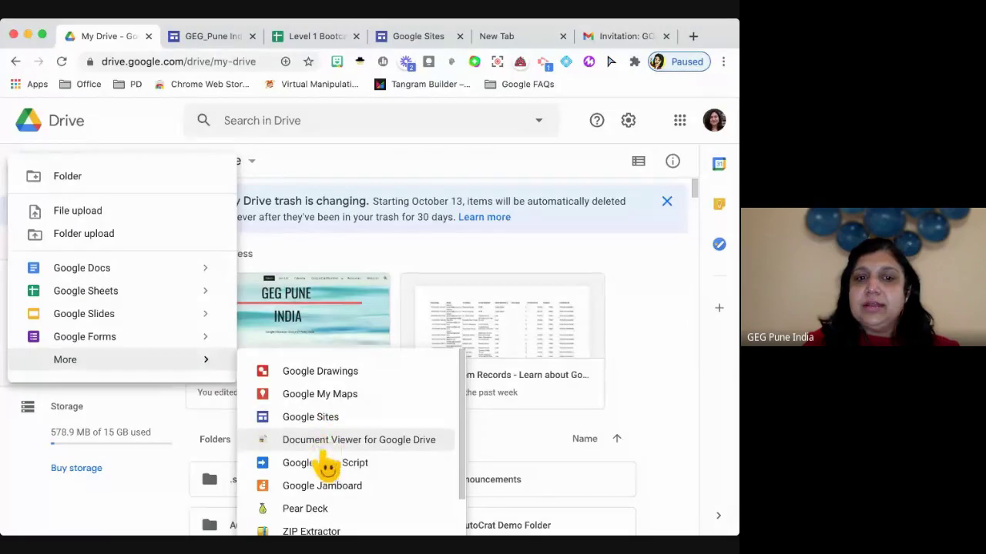
pyautogui.scroll(-1, 325, 462)
pyautogui.scroll(-1, 326, 462)
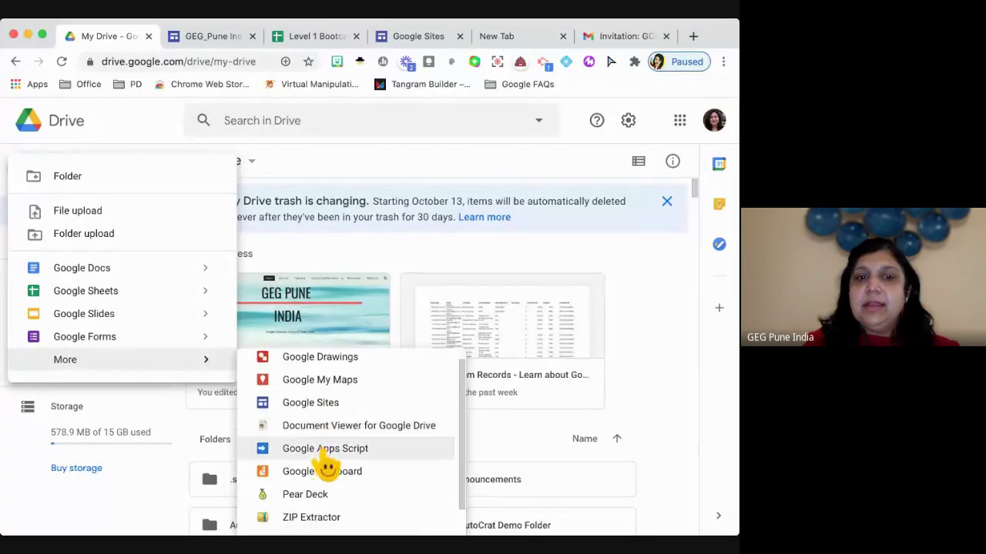
pyautogui.click(321, 404)
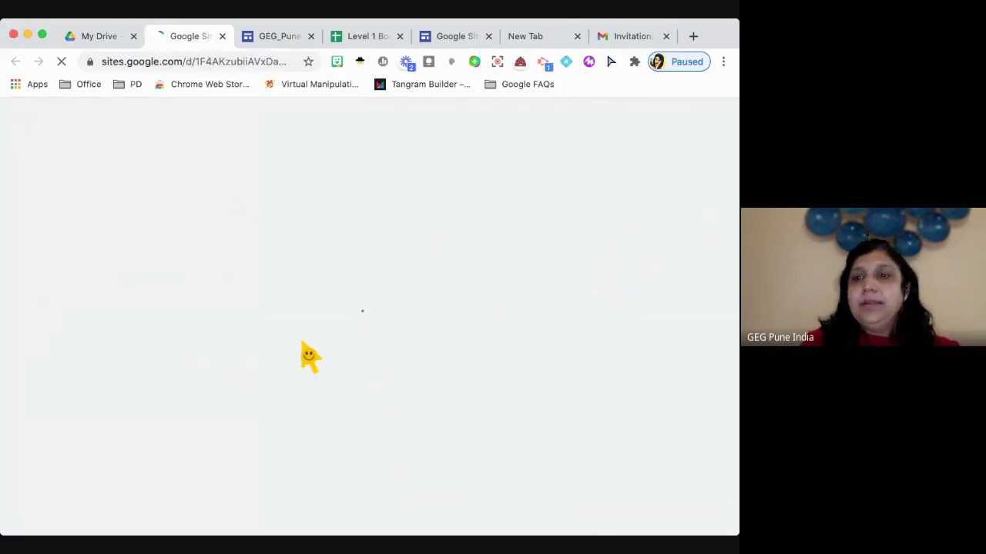
# Load the Google Sites start page from sites.google.com and compare its Blank site option with the new untitled site
pyautogui.click(451, 38)
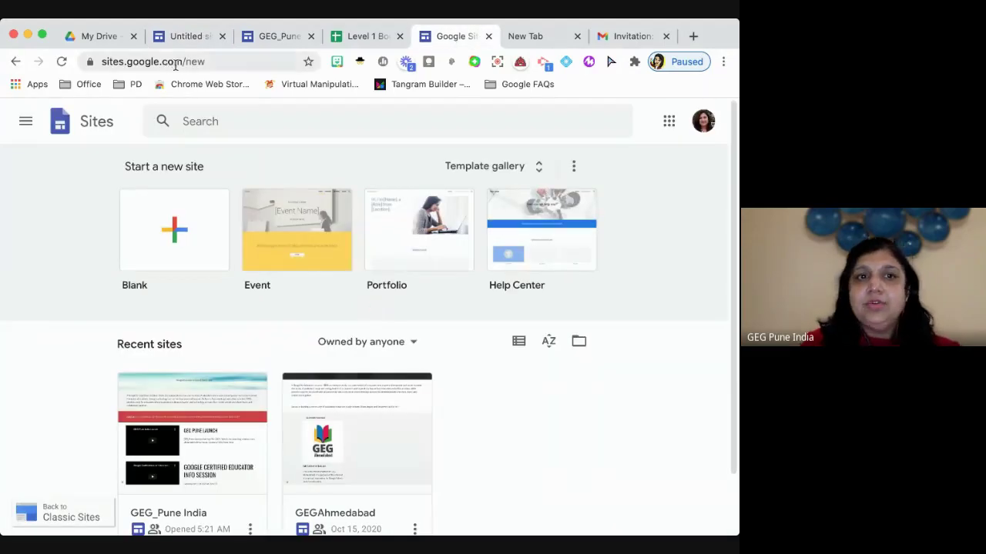
pyautogui.click(227, 61)
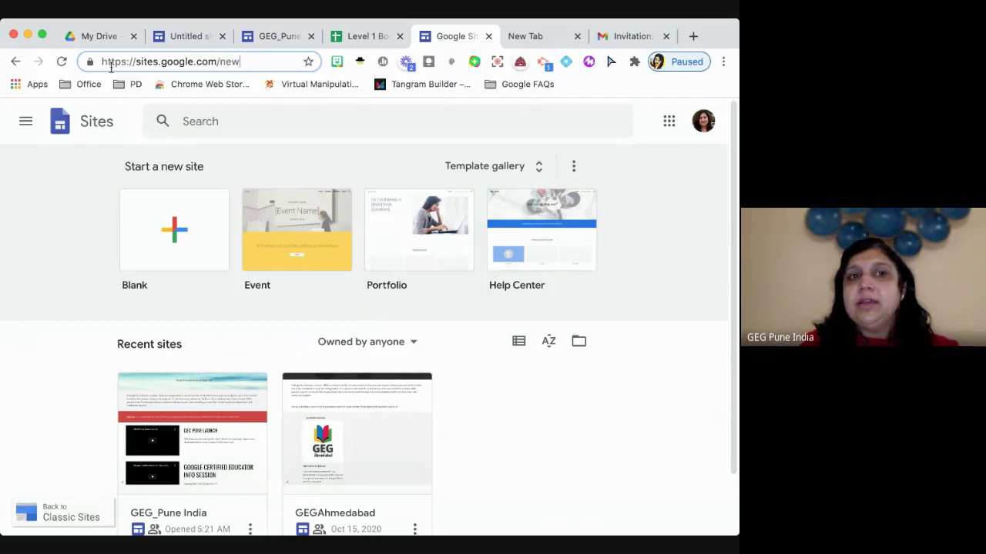
pyautogui.moveTo(100, 60); pyautogui.dragTo(288, 62)
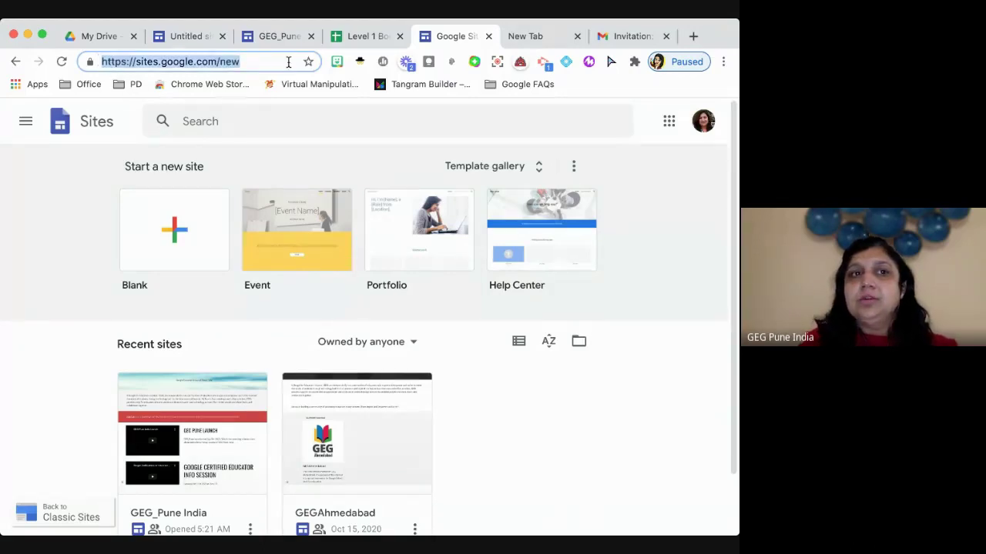
pyautogui.press('super+Tab')
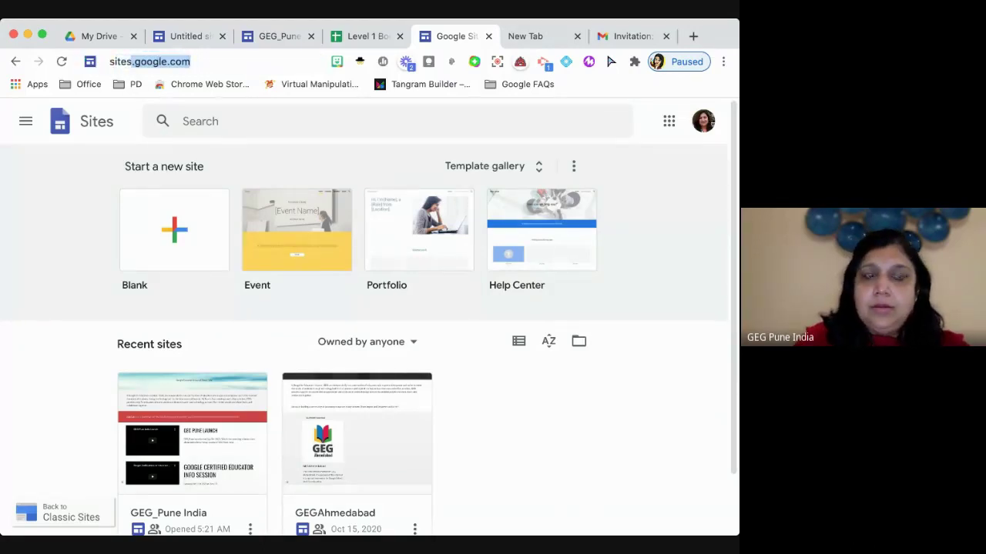
pyautogui.press('Return')
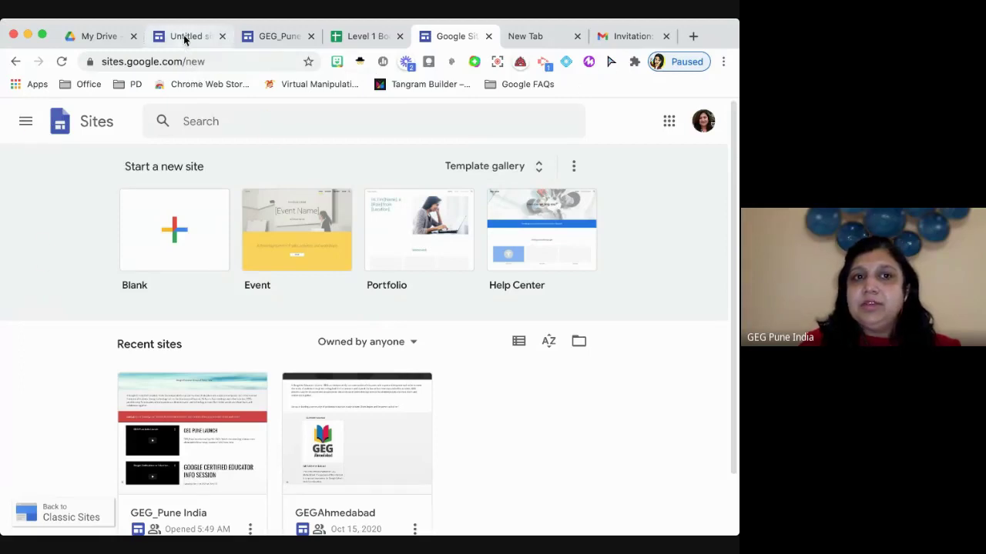
pyautogui.click(185, 37)
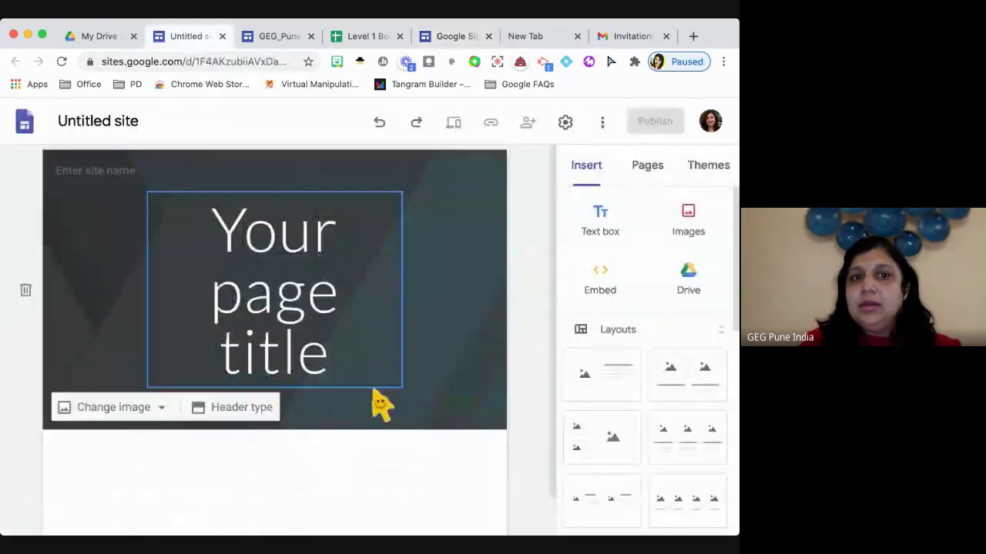
pyautogui.click(458, 39)
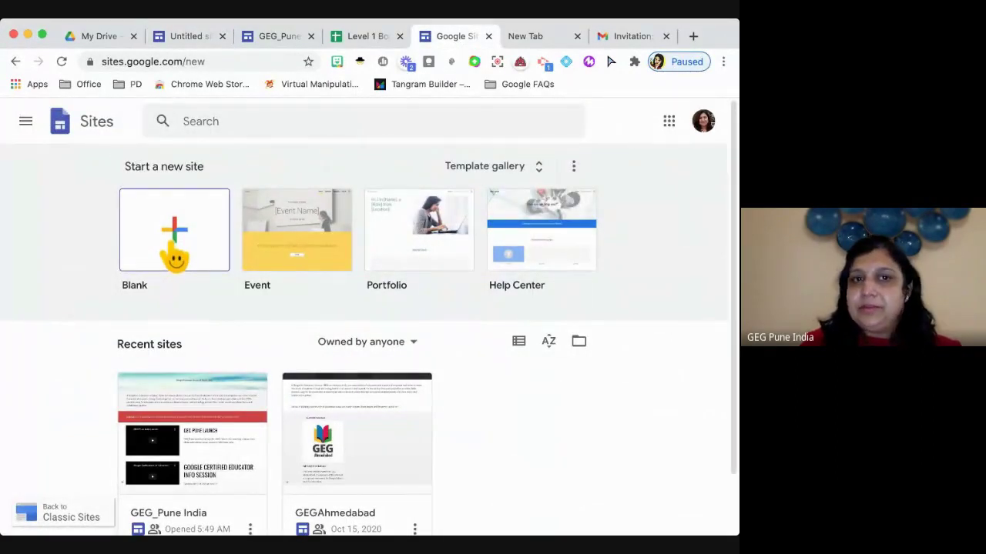
# Close the Google Sites start page and the empty new tab, and return to the untitled site's editor
pyautogui.click(488, 36)
pyautogui.click(488, 36)
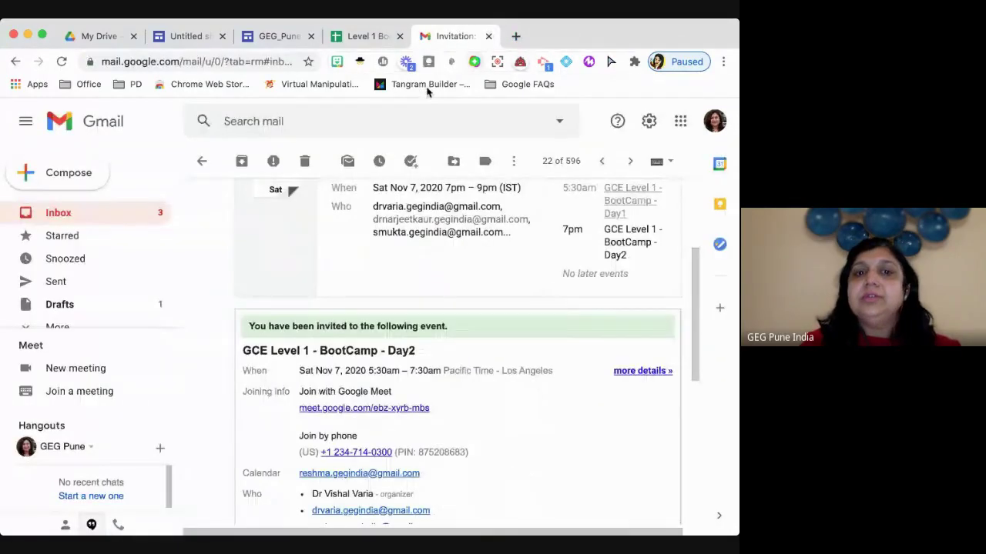
pyautogui.click(185, 36)
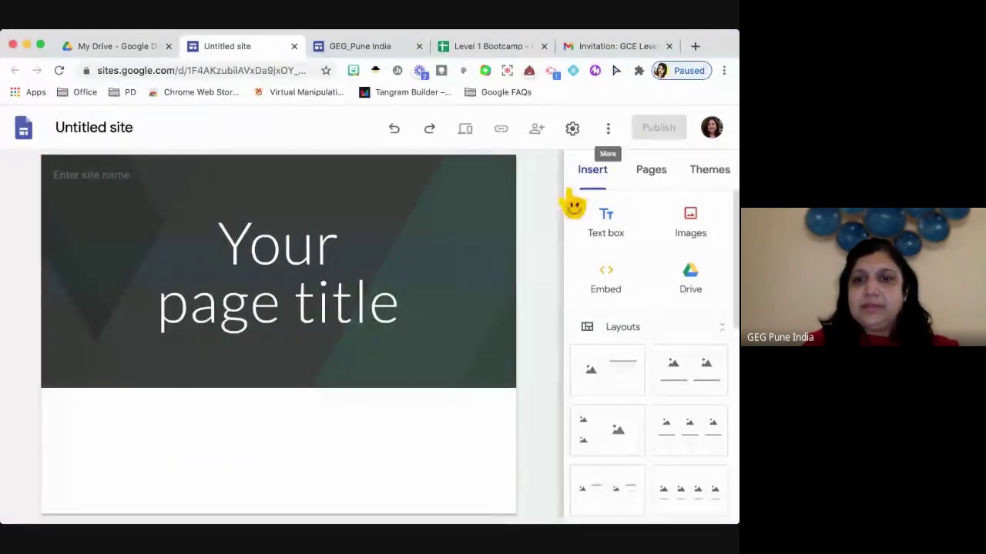
# Rename the untitled site as GEG BootCamp and apply the same name in the page header
pyautogui.click(96, 136)
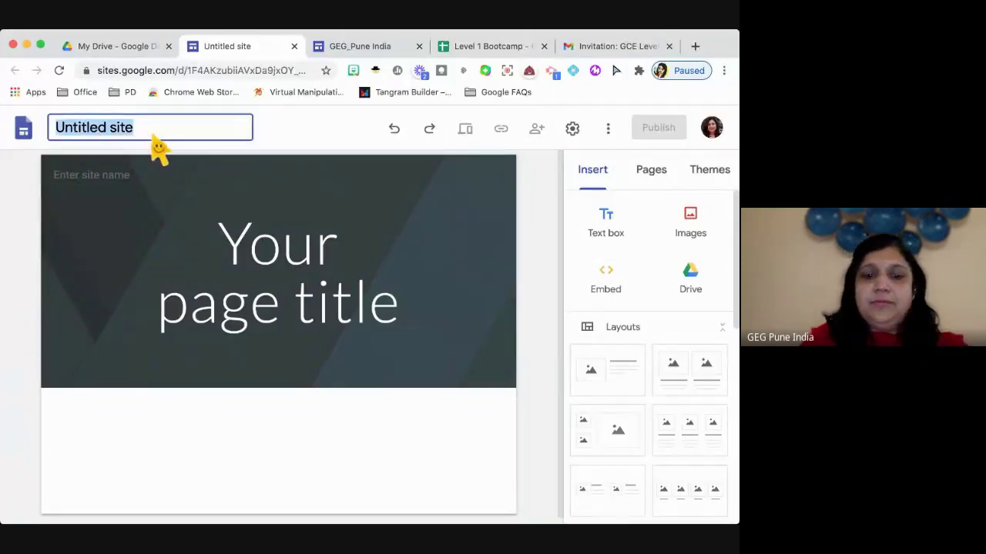
pyautogui.write('GEG BootCamp')
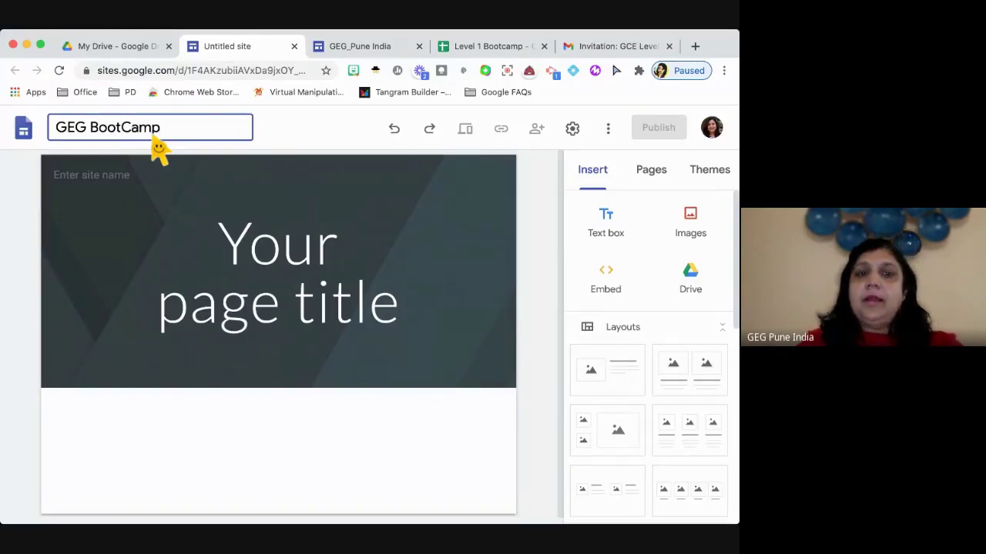
pyautogui.click(228, 281)
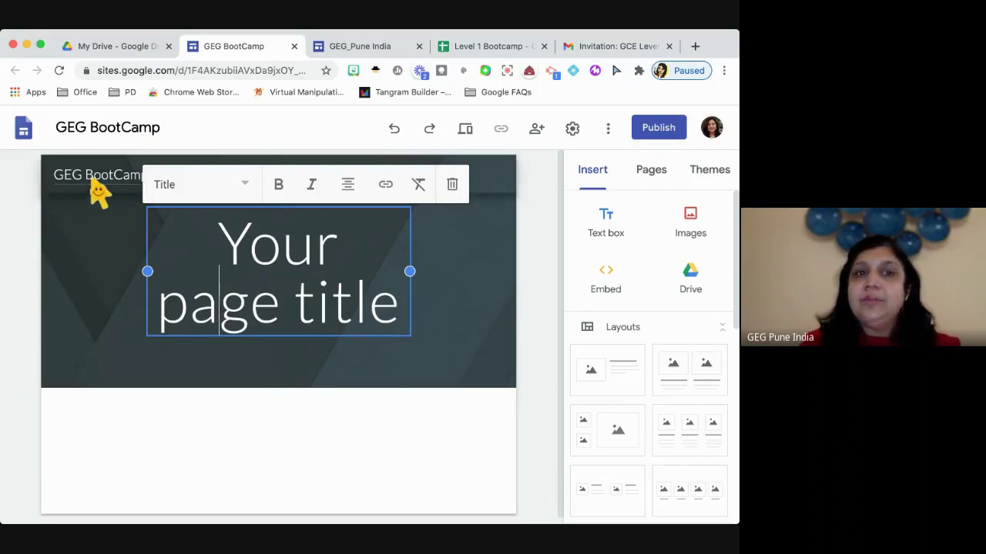
pyautogui.click(385, 462)
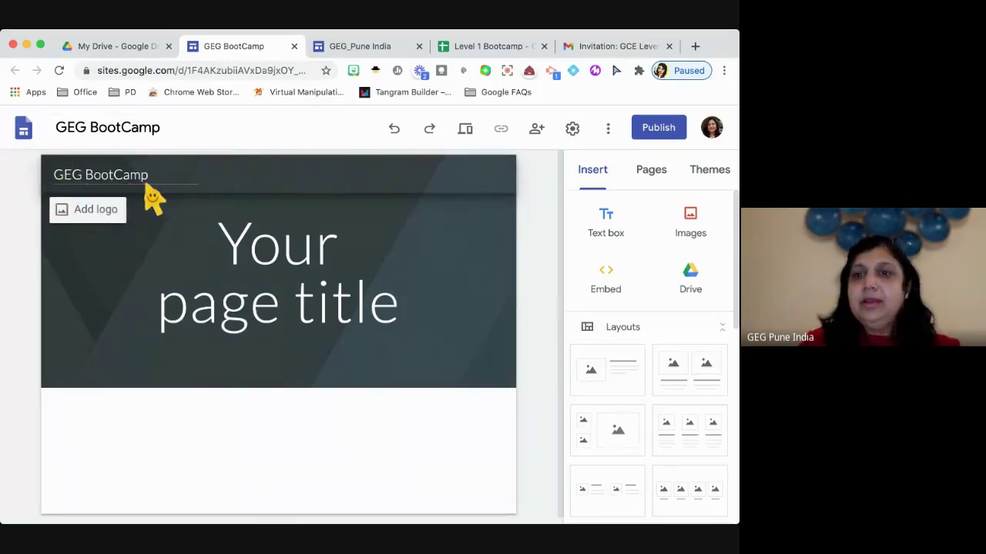
# Replace the placeholder page title in the header with GEG PUNE
pyautogui.click(260, 282)
pyautogui.moveTo(222, 255); pyautogui.dragTo(408, 338)
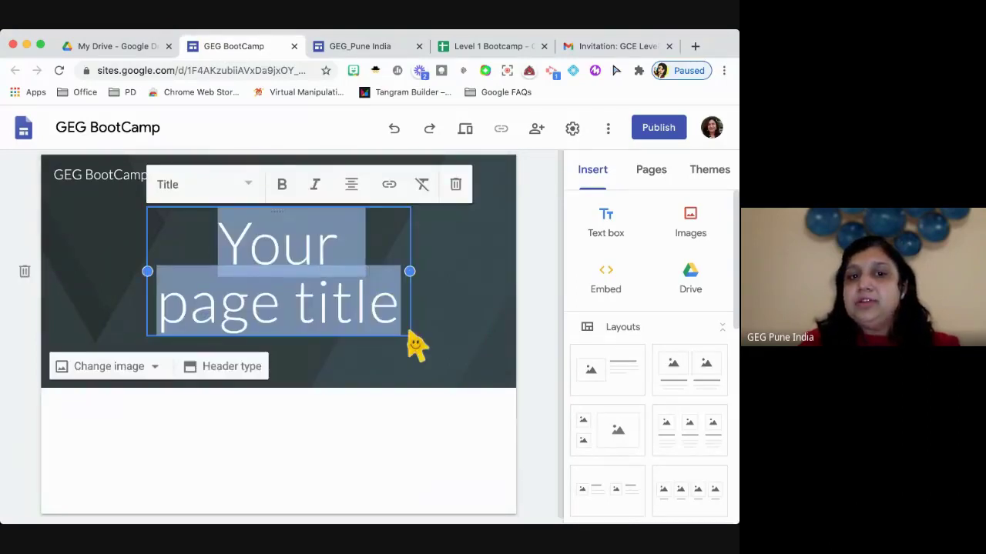
pyautogui.write('GEG P')
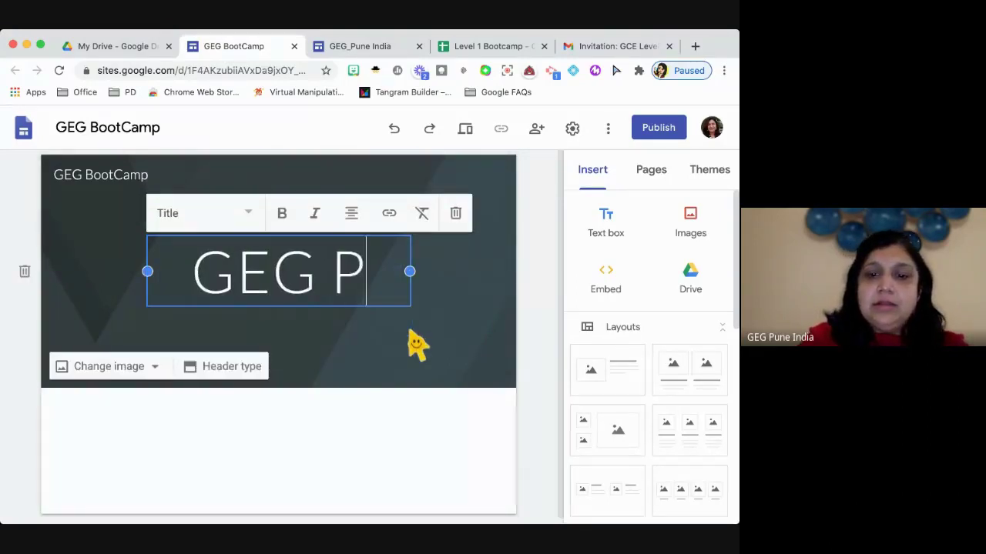
pyautogui.write('UNE')
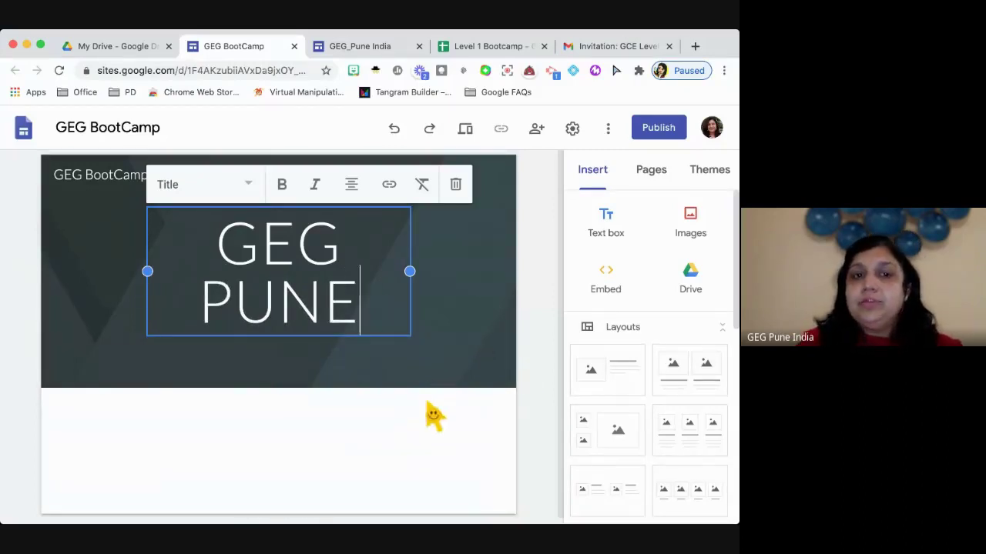
pyautogui.click(400, 362)
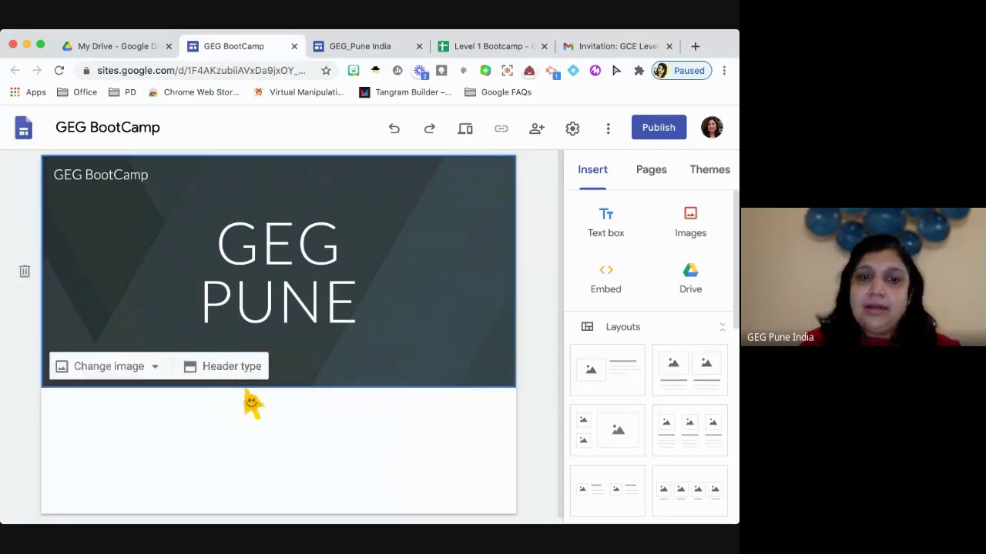
# Try the Cover and Large banner header types and set the header back to Banner
pyautogui.click(230, 372)
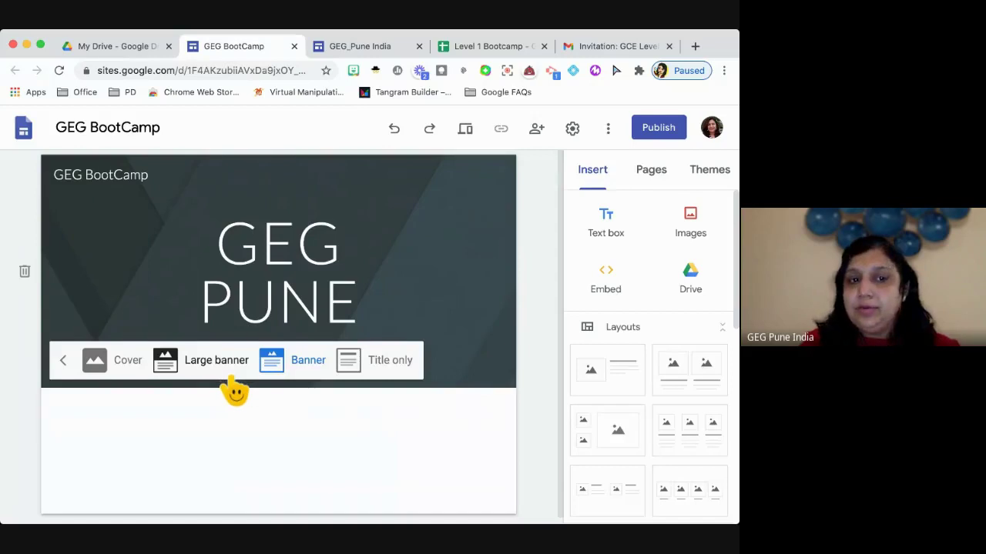
pyautogui.click(115, 368)
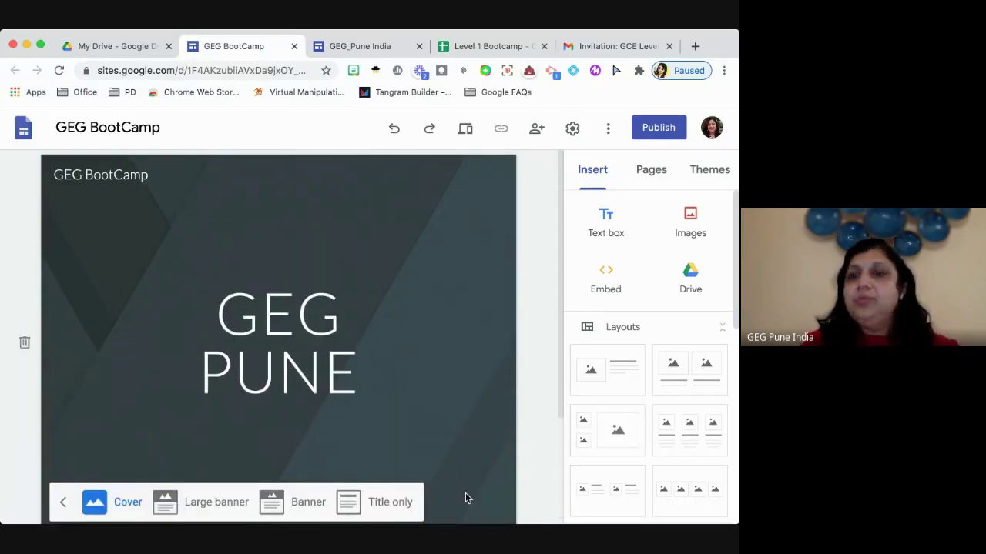
pyautogui.click(213, 502)
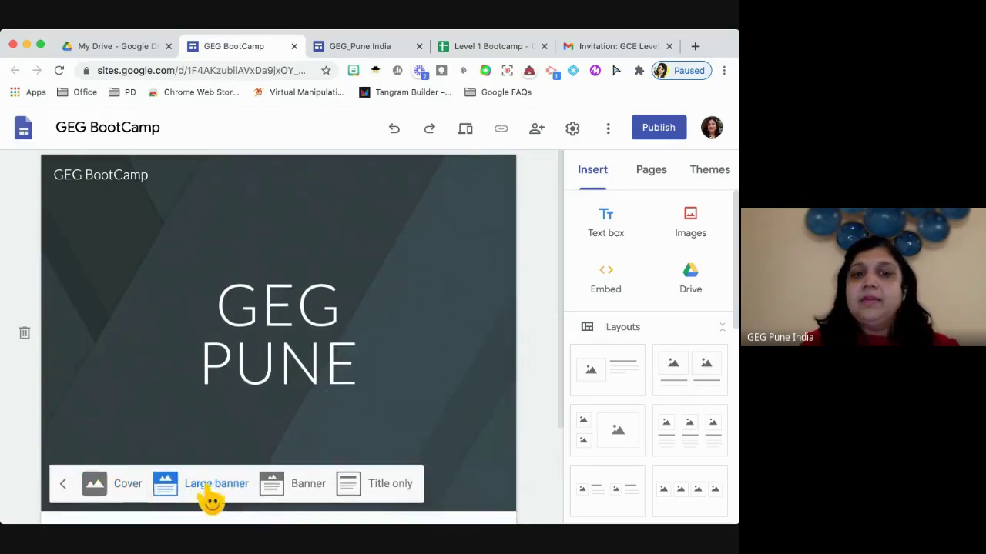
pyautogui.click(302, 492)
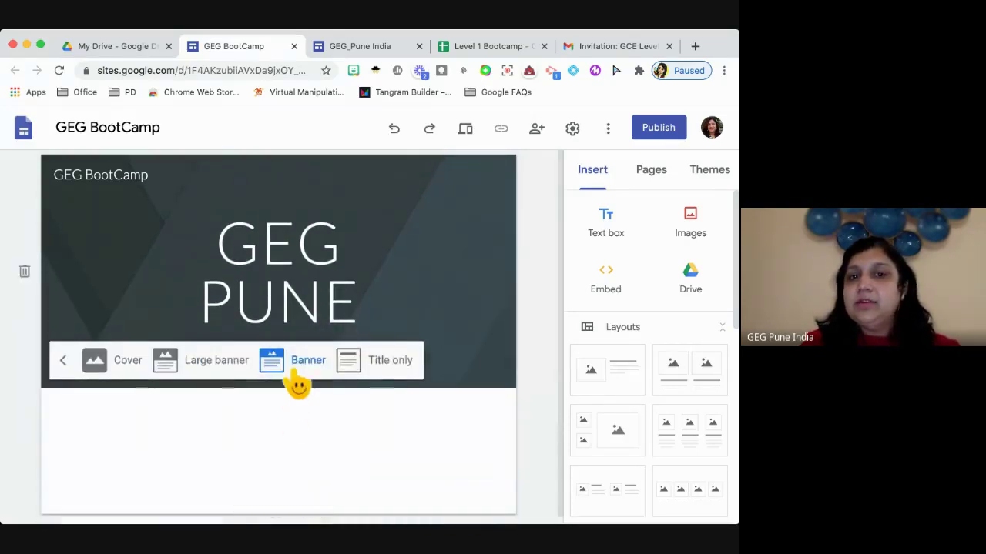
pyautogui.click(435, 269)
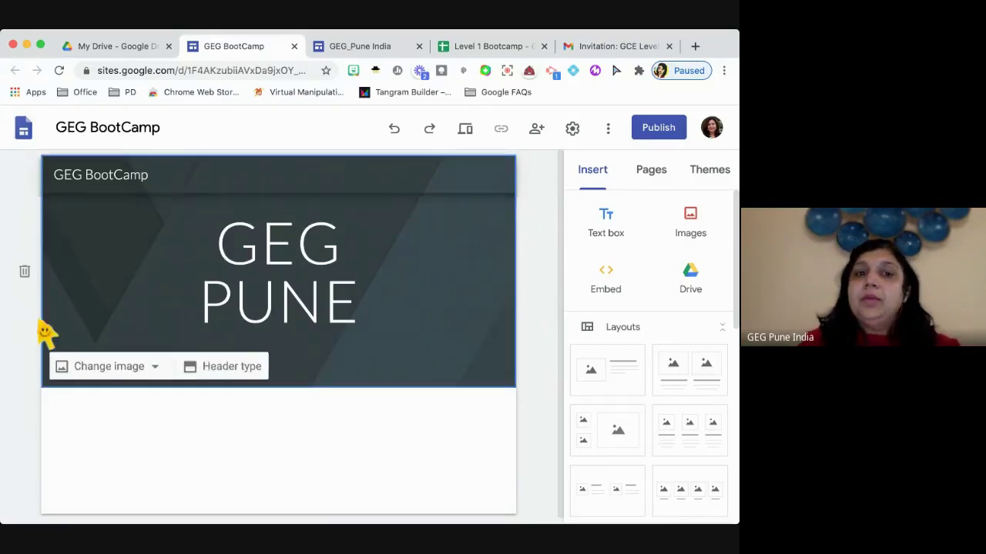
# Replace the header image with the gallery photo of a laptop, coffee cup and notebook on a wooden desk
pyautogui.click(143, 389)
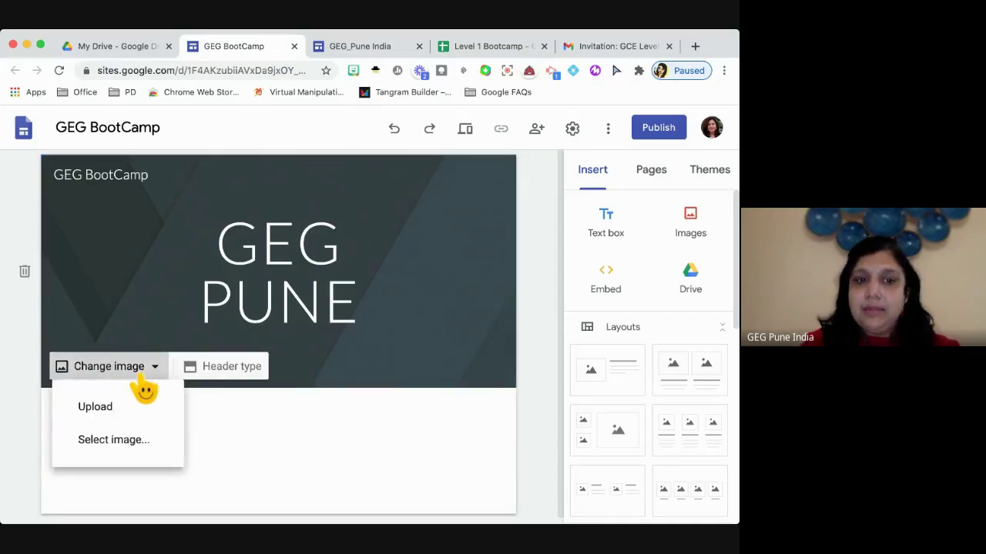
pyautogui.click(143, 446)
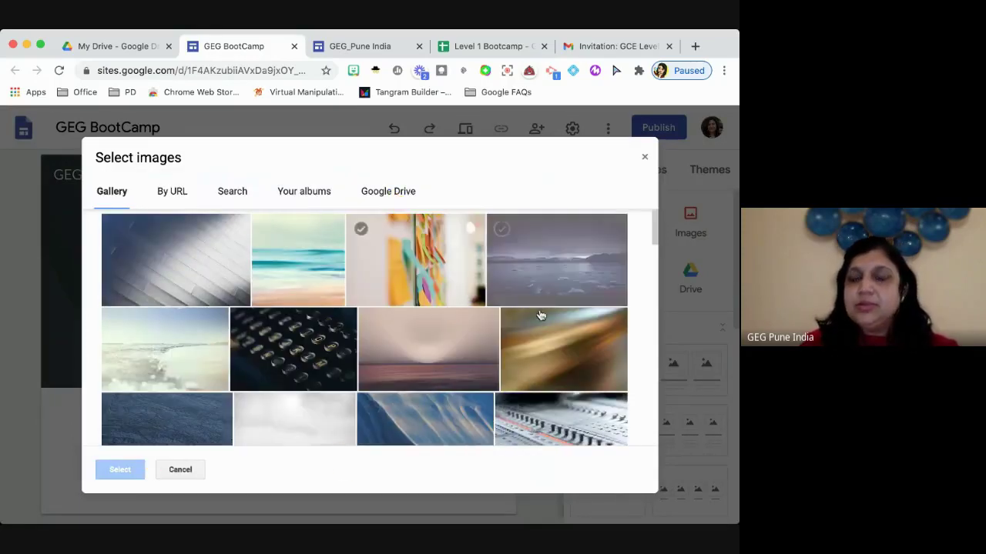
pyautogui.scroll(-3, 324, 423)
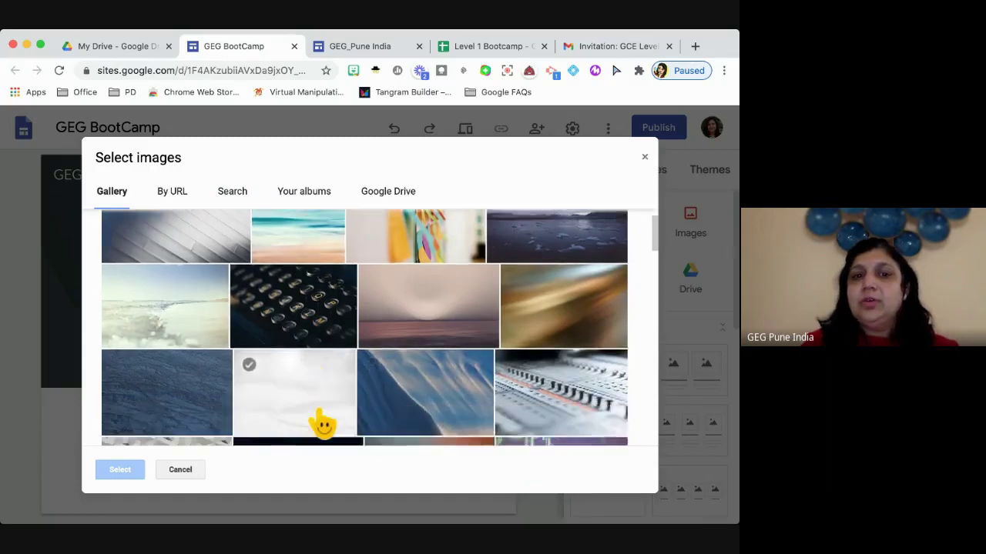
pyautogui.scroll(-3, 324, 423)
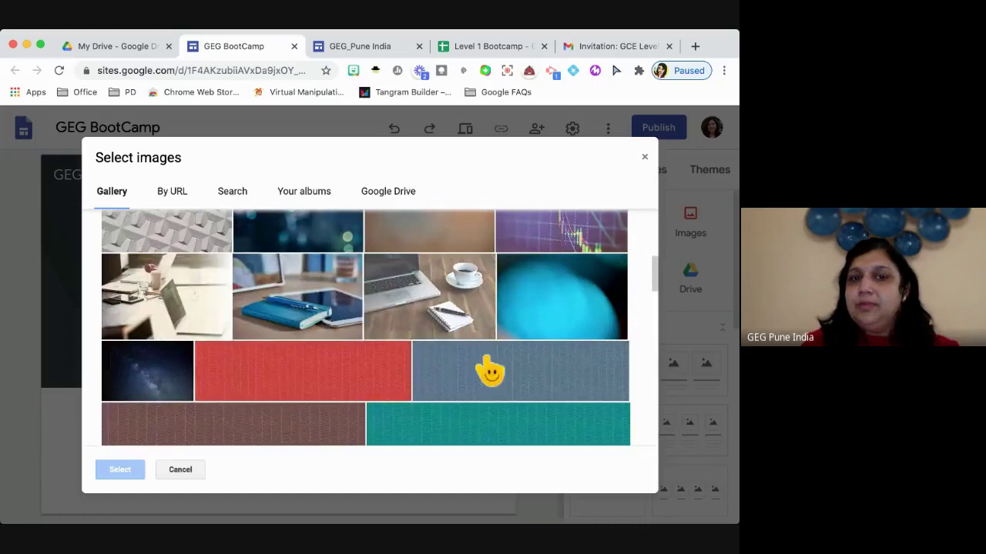
pyautogui.click(423, 342)
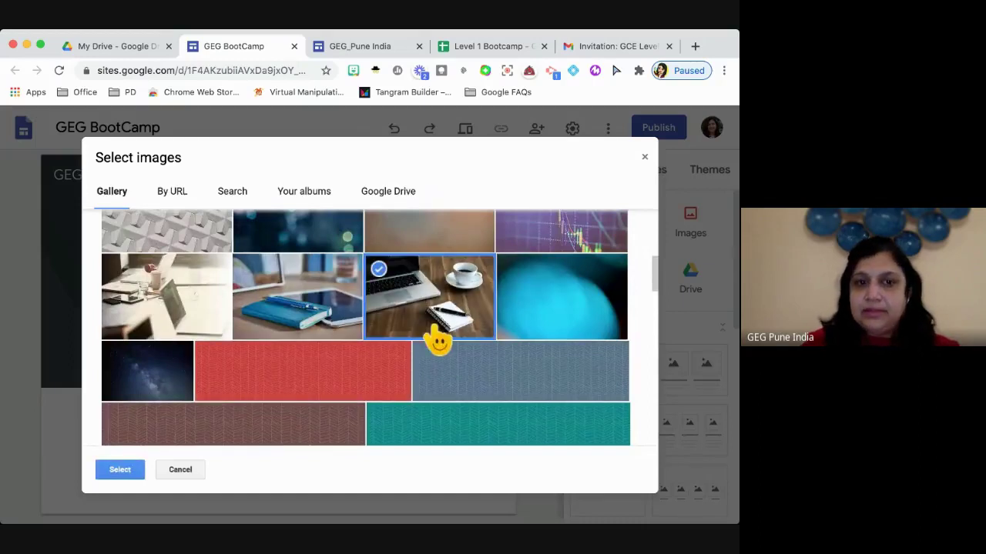
pyautogui.click(119, 471)
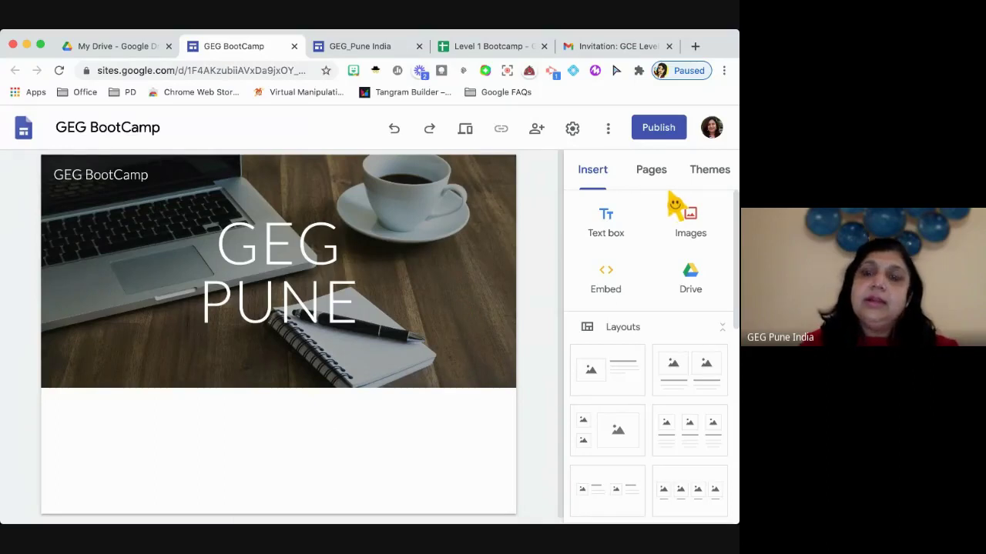
# Try the Aristotle theme with its blue accent colour, and try the Diplomat theme on the site
pyautogui.click(710, 172)
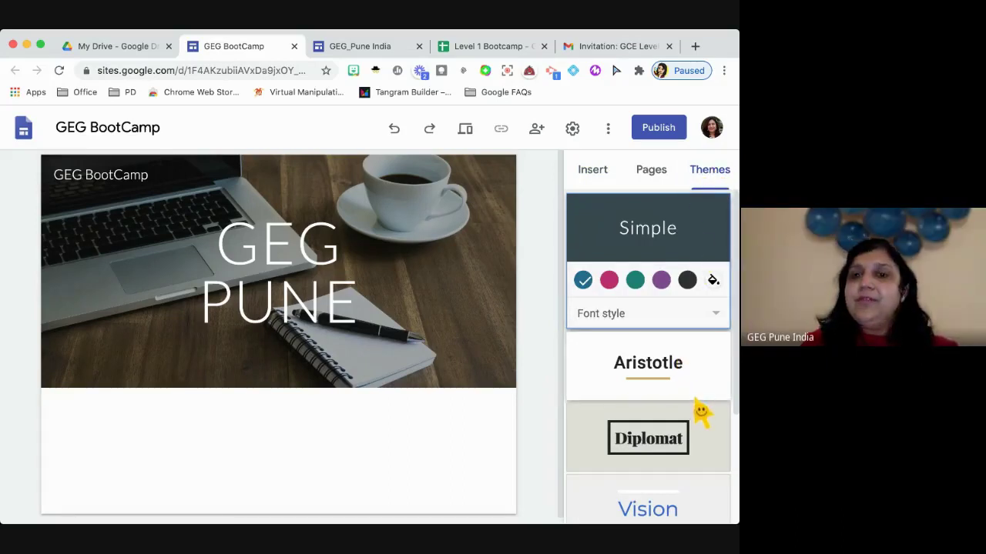
pyautogui.scroll(-1, 697, 409)
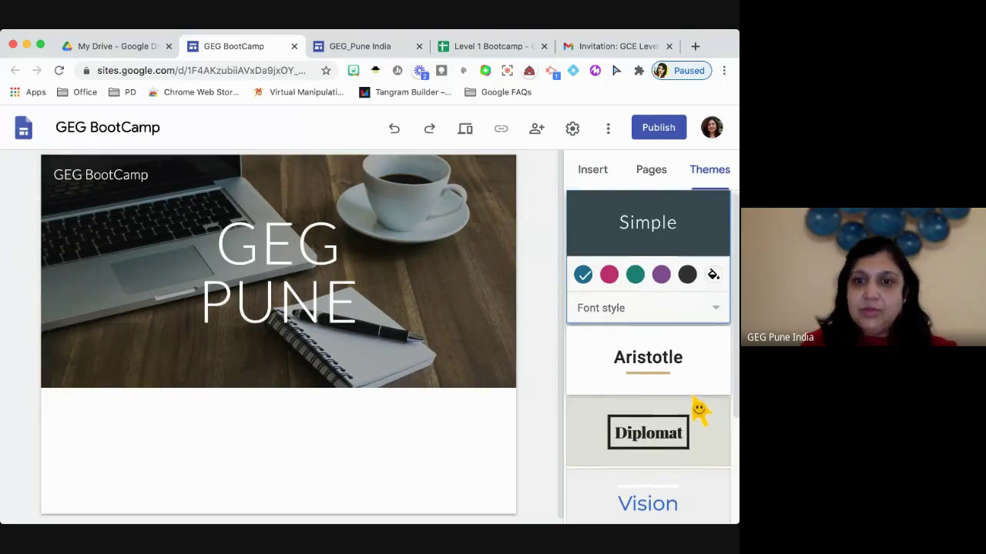
pyautogui.click(651, 369)
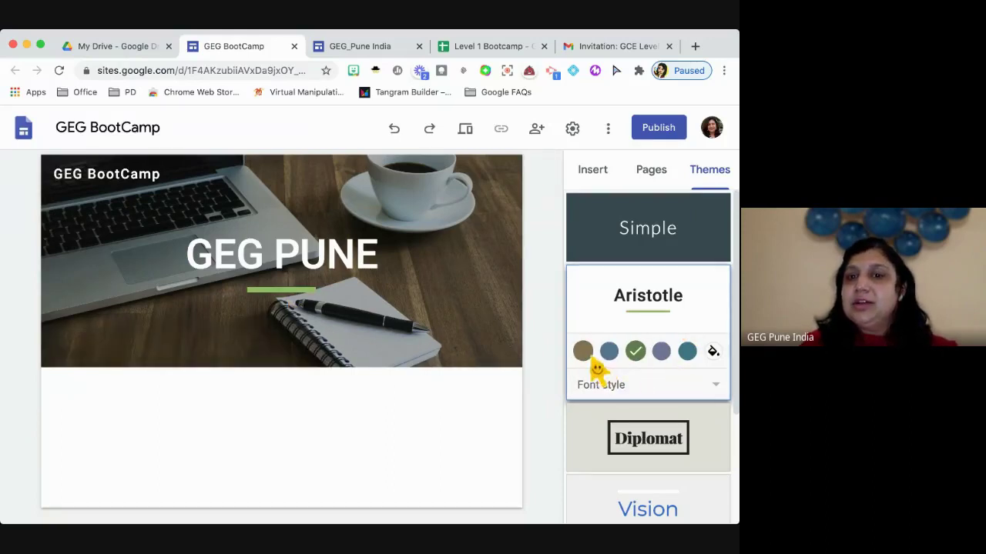
pyautogui.scroll(-2, 696, 431)
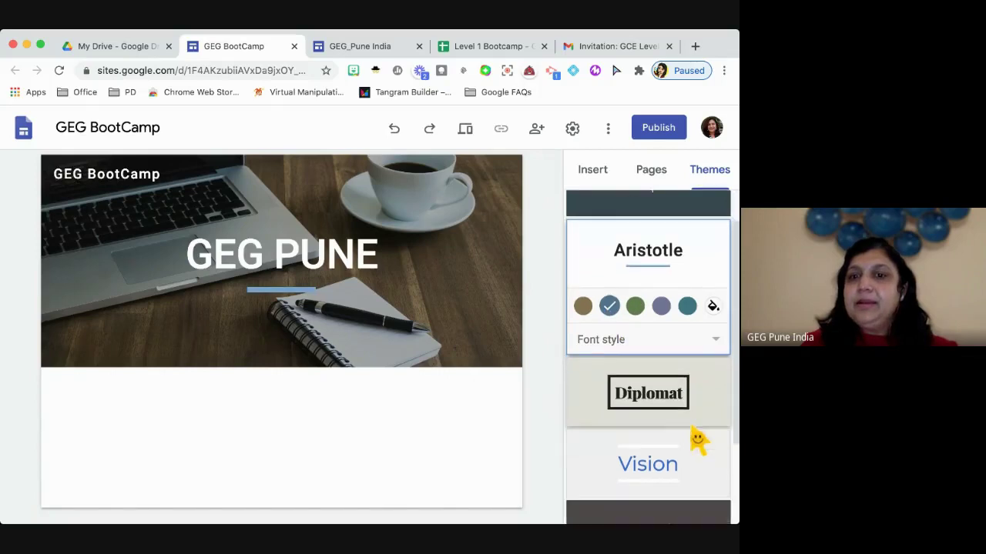
pyautogui.click(683, 402)
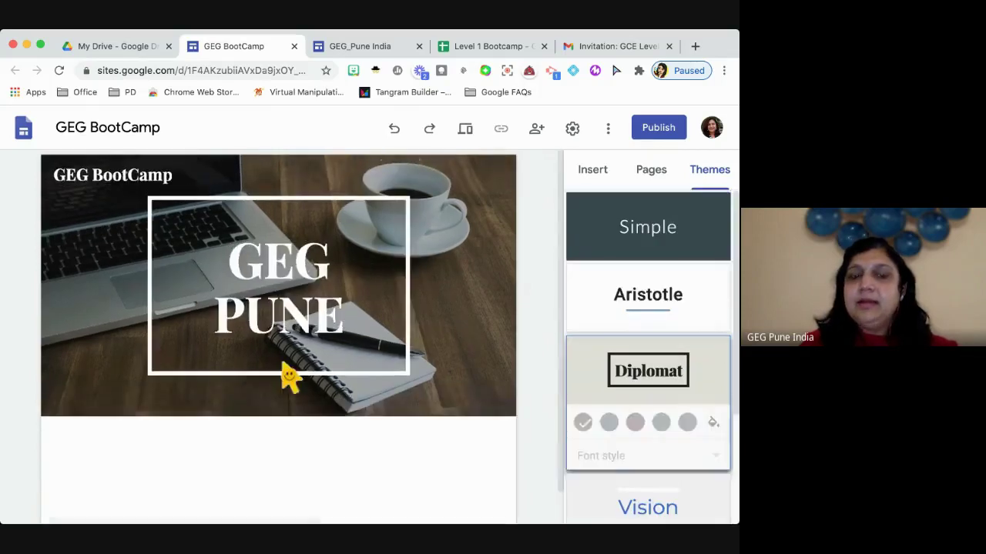
pyautogui.scroll(-4, 670, 497)
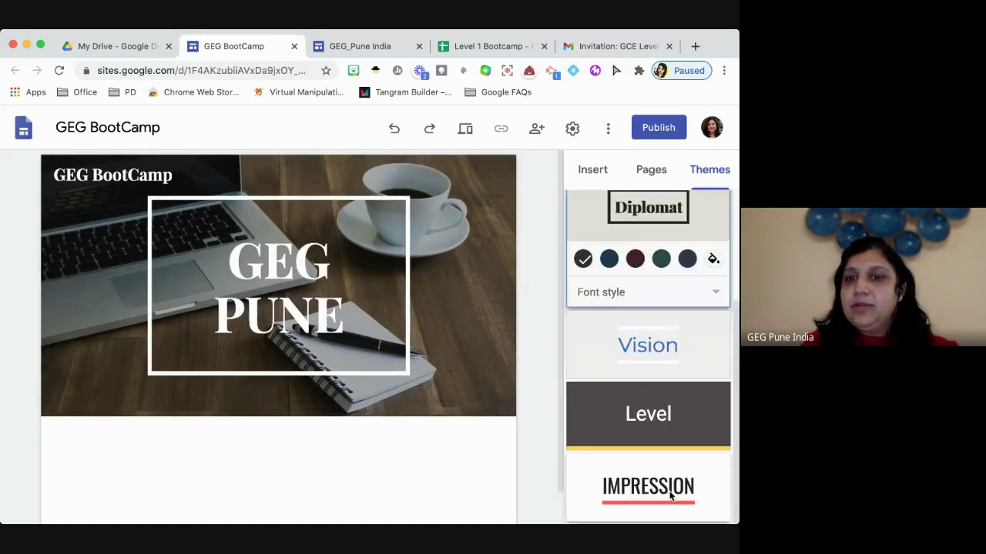
# Compare the Impression, Vision and Diplomat themes and apply Impression to the site
pyautogui.click(675, 500)
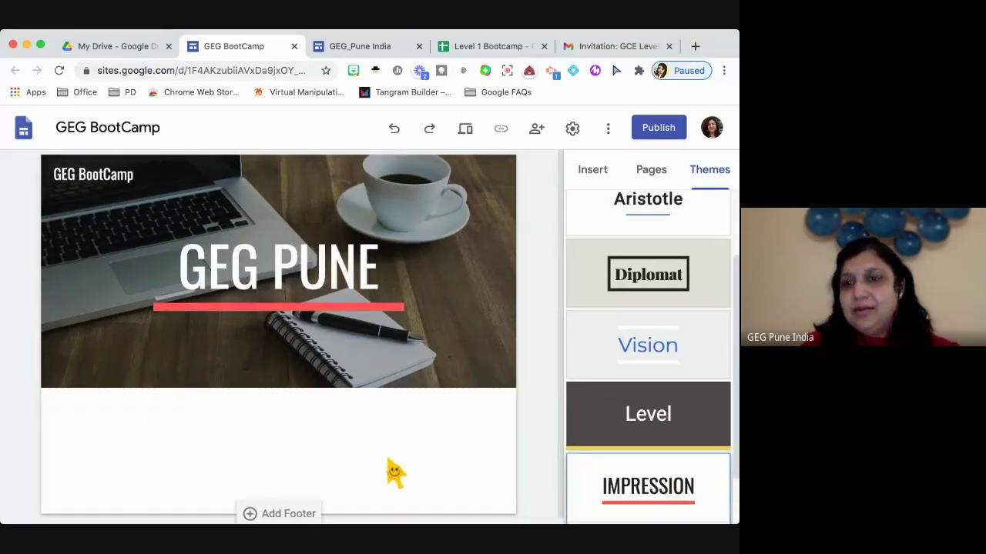
pyautogui.scroll(2, 643, 371)
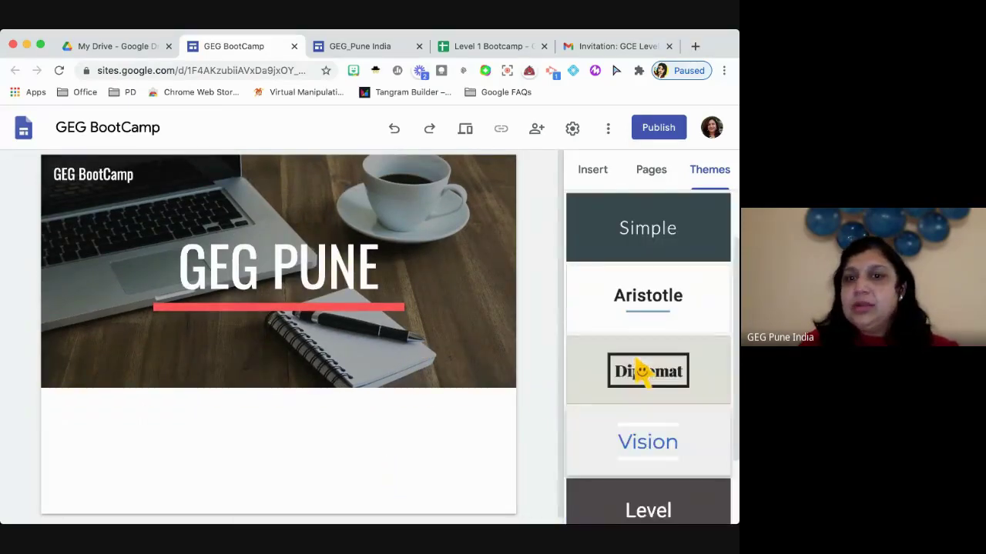
pyautogui.click(650, 455)
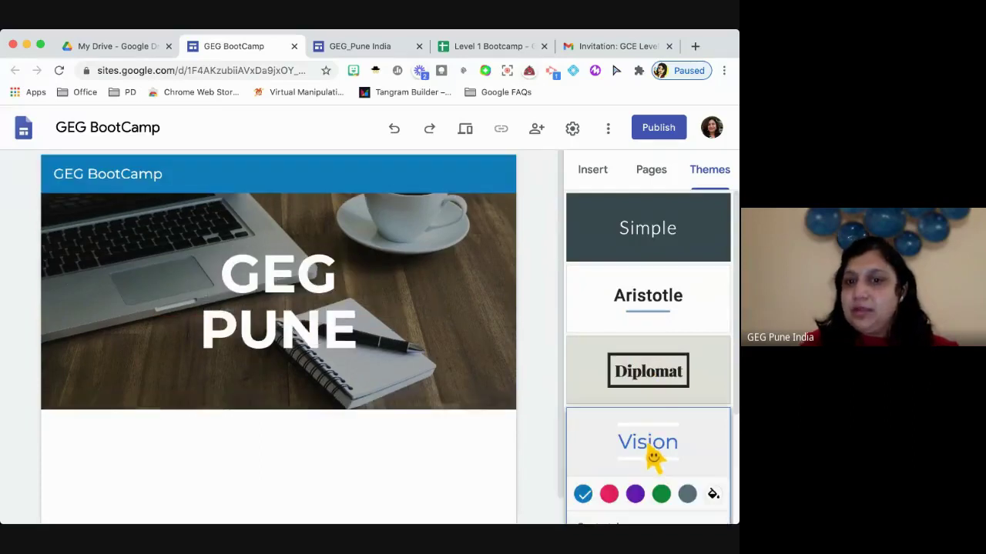
pyautogui.click(656, 399)
pyautogui.scroll(-3, 660, 416)
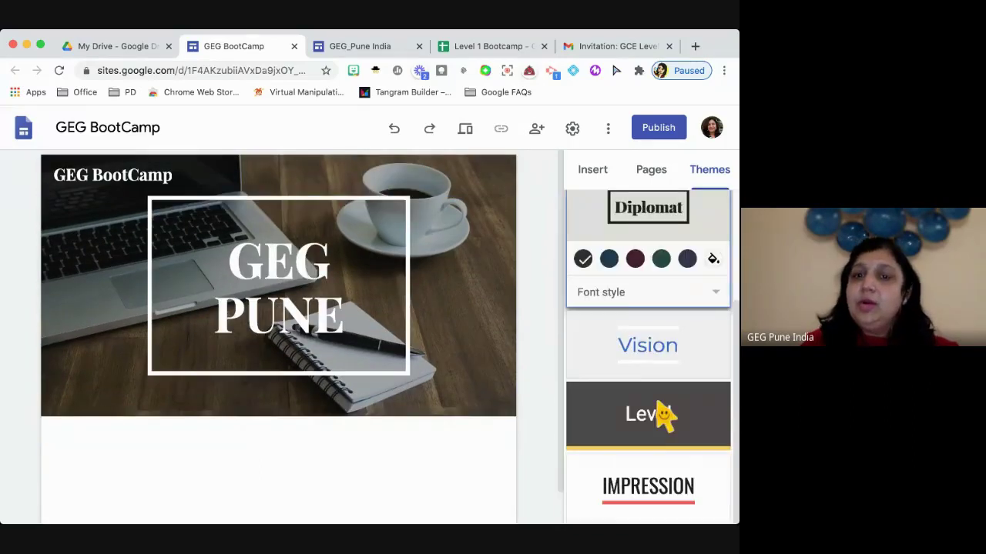
pyautogui.click(684, 494)
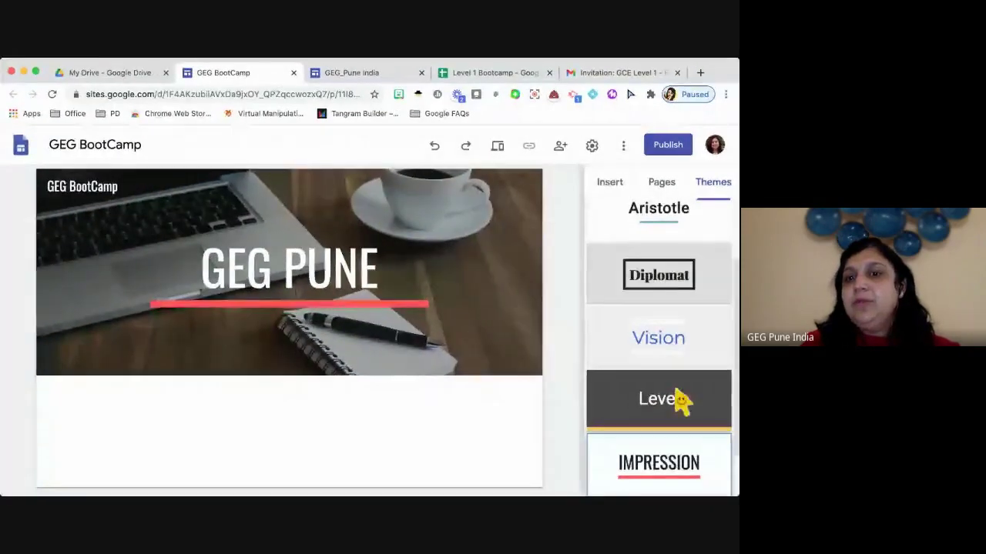
pyautogui.scroll(1, 675, 397)
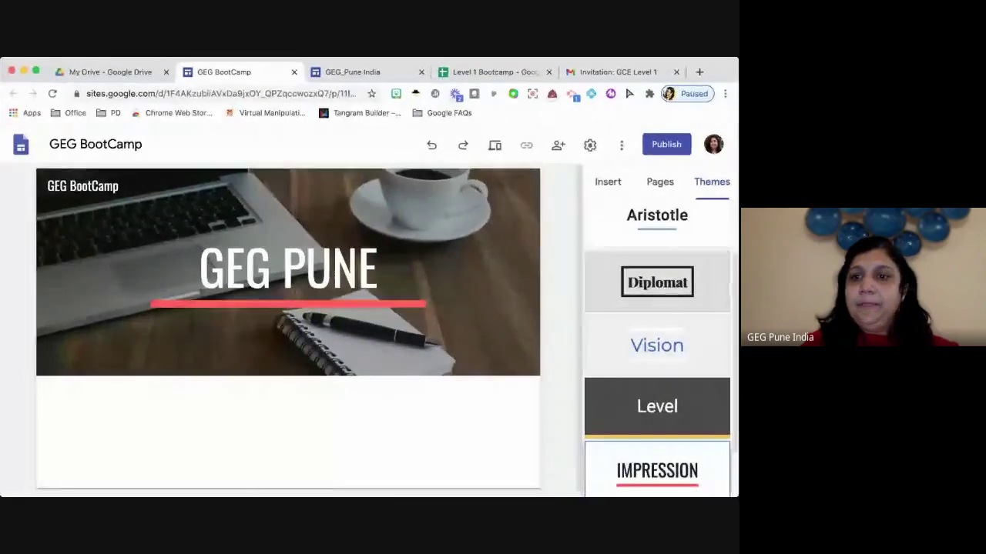
pyautogui.scroll(2, 700, 359)
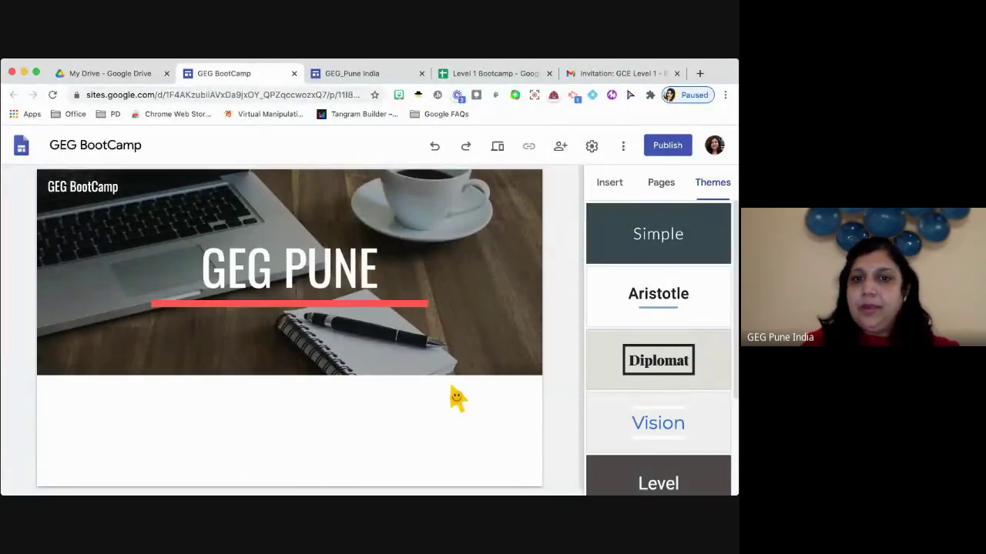
# Insert a text box below the header with the text Google Educator Group
pyautogui.scroll(-1, 452, 408)
pyautogui.click(618, 189)
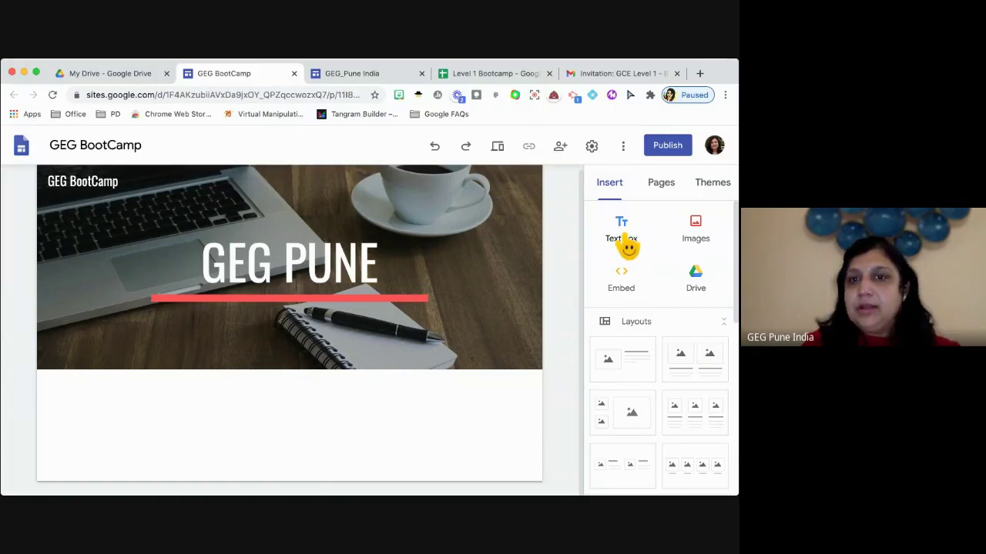
pyautogui.click(625, 244)
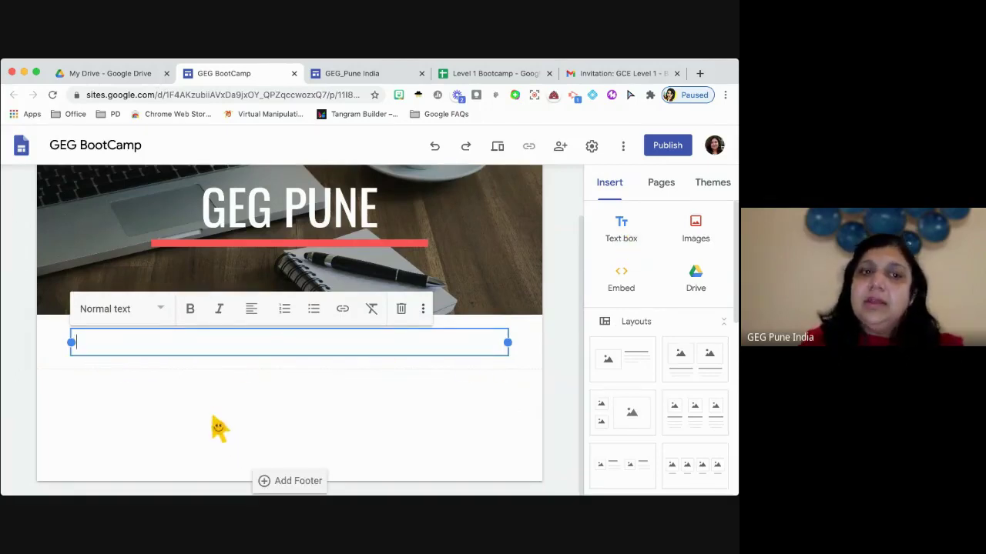
pyautogui.write('le Educator Group')
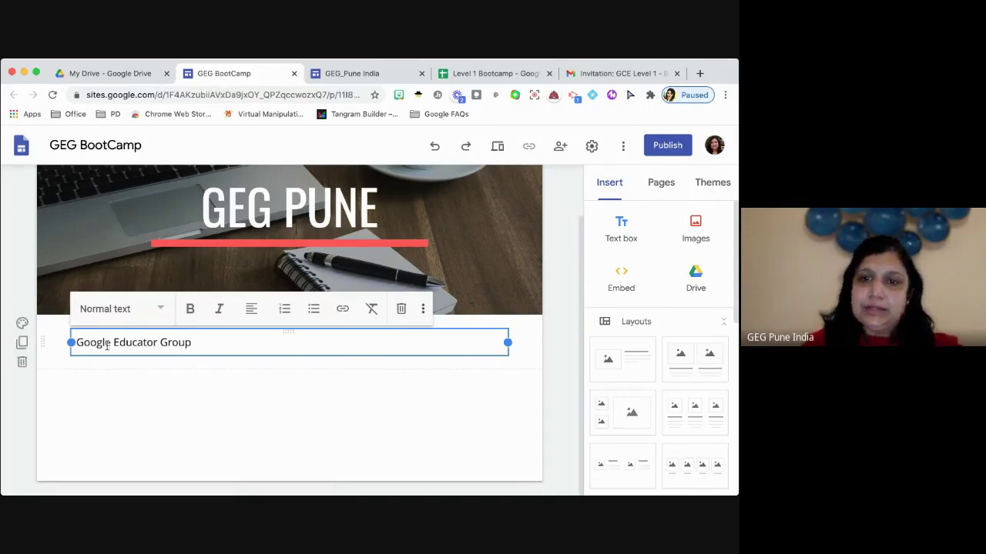
pyautogui.click(177, 447)
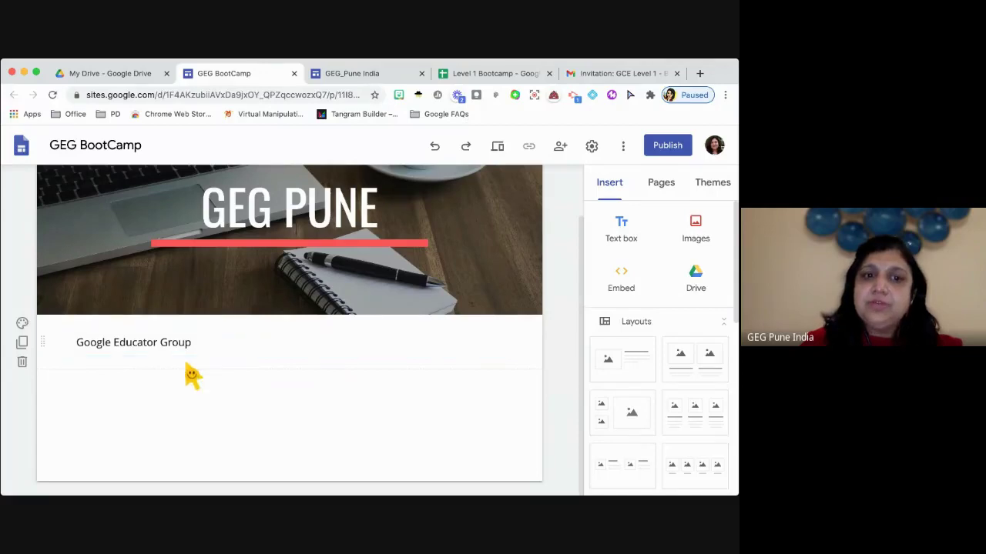
# Duplicate the Google Educator Group section and delete the extra copy
pyautogui.click(22, 342)
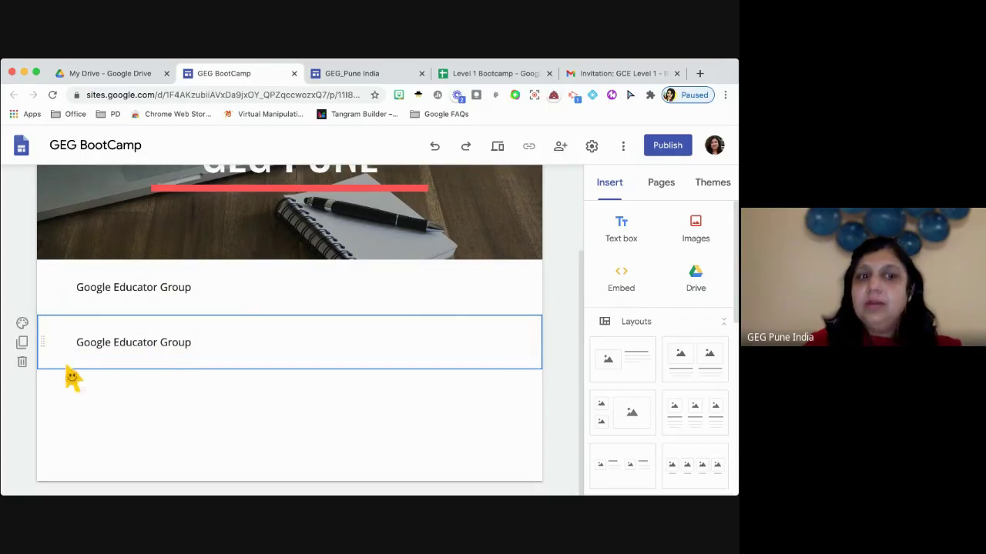
pyautogui.click(23, 362)
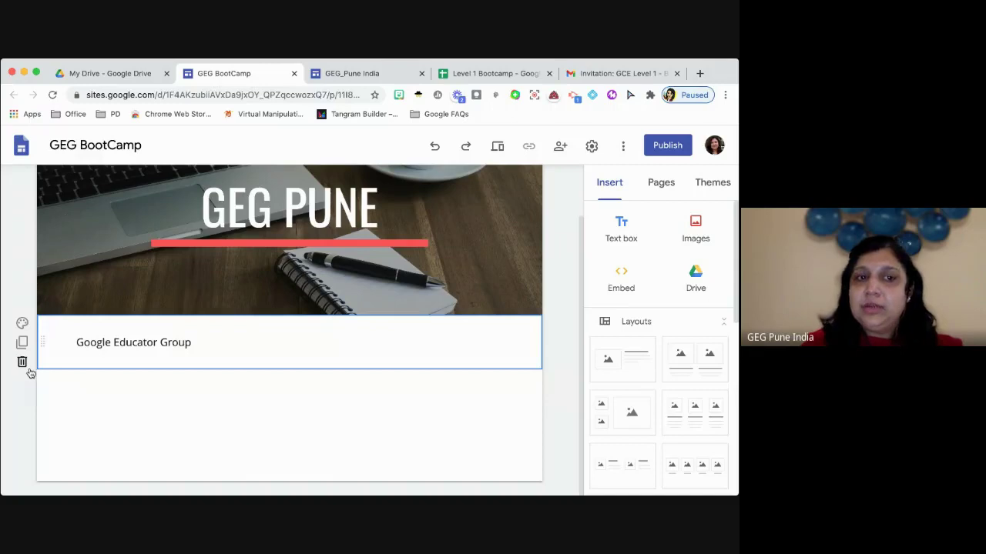
# Set the text section's background to Emphasis 2 and extend its text to Google Educator Group of Pune India
pyautogui.click(22, 324)
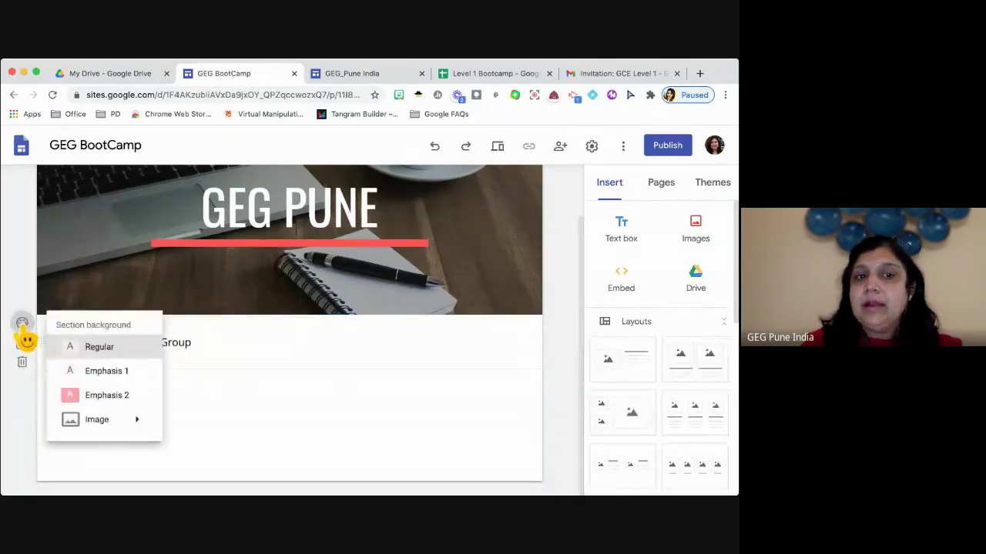
pyautogui.click(106, 397)
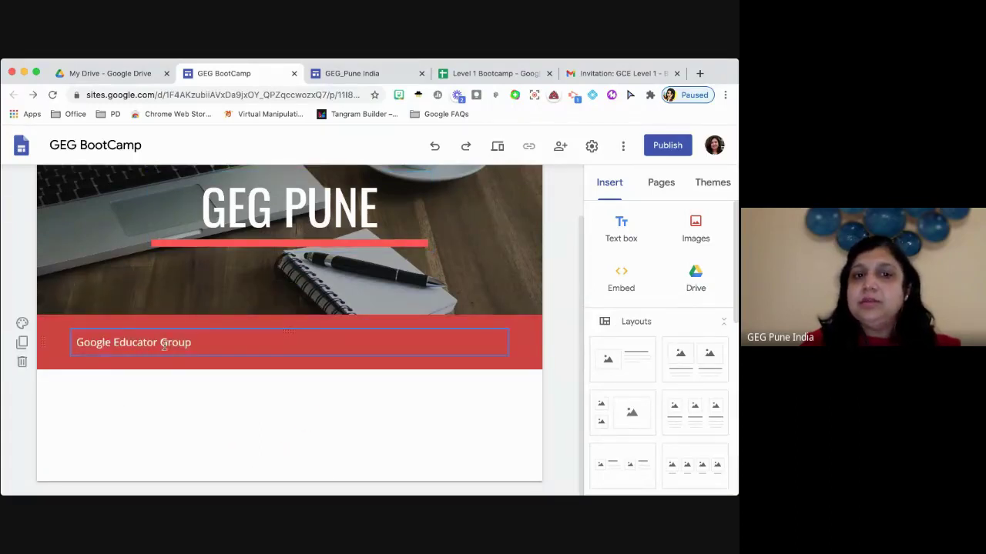
pyautogui.click(191, 345)
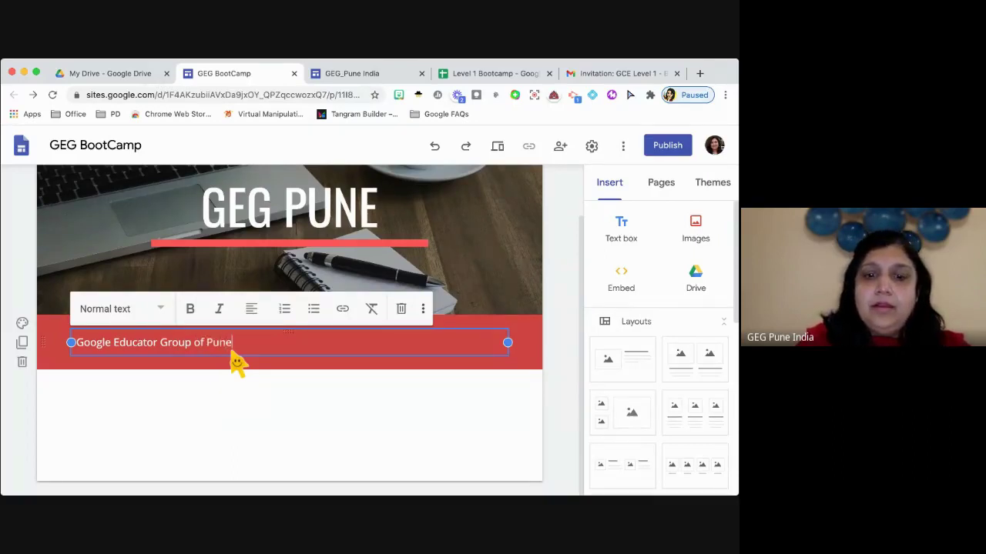
pyautogui.write('of Pune India')
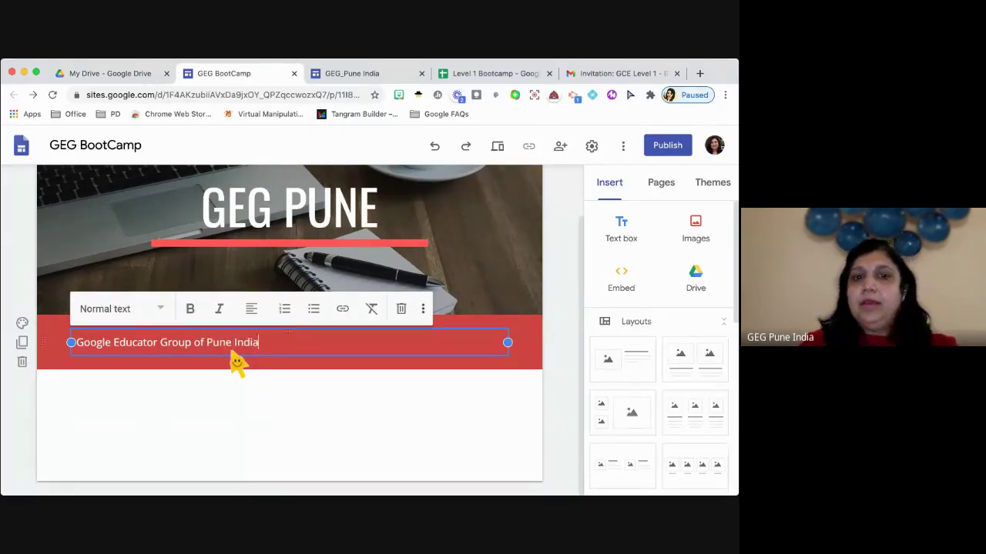
# Try the Heading style on the Google Educator Group of Pune India text
pyautogui.click(160, 311)
pyautogui.click(162, 324)
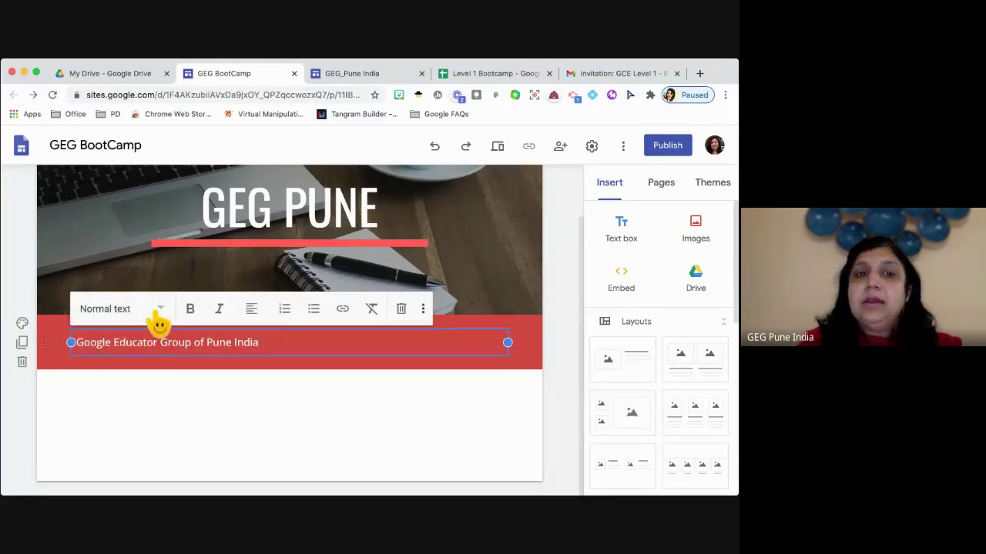
pyautogui.click(161, 317)
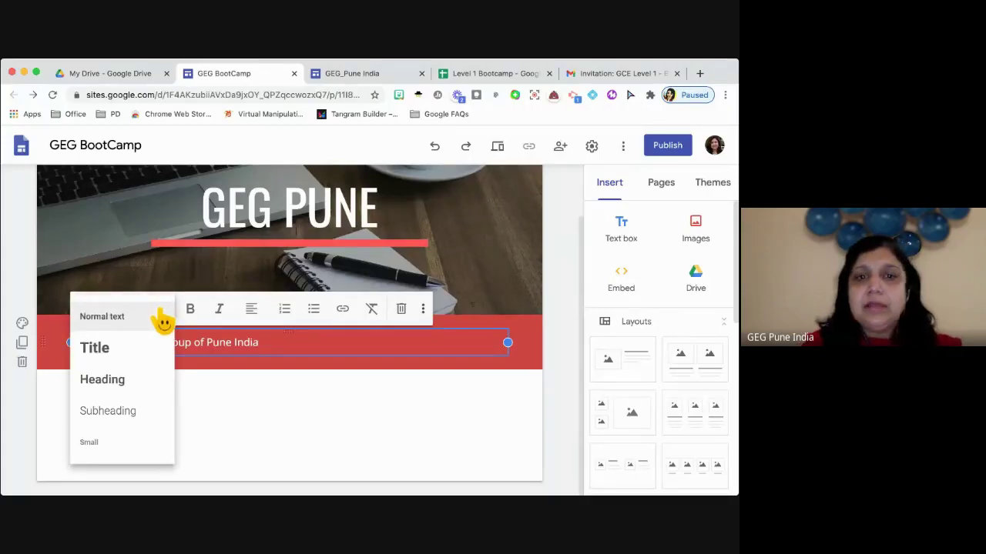
pyautogui.click(127, 385)
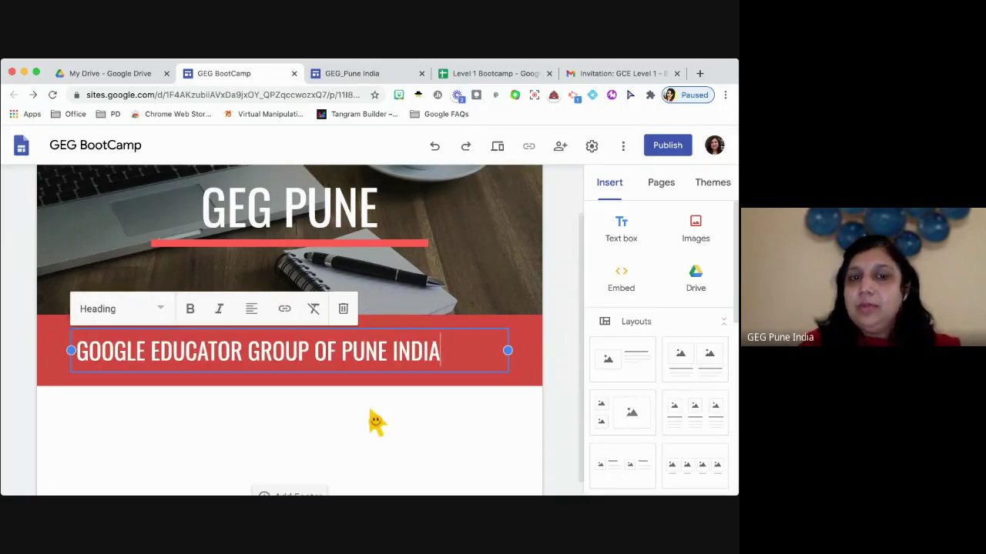
# Set the Google Educator Group of Pune India text to the Subheading style
pyautogui.click(163, 311)
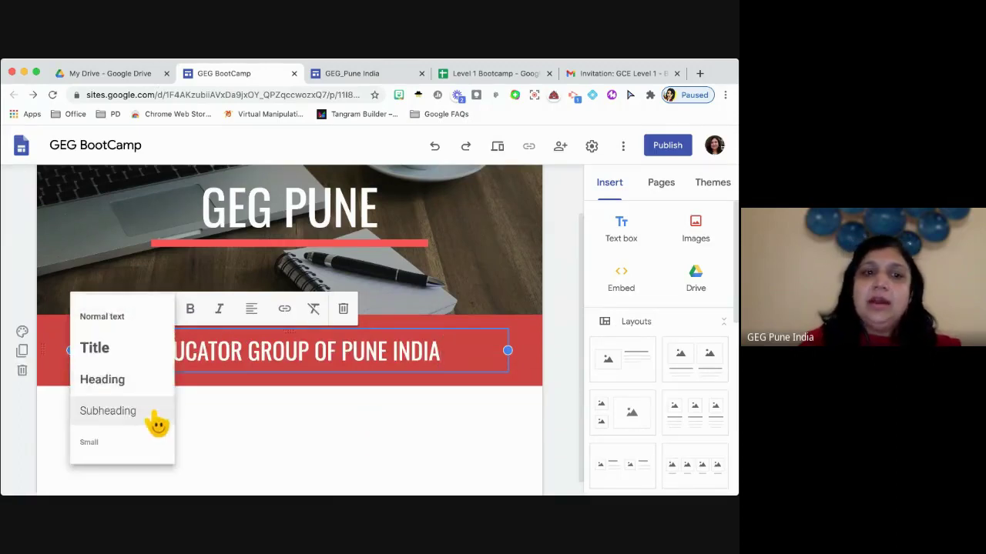
pyautogui.click(108, 411)
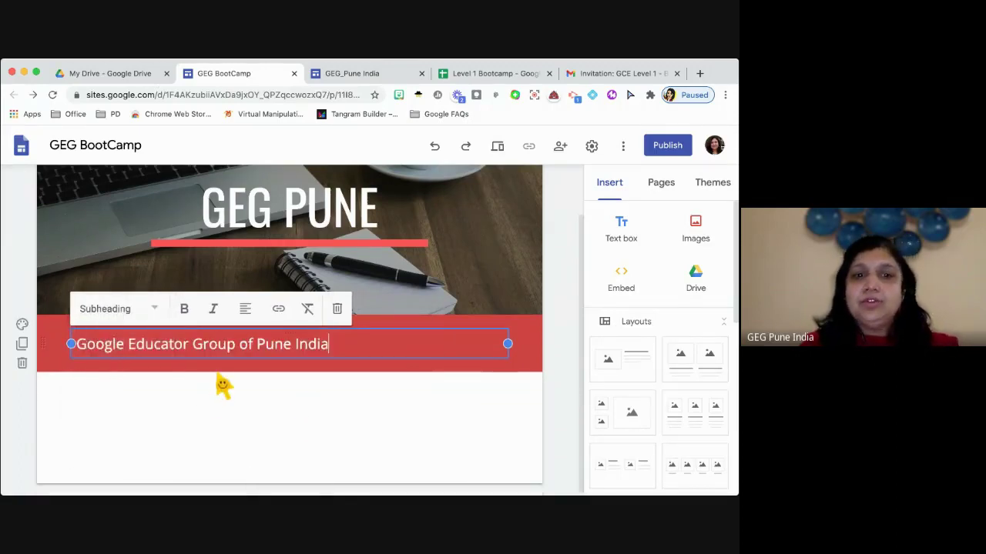
pyautogui.click(156, 314)
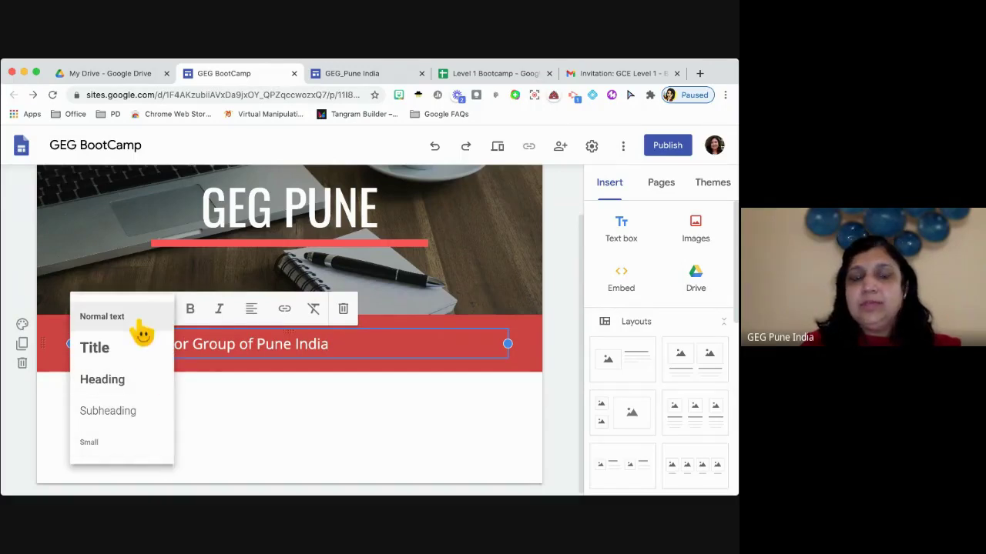
pyautogui.click(266, 385)
pyautogui.click(235, 344)
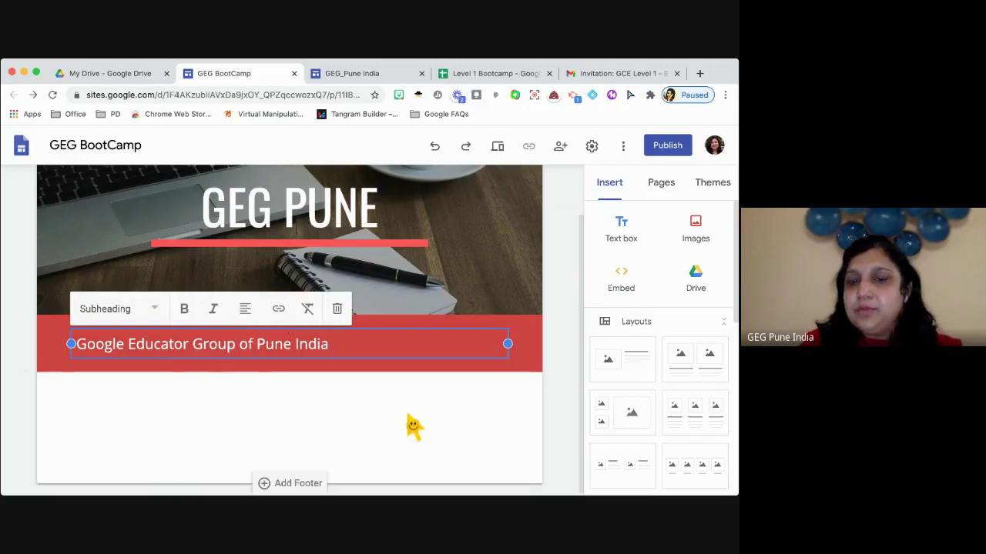
pyautogui.click(427, 433)
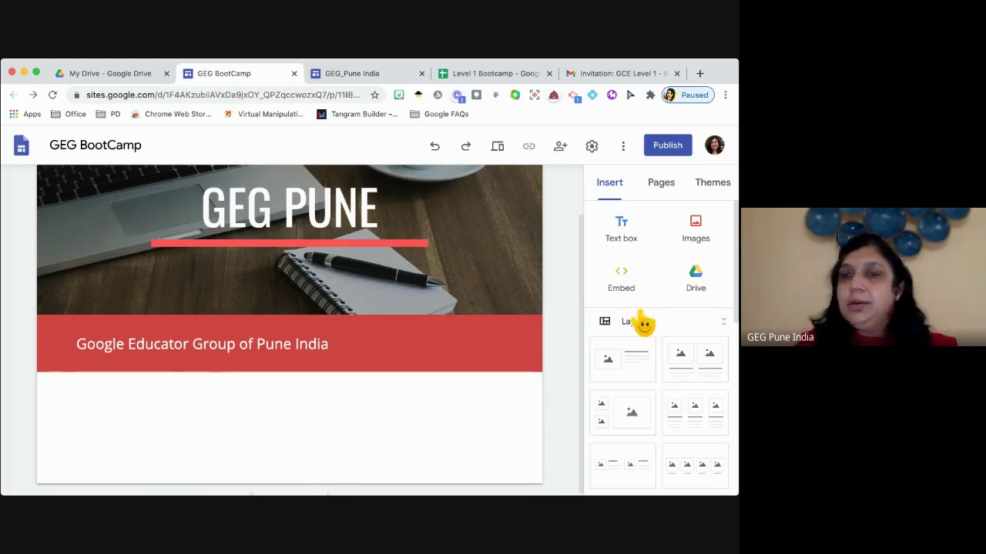
# Upload the GEG Pune member logo image into a new section below the red text section
pyautogui.click(700, 237)
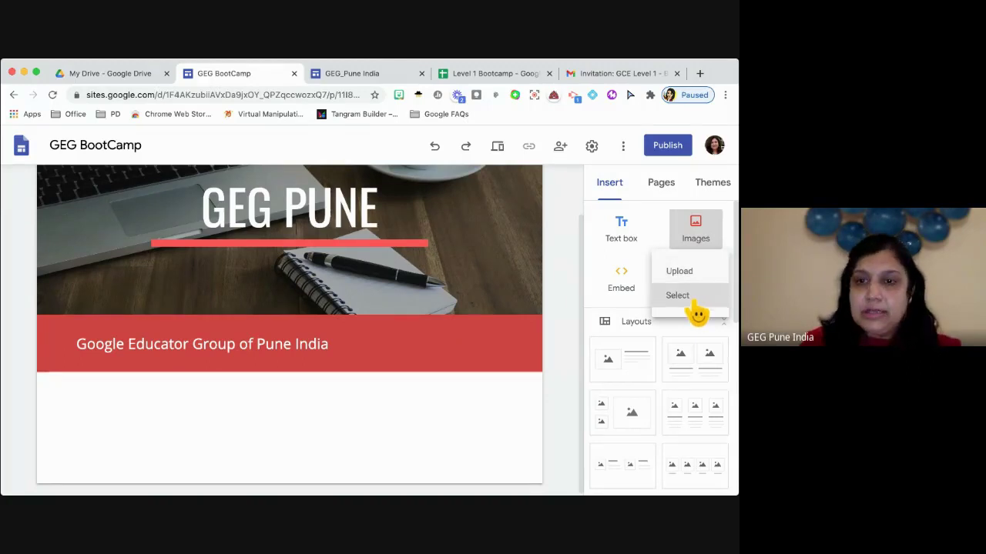
pyautogui.click(689, 276)
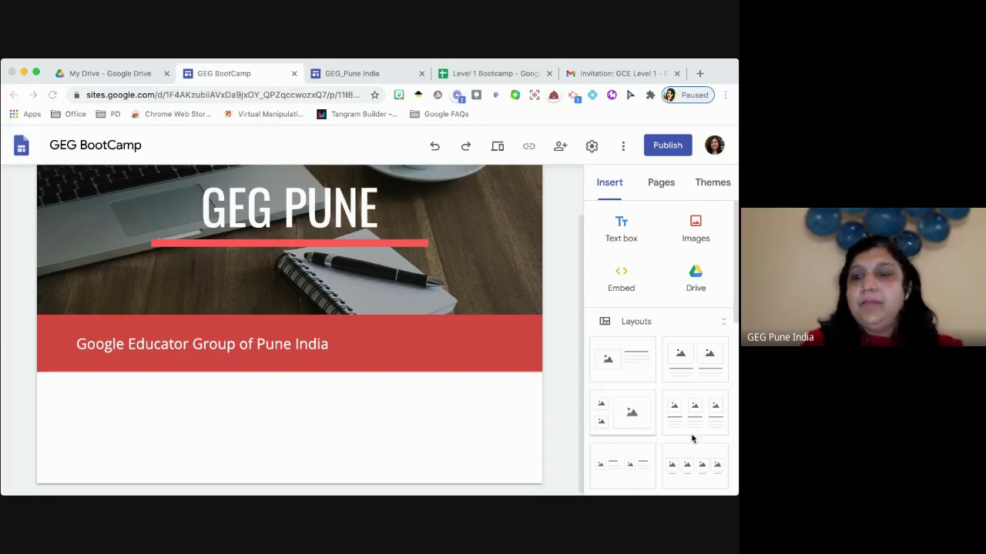
pyautogui.hotkey('ctrl', 'v')
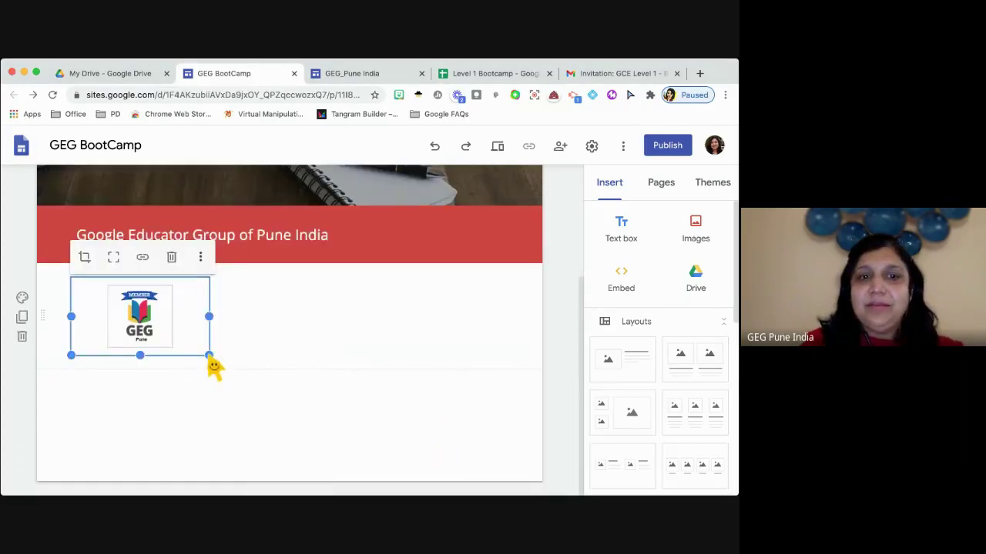
# Enlarge the GEG Pune logo to about twice its inserted width, keeping it at the section's left edge
pyautogui.moveTo(210, 359); pyautogui.dragTo(282, 377)
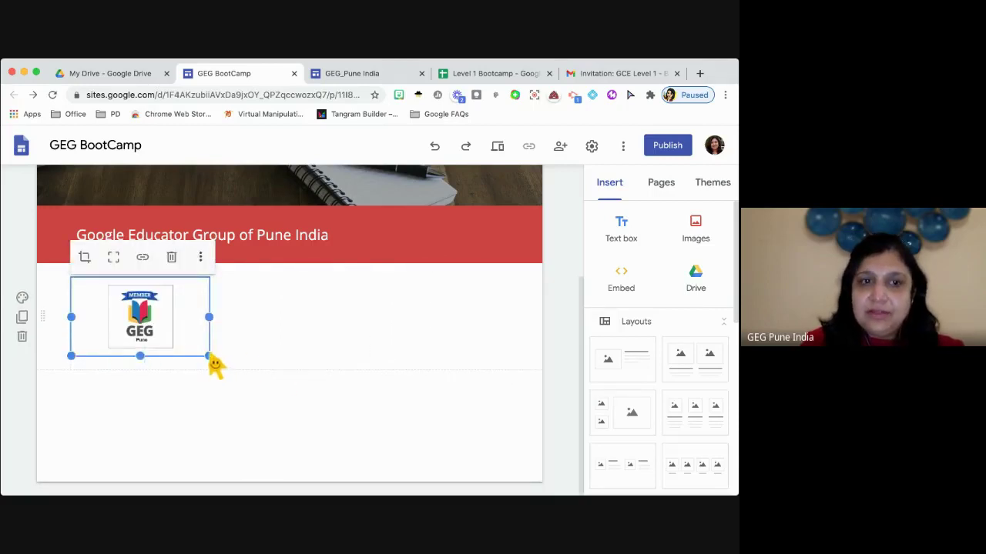
pyautogui.moveTo(210, 358); pyautogui.dragTo(344, 452)
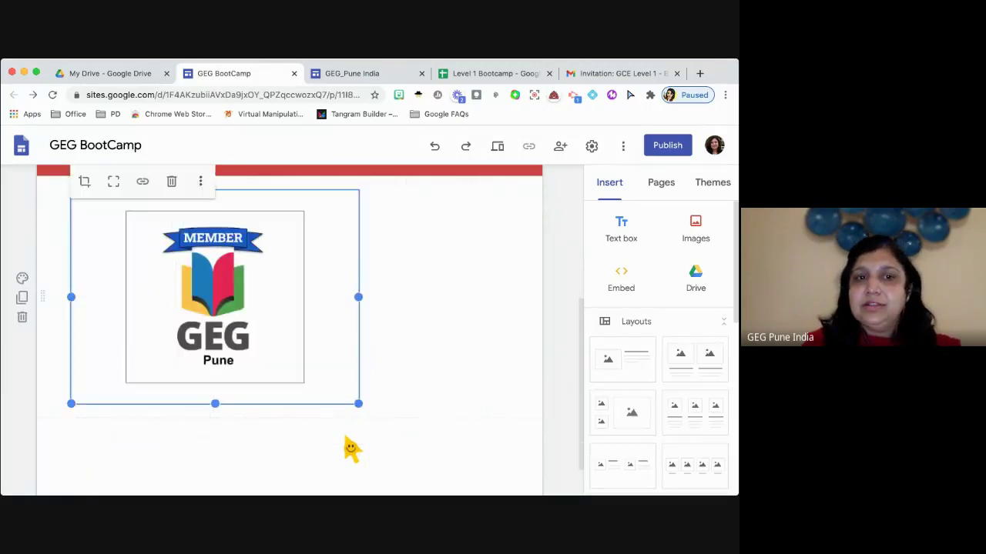
pyautogui.click(346, 464)
# Set the background of the logo section to Emphasis 1
pyautogui.scroll(1, 355, 462)
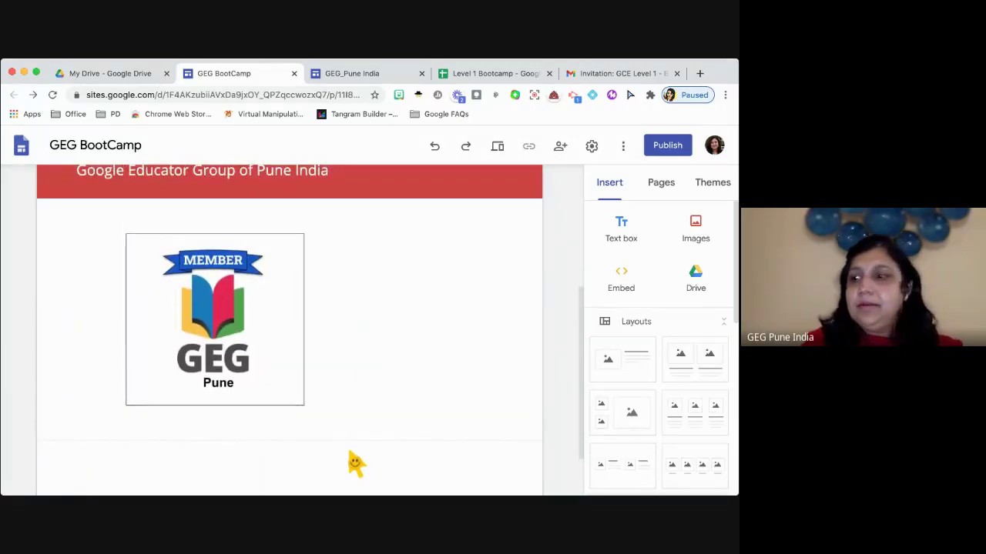
pyautogui.scroll(2, 352, 462)
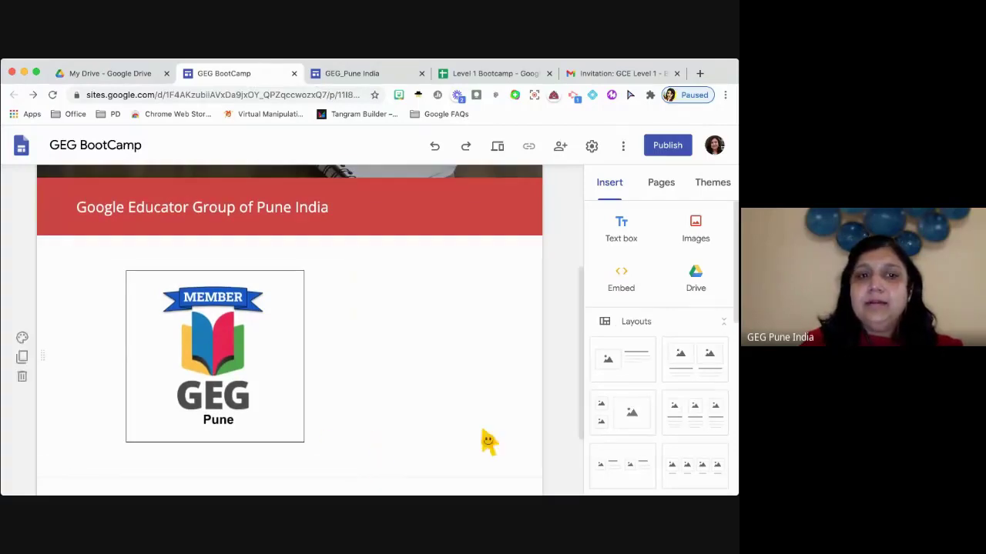
pyautogui.click(29, 343)
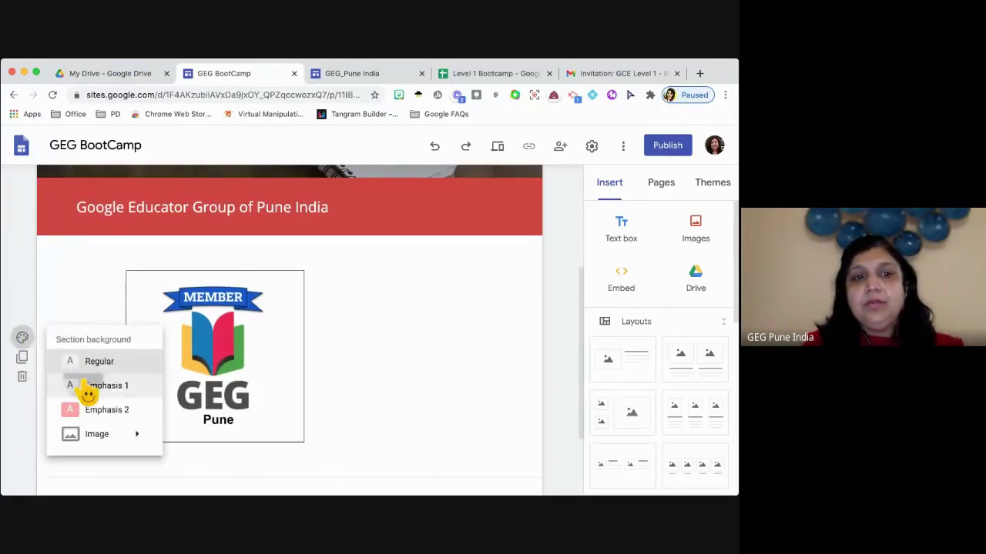
pyautogui.click(156, 368)
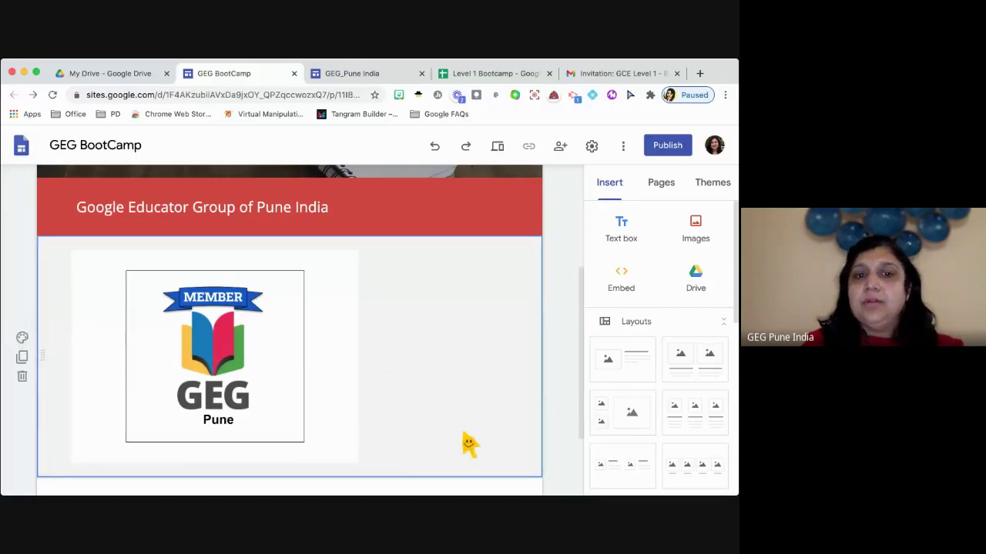
pyautogui.click(311, 290)
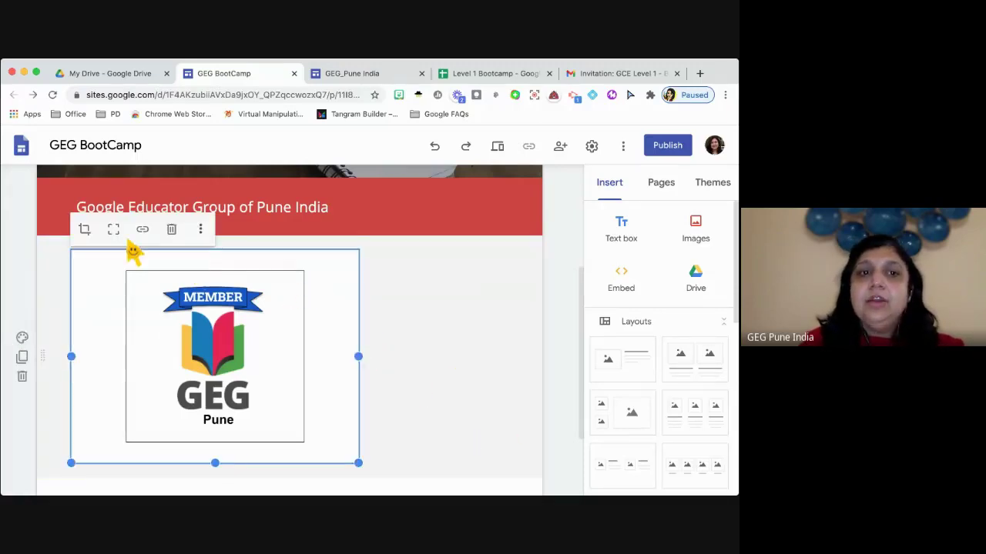
pyautogui.click(84, 230)
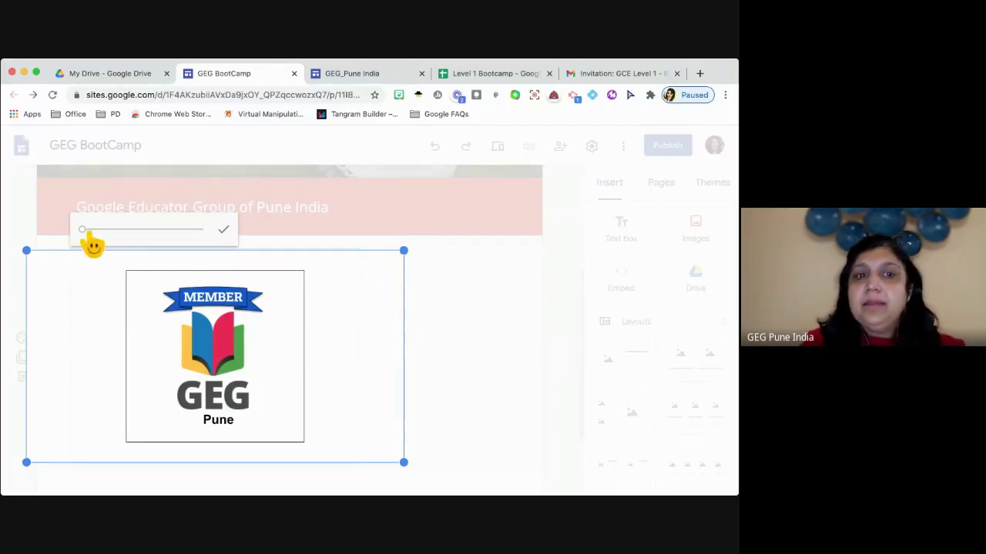
pyautogui.moveTo(82, 230)
pyautogui.mouseDown()
pyautogui.moveTo(124, 229)
pyautogui.moveTo(83, 247)
pyautogui.mouseUp()
pyautogui.click(489, 332)
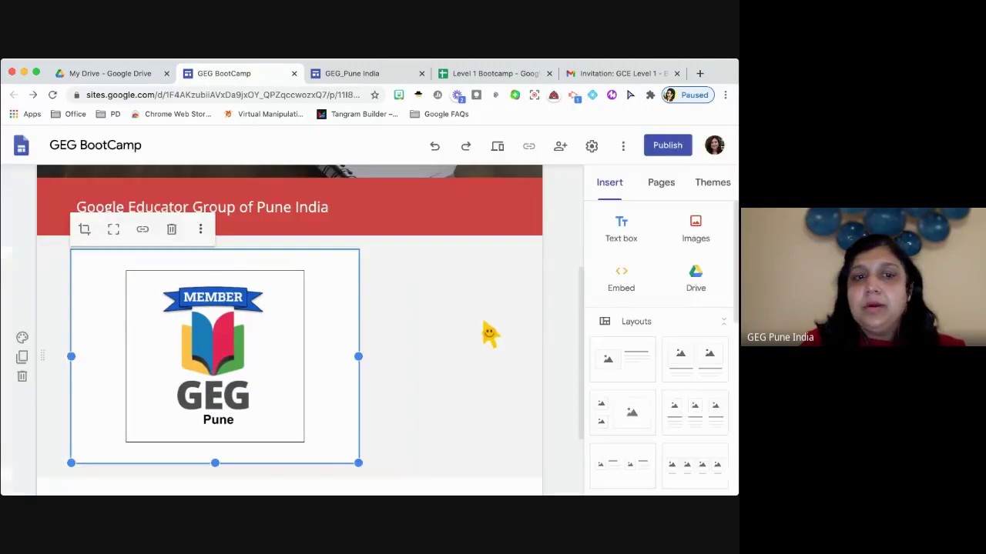
pyautogui.click(479, 366)
pyautogui.scroll(1, 483, 374)
pyautogui.scroll(2, 486, 375)
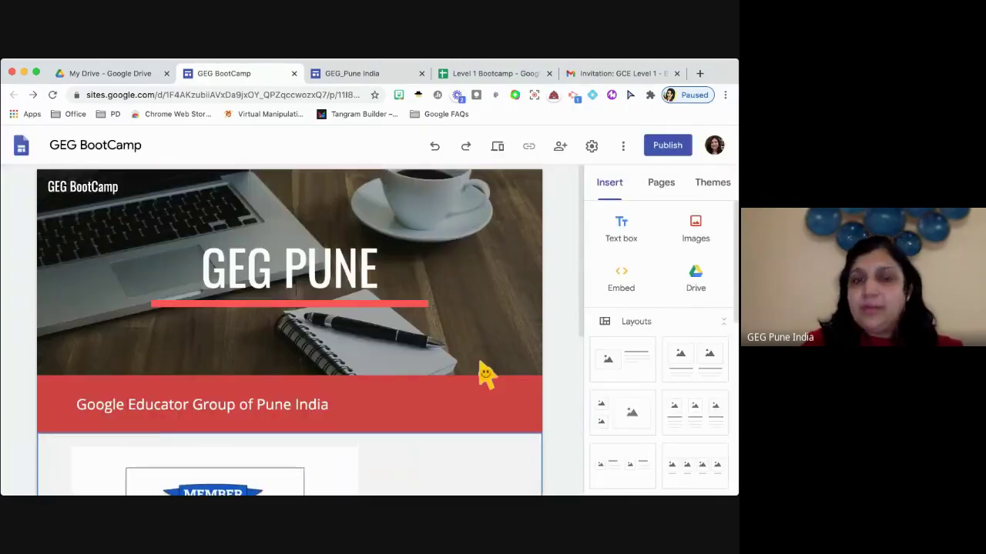
pyautogui.scroll(-4, 485, 375)
pyautogui.scroll(4, 485, 375)
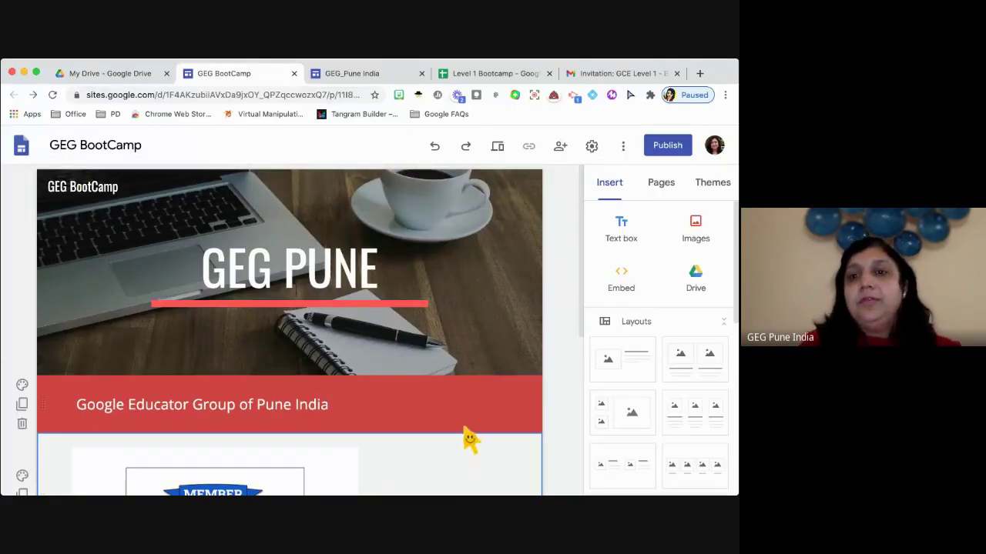
pyautogui.scroll(-3, 632, 403)
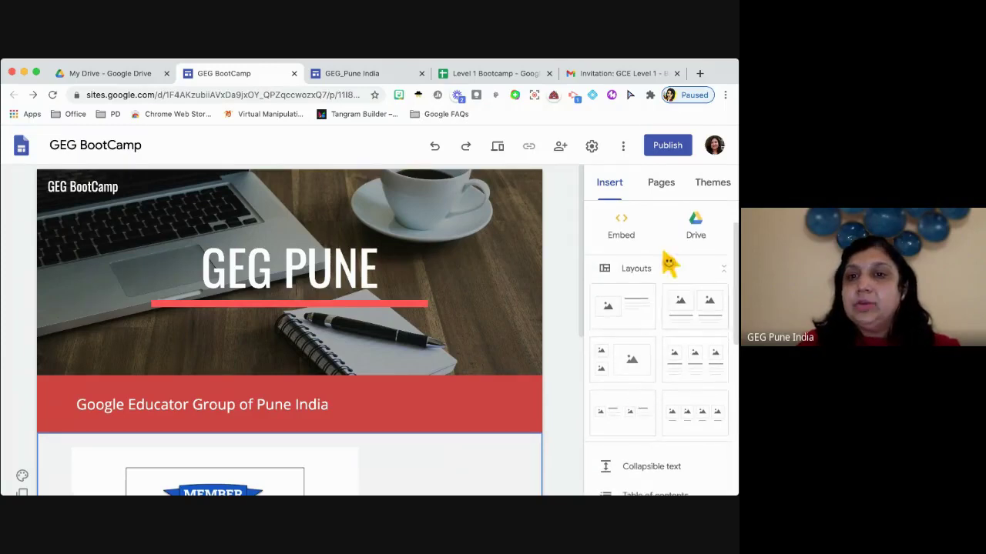
# Start adding a new page to the site
pyautogui.click(663, 191)
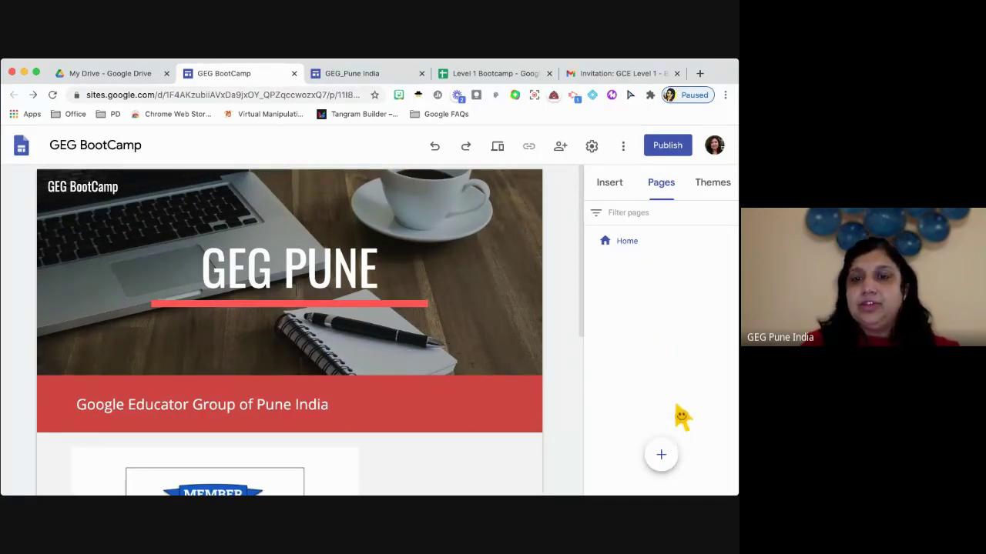
pyautogui.moveTo(659, 455)
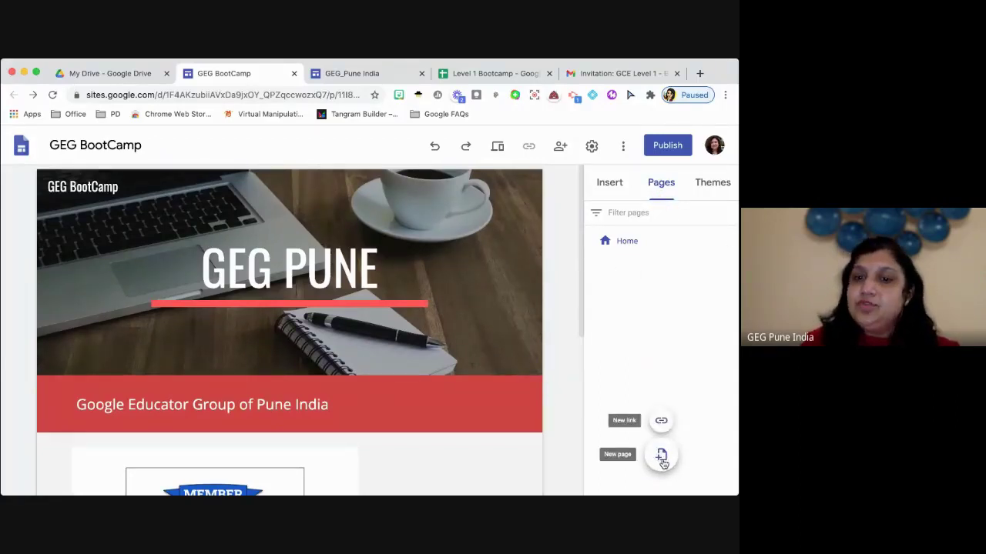
pyautogui.click(662, 460)
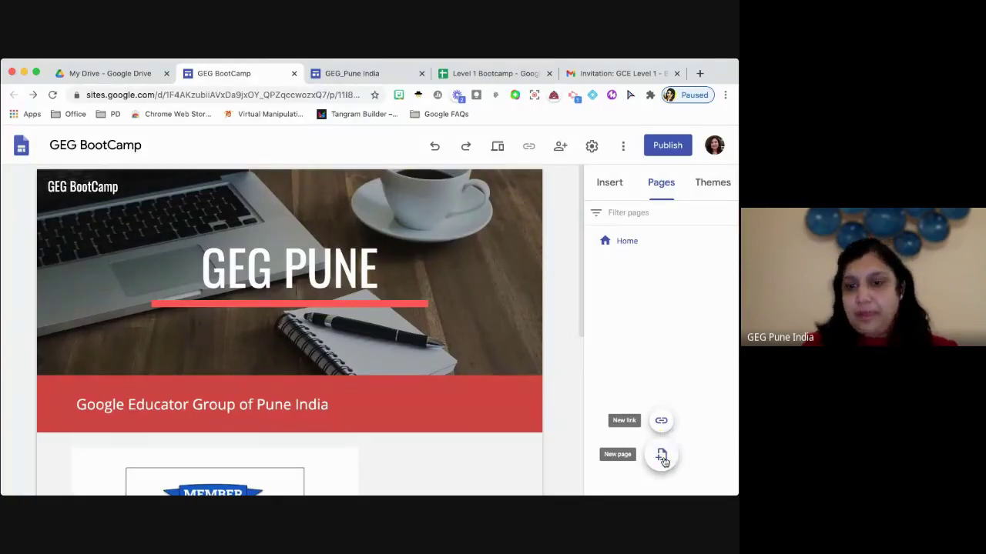
pyautogui.click(662, 459)
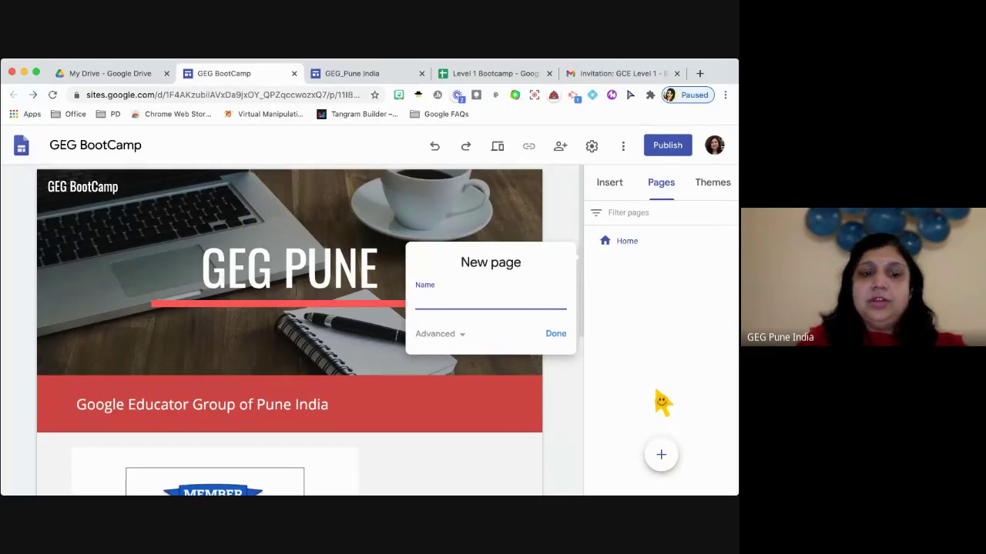
pyautogui.write('J')
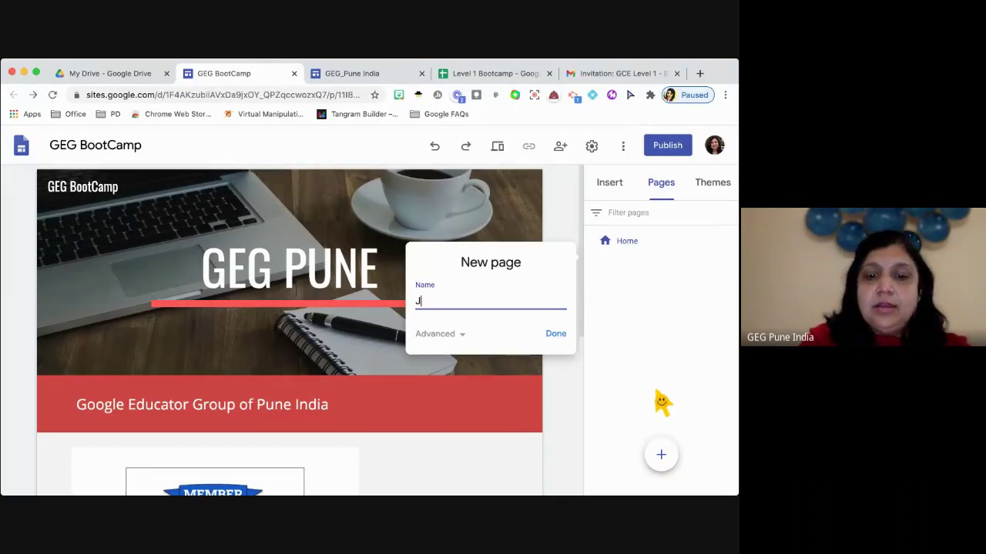
pyautogui.write('o')
pyautogui.press('BackSpace')
pyautogui.press('BackSpace')
pyautogui.write('Cale')
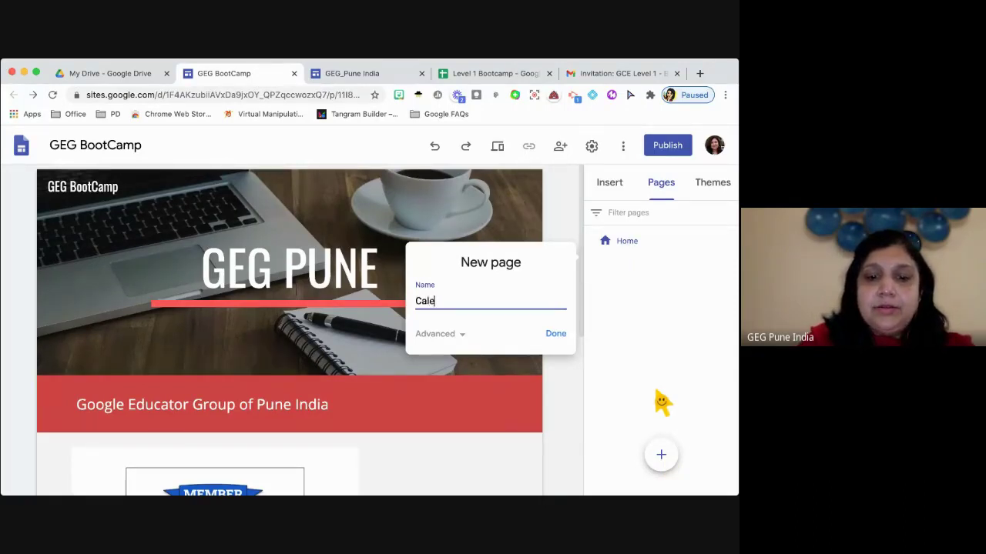
pyautogui.write('ndar')
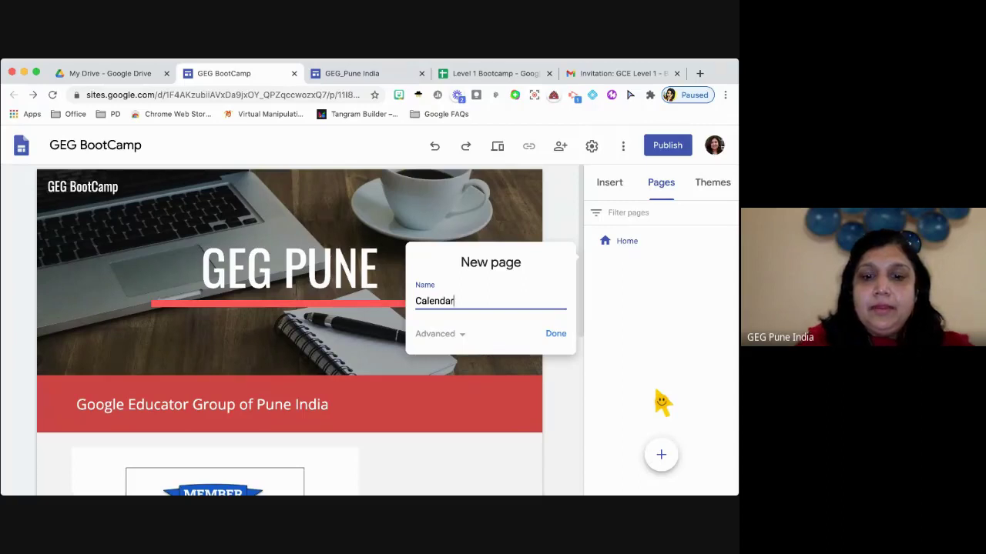
pyautogui.write(' of Eveny')
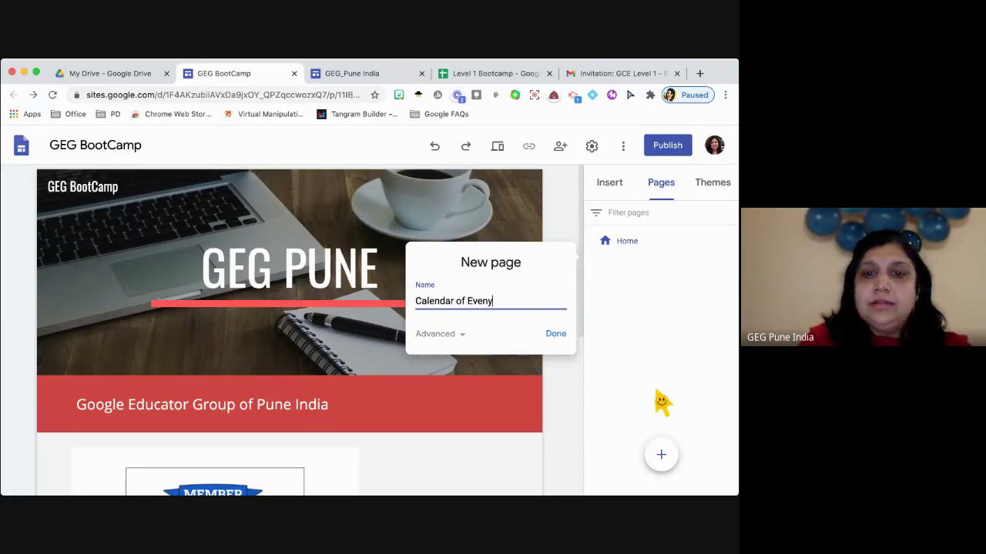
pyautogui.press('BackSpace')
pyautogui.press('BackSpace')
pyautogui.press('BackSpace')
pyautogui.press('BackSpace')
pyautogui.press('BackSpace')
pyautogui.press('BackSpace')
pyautogui.press('BackSpace')
pyautogui.press('BackSpace')
pyautogui.press('BackSpace')
pyautogui.press('BackSpace')
pyautogui.press('BackSpace')
pyautogui.press('BackSpace')
pyautogui.press('BackSpace')
pyautogui.press('BackSpace')
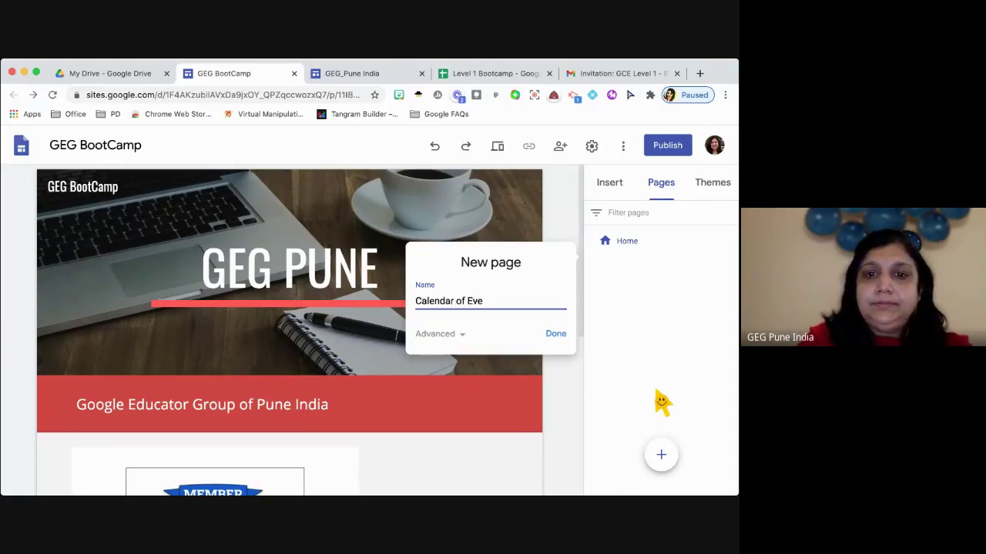
pyautogui.press('BackSpace')
pyautogui.press('BackSpace')
pyautogui.press('BackSpace')
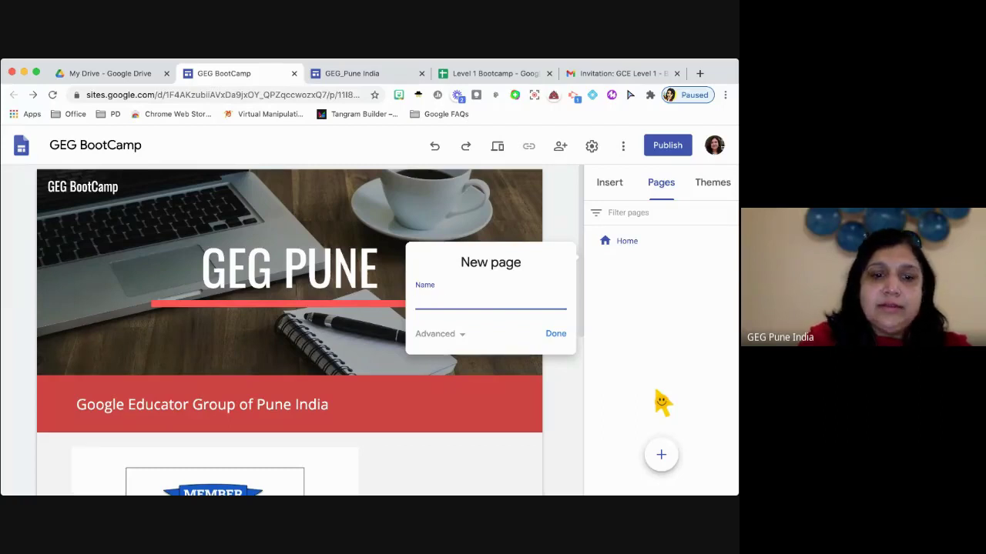
# Name the new page Events, leave its custom path empty, and create it
pyautogui.write('Evenrs')
pyautogui.press('BackSpace')
pyautogui.press('BackSpace')
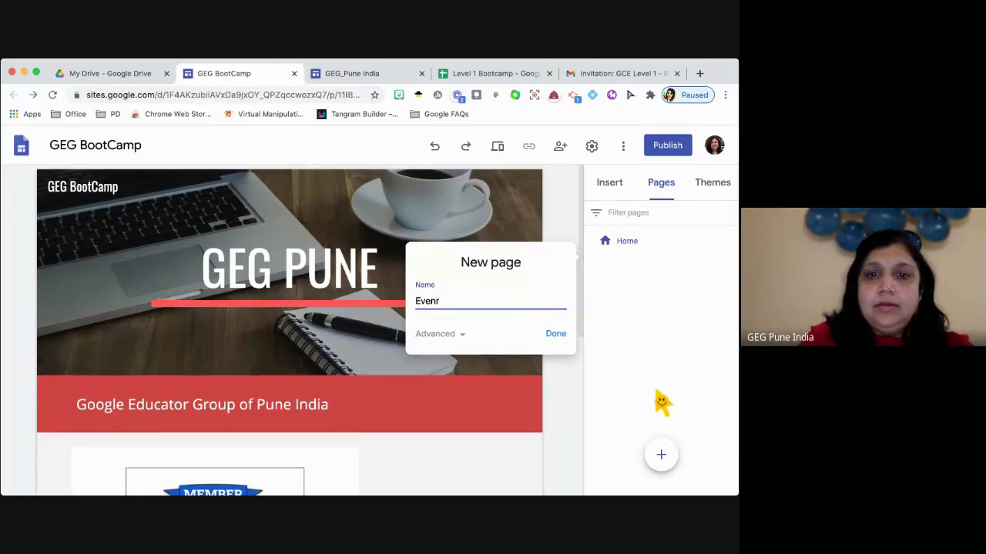
pyautogui.write('ts')
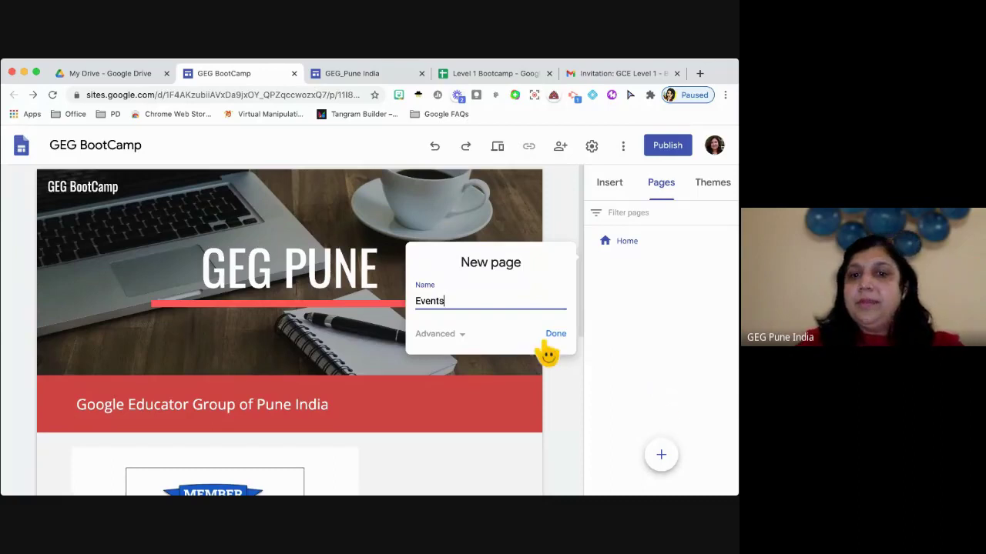
pyautogui.click(451, 345)
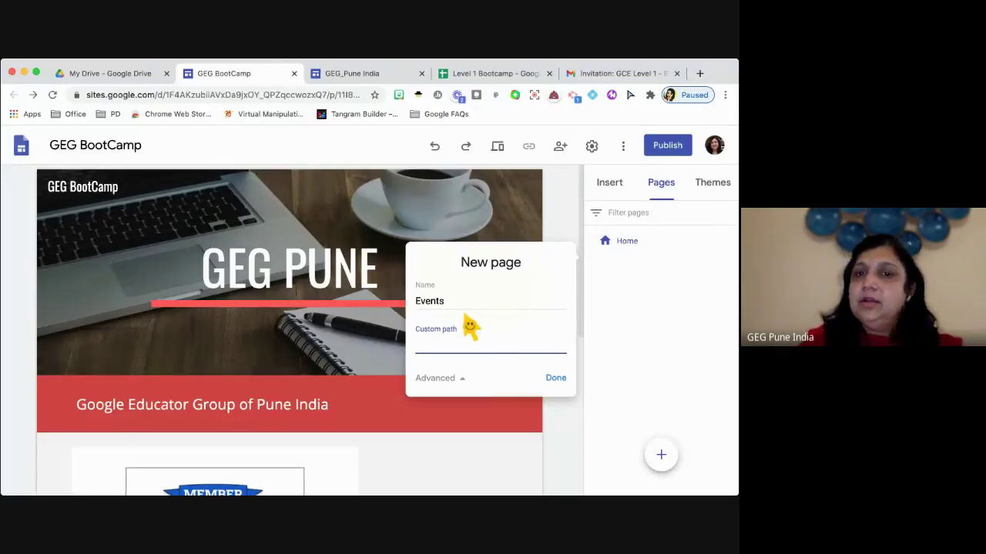
pyautogui.click(458, 378)
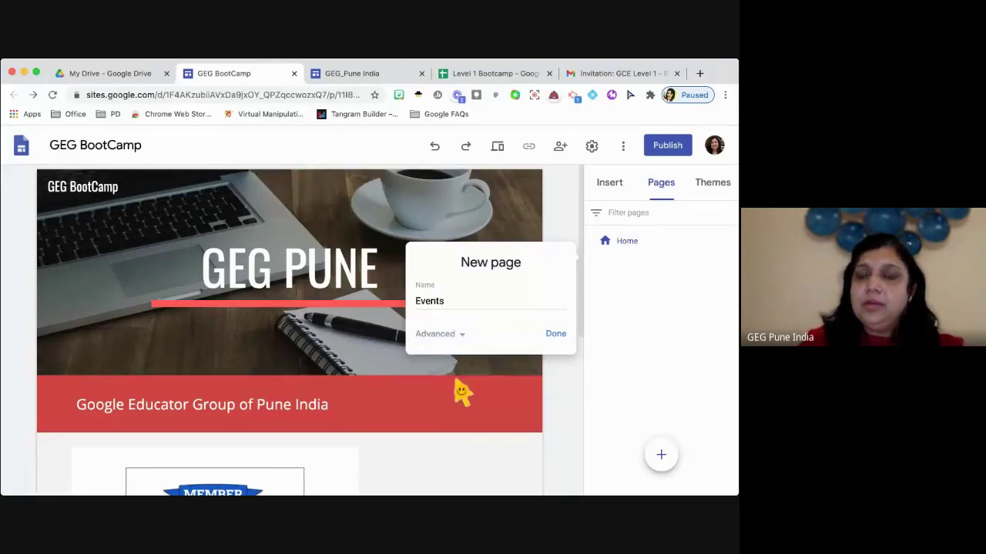
pyautogui.click(556, 335)
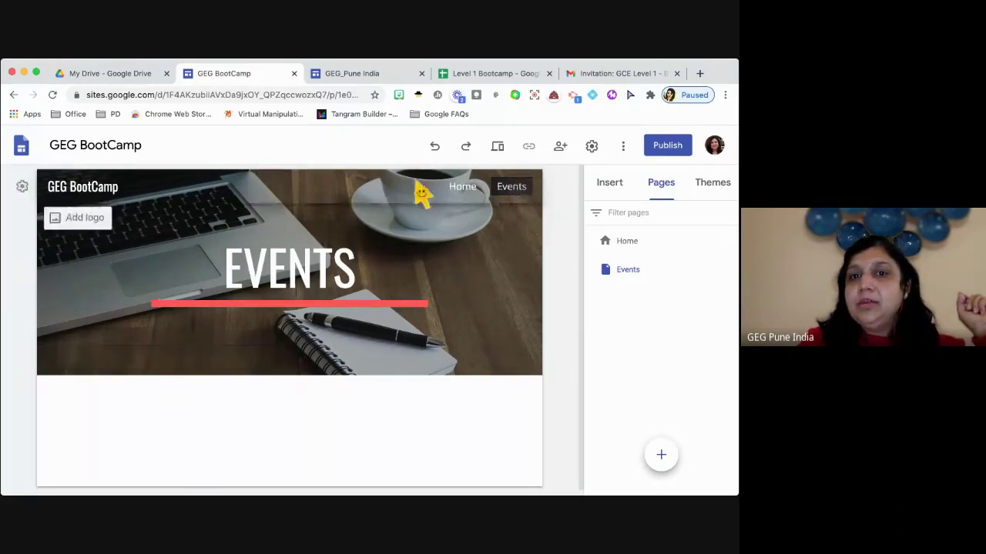
# Add another top-level page named Calendar to the site
pyautogui.click(662, 456)
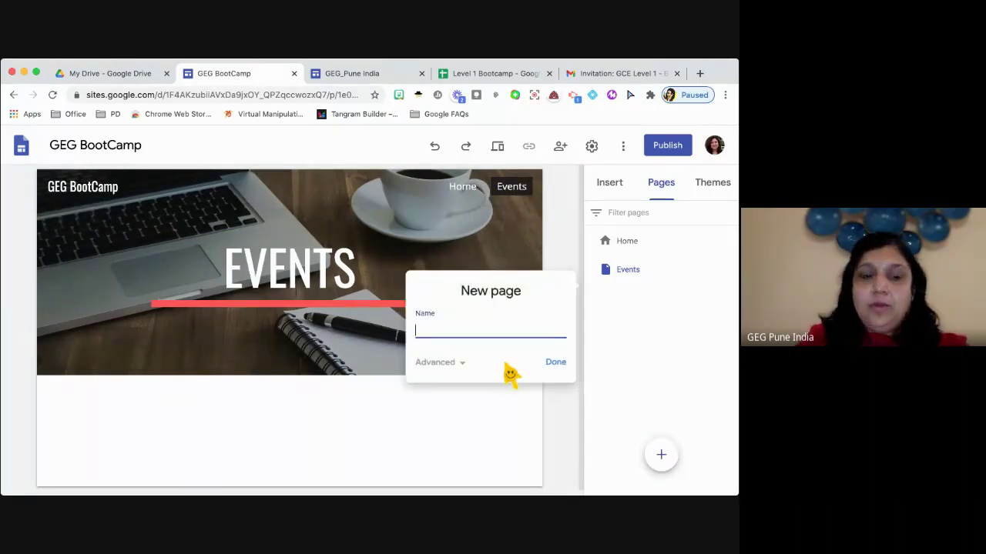
pyautogui.write('Calendar')
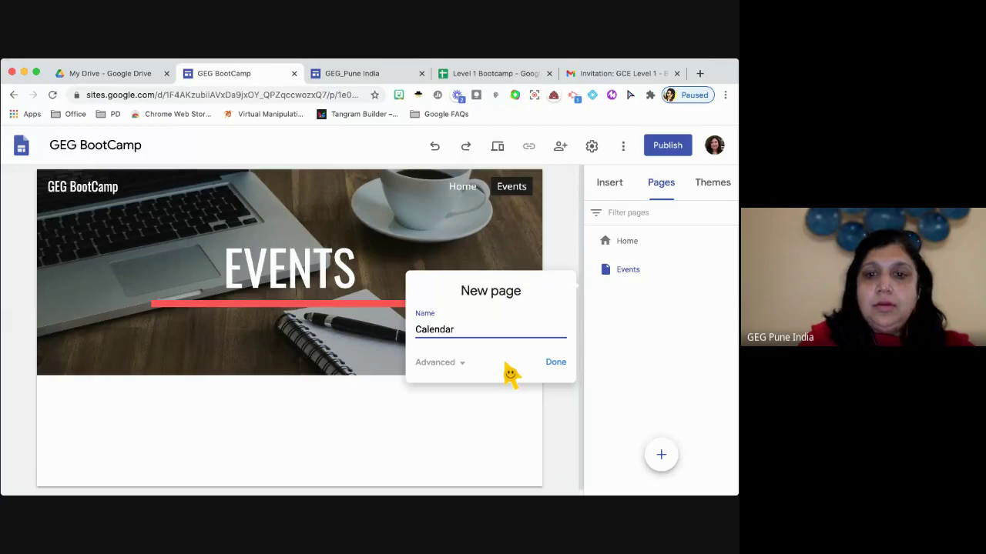
pyautogui.press('Return')
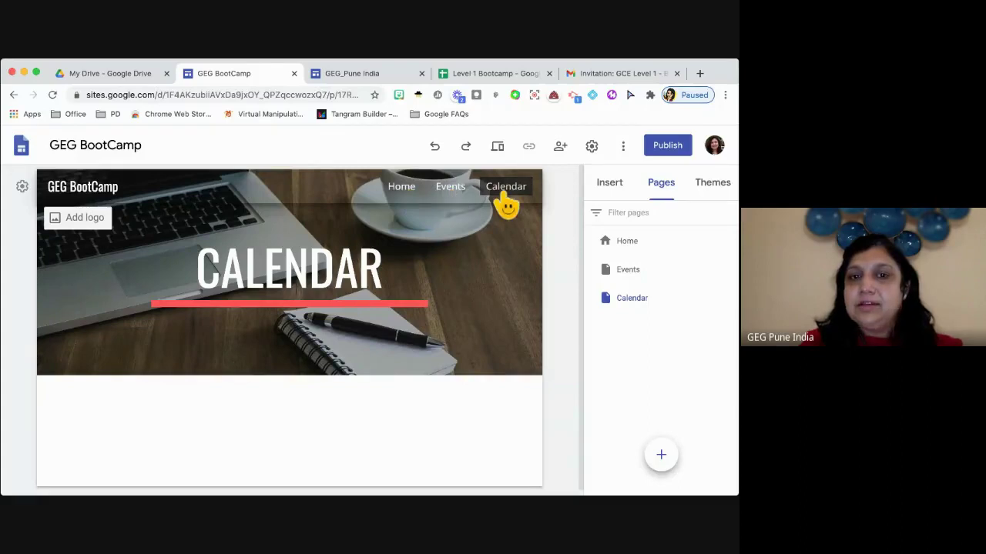
# Change the Events page's header image to the typewriter-keys photo from the gallery, and check the Home and Calendar page headers
pyautogui.click(399, 199)
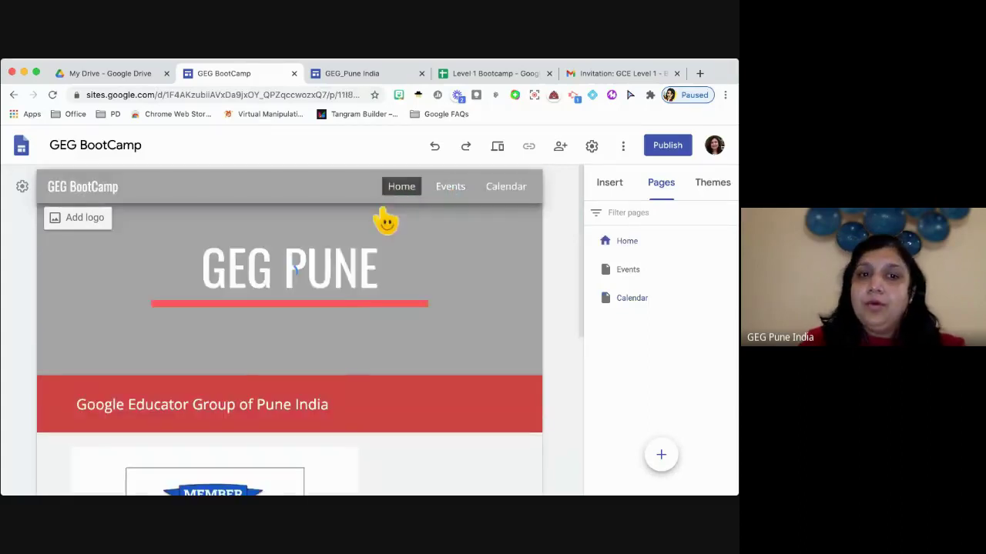
pyautogui.click(451, 193)
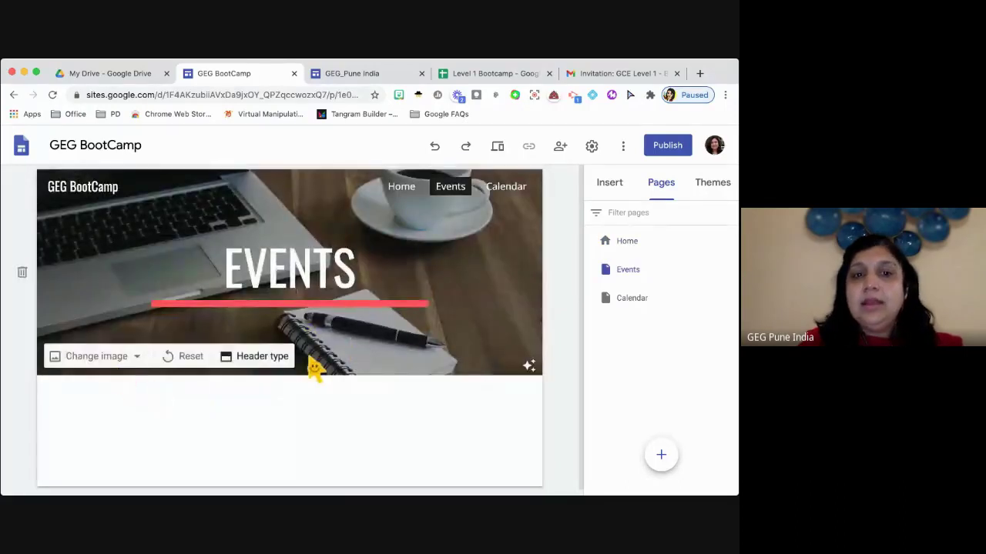
pyautogui.click(95, 369)
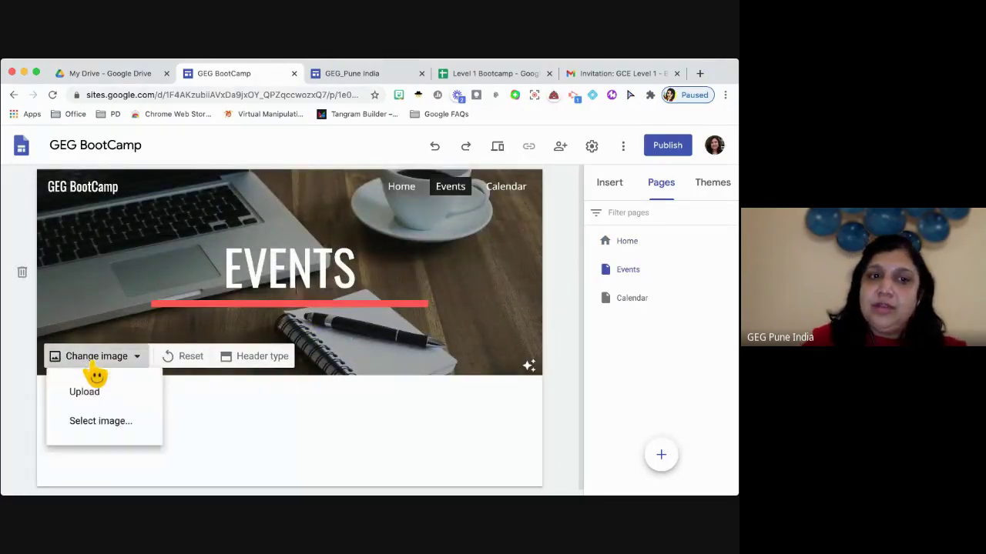
pyautogui.click(117, 425)
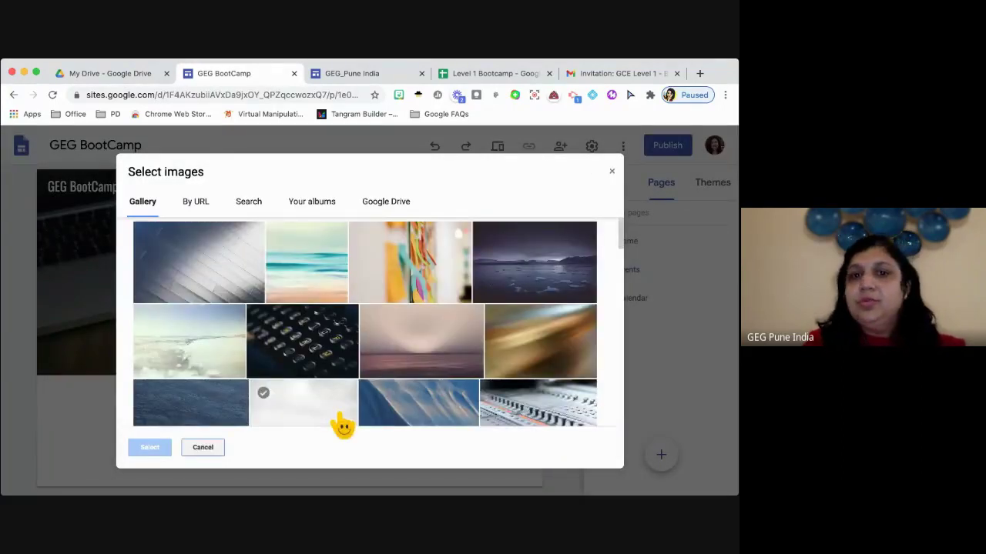
pyautogui.scroll(-1, 209, 297)
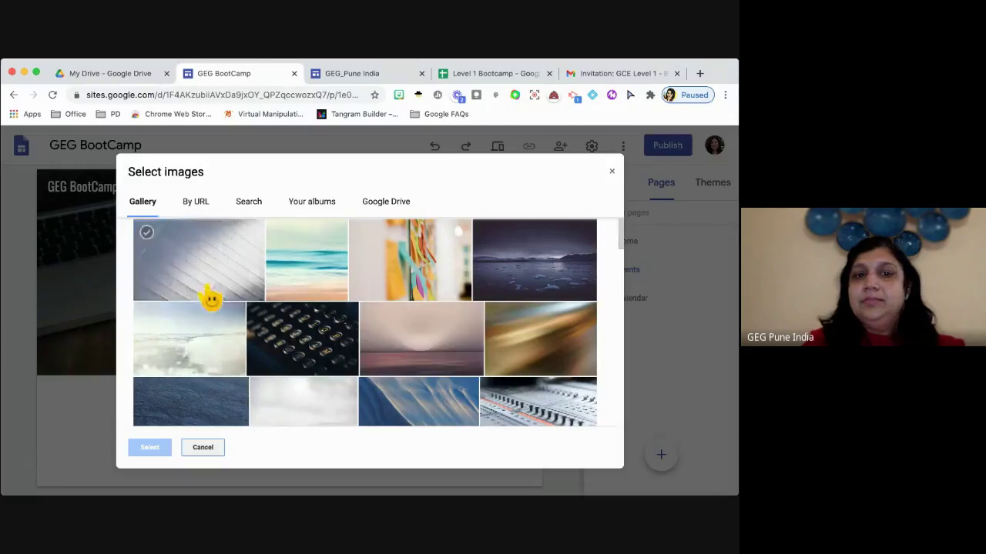
pyautogui.click(312, 362)
pyautogui.click(154, 449)
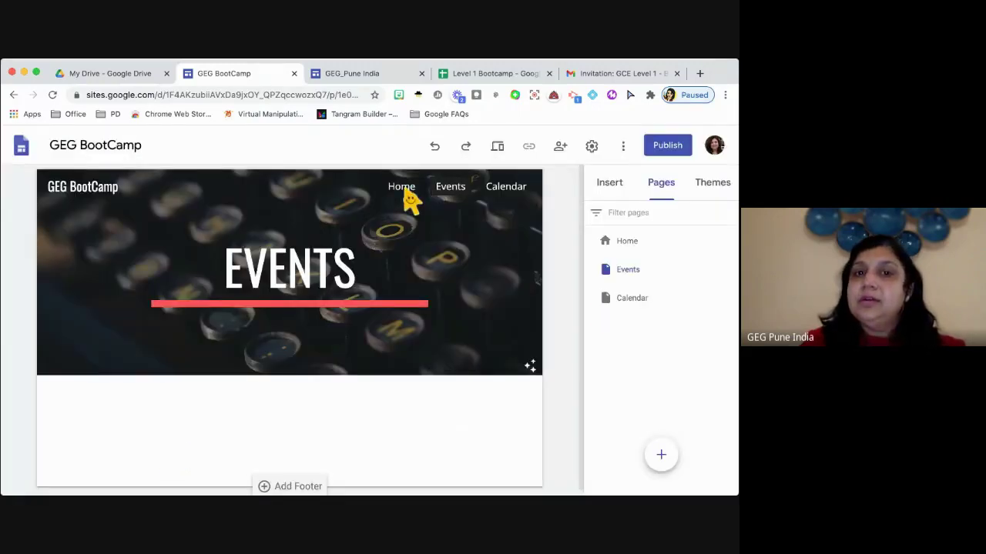
pyautogui.click(495, 192)
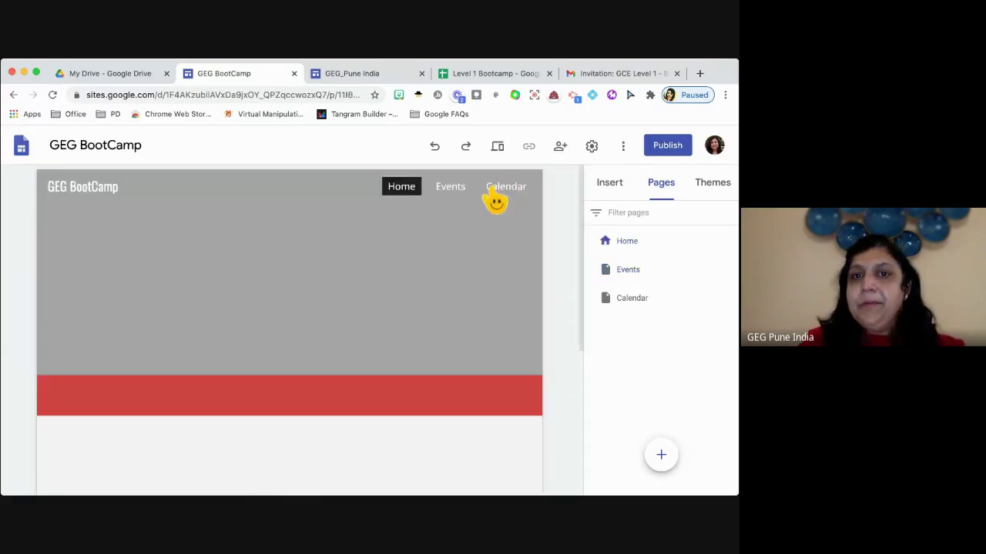
pyautogui.click(504, 197)
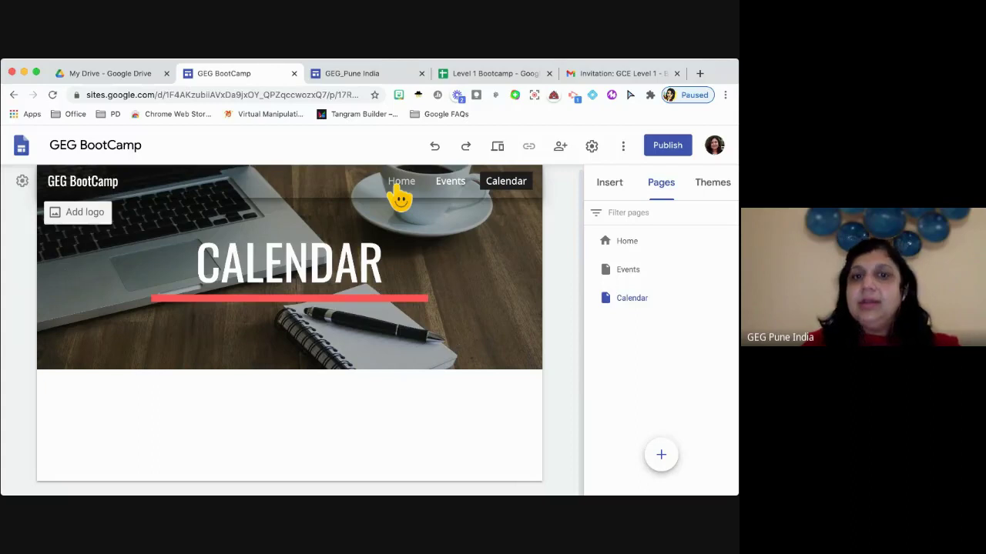
# Add a subpage named September Events under the Events page
pyautogui.click(644, 271)
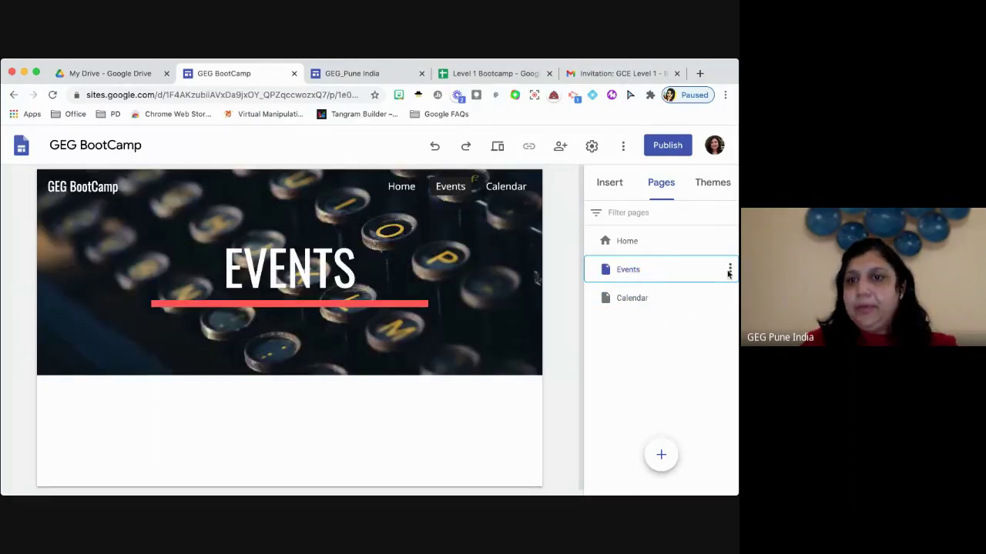
pyautogui.click(730, 269)
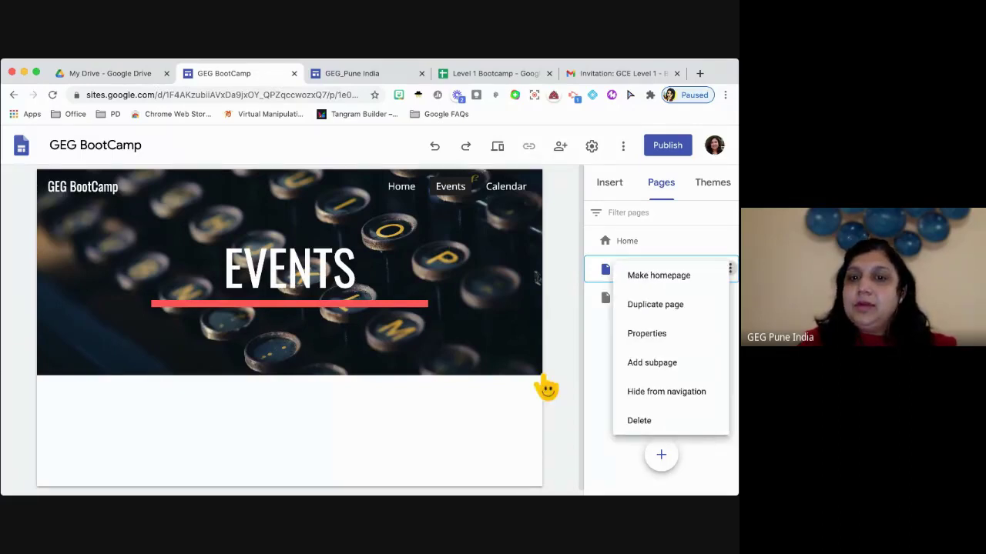
pyautogui.click(495, 431)
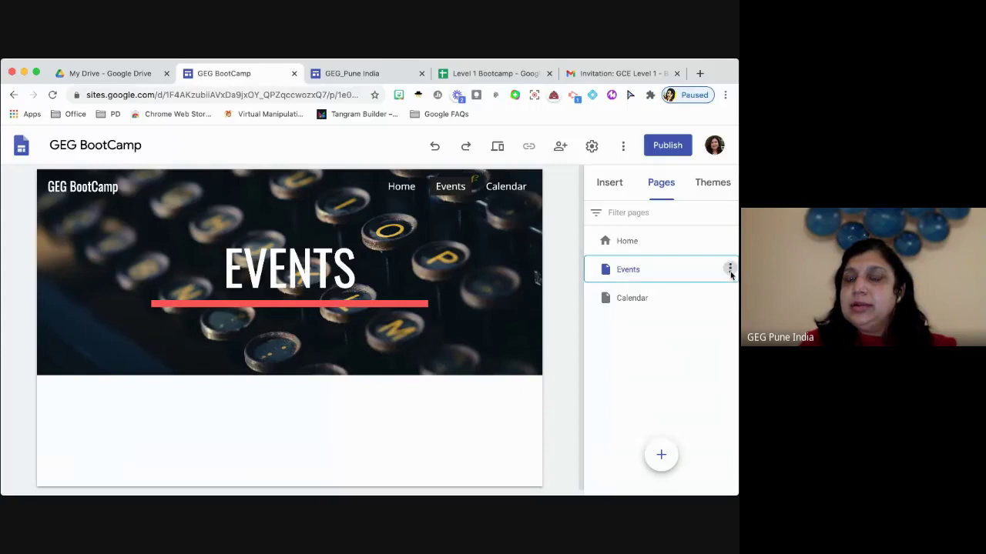
pyautogui.click(730, 270)
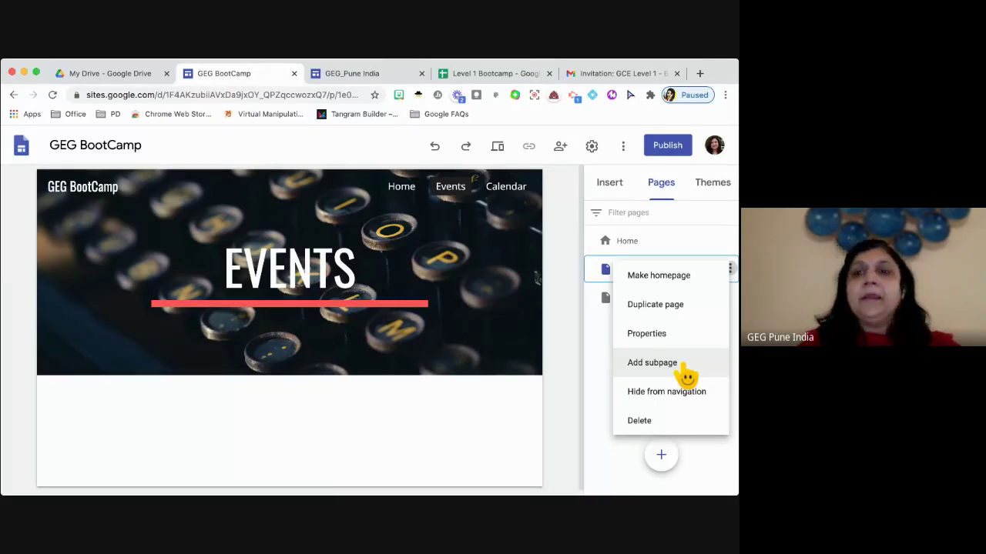
pyautogui.click(684, 369)
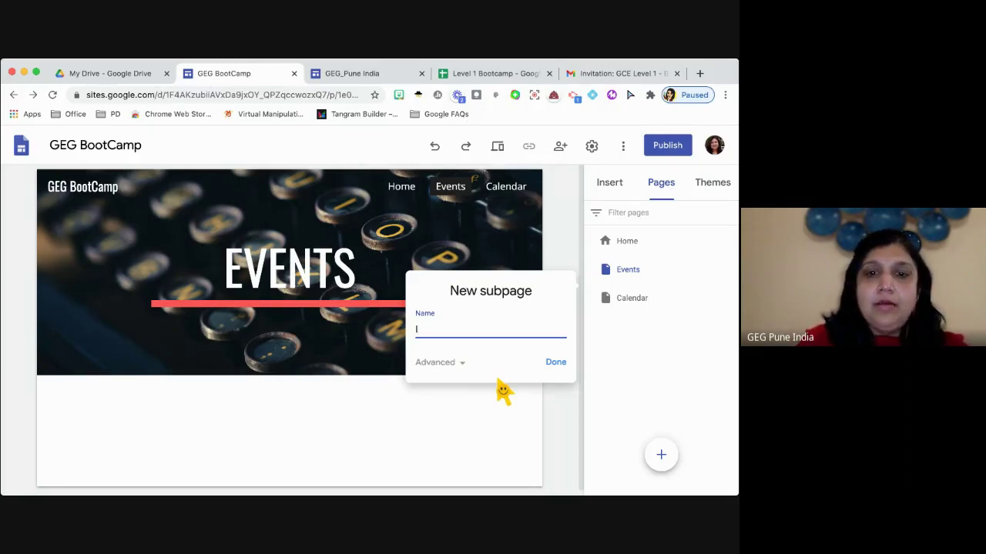
pyautogui.write('New E')
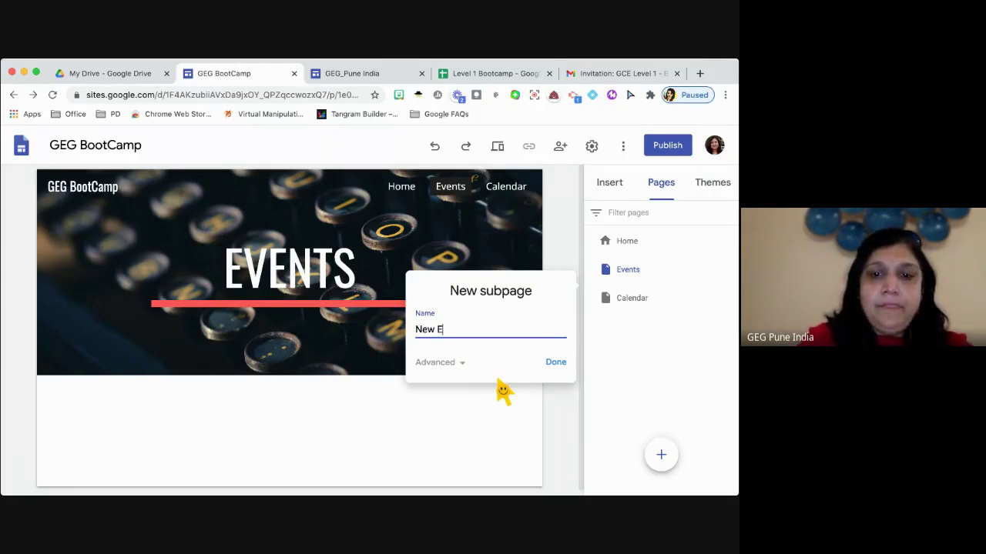
pyautogui.press('BackSpace')
pyautogui.press('BackSpace')
pyautogui.press('BackSpace')
pyautogui.press('BackSpace')
pyautogui.press('BackSpace')
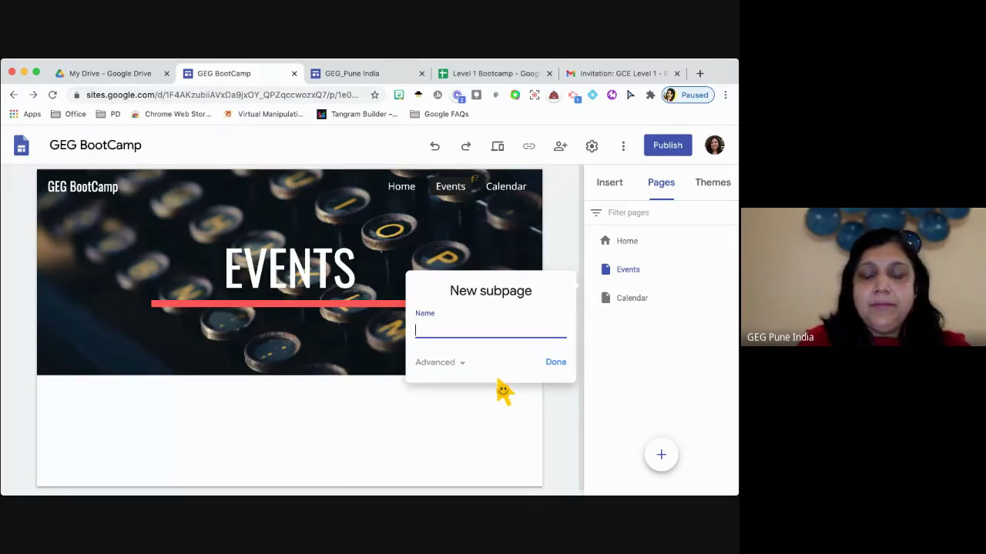
pyautogui.write('Sep')
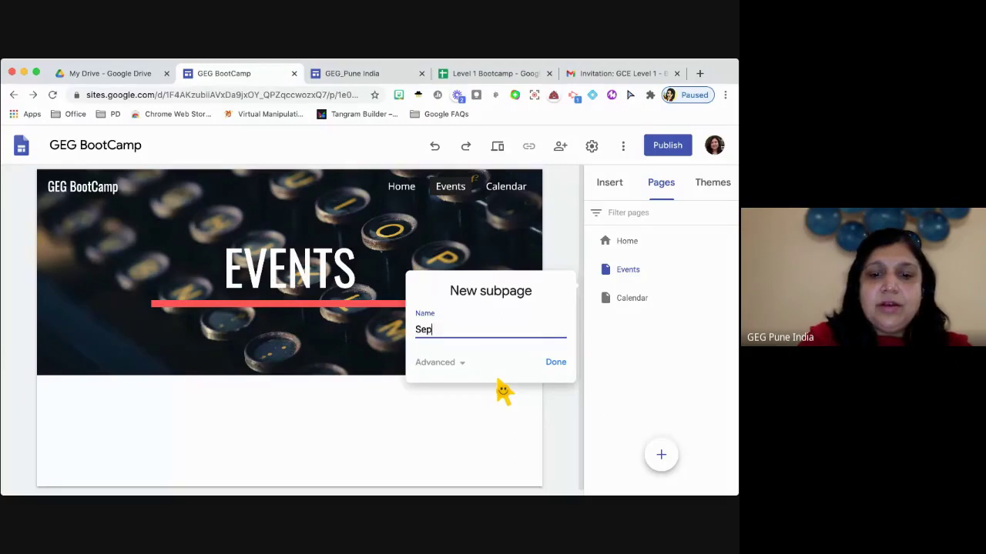
pyautogui.write('tember E')
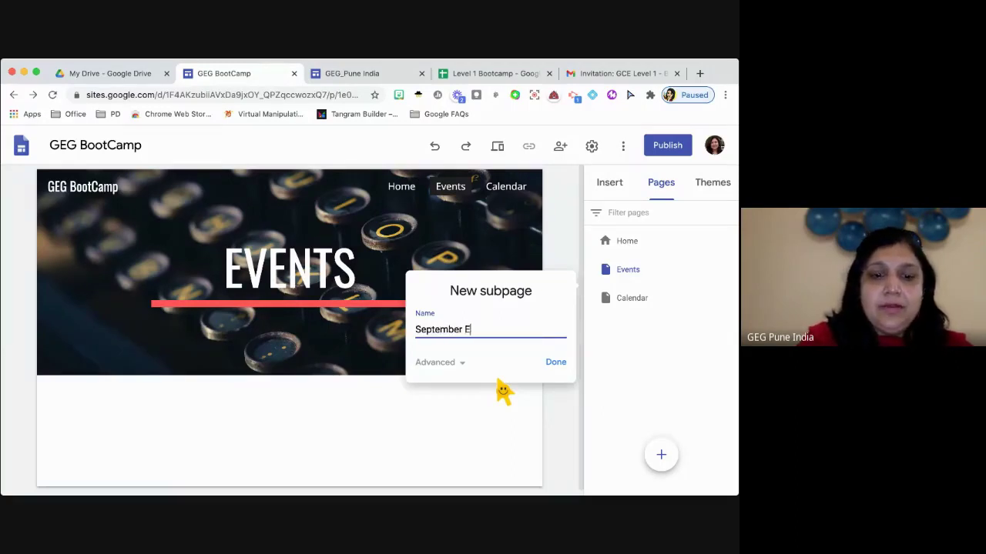
pyautogui.write('vents')
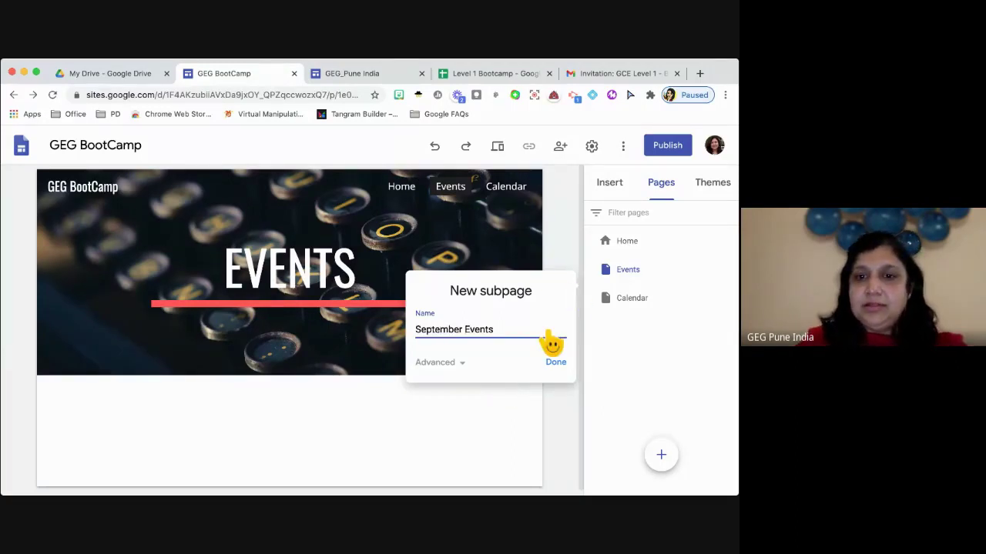
pyautogui.click(554, 364)
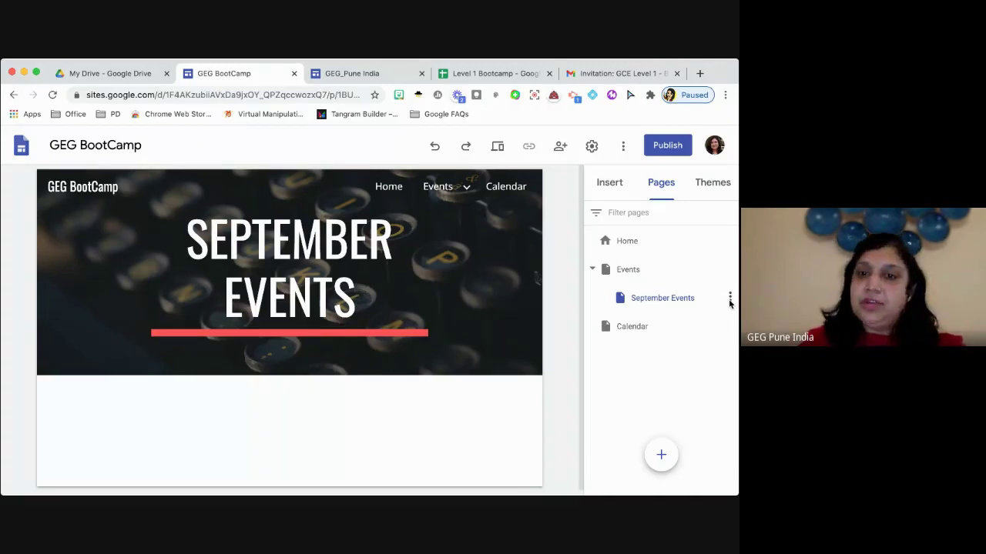
# Add a second subpage under Events, named October Events
pyautogui.click(729, 269)
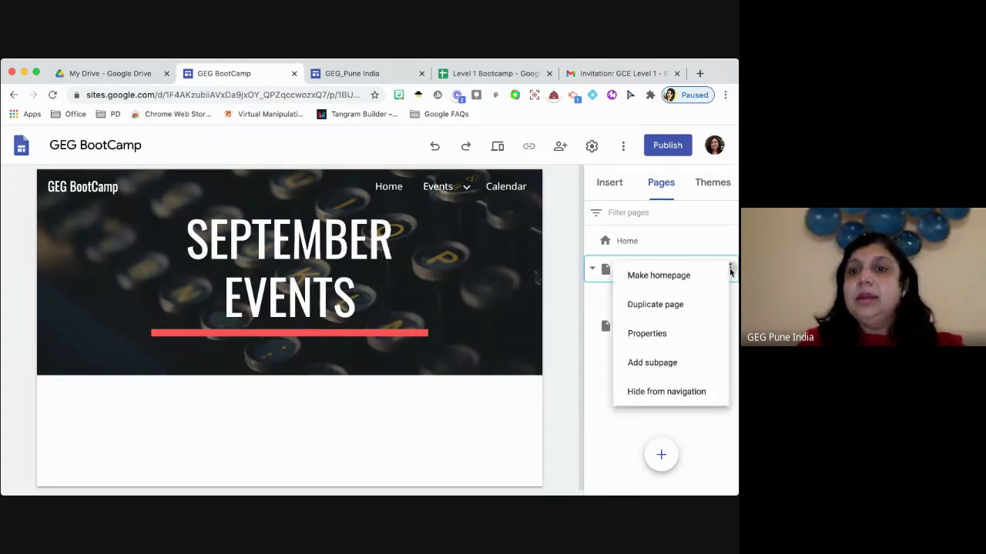
pyautogui.click(677, 374)
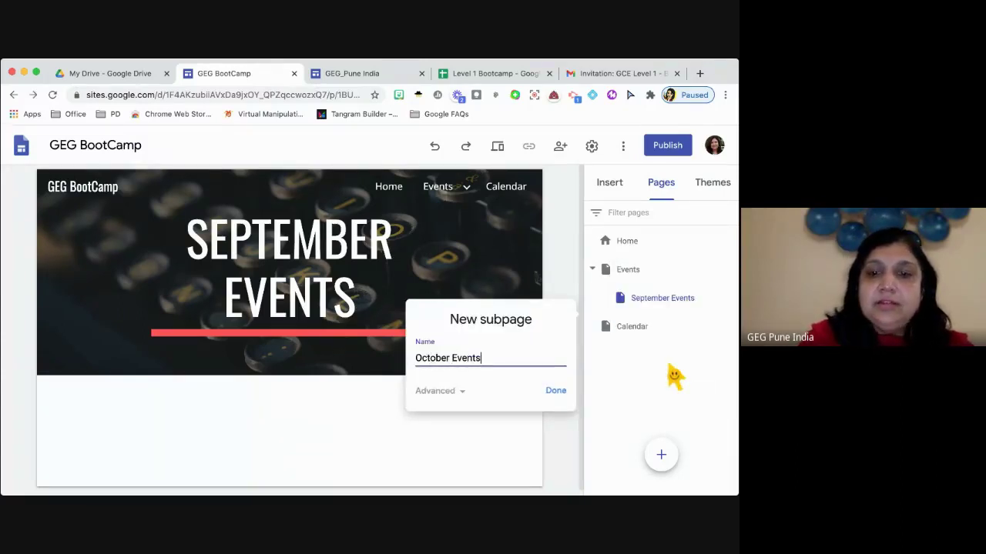
pyautogui.click(557, 391)
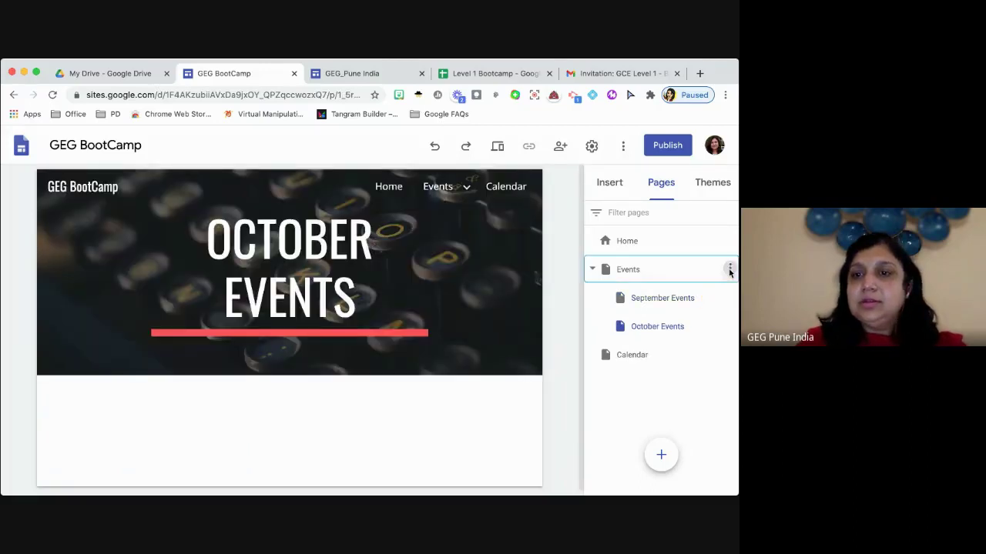
# Add a third subpage named November events under Events, and view the Events submenu in the Home page's navigation
pyautogui.click(729, 269)
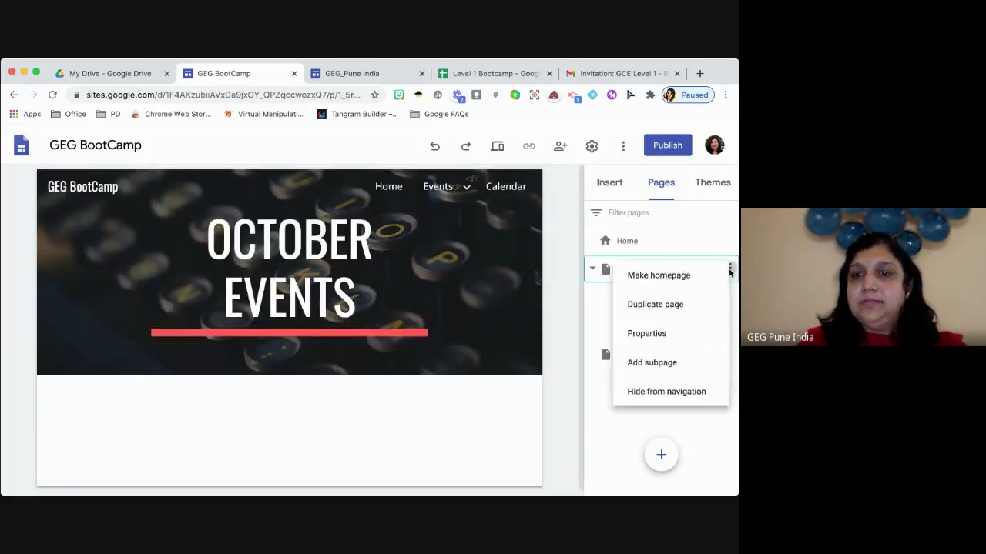
pyautogui.click(667, 369)
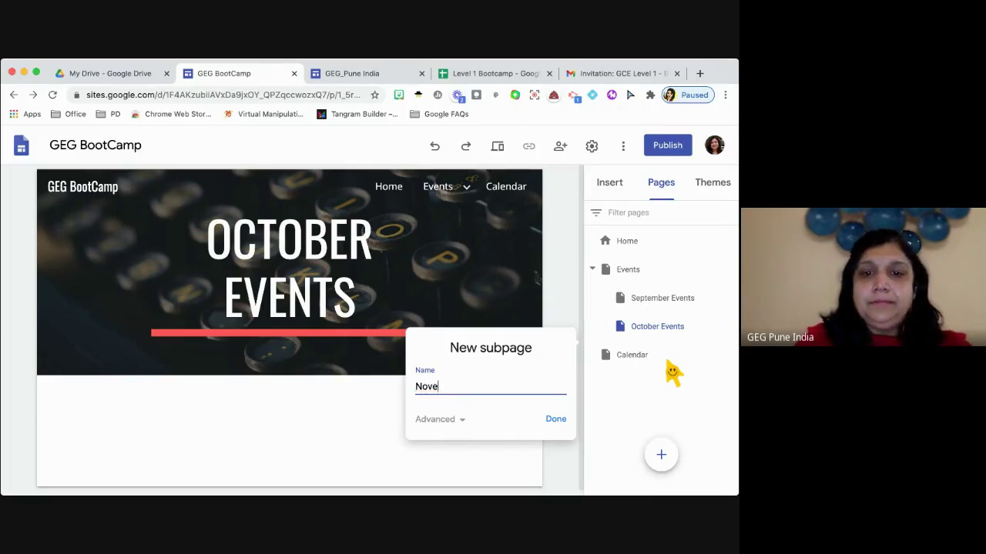
pyautogui.click(556, 420)
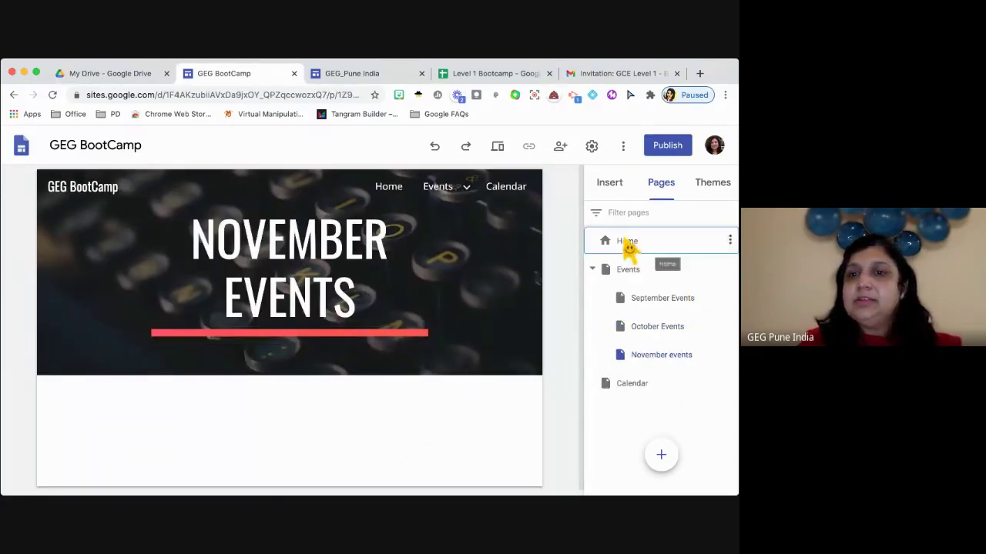
pyautogui.click(627, 242)
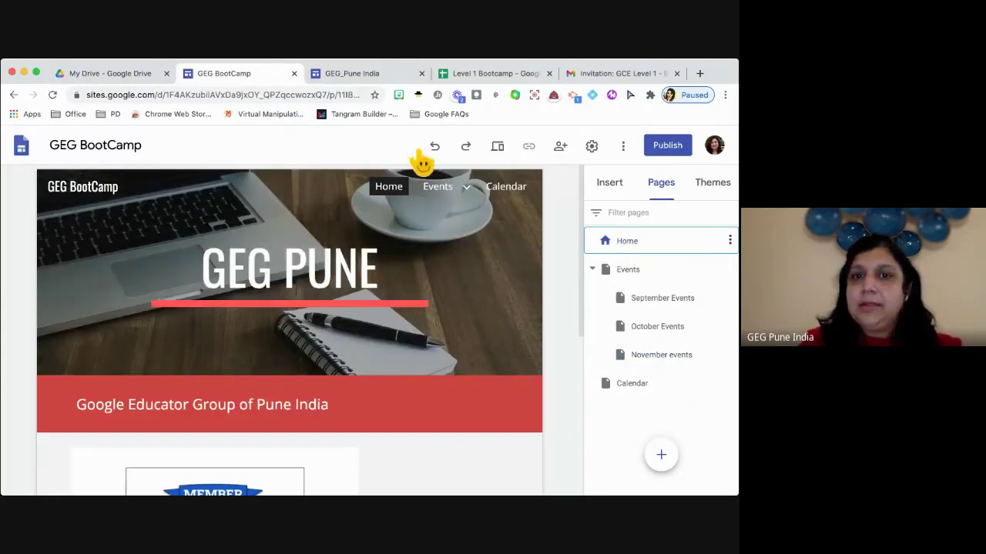
pyautogui.moveTo(439, 188)
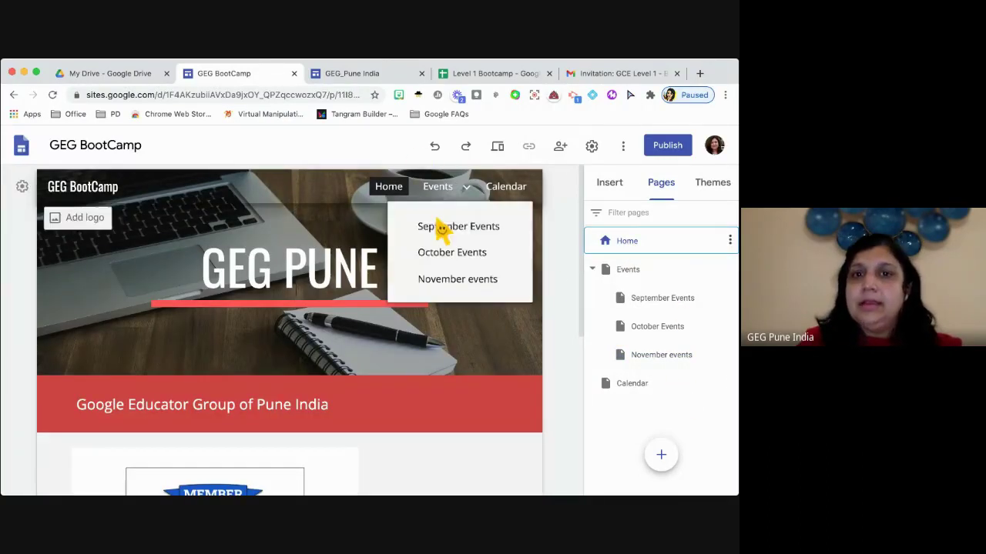
# Visit the September, October and November events pages in turn through the Events submenu of the site navigation
pyautogui.click(467, 189)
pyautogui.click(466, 189)
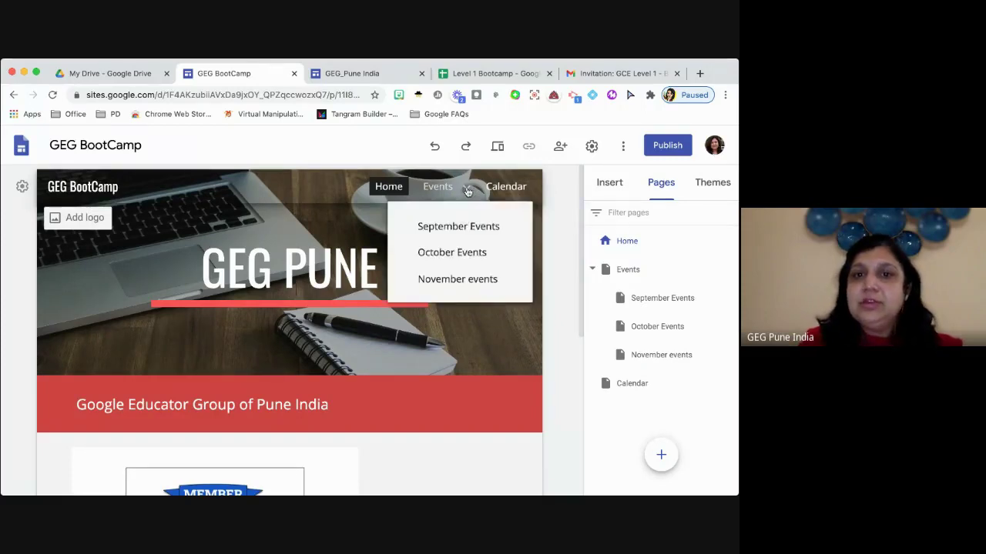
pyautogui.click(467, 231)
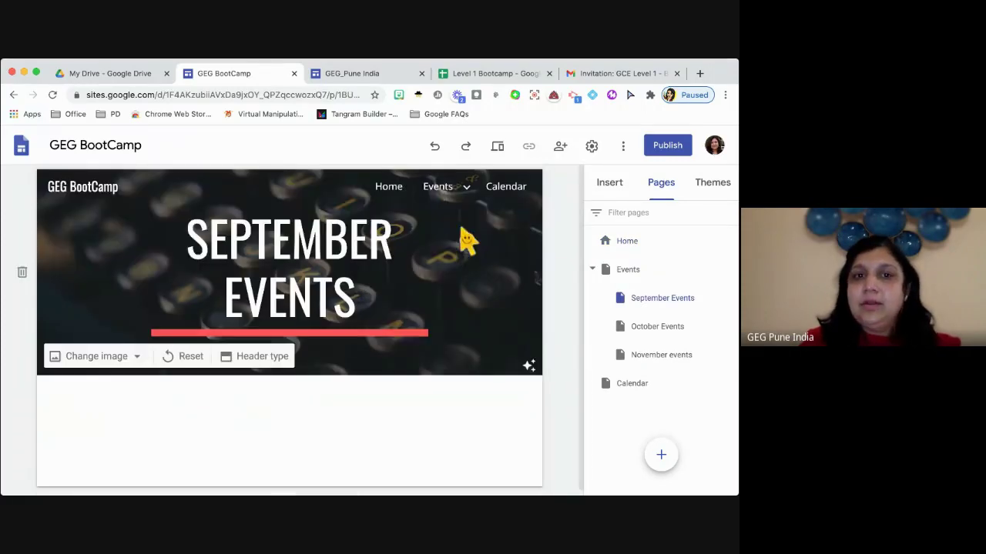
pyautogui.moveTo(466, 190)
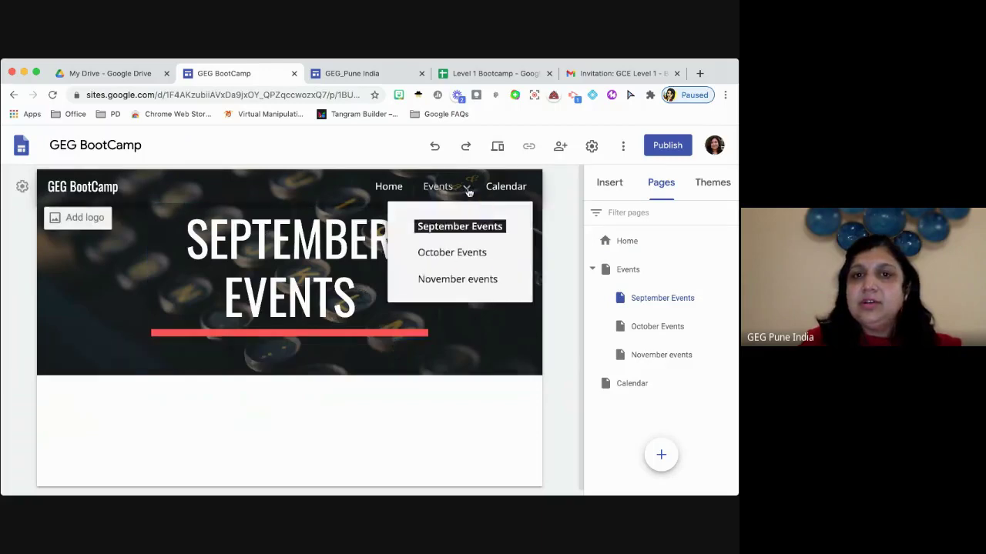
pyautogui.click(469, 262)
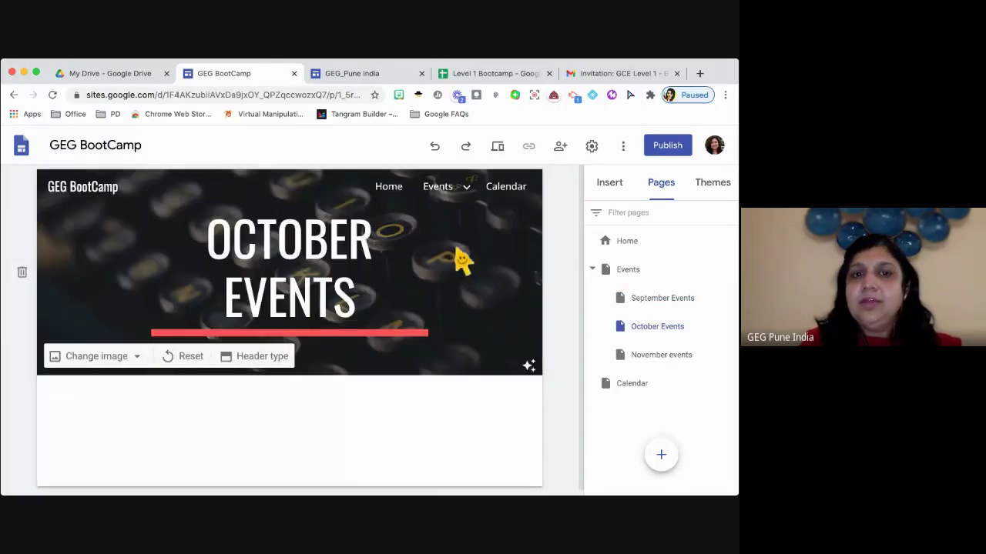
pyautogui.moveTo(466, 192)
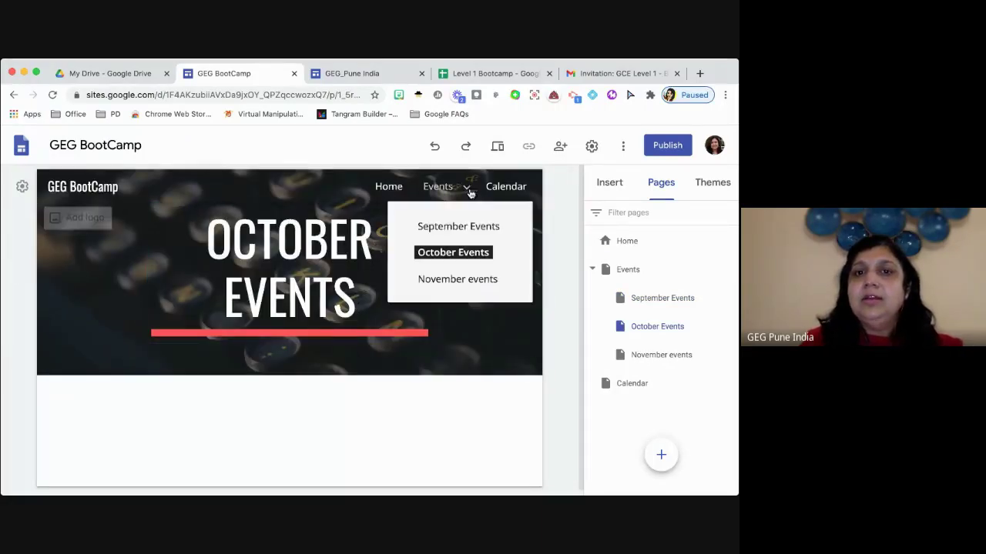
pyautogui.click(473, 283)
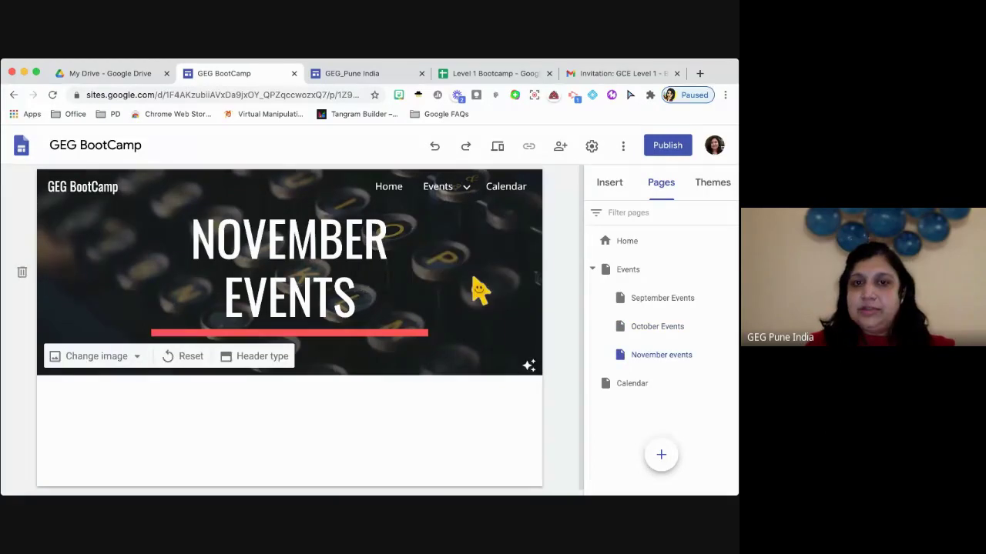
# Insert the layout with one image beside a heading and text on the November events page
pyautogui.scroll(-1, 484, 440)
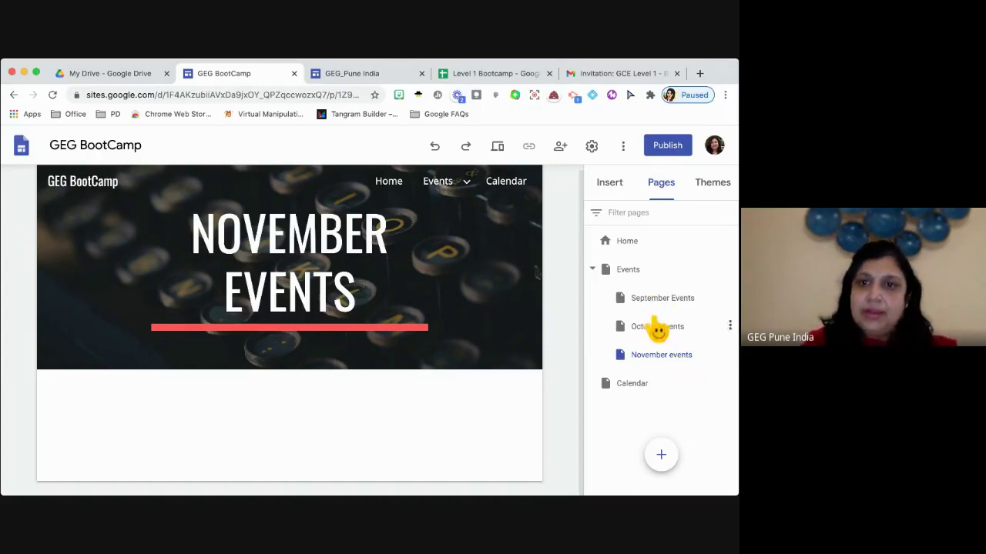
pyautogui.click(660, 359)
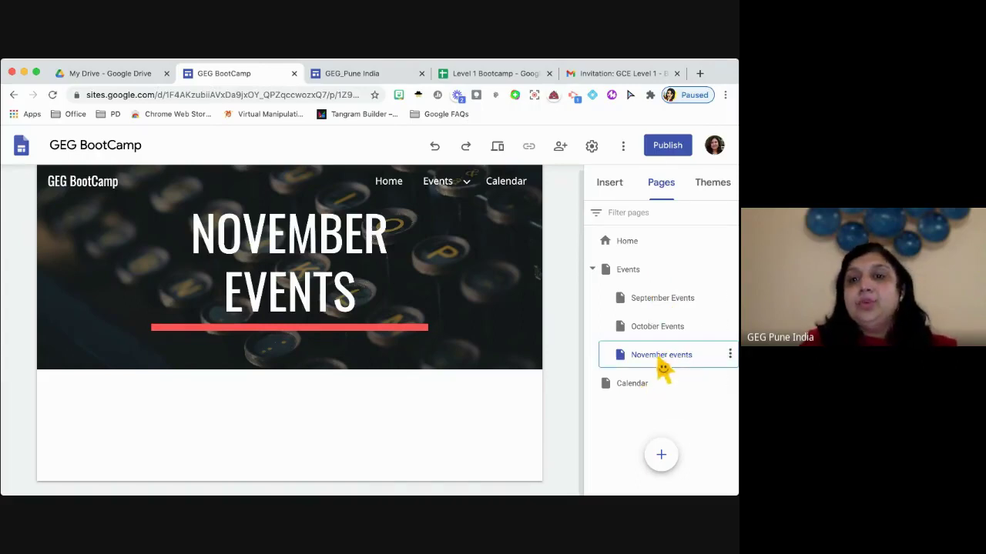
pyautogui.click(608, 188)
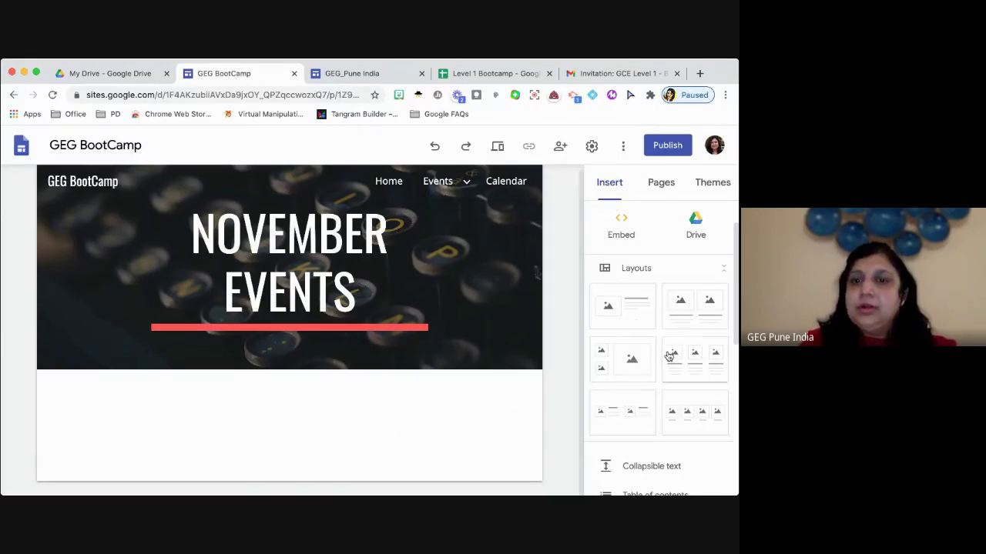
pyautogui.scroll(-1, 669, 356)
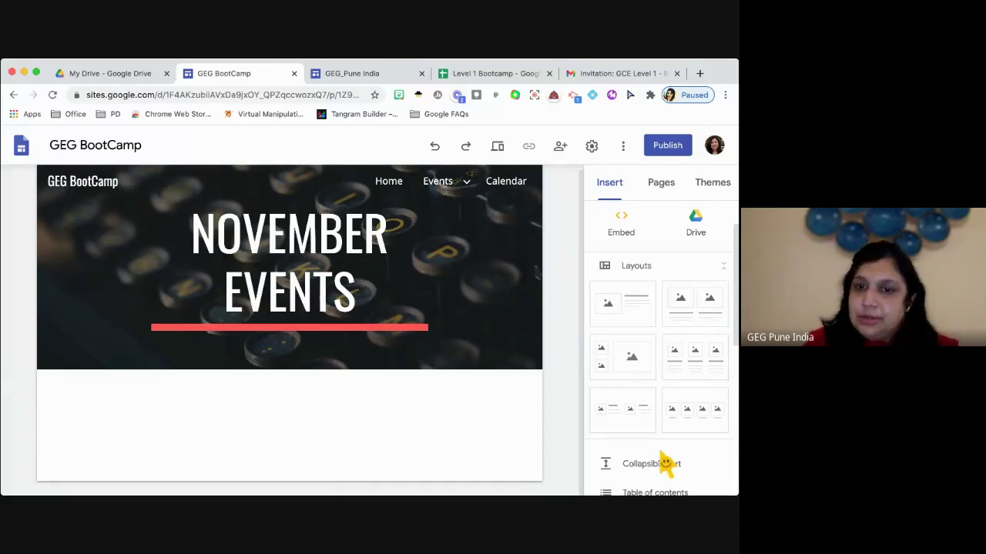
pyautogui.click(636, 316)
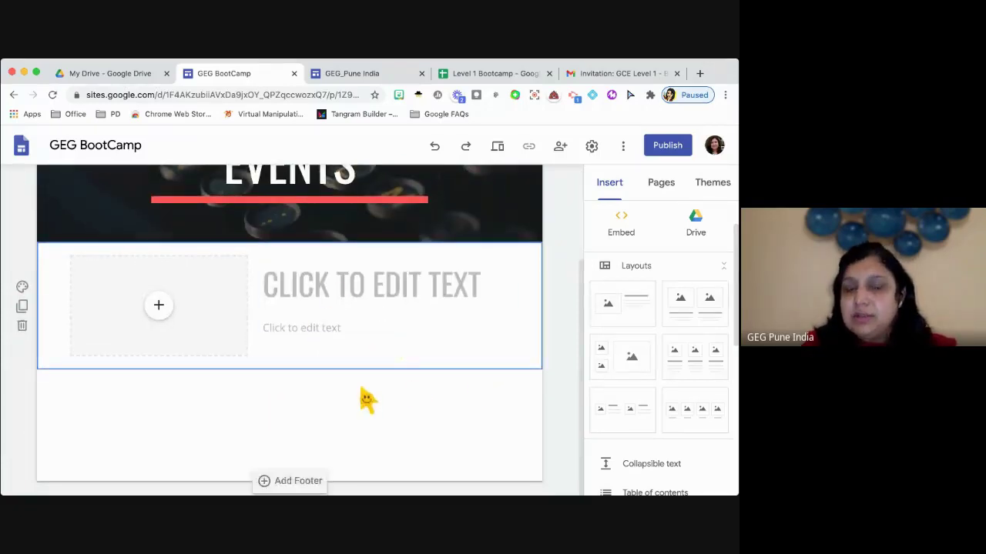
pyautogui.scroll(3, 370, 402)
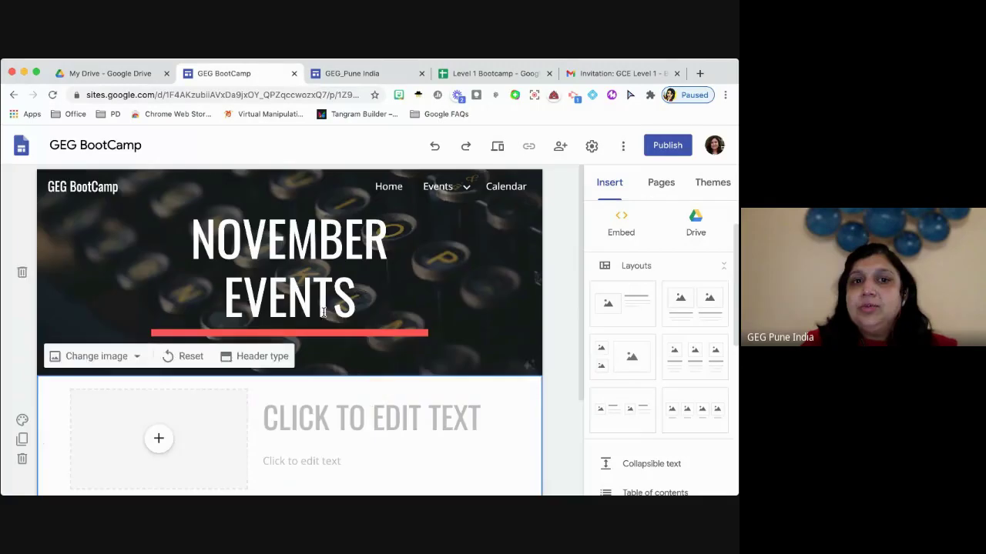
pyautogui.scroll(-3, 389, 446)
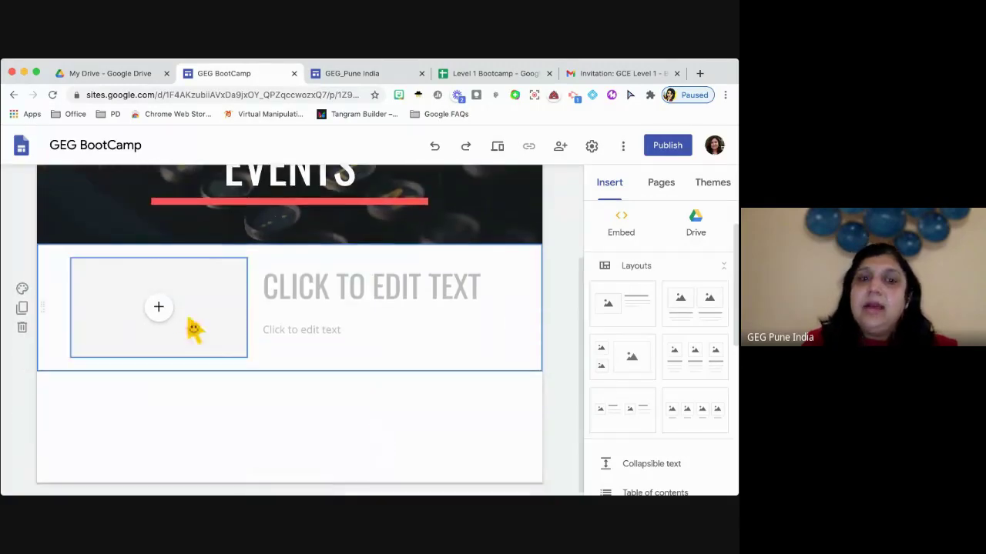
# Fill the layout's image placeholder with the first bootcamp promo image from the GCELevel1_BootCamp folder shared in Google Drive
pyautogui.click(158, 308)
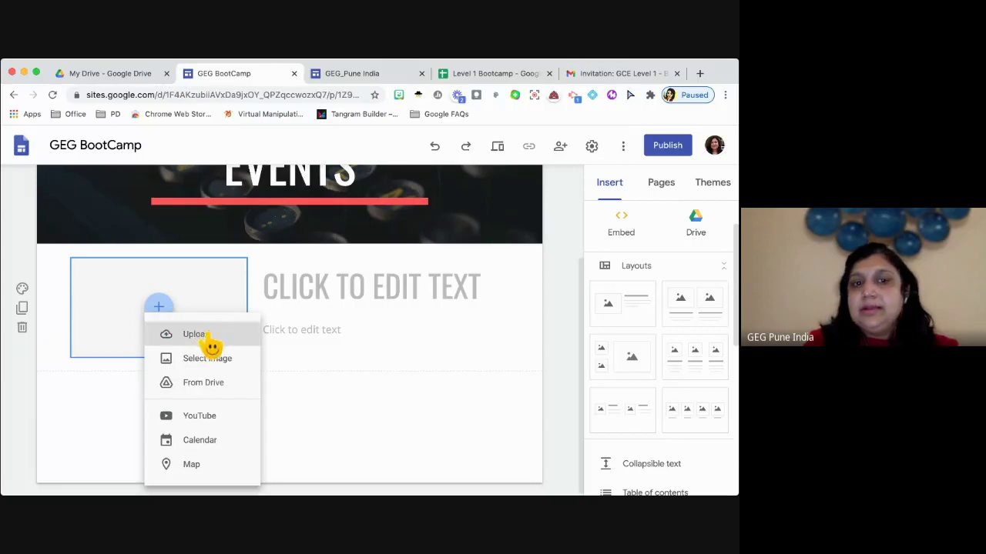
pyautogui.click(235, 359)
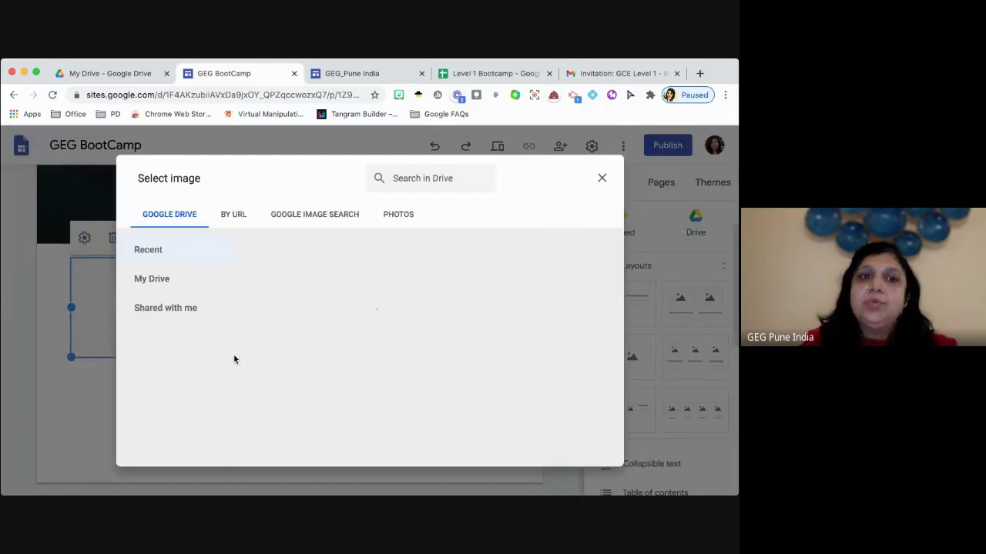
pyautogui.click(153, 282)
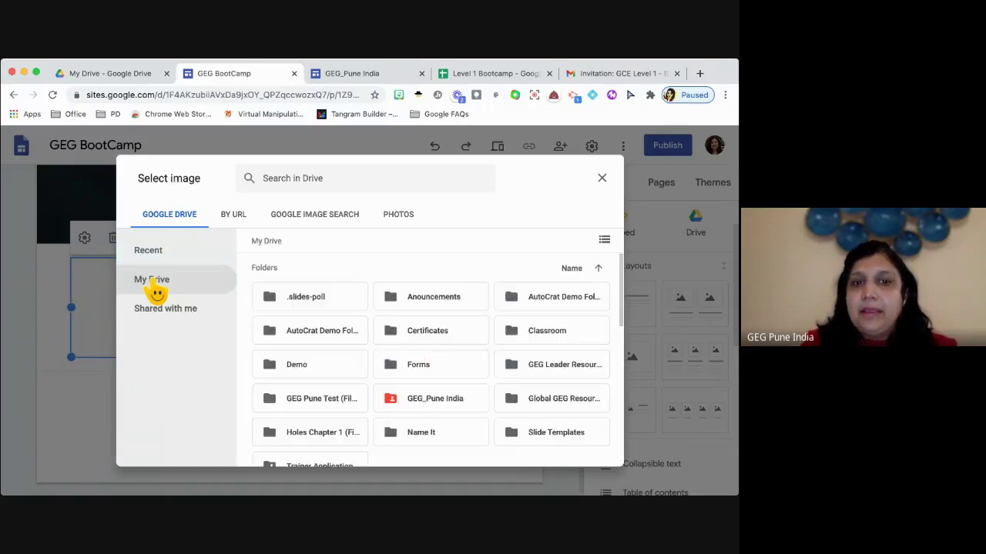
pyautogui.scroll(-15, 458, 381)
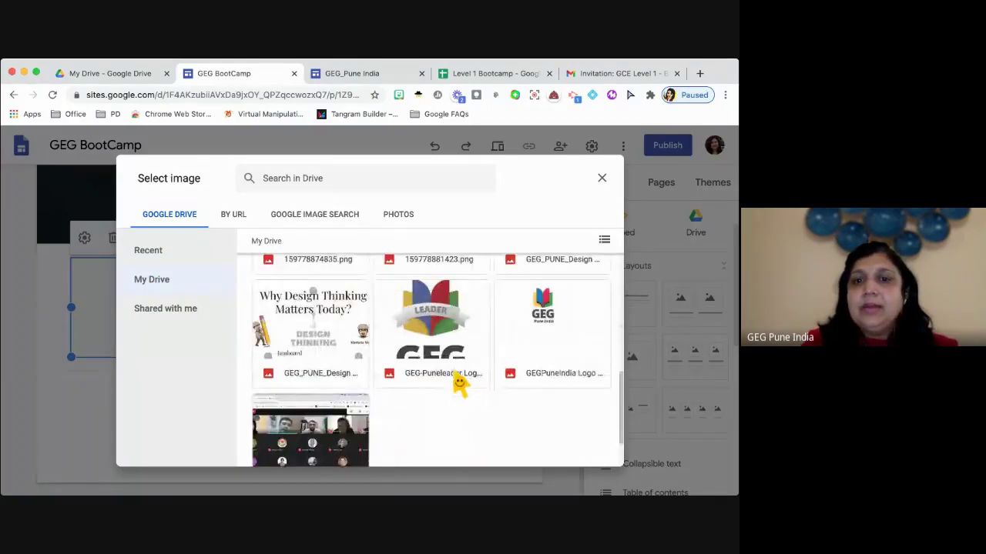
pyautogui.scroll(15, 460, 383)
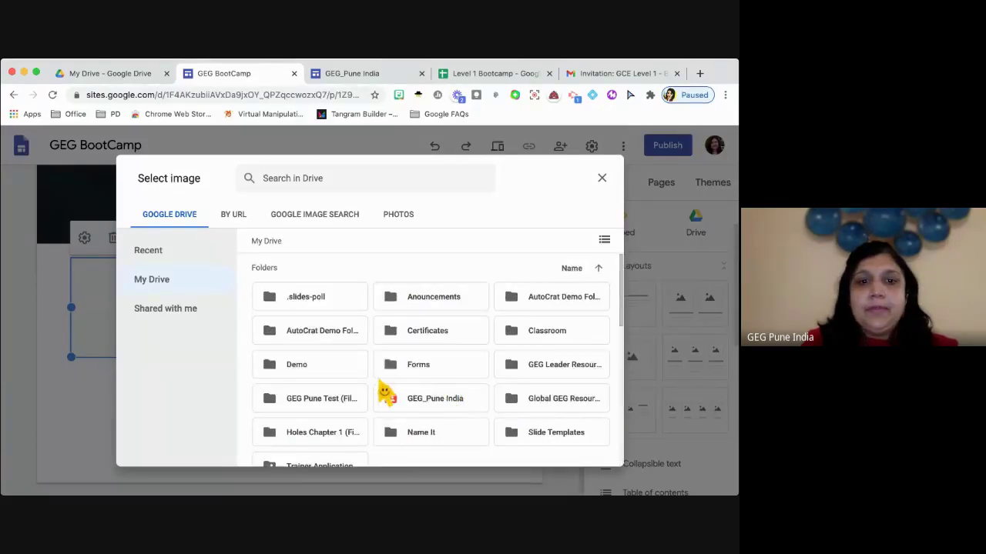
pyautogui.scroll(-1, 385, 391)
pyautogui.click(189, 316)
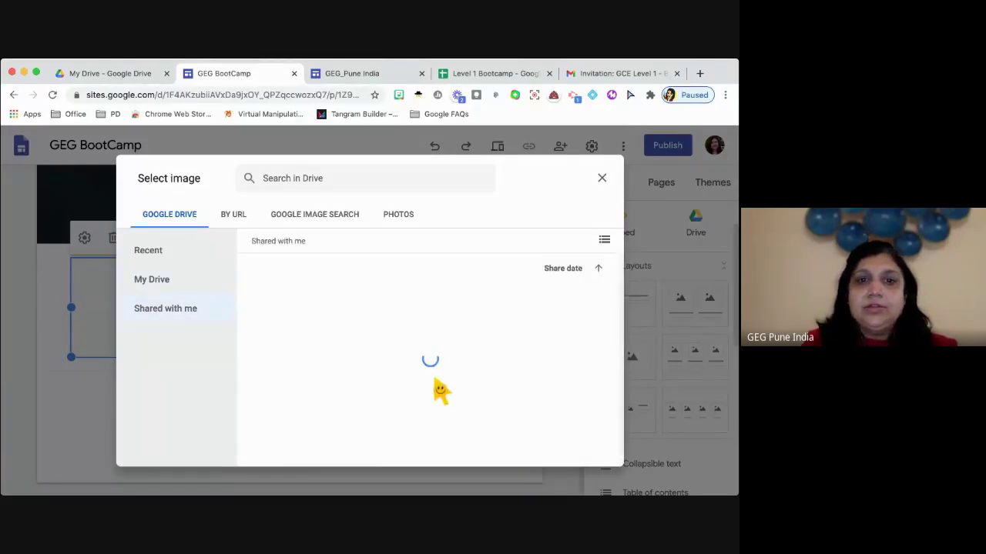
pyautogui.scroll(-10, 443, 394)
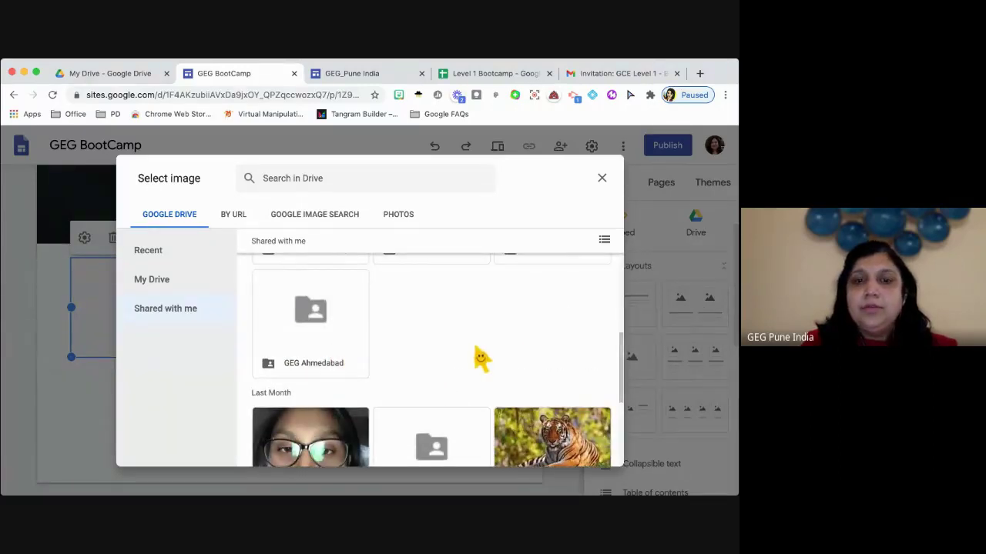
pyautogui.scroll(3, 477, 357)
pyautogui.scroll(2, 481, 358)
pyautogui.scroll(-10, 480, 358)
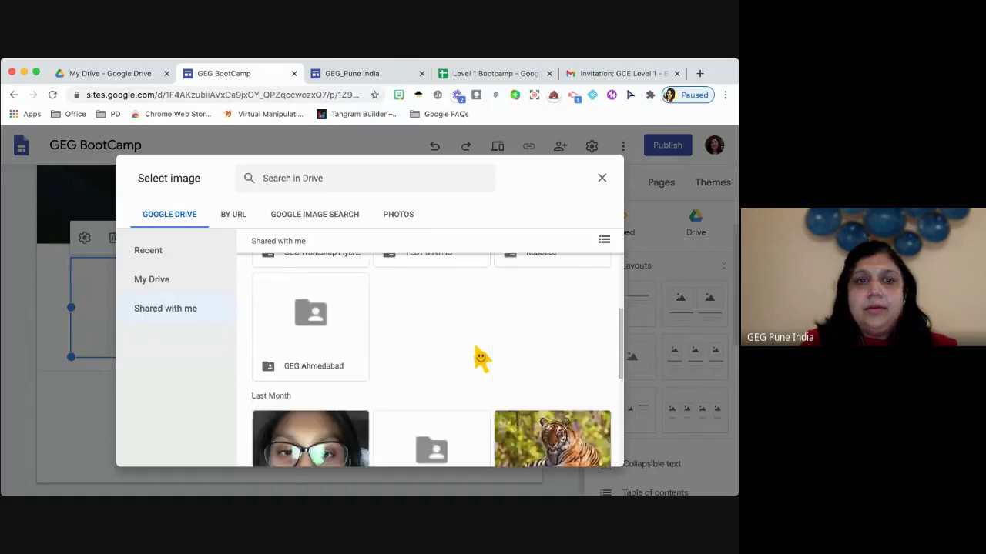
pyautogui.doubleClick(563, 400)
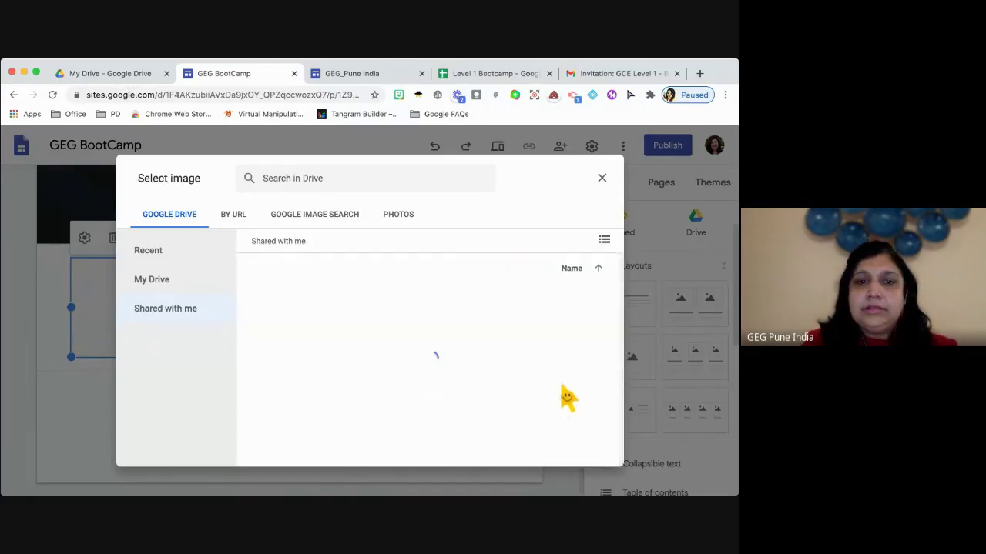
pyautogui.click(315, 415)
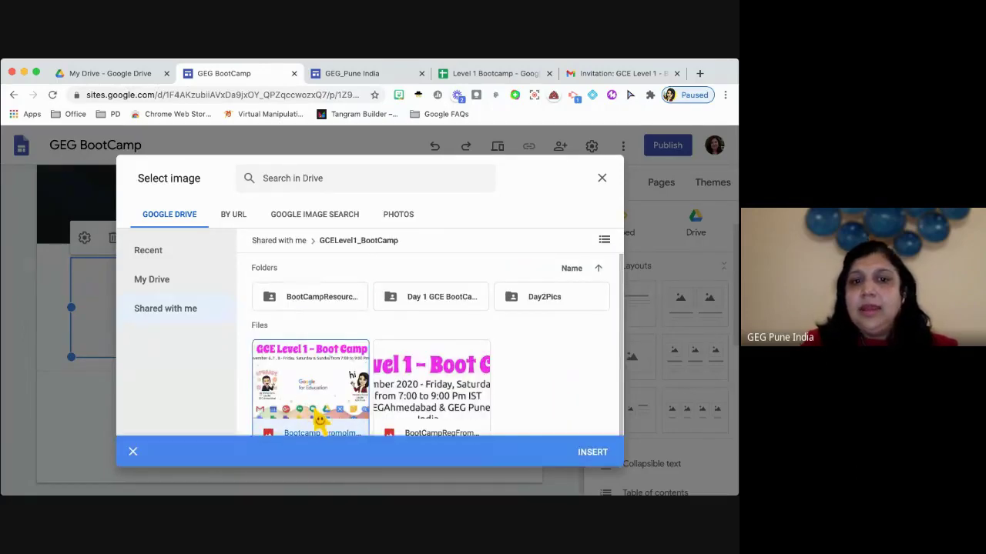
pyautogui.click(612, 461)
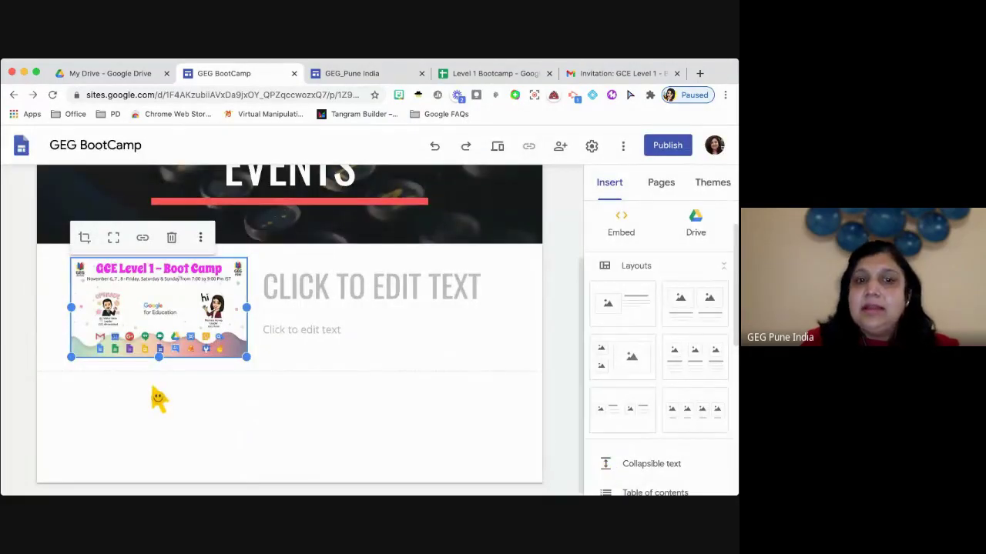
# Enter "GCE LEVEL 1 BOOTCAMP!!" as the heading beside the promo image
pyautogui.click(286, 288)
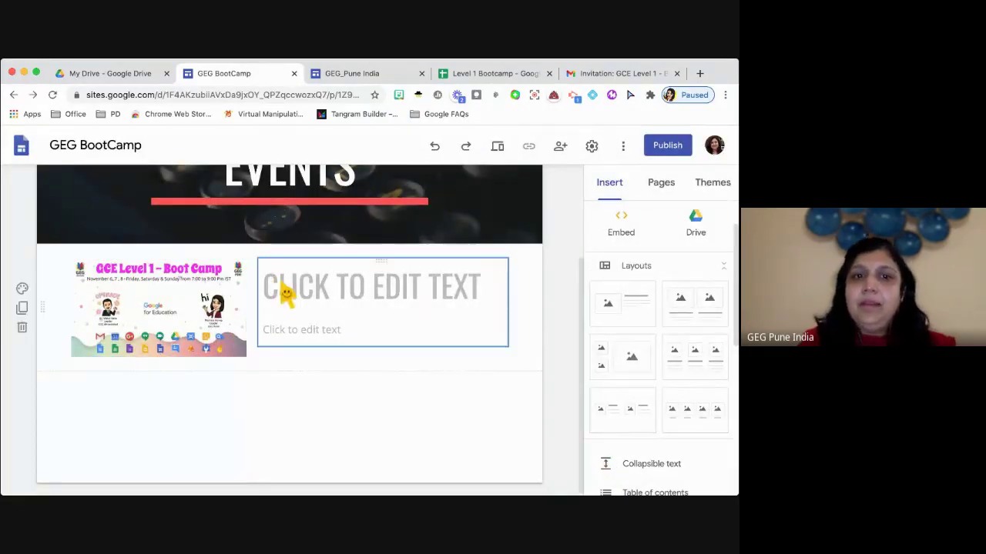
pyautogui.write('GCE ')
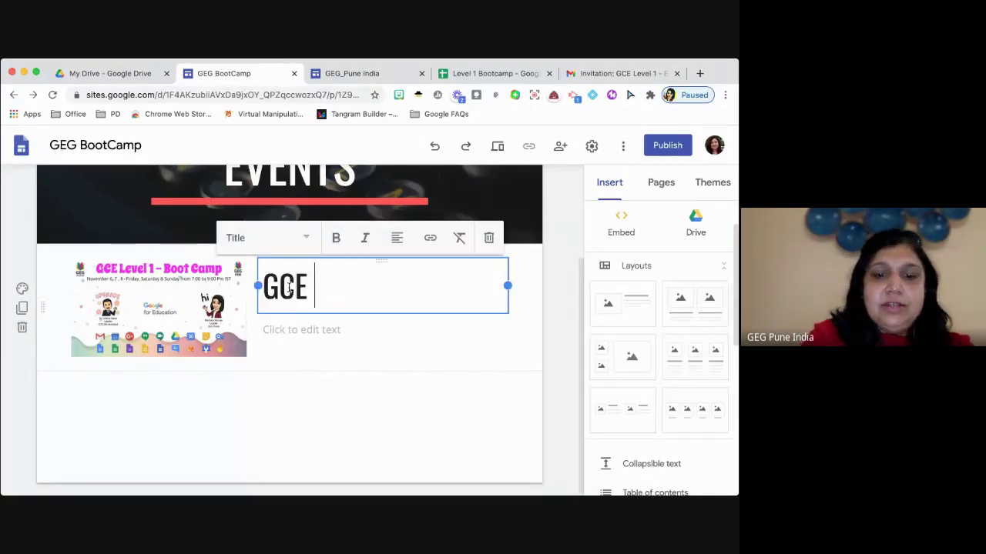
pyautogui.write('LEVEL 1 BO')
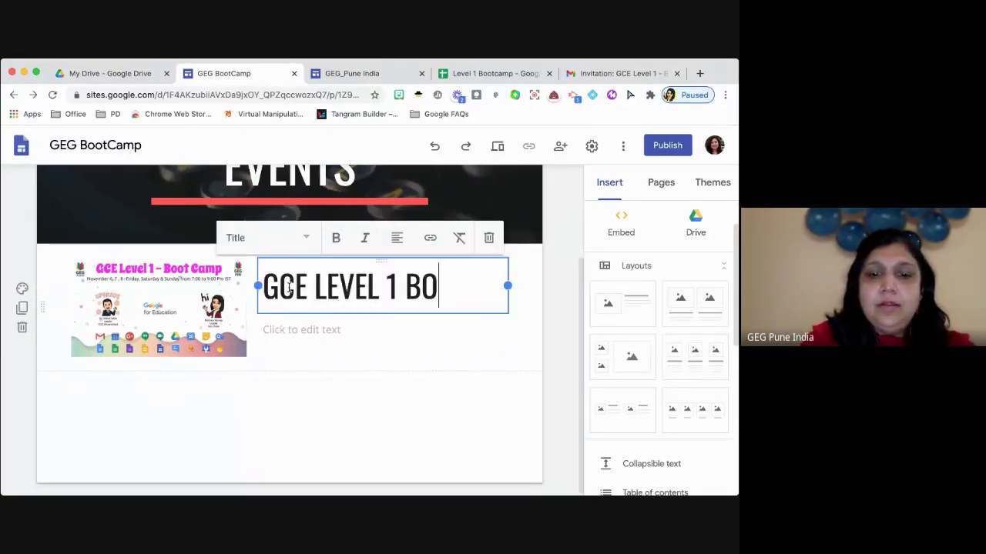
pyautogui.write('OTCAMP!!')
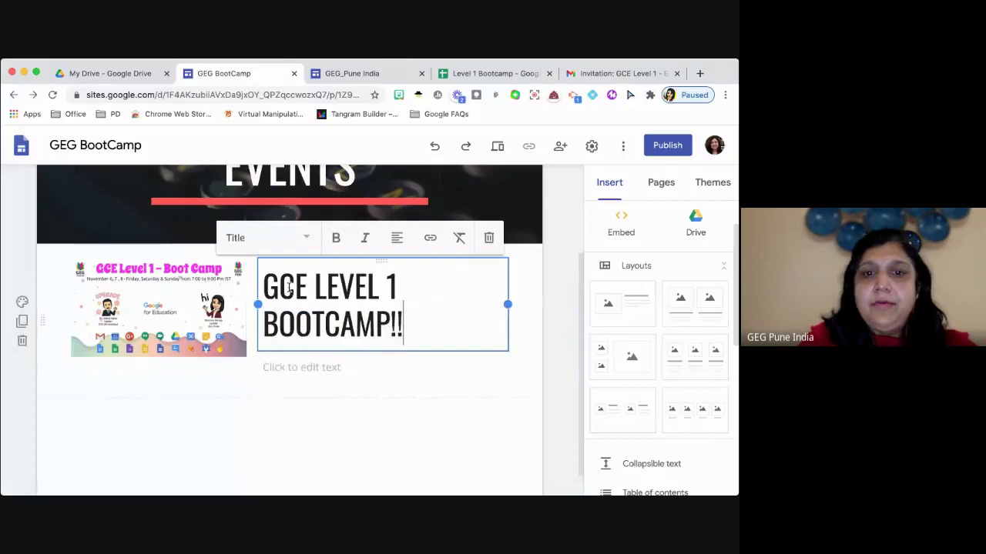
pyautogui.click(316, 439)
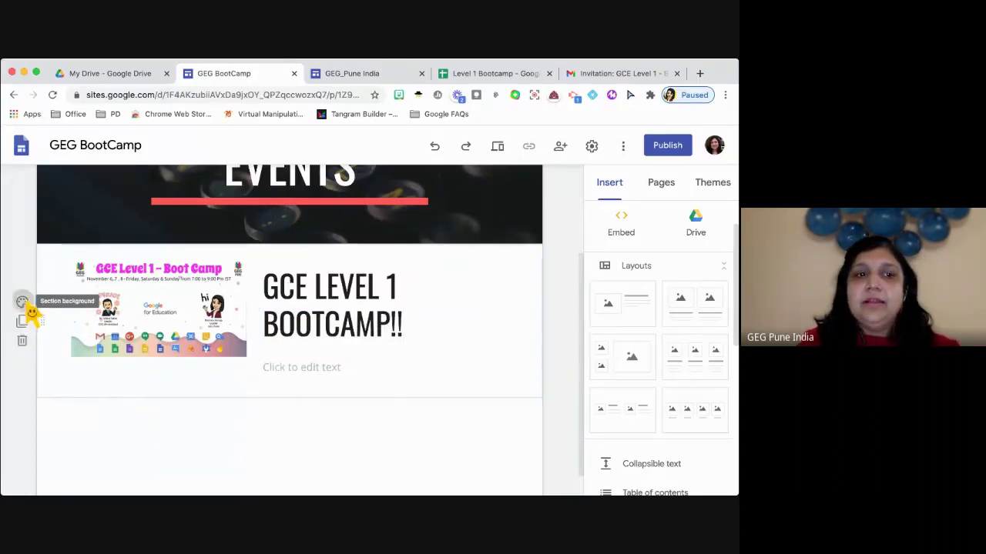
# Set the background of the bootcamp section to Emphasis 2 and review the section on the page
pyautogui.click(28, 307)
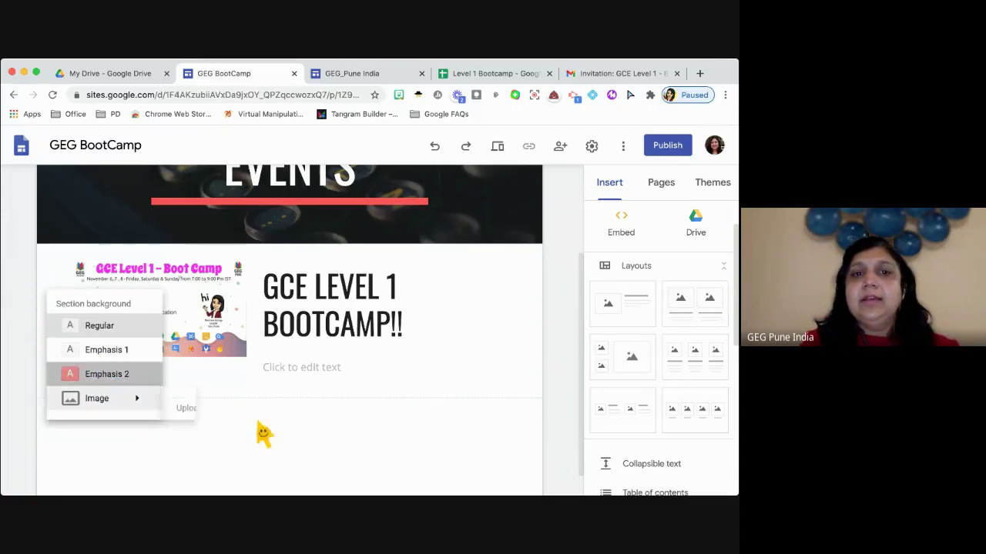
pyautogui.click(107, 375)
pyautogui.scroll(3, 356, 451)
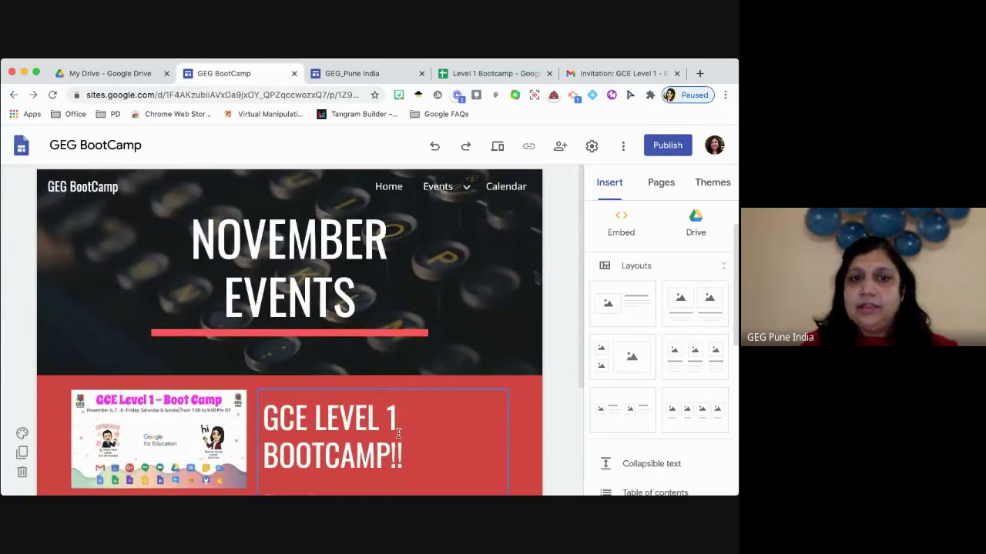
pyautogui.scroll(-2, 399, 434)
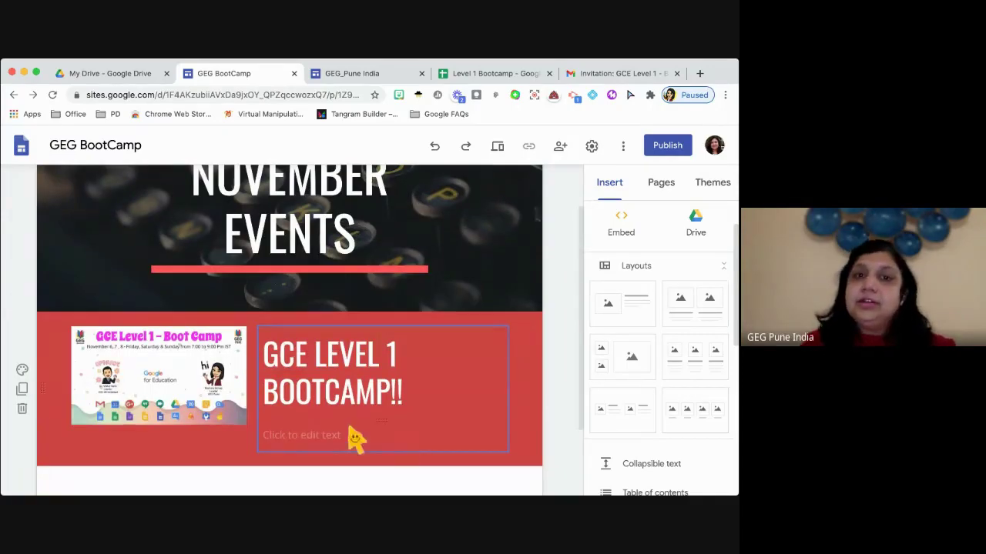
pyautogui.scroll(-1, 229, 455)
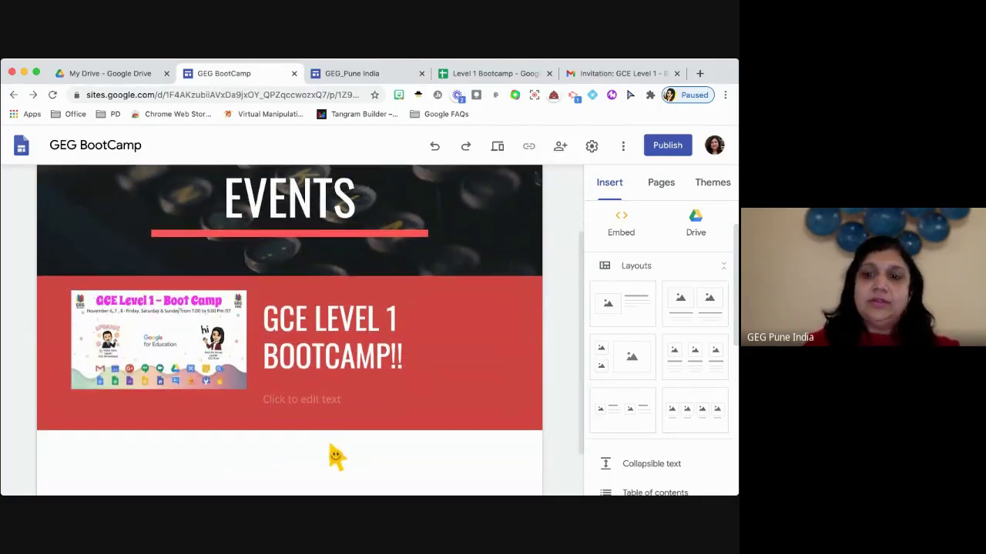
pyautogui.scroll(-1, 337, 458)
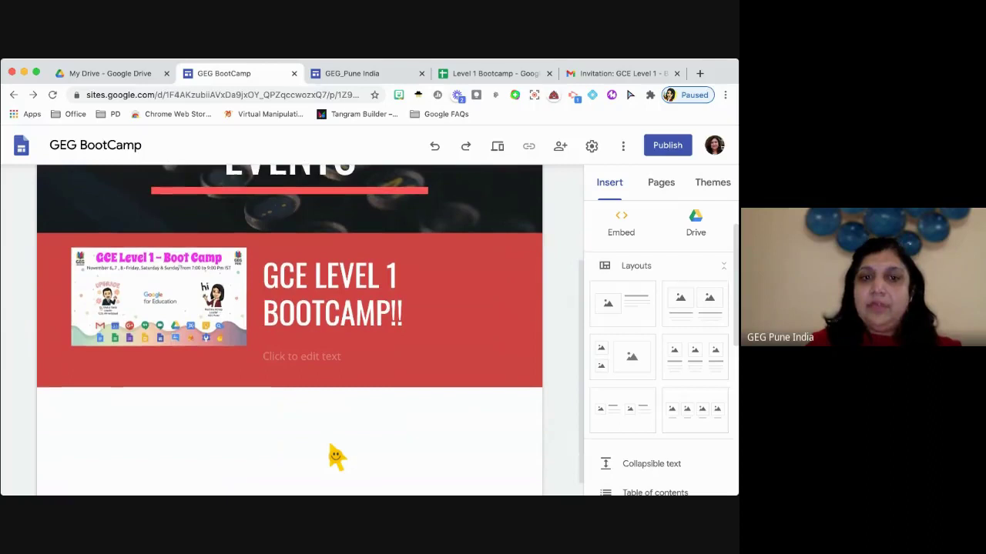
# Delete the promo image from the GCE Level 1 Bootcamp section of the November events page
pyautogui.click(162, 308)
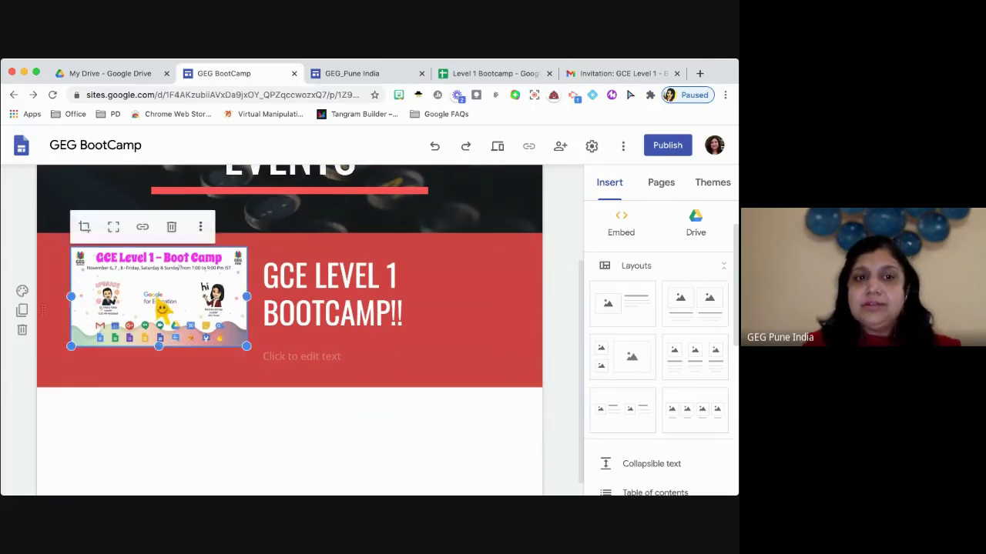
pyautogui.click(249, 431)
pyautogui.click(144, 308)
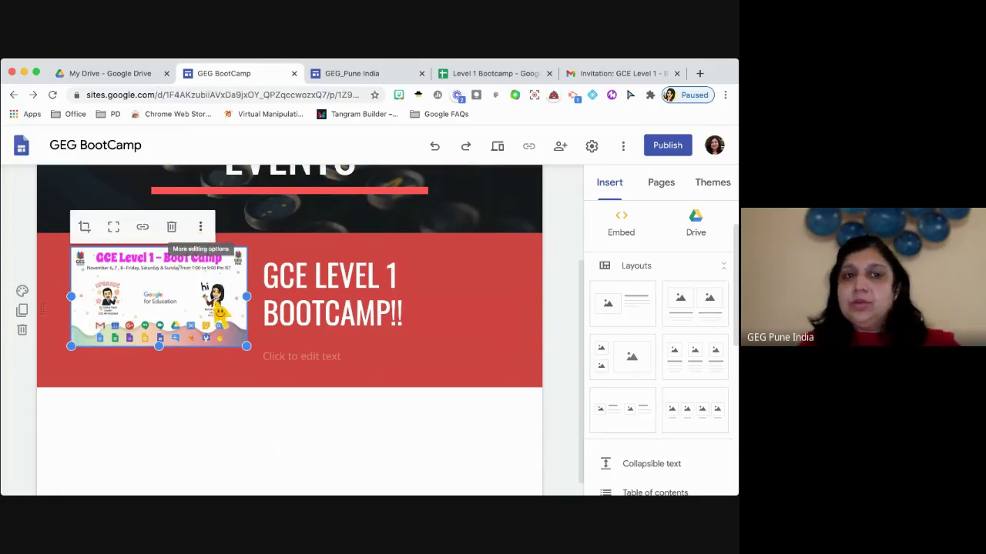
pyautogui.click(171, 228)
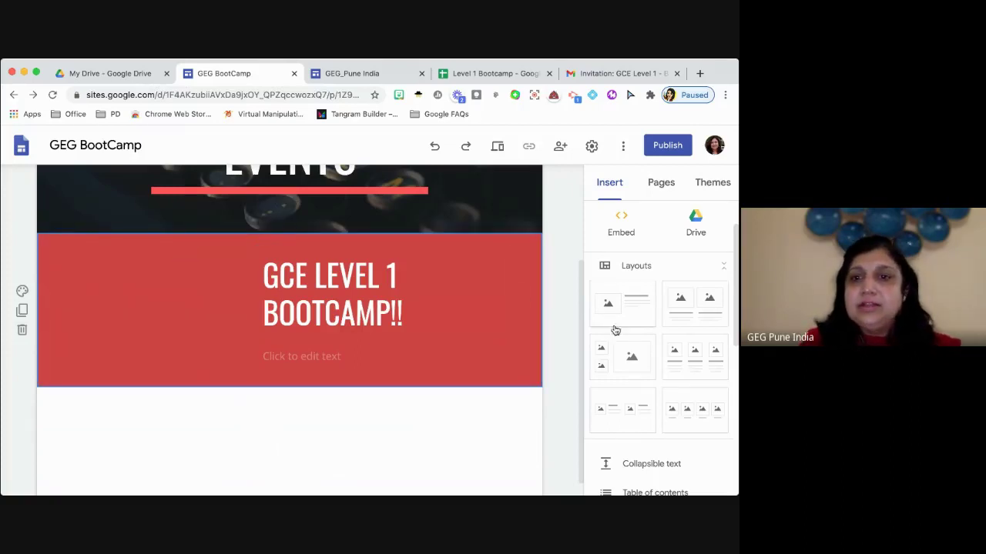
# Insert another layout with one image beside a heading and text below the red bootcamp section
pyautogui.moveTo(621, 312); pyautogui.dragTo(286, 374)
pyautogui.scroll(3, 316, 262)
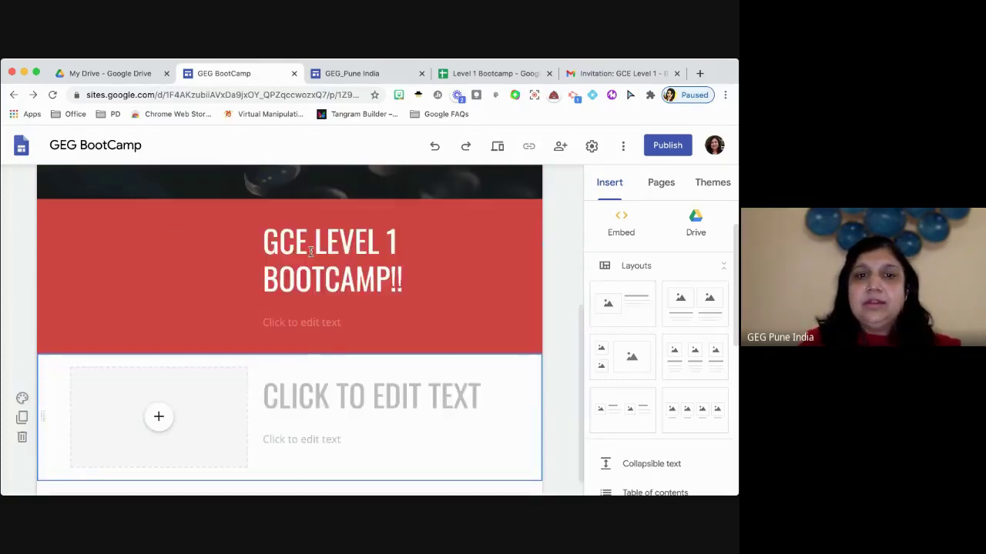
pyautogui.click(296, 277)
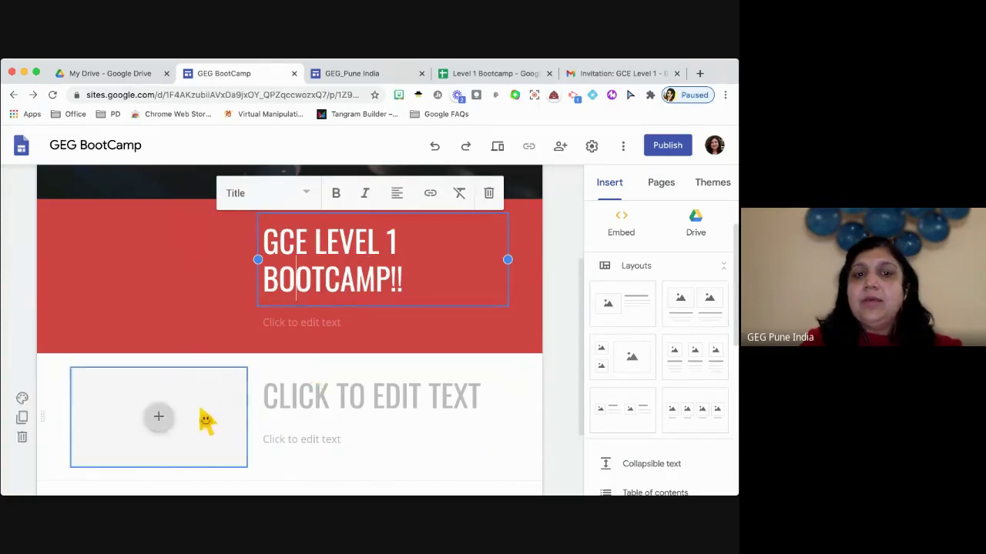
# Fill the new layout's image placeholder with the uploaded YouTube video "Google Certifications for Educators 2020"
pyautogui.click(158, 418)
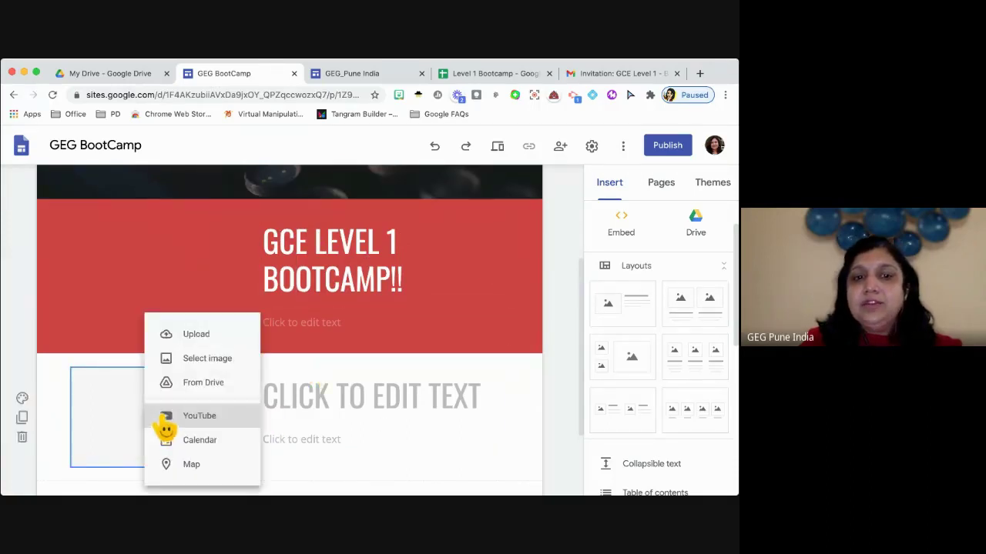
pyautogui.click(218, 413)
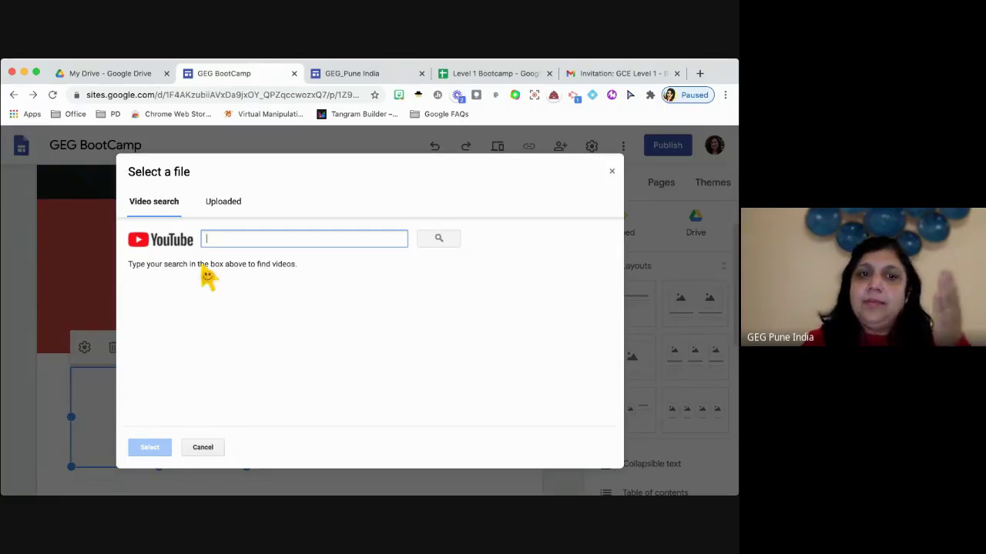
pyautogui.click(223, 203)
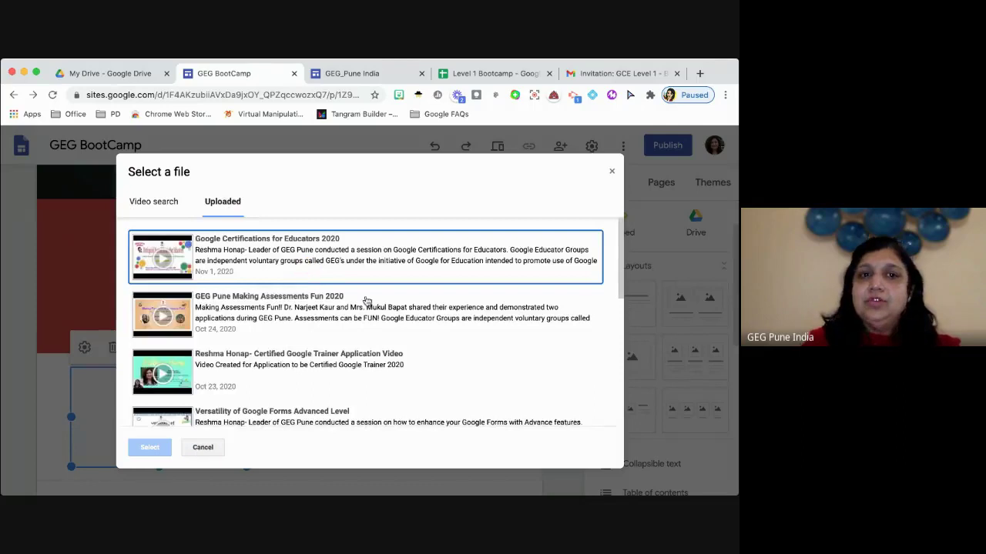
pyautogui.click(306, 274)
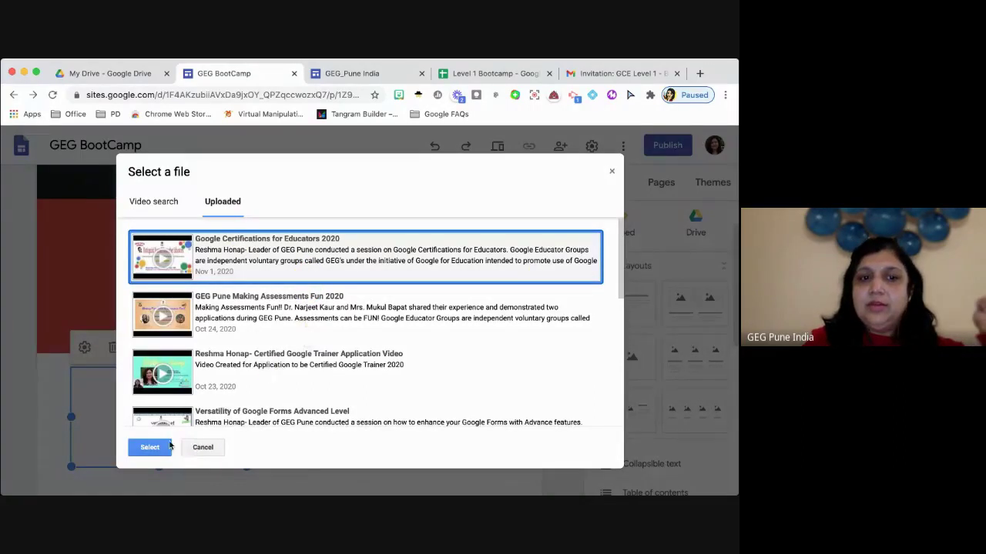
pyautogui.click(165, 448)
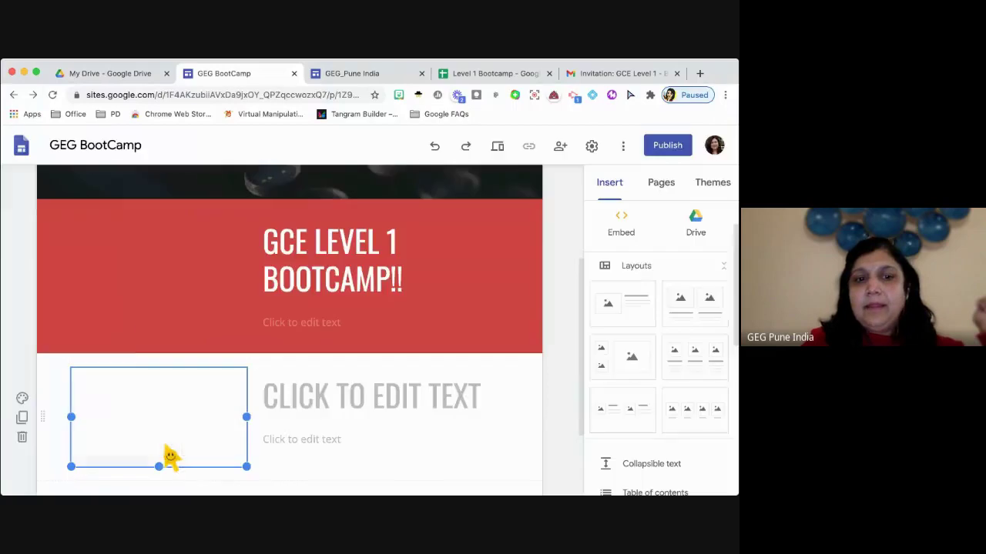
# Enter "Level 1 Exam Info" as the heading beside the video, followed by a new line
pyautogui.click(312, 402)
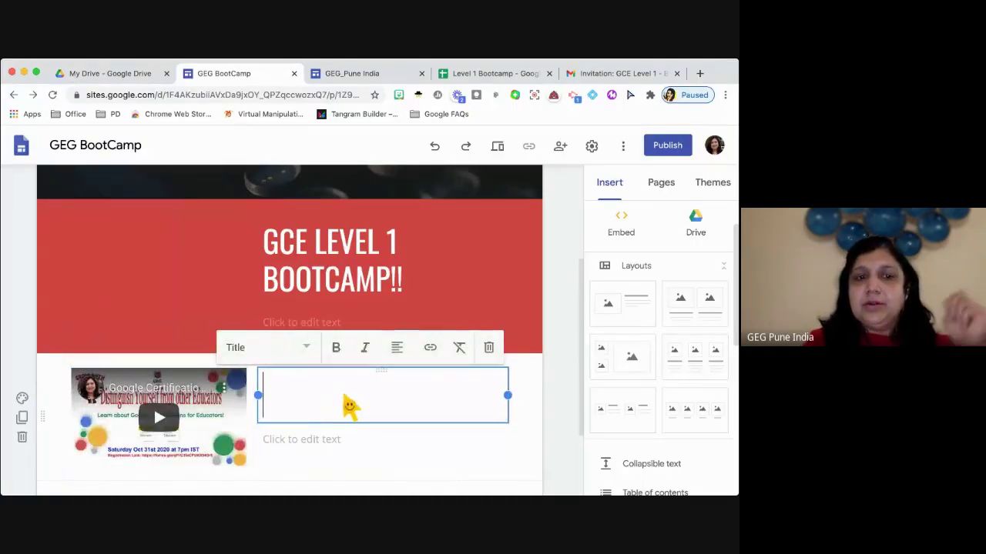
pyautogui.write('L')
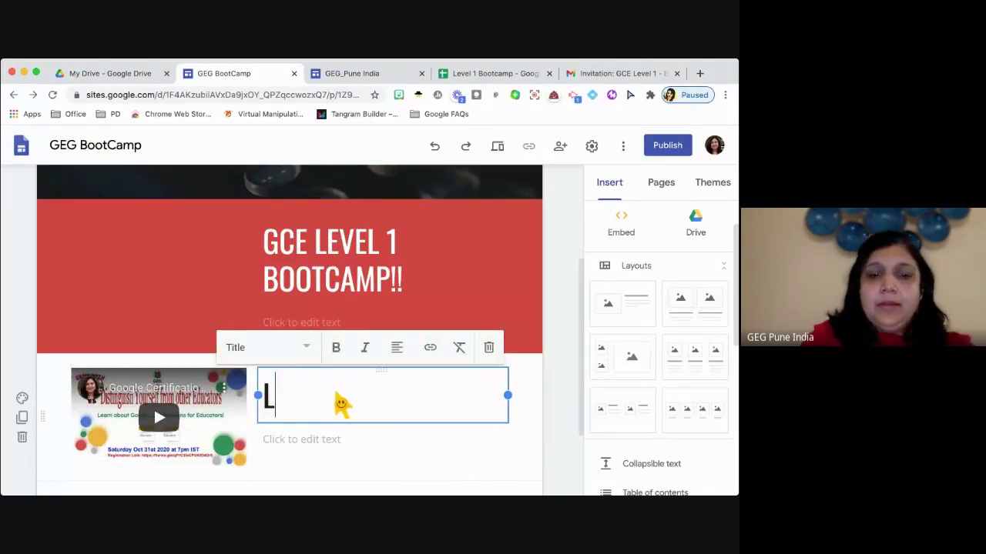
pyautogui.write('EVEL 1 EXA')
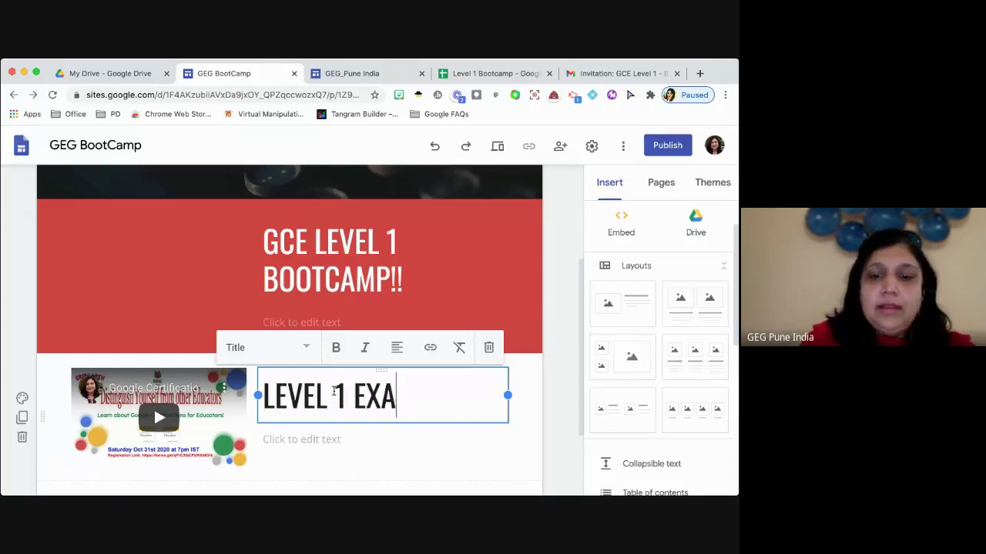
pyautogui.write('M INO')
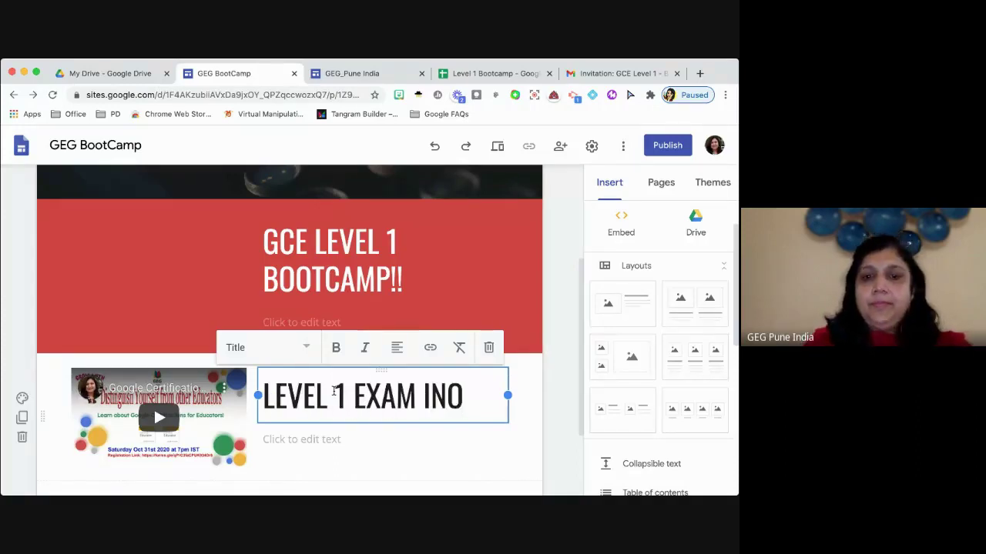
pyautogui.press('BackSpace')
pyautogui.write('FO')
pyautogui.press('Return')
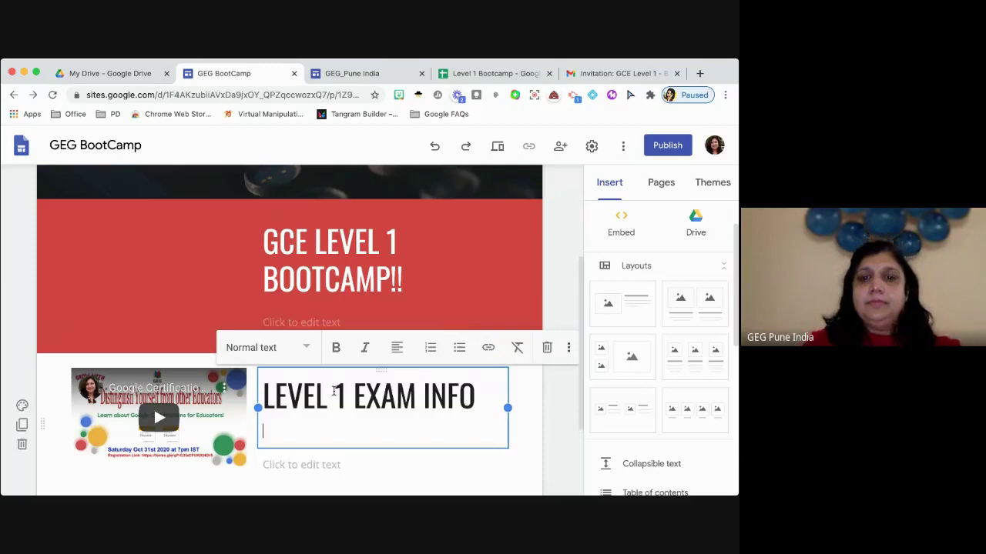
# Try the Heading and Subheading styles on the Level 1 Exam Info line and settle on Heading
pyautogui.click(398, 466)
pyautogui.click(362, 397)
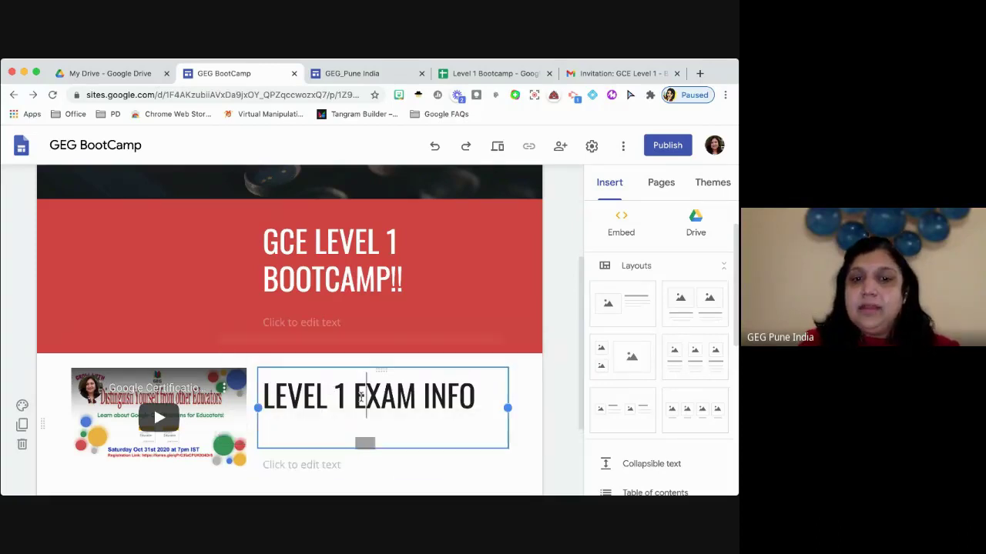
pyautogui.click(296, 348)
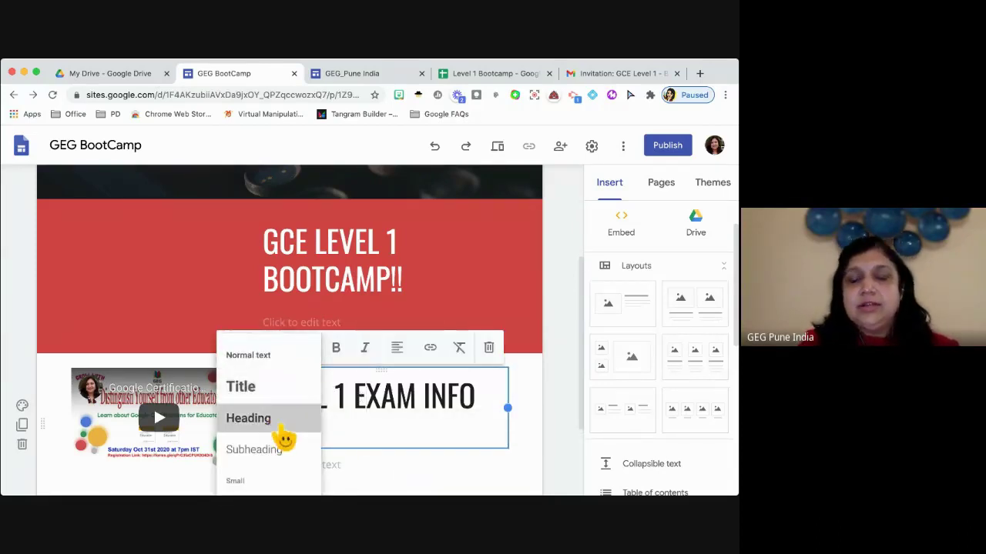
pyautogui.click(282, 431)
pyautogui.click(308, 351)
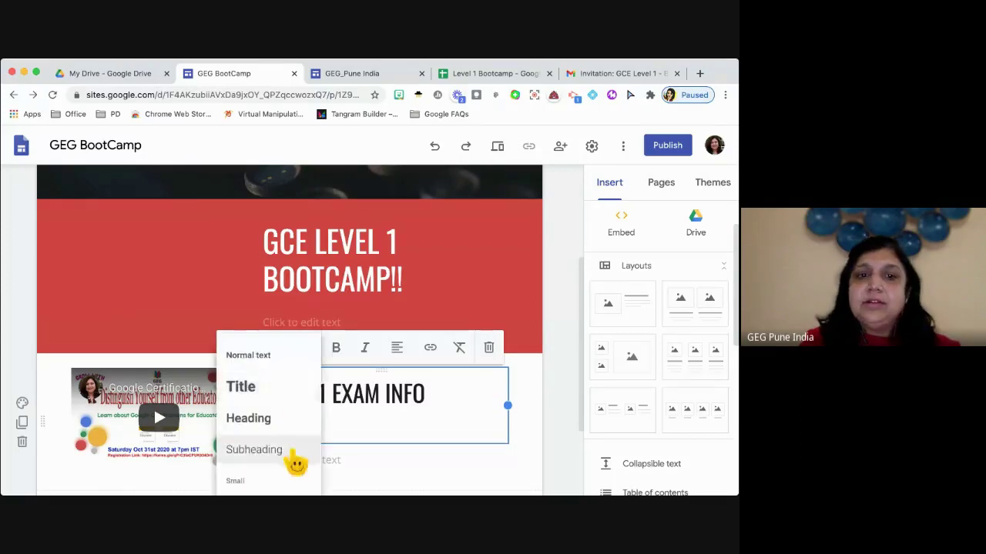
pyautogui.click(293, 453)
pyautogui.click(300, 367)
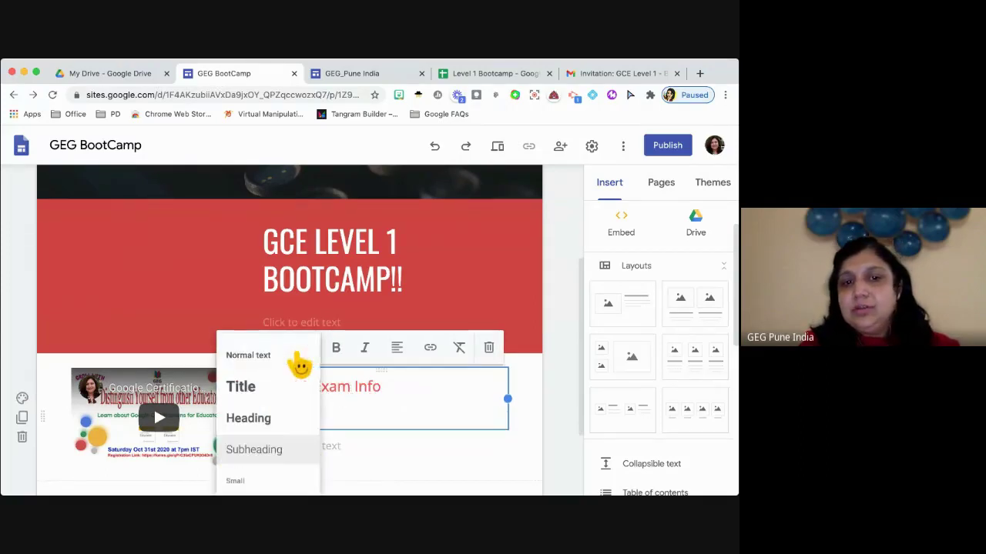
pyautogui.click(283, 421)
pyautogui.click(521, 479)
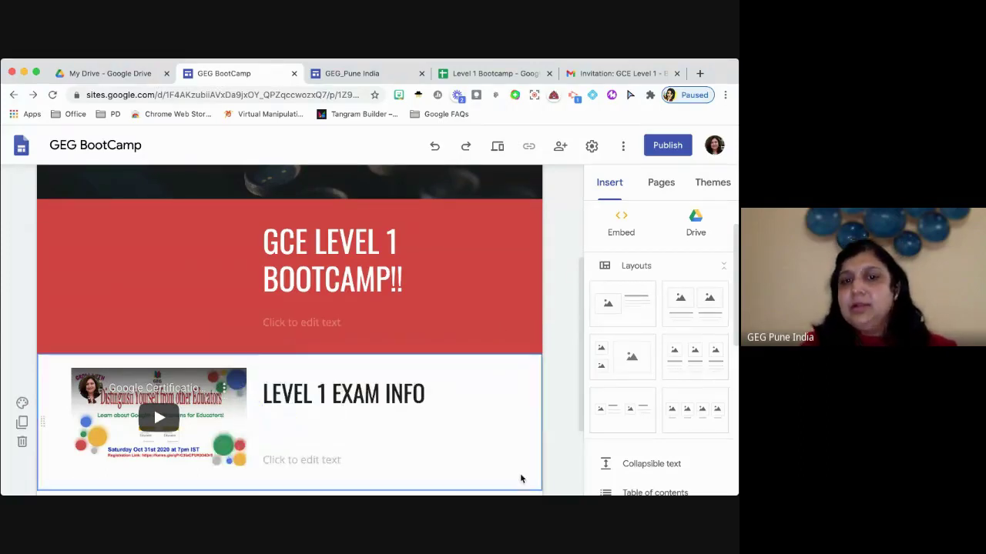
# Review the November events page and the components available for insertion, such as collapsible text, image carousel and button
pyautogui.scroll(-1, 521, 476)
pyautogui.scroll(3, 520, 477)
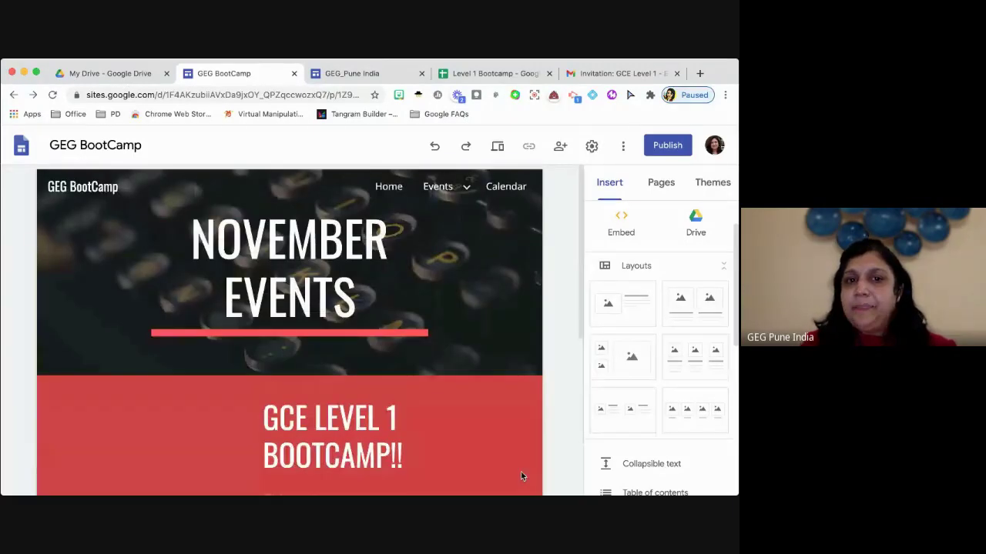
pyautogui.scroll(-3, 521, 474)
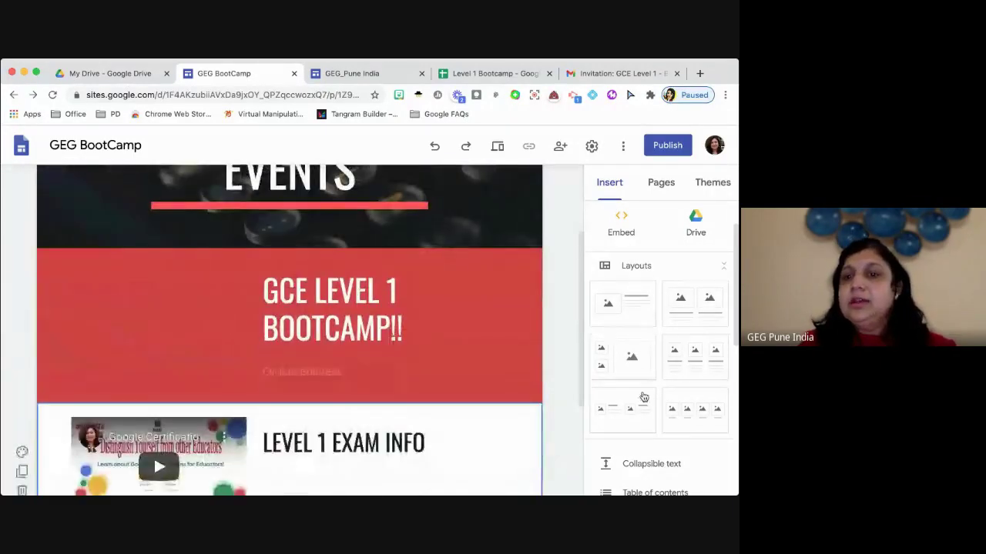
pyautogui.scroll(-5, 655, 455)
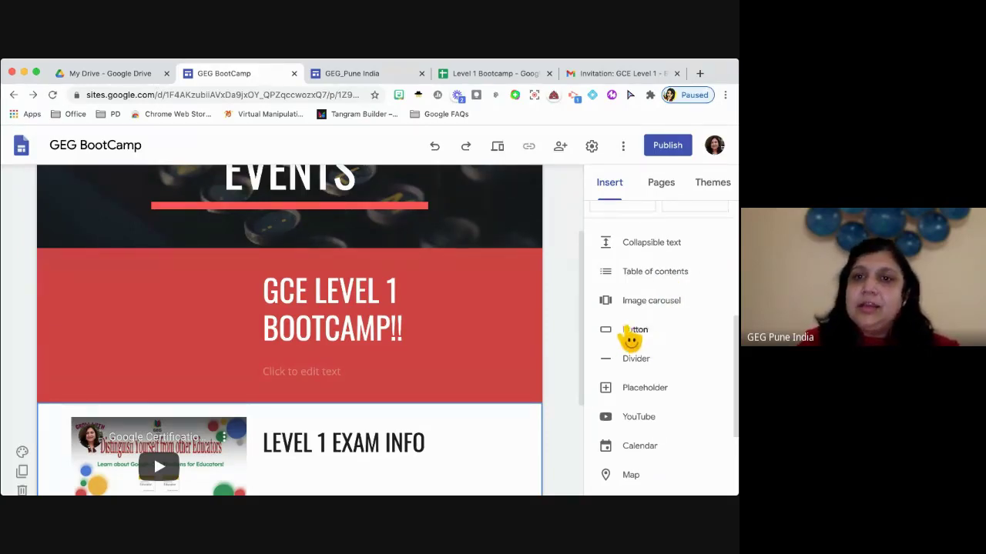
pyautogui.scroll(10, 639, 338)
pyautogui.moveTo(281, 245)
pyautogui.scroll(5, 324, 207)
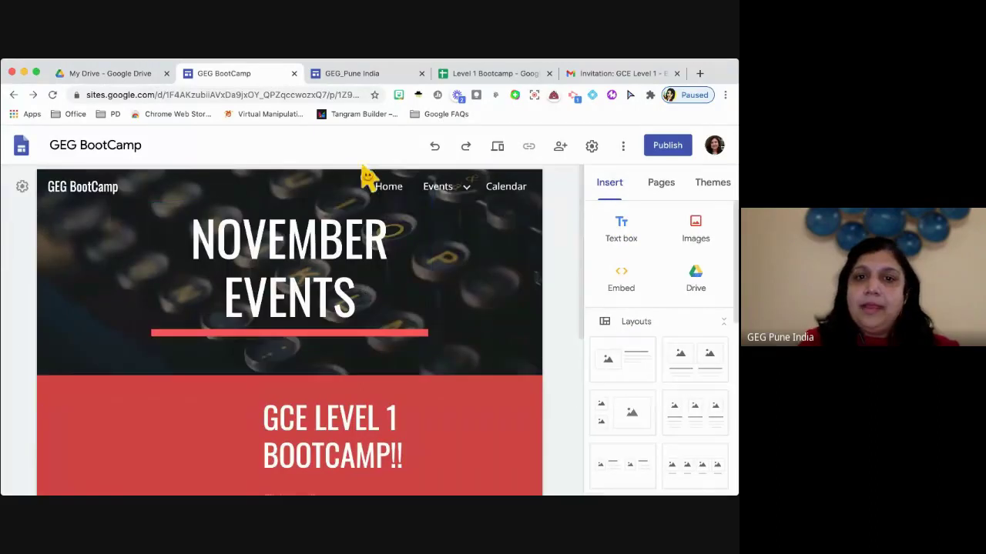
# Start an image carousel on the Home page and add a recent webcam screenshot from Google Drive as its first image
pyautogui.click(385, 193)
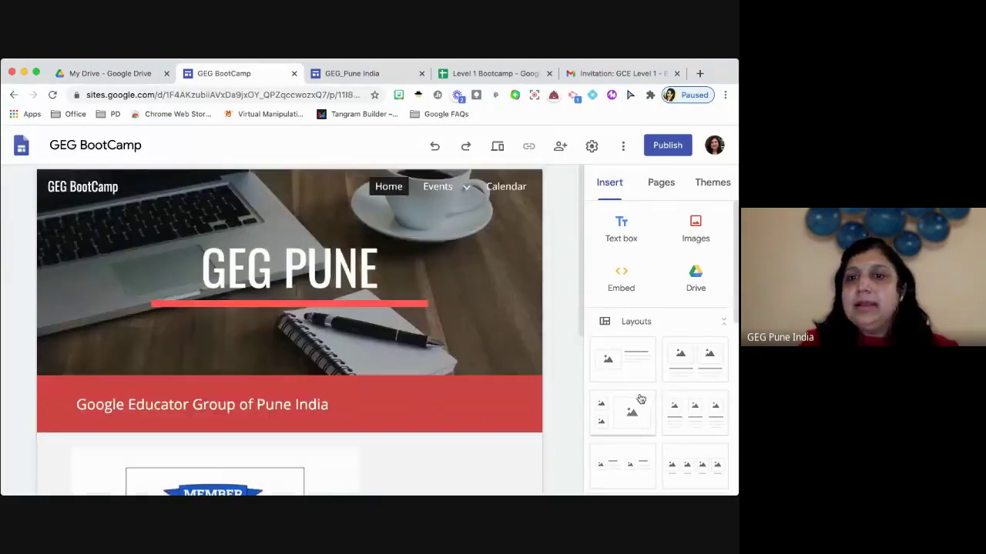
pyautogui.scroll(-5, 640, 396)
pyautogui.scroll(-2, 643, 405)
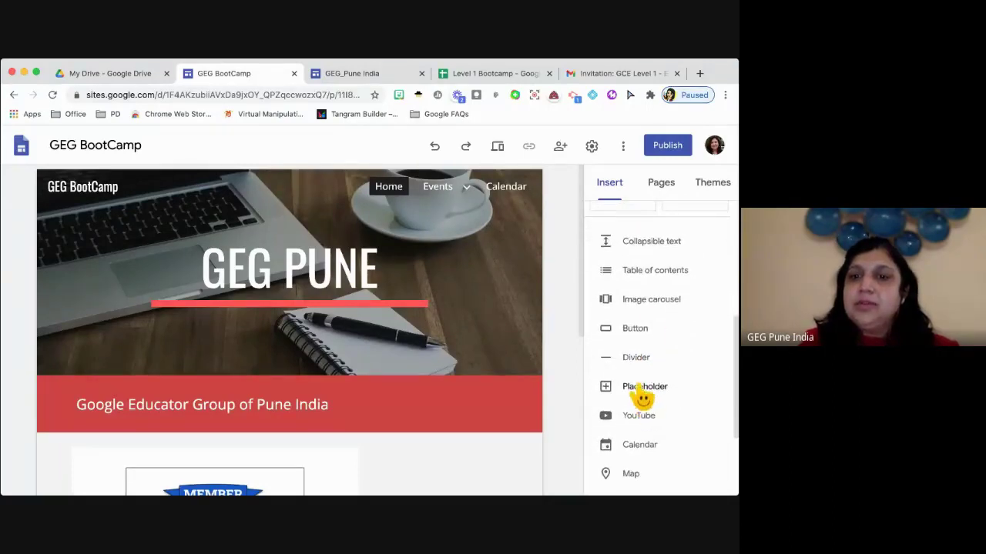
pyautogui.click(651, 306)
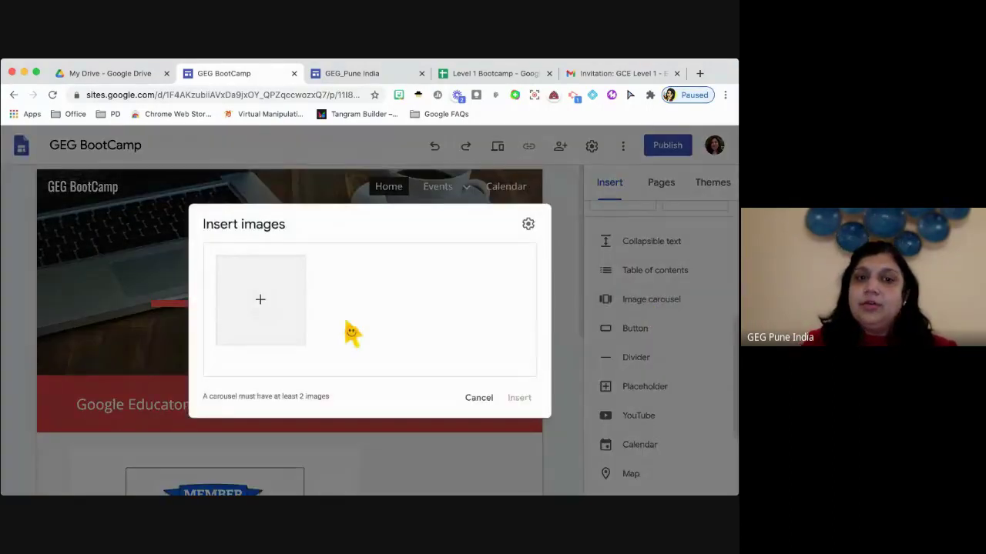
pyautogui.click(264, 314)
pyautogui.click(305, 353)
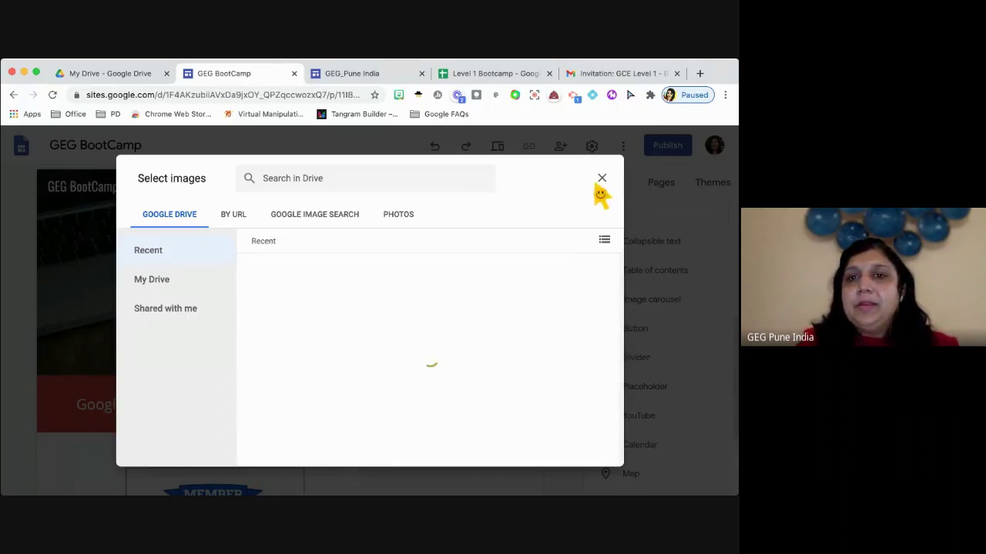
pyautogui.click(319, 225)
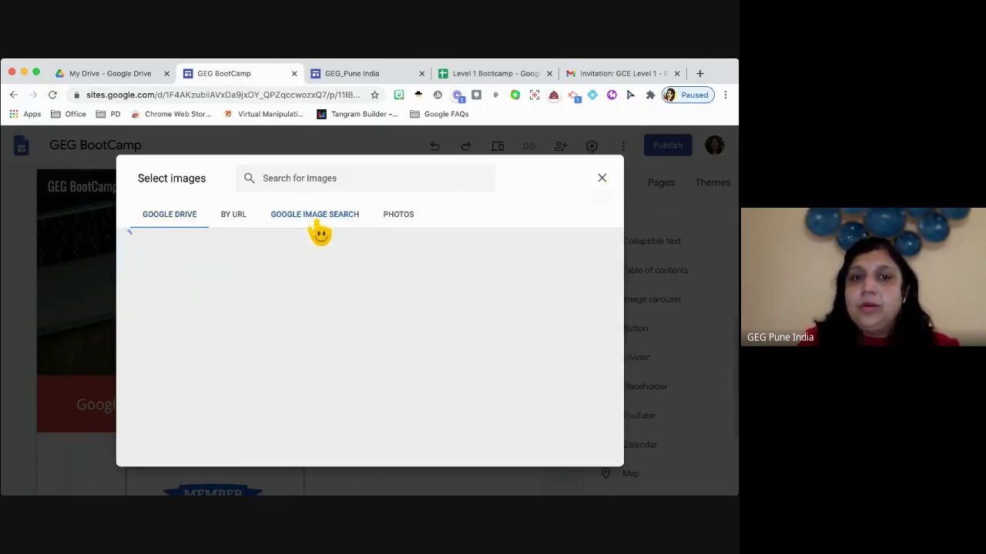
pyautogui.click(179, 222)
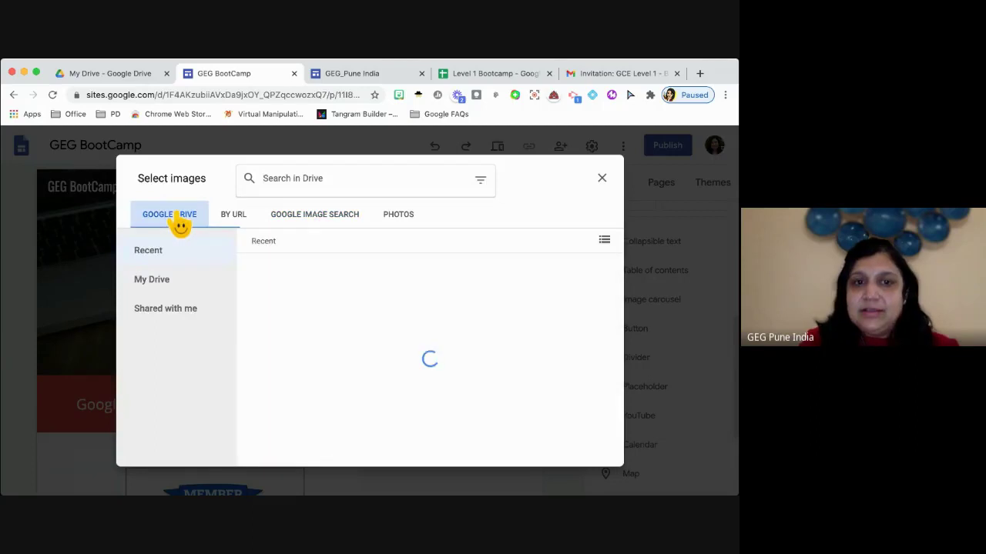
pyautogui.scroll(-1, 354, 374)
pyautogui.click(310, 389)
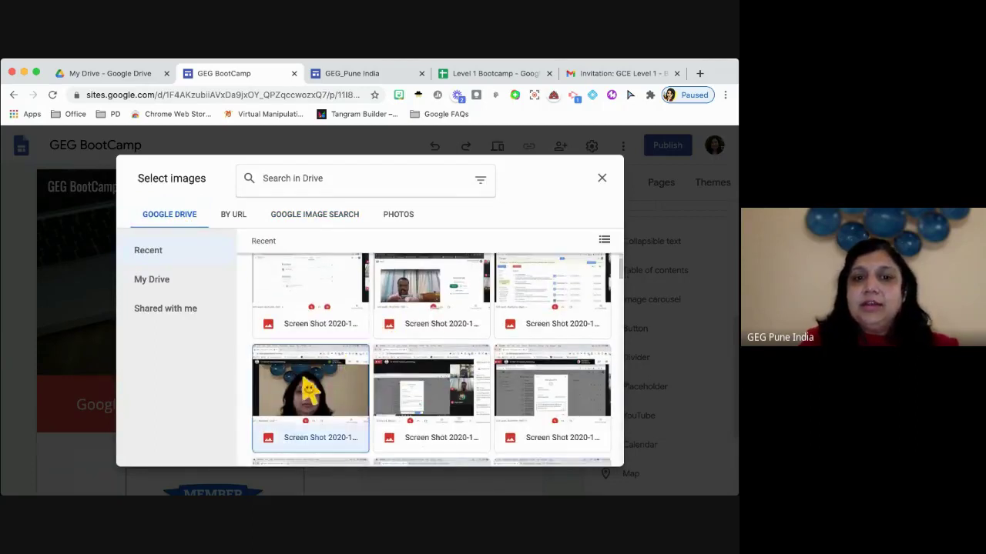
pyautogui.click(589, 462)
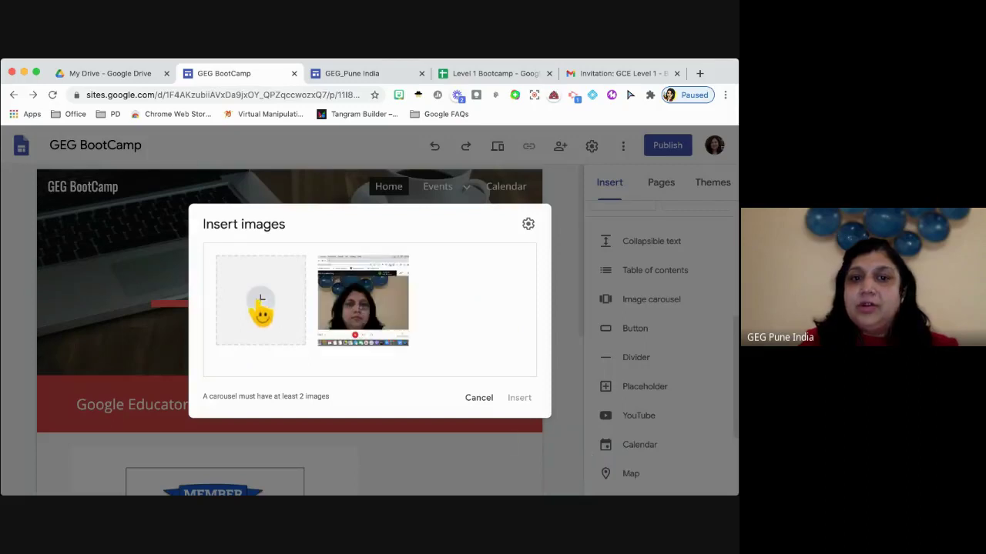
# Add the recent Drive screenshot of the video call with the man on camera as the carousel's second image
pyautogui.click(262, 312)
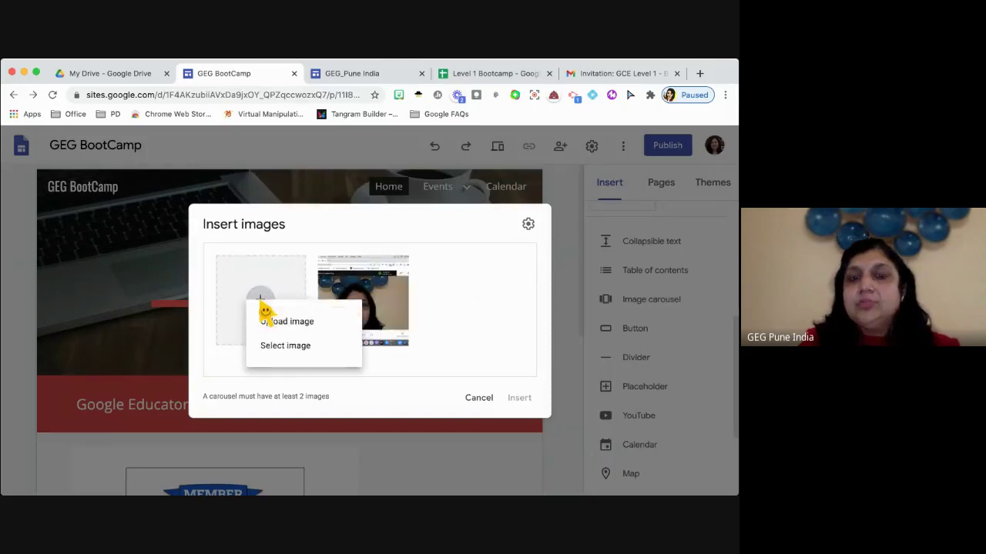
pyautogui.click(285, 346)
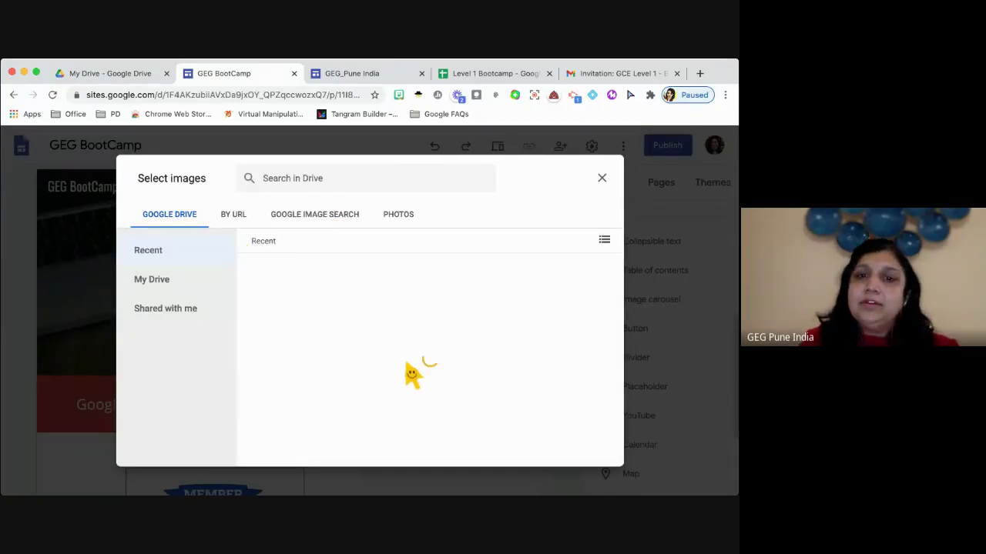
pyautogui.scroll(-1, 412, 375)
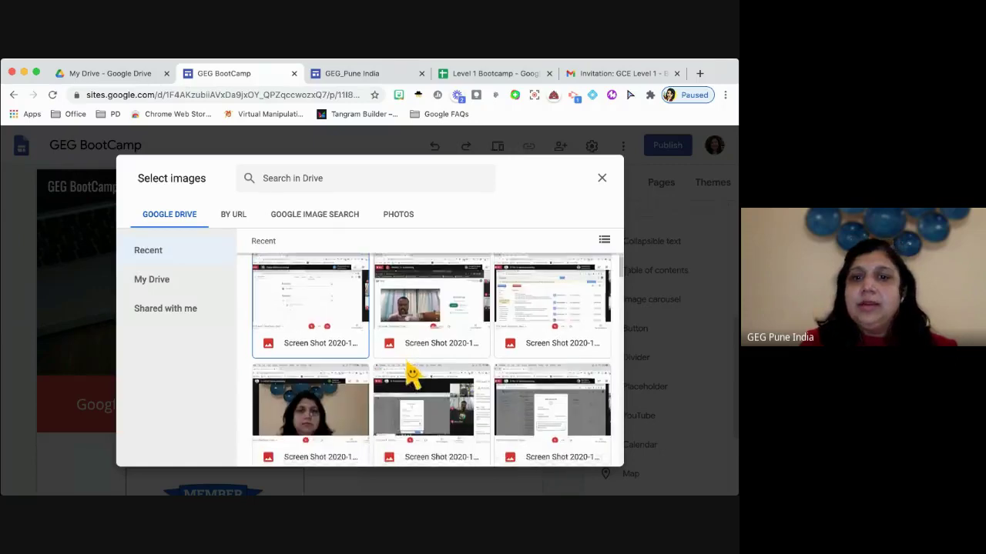
pyautogui.click(418, 347)
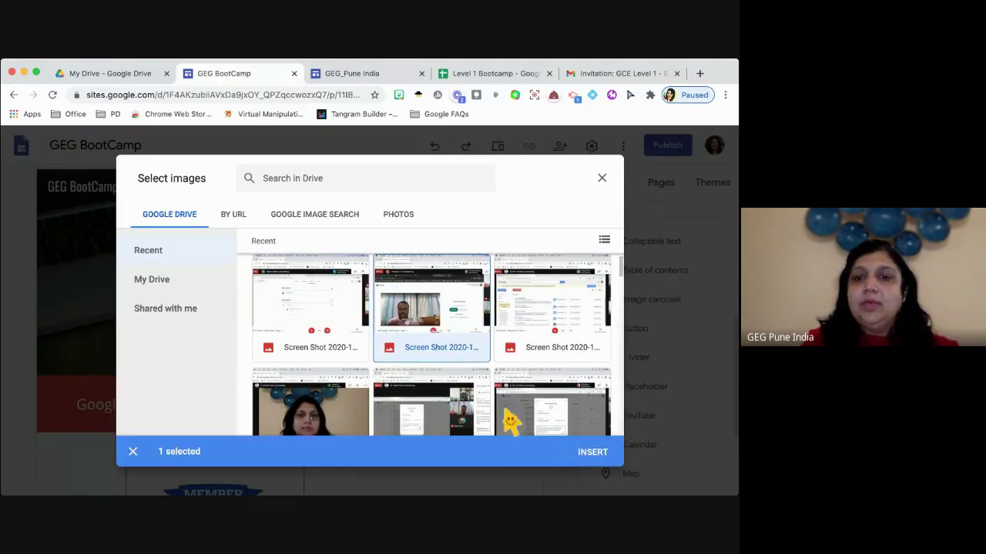
pyautogui.click(592, 454)
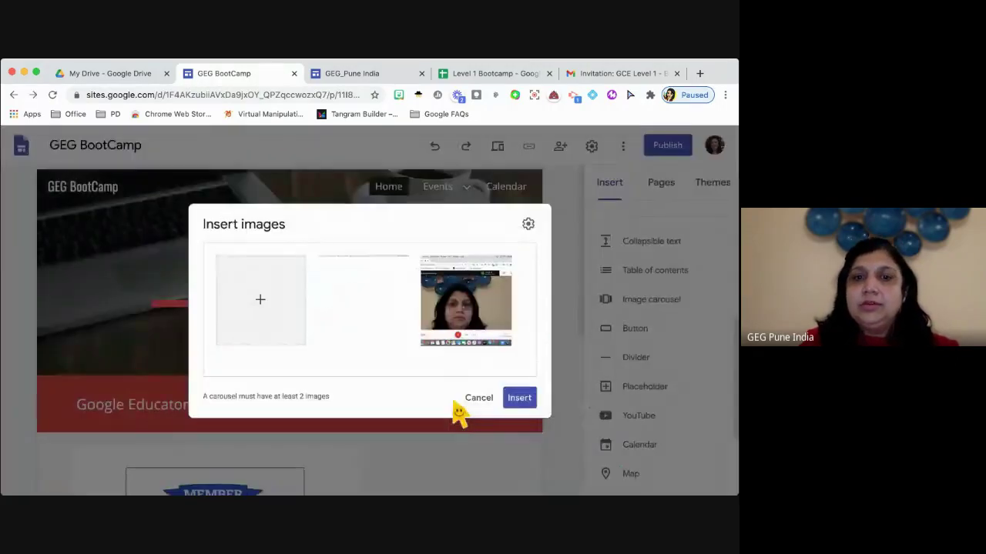
# Add the GCE Level 1 Boot Camp Team screenshot from Google Drive as the third image and insert the carousel into the Home page
pyautogui.click(244, 302)
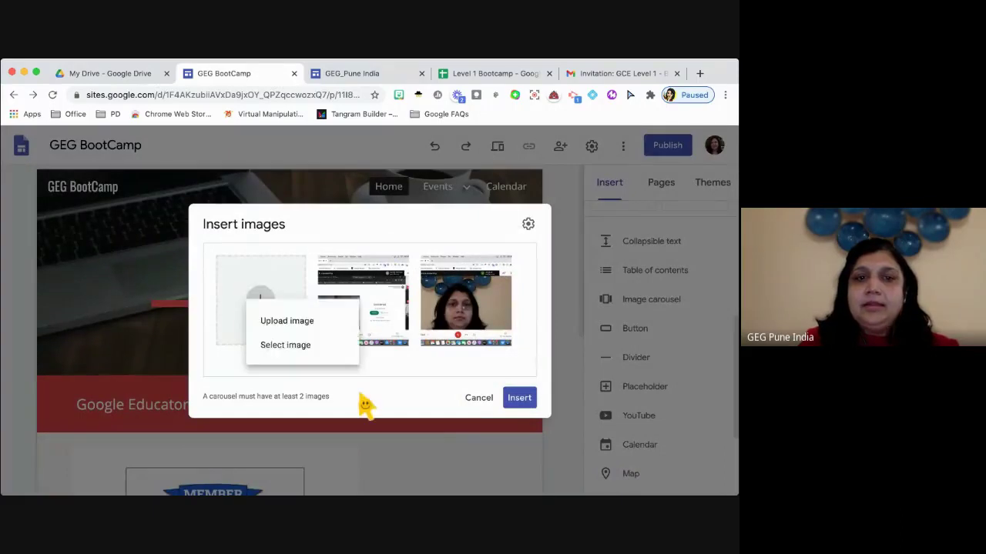
pyautogui.press('Return')
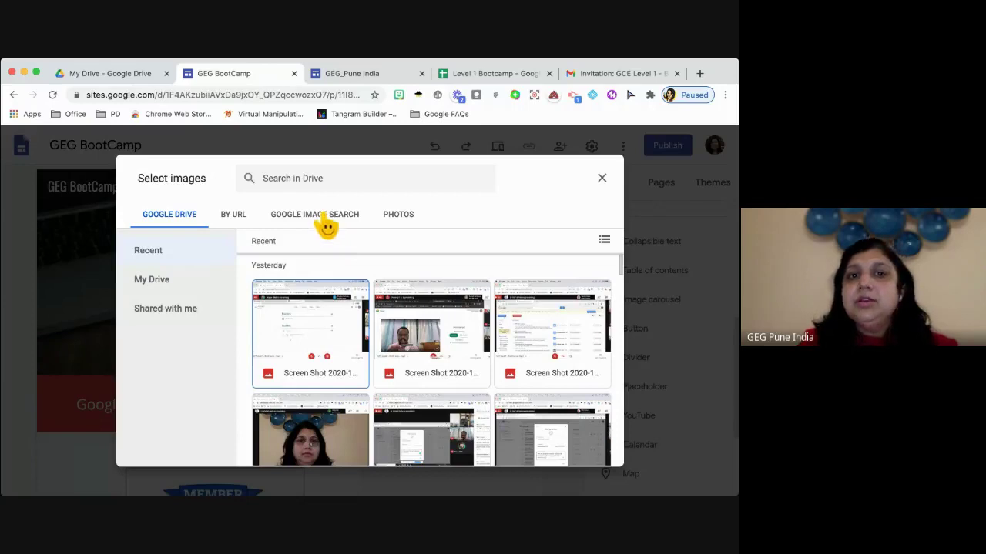
pyautogui.scroll(-2, 462, 378)
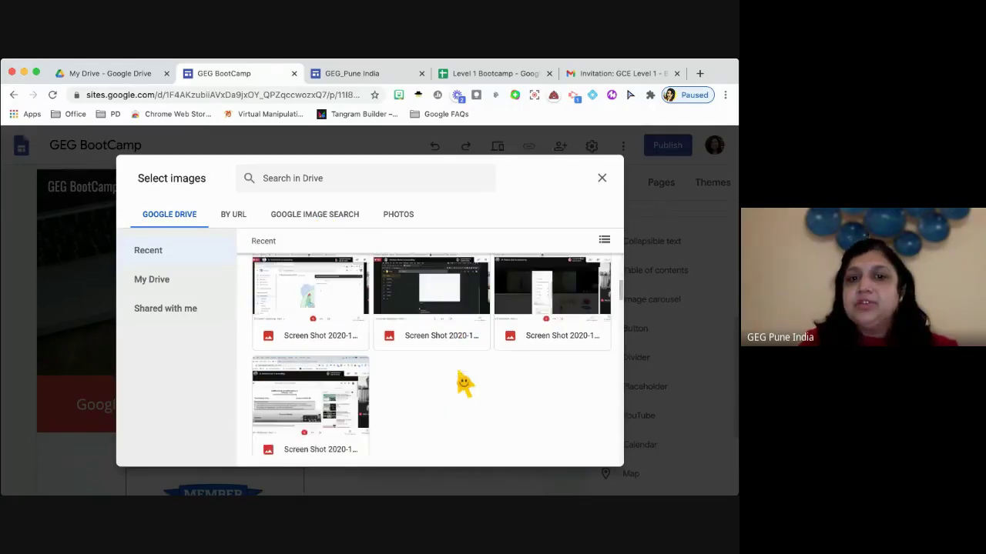
pyautogui.scroll(-2, 463, 380)
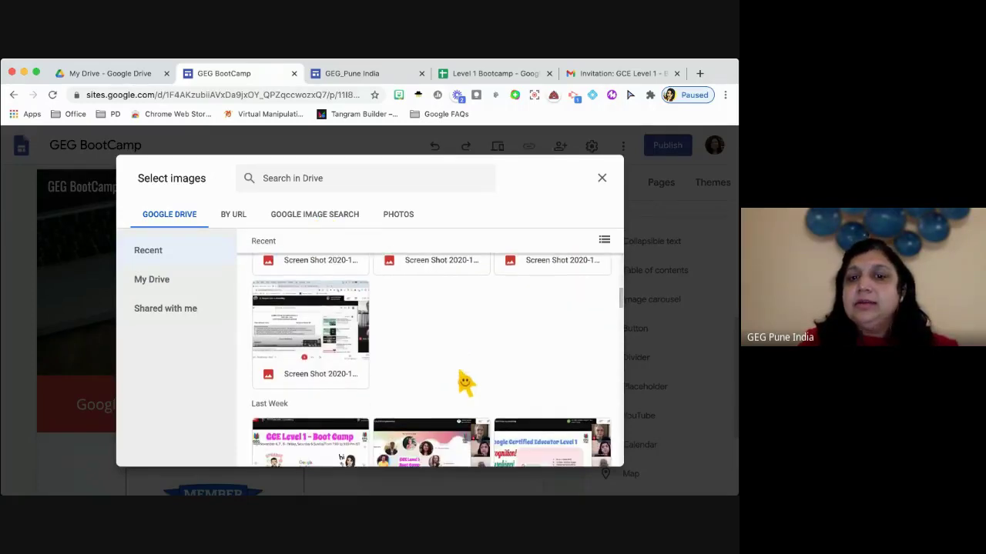
pyautogui.scroll(-3, 465, 382)
pyautogui.click(464, 387)
pyautogui.scroll(-5, 464, 391)
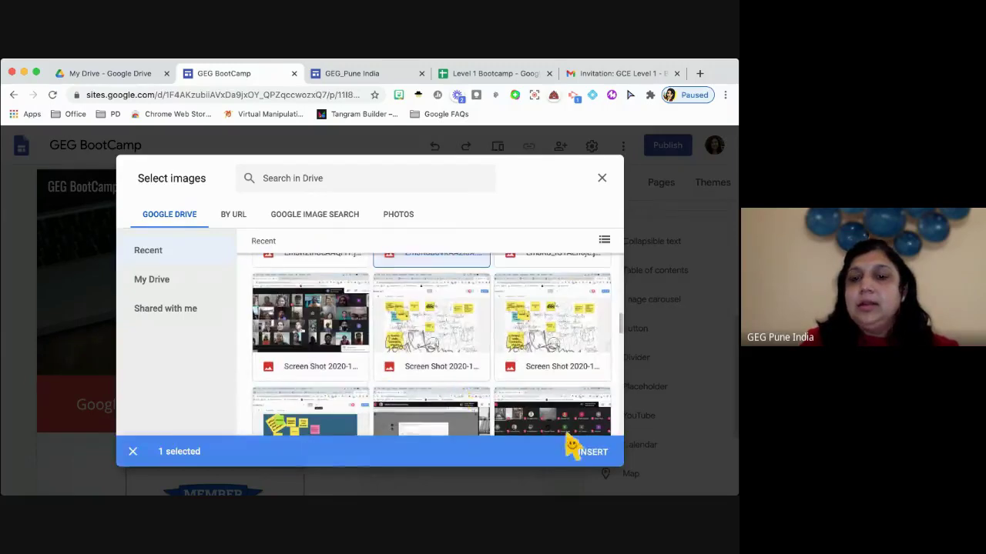
pyautogui.click(588, 454)
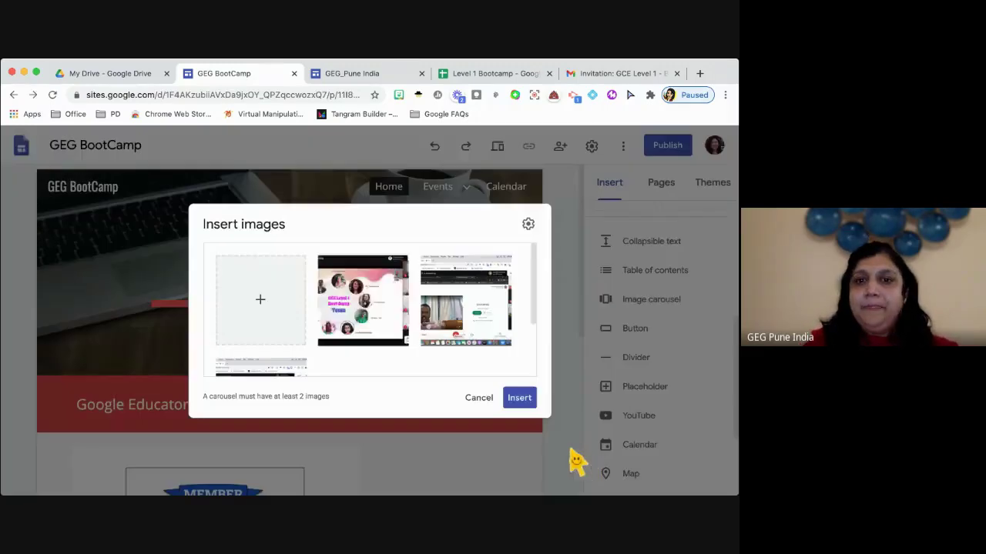
pyautogui.click(514, 404)
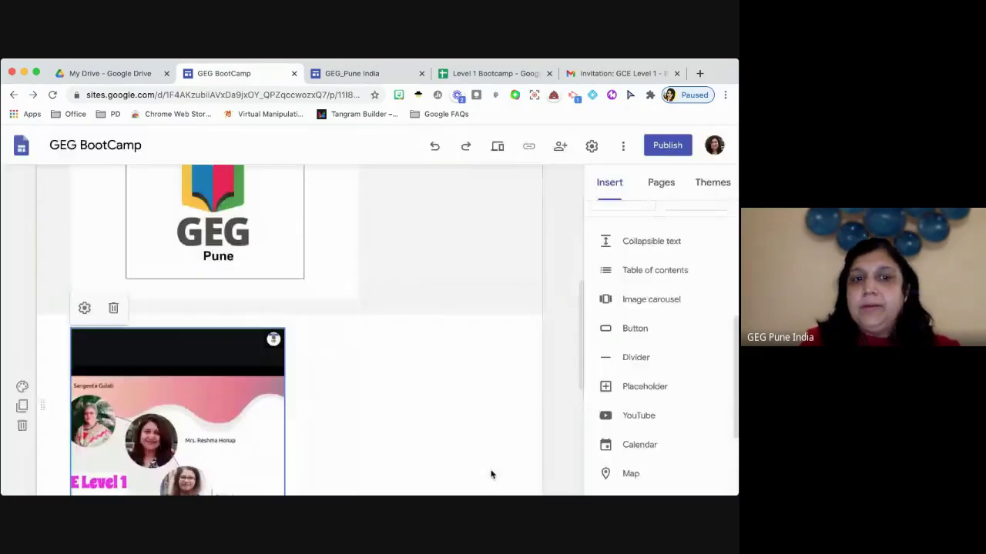
# Resize the image carousel to about two thirds of the page width and reduce its height so the whole team slide fits
pyautogui.scroll(-4, 439, 445)
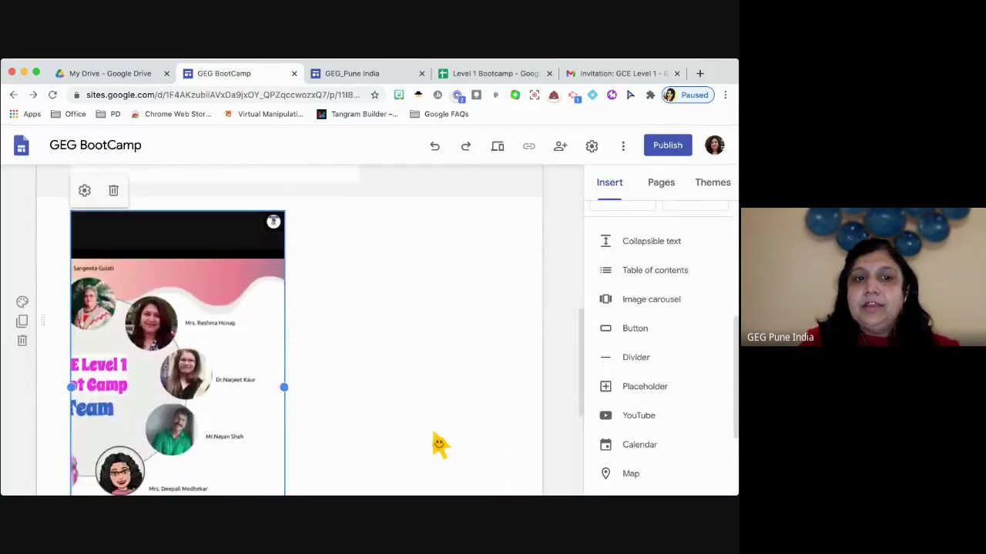
pyautogui.click(293, 372)
pyautogui.moveTo(286, 363); pyautogui.dragTo(490, 431)
pyautogui.scroll(-3, 490, 431)
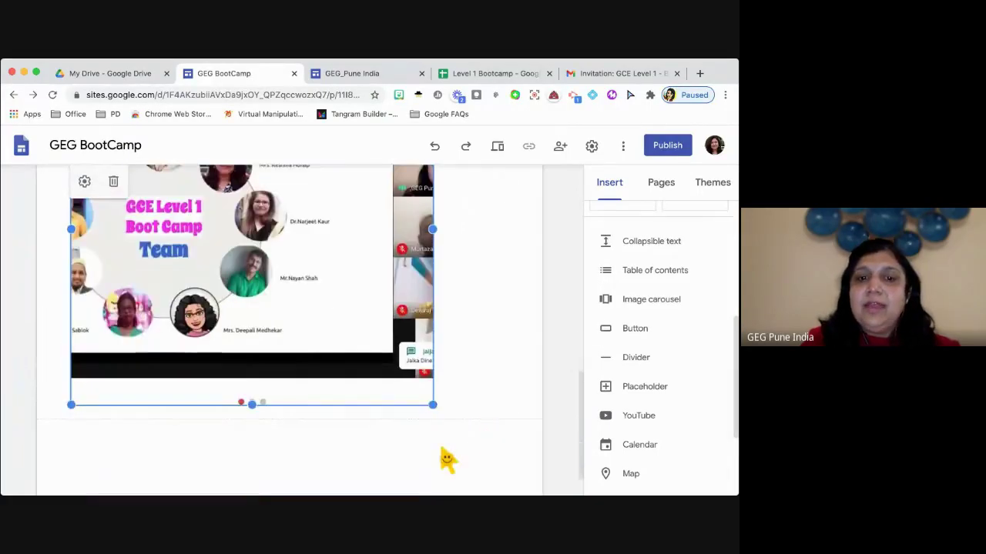
pyautogui.moveTo(434, 406); pyautogui.dragTo(399, 247)
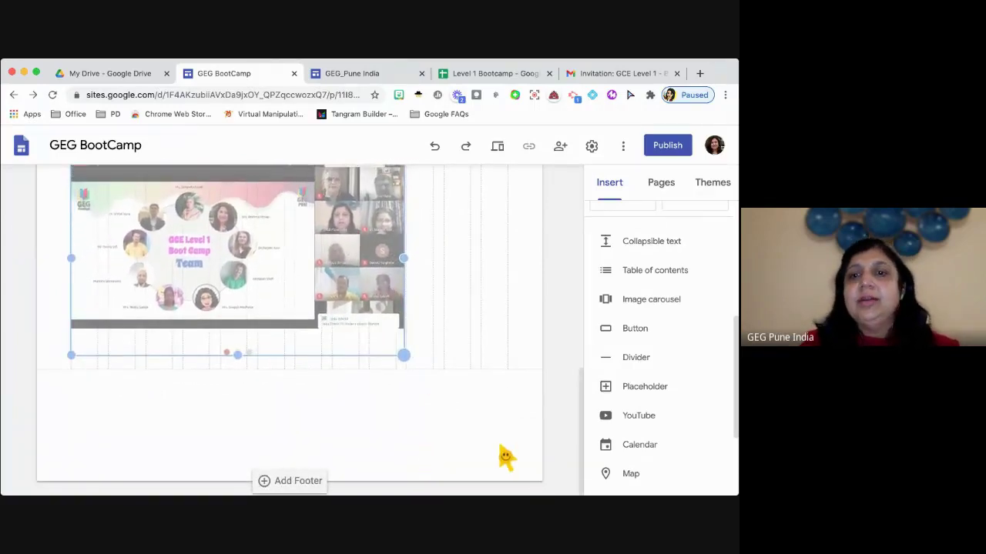
pyautogui.scroll(2, 490, 460)
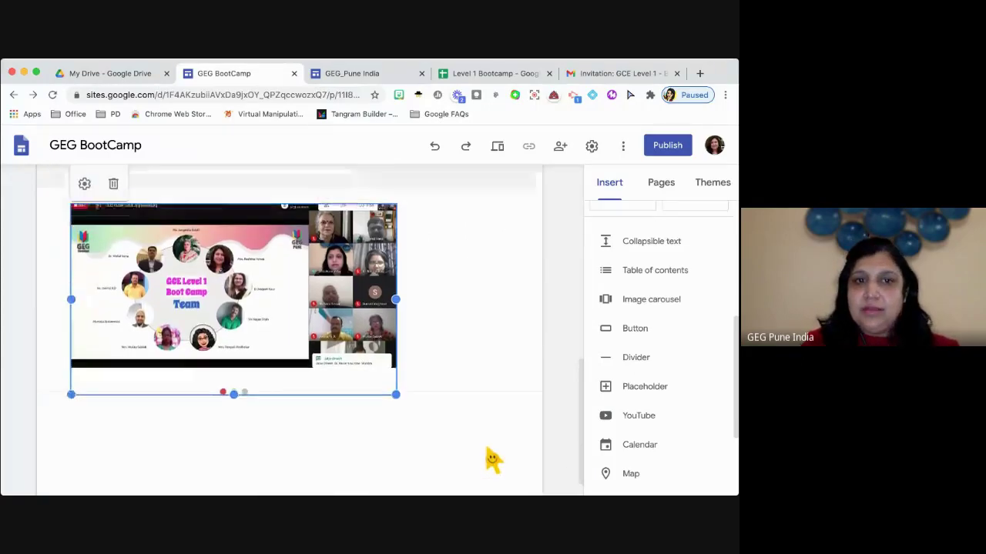
pyautogui.click(566, 454)
pyautogui.scroll(1, 555, 446)
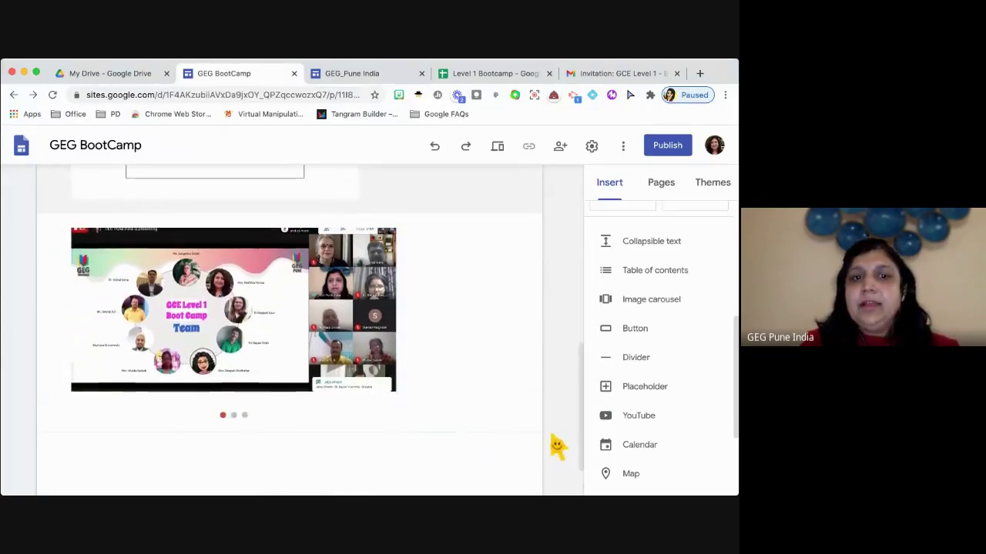
# Examine the carousel's slide dots and look over the Home page from the carousel up to its header
pyautogui.click(237, 430)
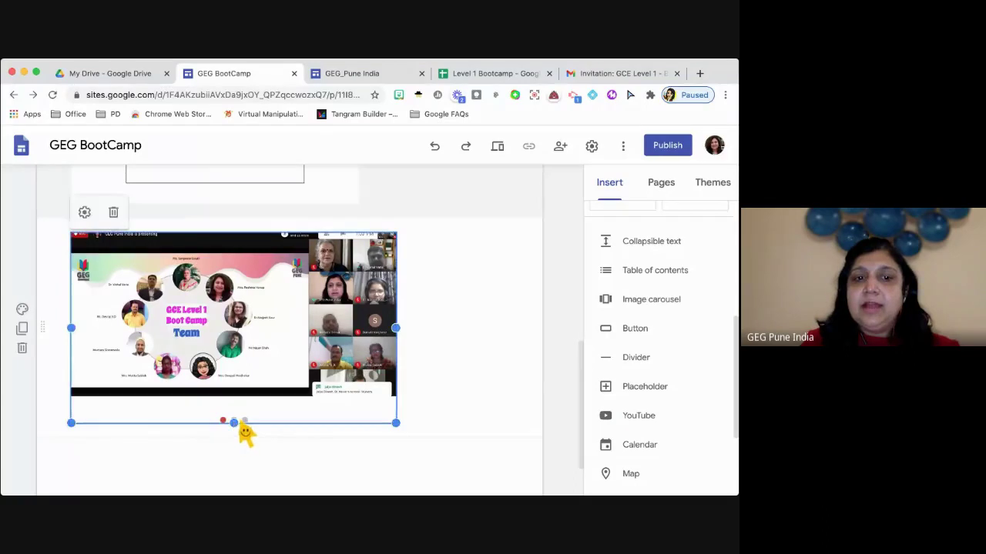
pyautogui.click(260, 462)
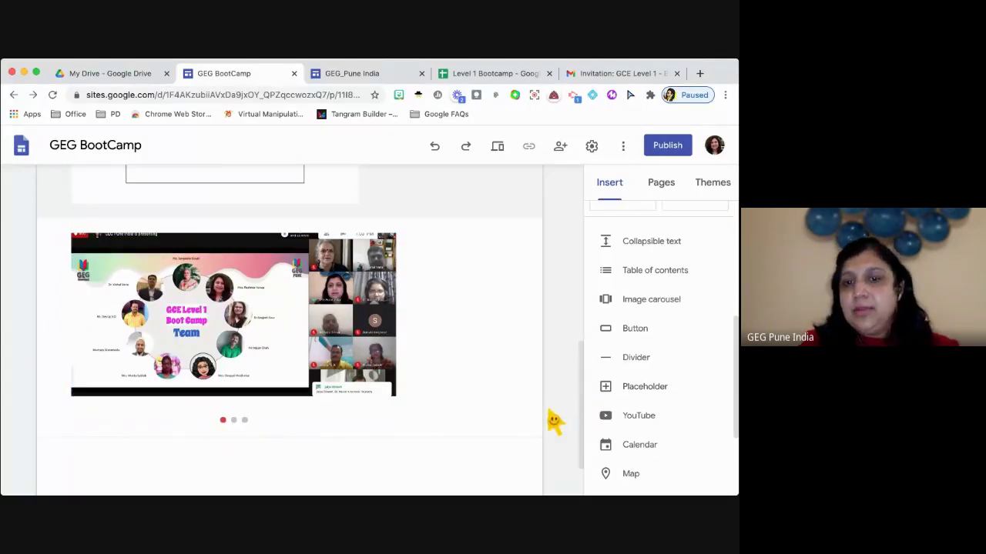
pyautogui.scroll(5, 555, 421)
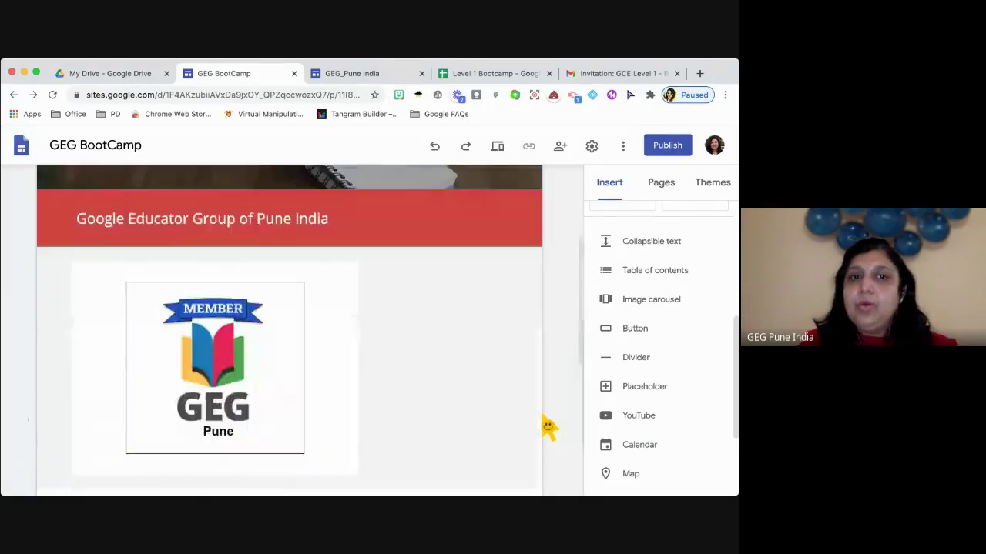
pyautogui.scroll(2, 548, 428)
pyautogui.scroll(3, 547, 427)
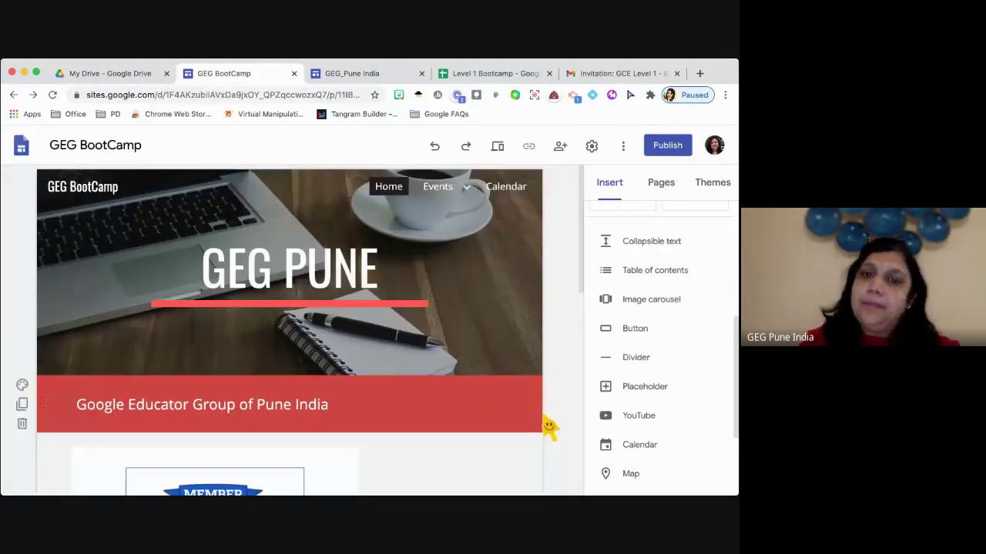
# Open the Calendar page and look through the components available for insertion, such as Calendar, Map, Docs and Slides
pyautogui.scroll(-1, 667, 468)
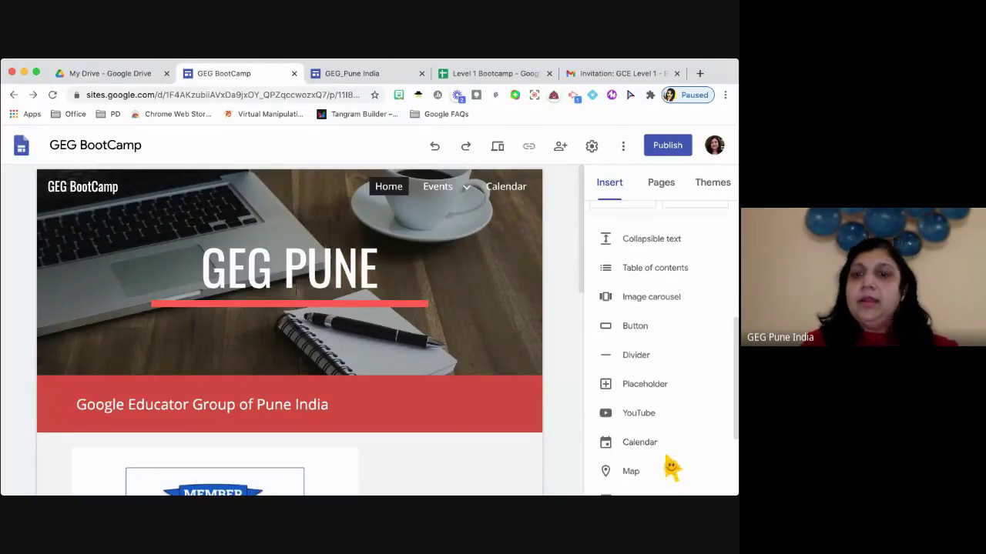
pyautogui.click(506, 187)
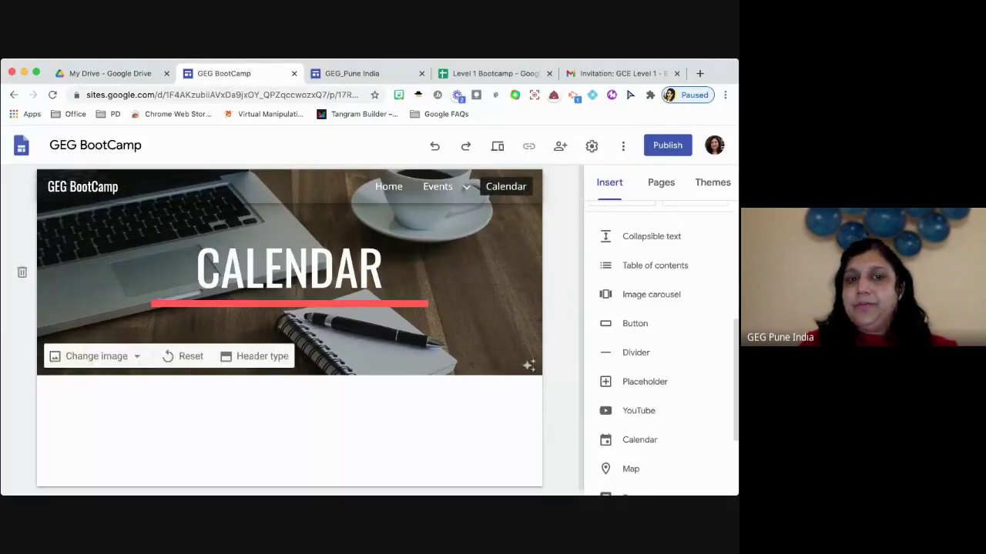
pyautogui.scroll(-1, 425, 461)
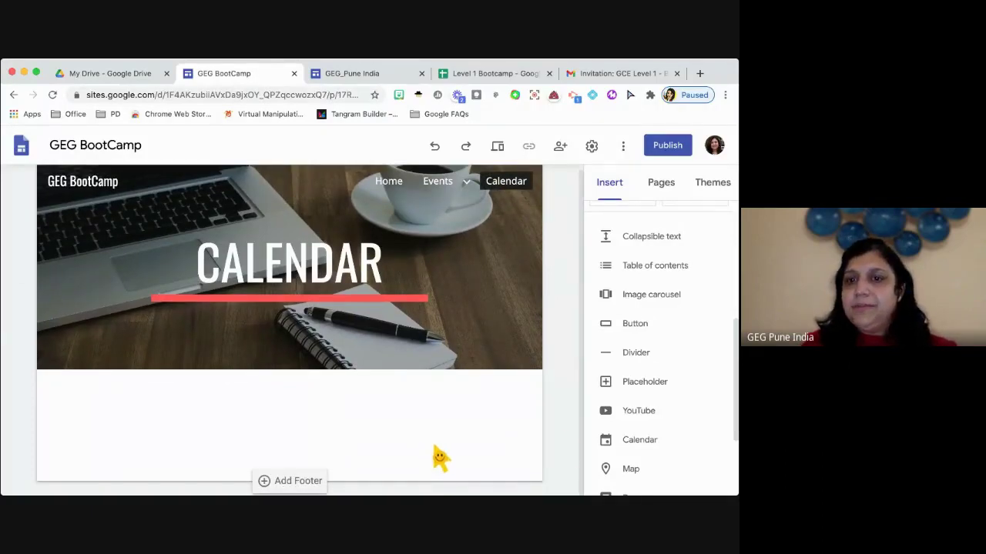
pyautogui.scroll(-1, 653, 448)
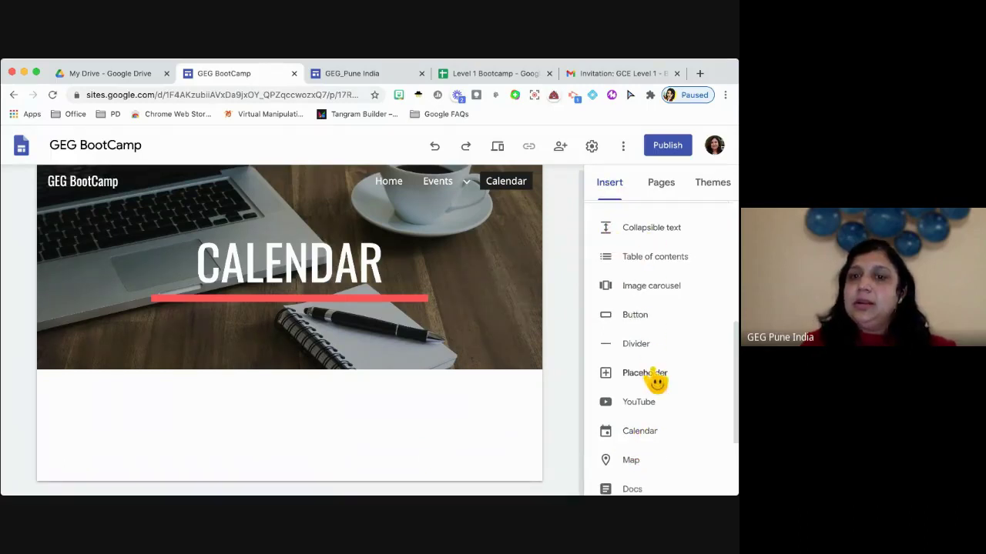
pyautogui.scroll(-3, 658, 459)
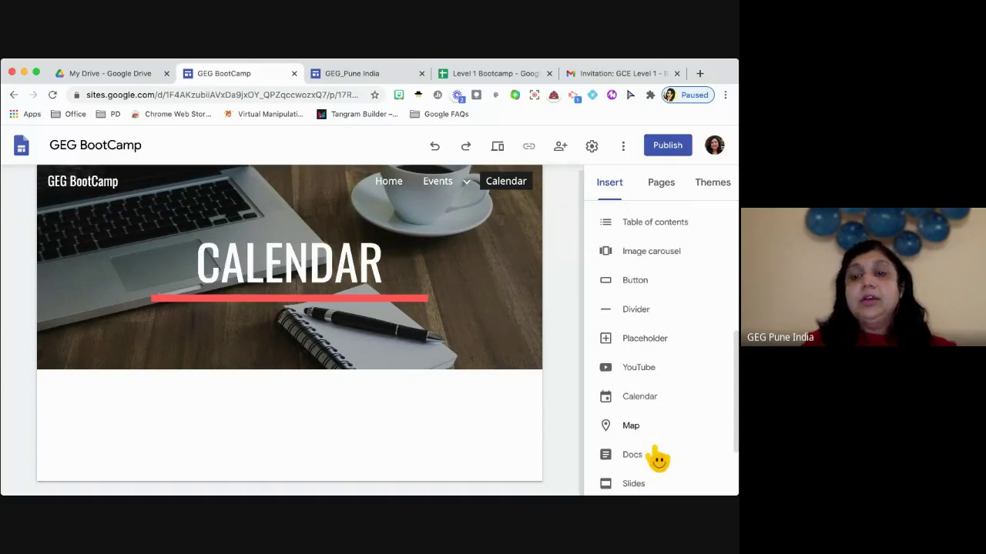
pyautogui.scroll(-1, 659, 458)
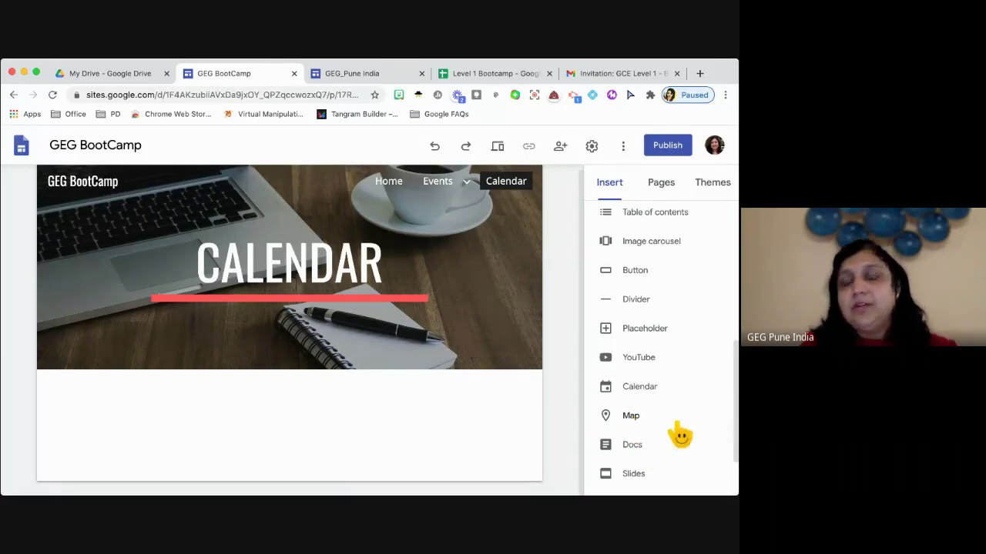
# Insert the Grade 7 calendar into the empty area below the Calendar page's header
pyautogui.scroll(-5, 656, 434)
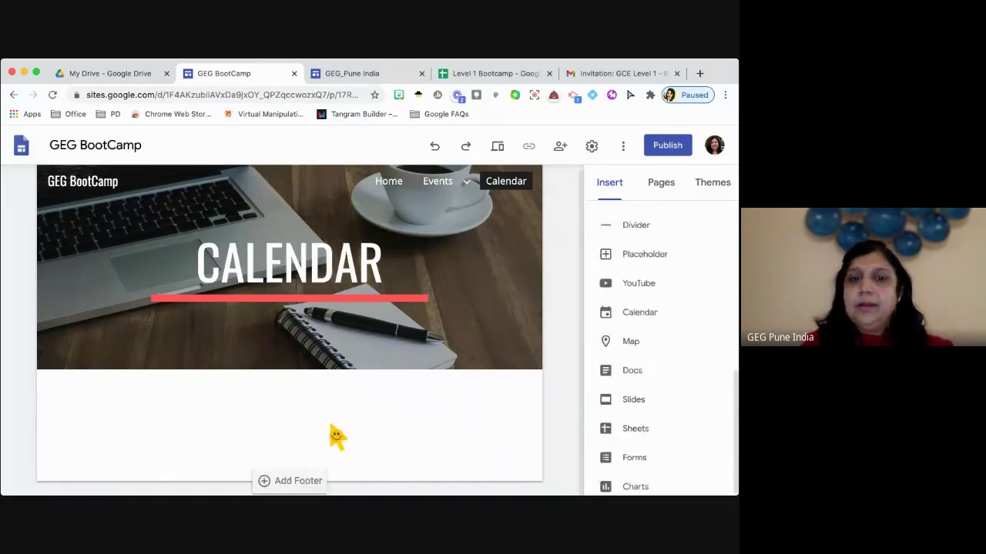
pyautogui.scroll(-1, 662, 434)
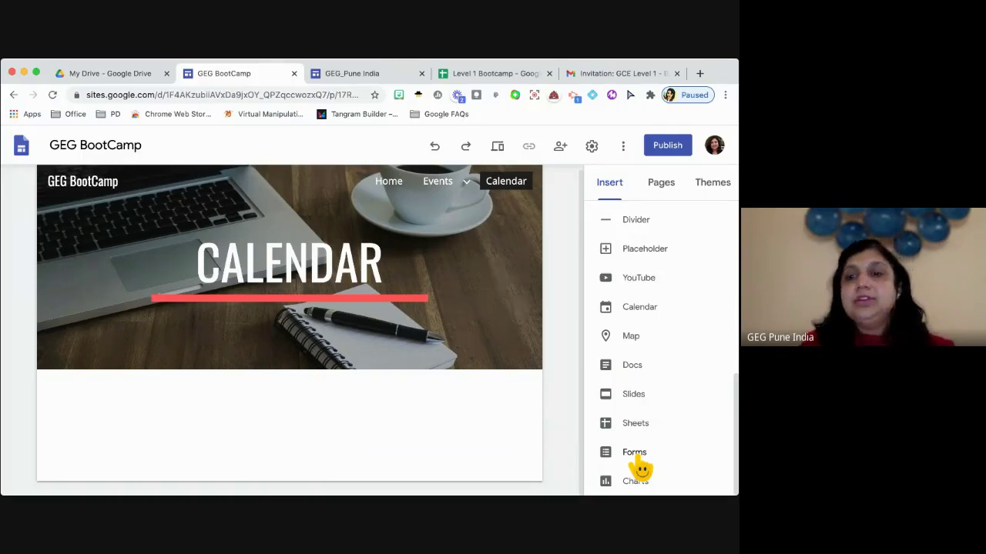
pyautogui.click(636, 316)
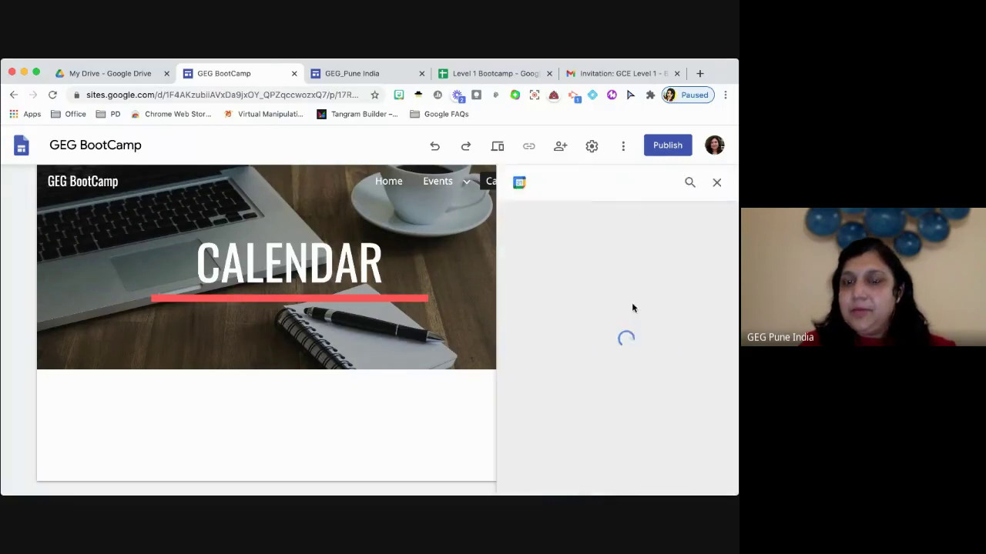
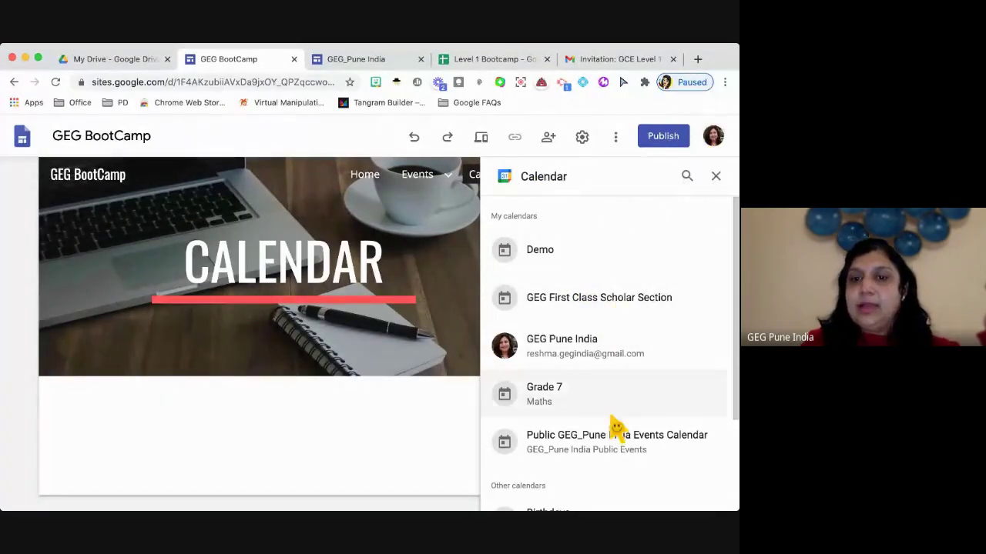
pyautogui.scroll(-2, 616, 431)
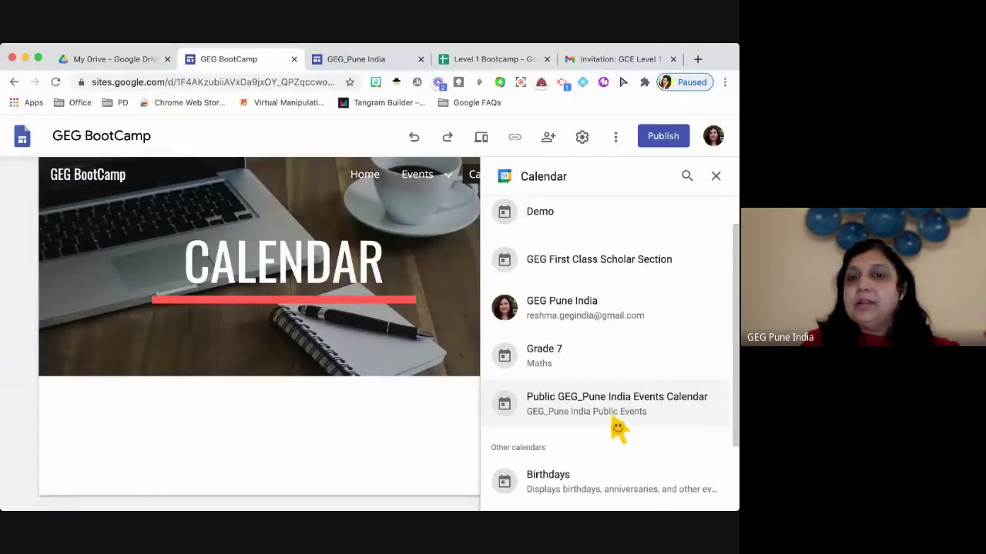
pyautogui.click(578, 362)
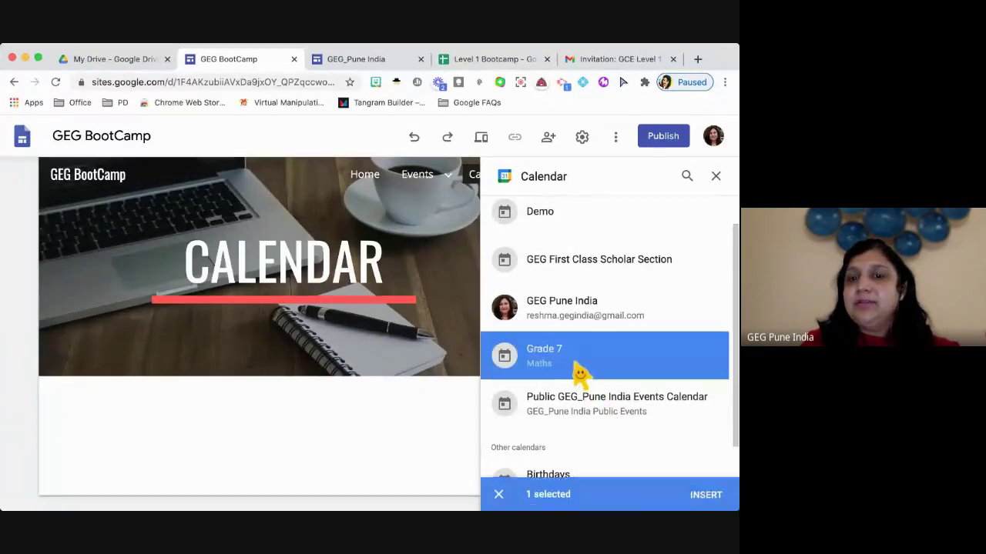
pyautogui.click(705, 495)
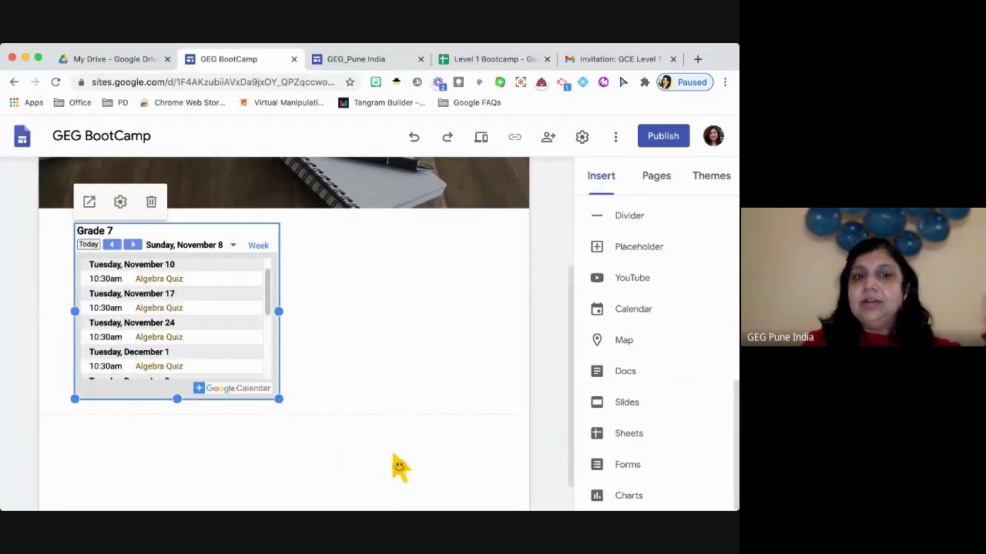
# Enlarge the embedded Grade 7 calendar to span most of the page width and show more agenda entries
pyautogui.moveTo(278, 400); pyautogui.dragTo(518, 507)
pyautogui.moveTo(454, 508); pyautogui.dragTo(559, 412)
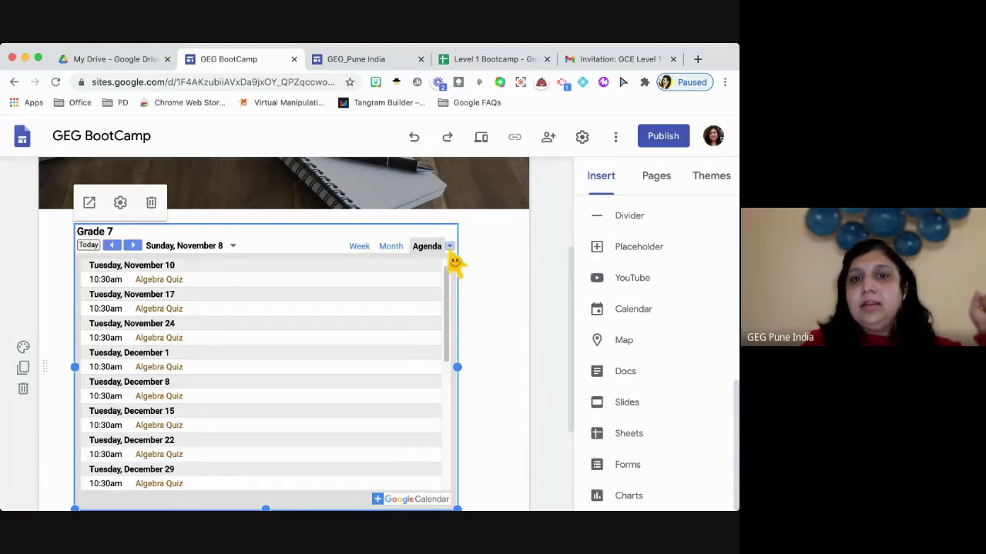
pyautogui.click(496, 393)
# Review the layout of the Calendar page from the header image to the end of the embedded calendar
pyautogui.scroll(-1, 495, 393)
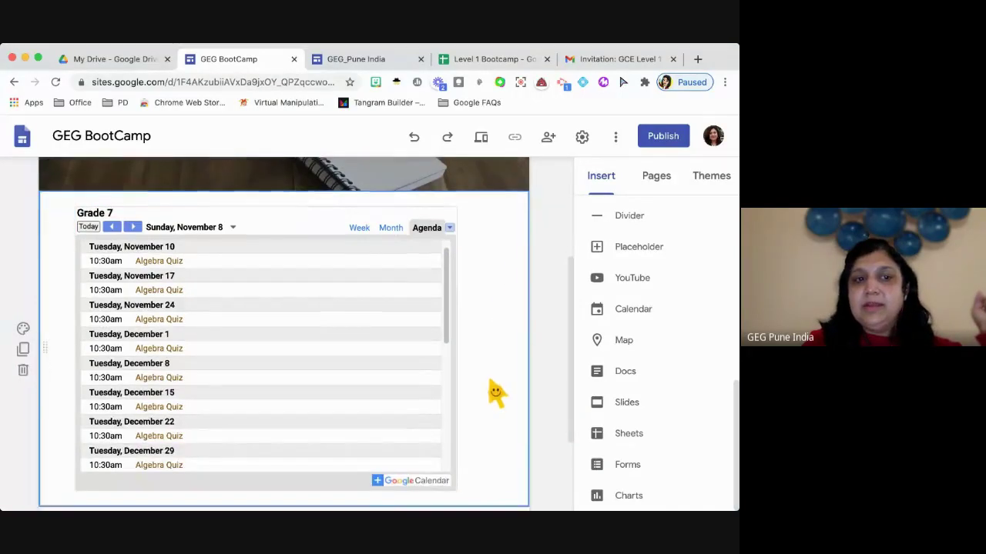
pyautogui.scroll(-1, 495, 393)
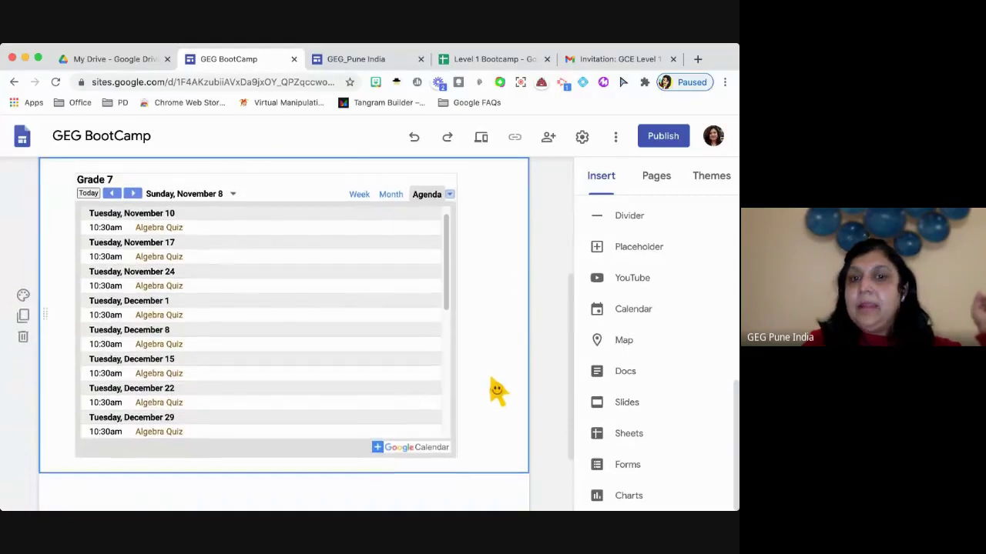
pyautogui.scroll(3, 495, 389)
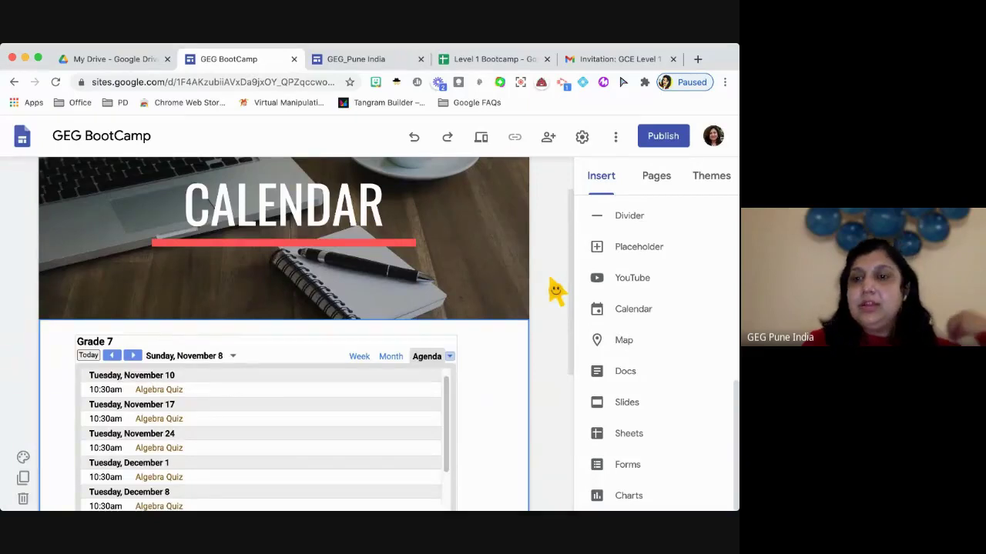
pyautogui.scroll(-2, 510, 392)
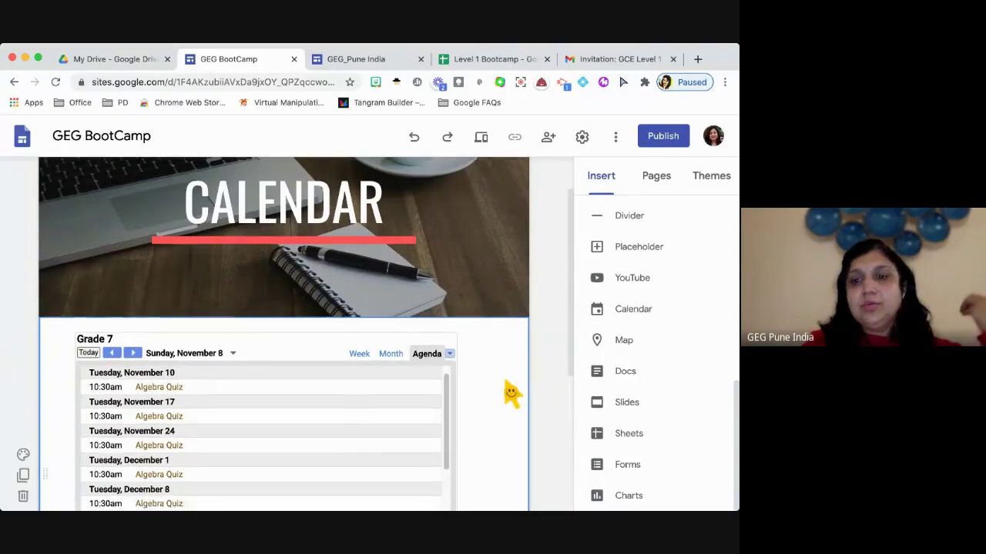
pyautogui.scroll(-4, 511, 394)
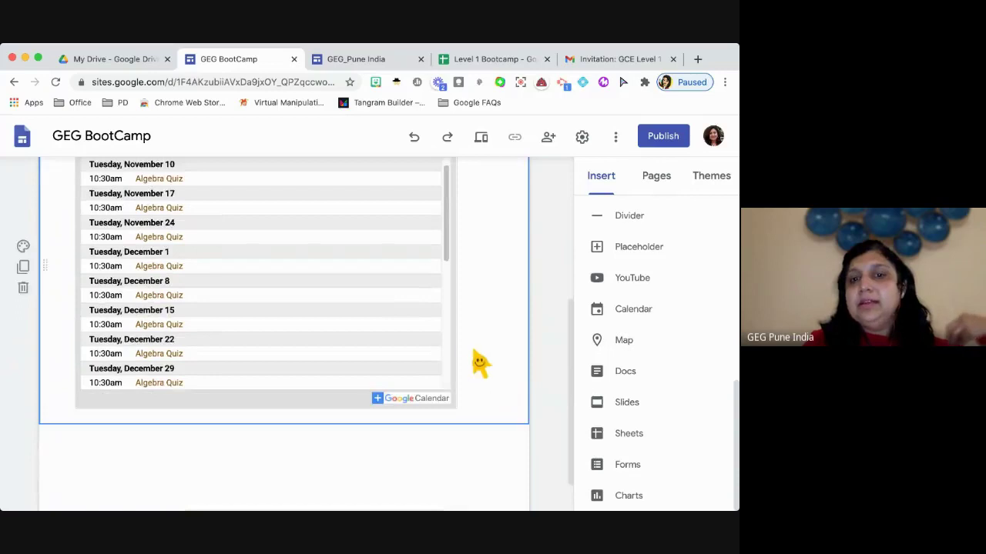
pyautogui.scroll(1, 479, 368)
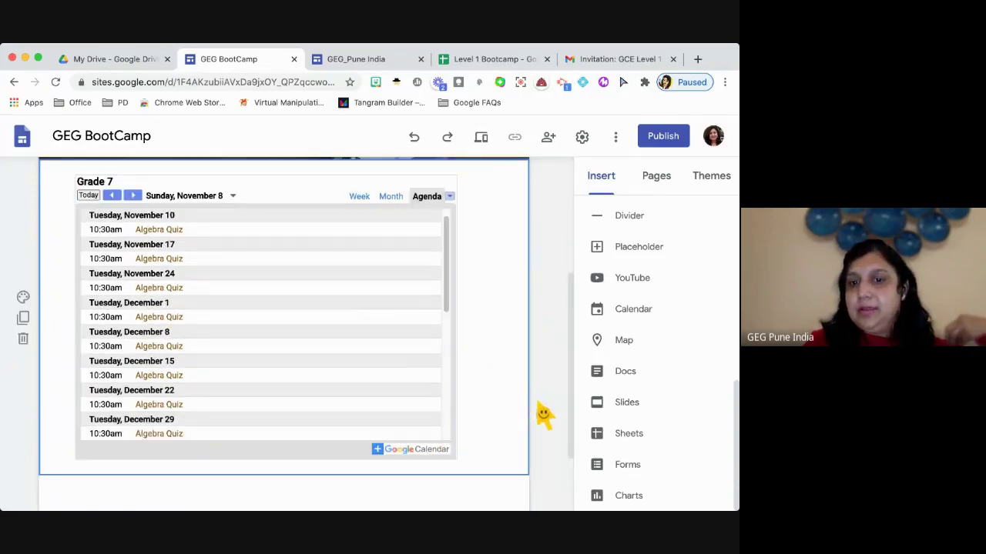
pyautogui.scroll(3, 554, 363)
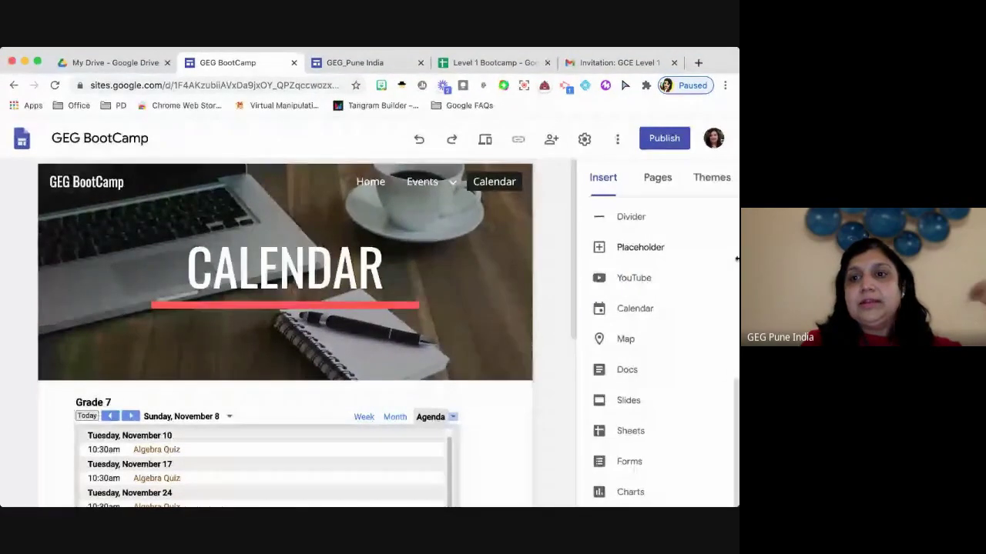
# Preview the site and view its Home page in the tablet layout
pyautogui.click(489, 154)
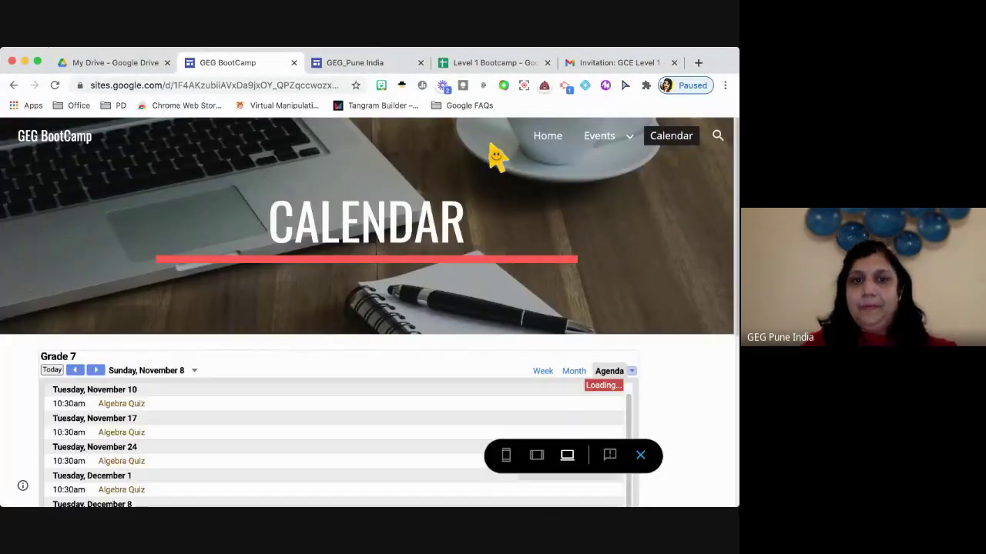
pyautogui.click(541, 139)
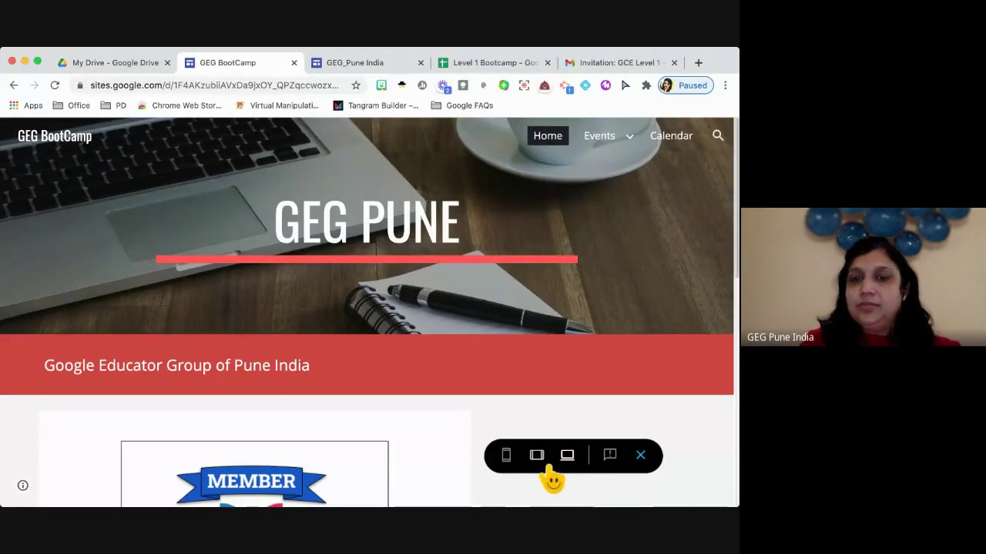
pyautogui.click(538, 465)
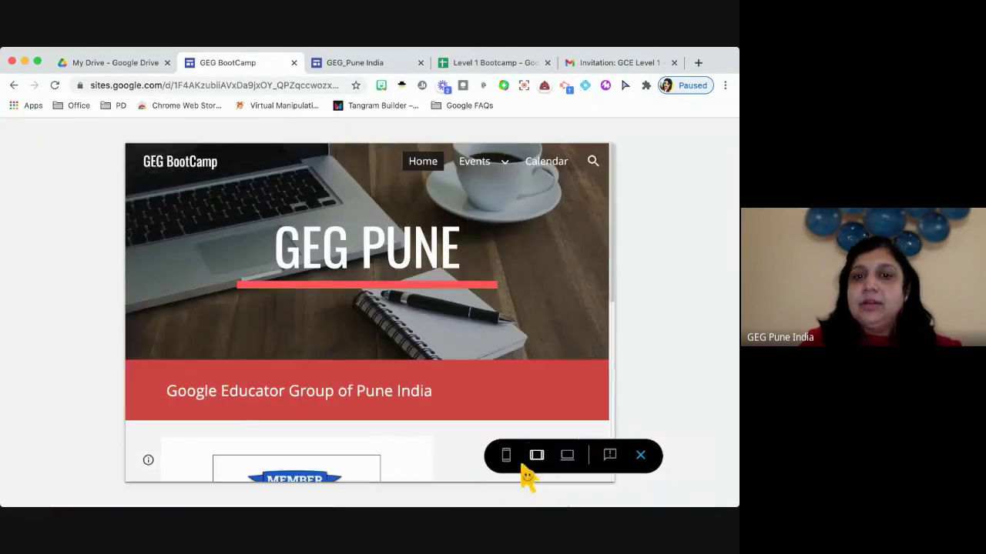
# Examine the Home page in the phone layout, including its image carousel and the site navigation menu
pyautogui.click(507, 467)
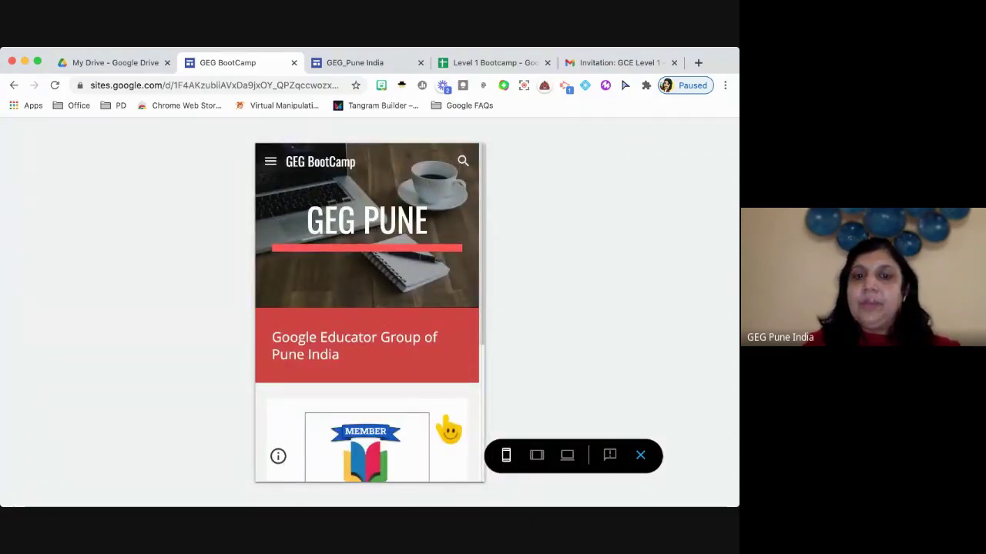
pyautogui.scroll(-5, 449, 431)
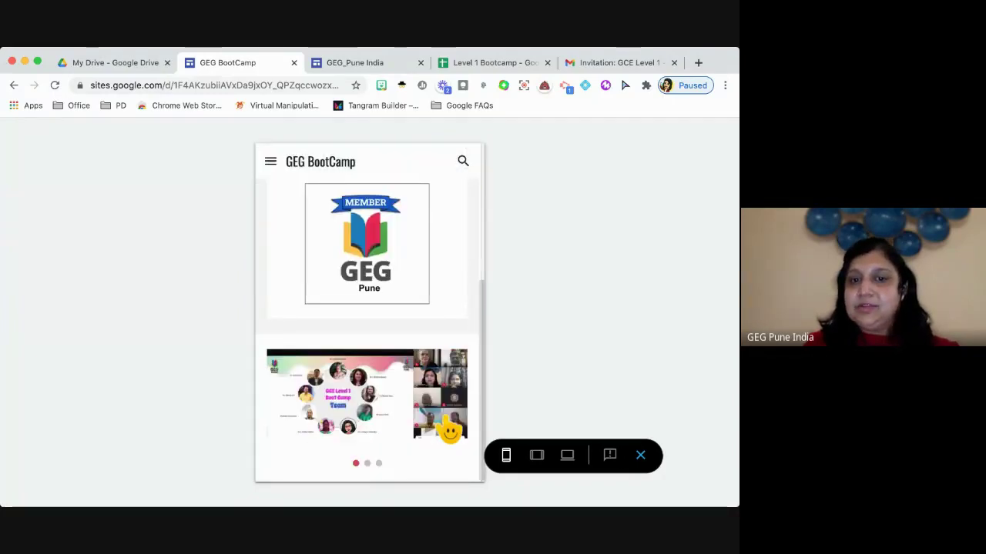
pyautogui.click(450, 415)
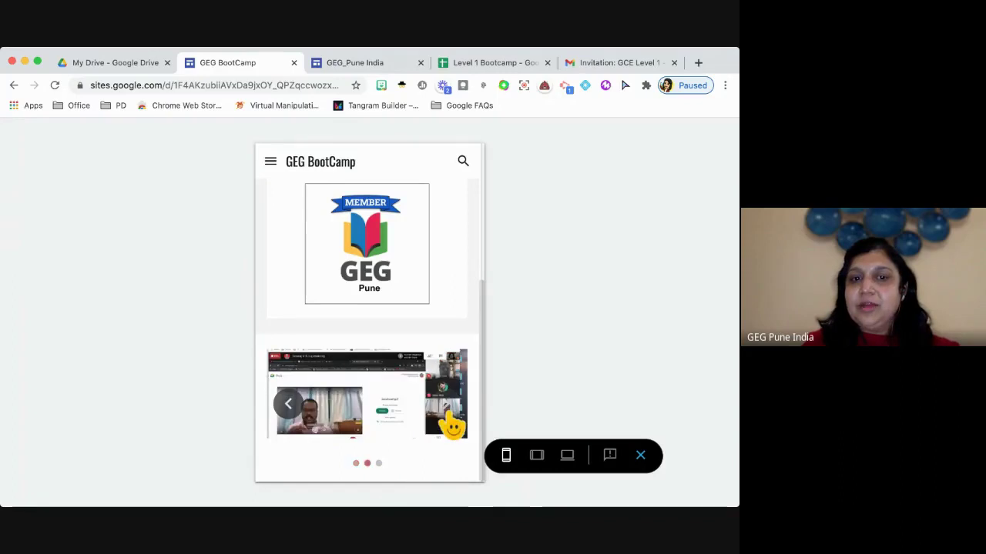
pyautogui.click(297, 418)
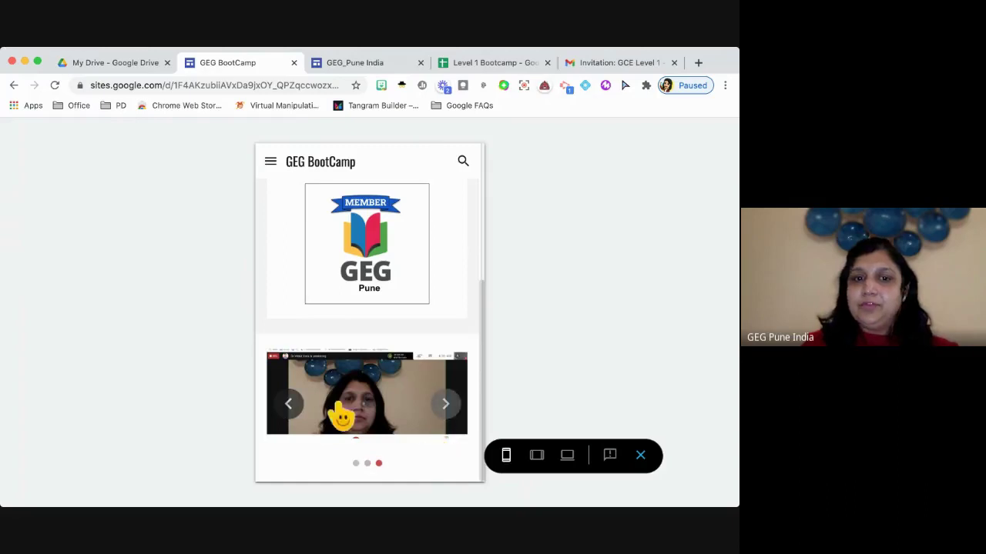
pyautogui.scroll(2, 362, 397)
pyautogui.scroll(5, 362, 397)
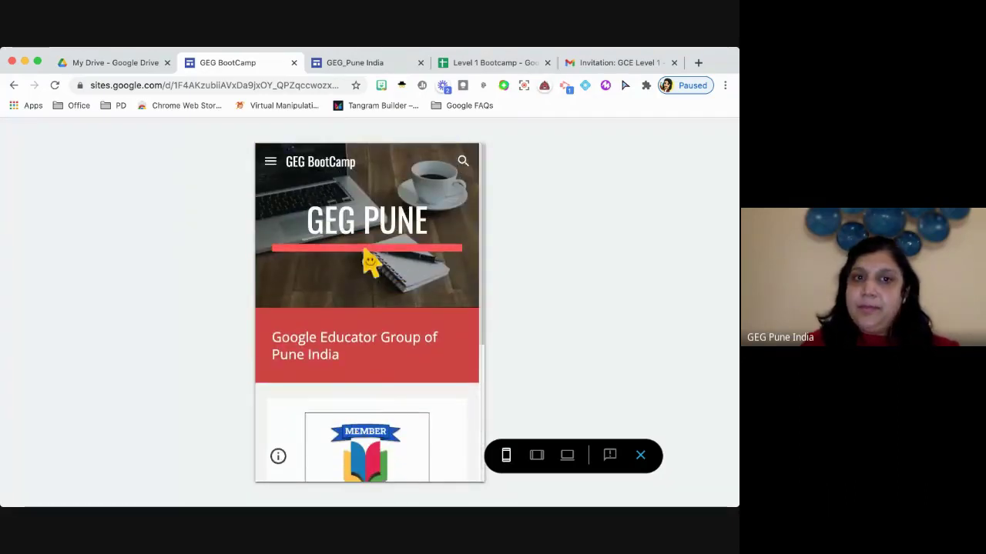
pyautogui.click(270, 163)
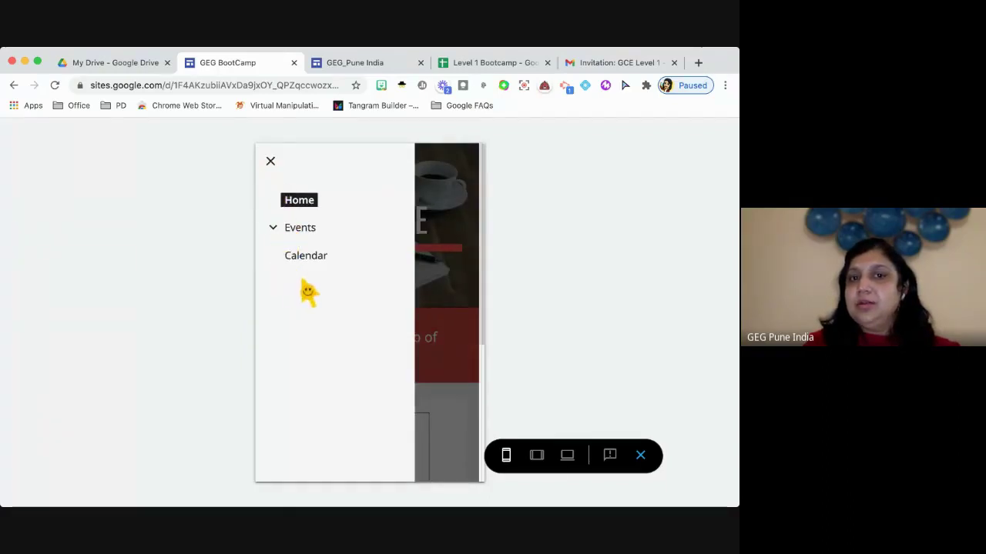
pyautogui.click(452, 289)
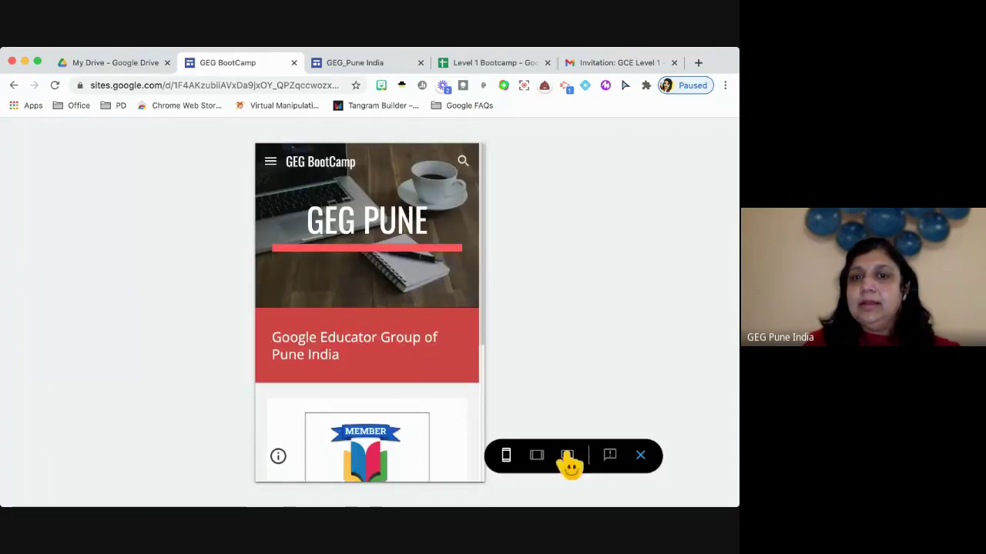
# Check the tablet and large-screen layouts of the Home page and open the November events page
pyautogui.click(536, 462)
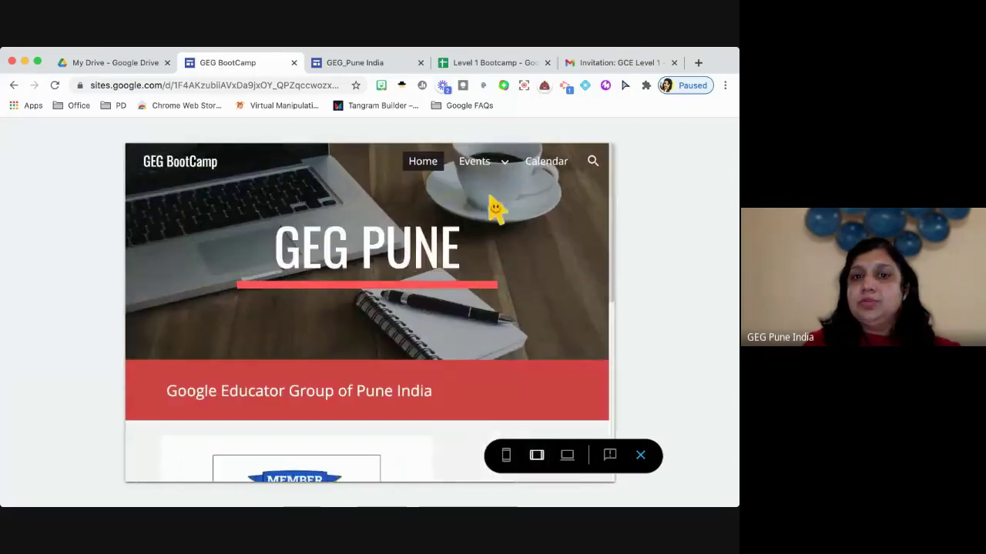
pyautogui.click(568, 455)
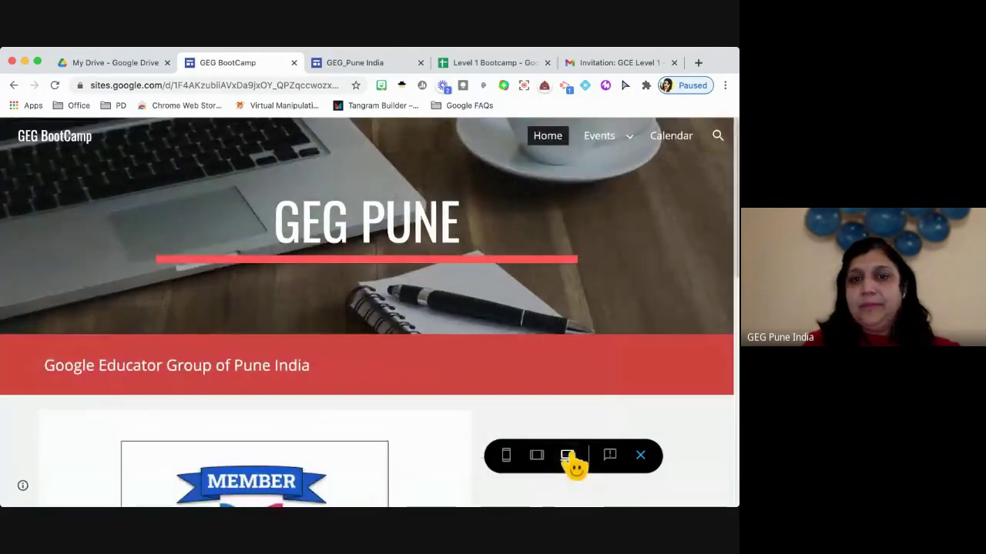
pyautogui.moveTo(625, 148)
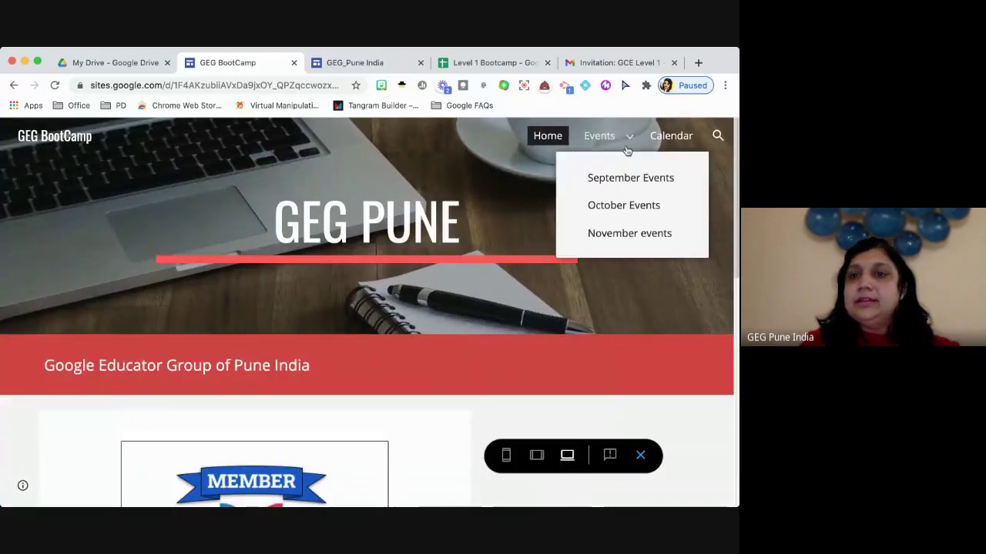
pyautogui.click(630, 245)
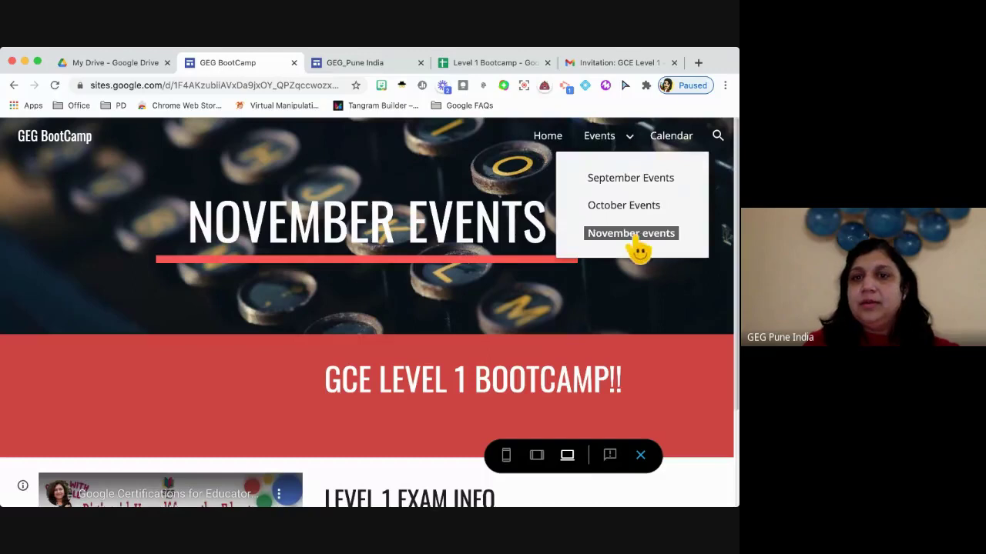
# Test playing and pausing the Google Certifications video on the November events page, and exit the preview
pyautogui.scroll(-4, 616, 373)
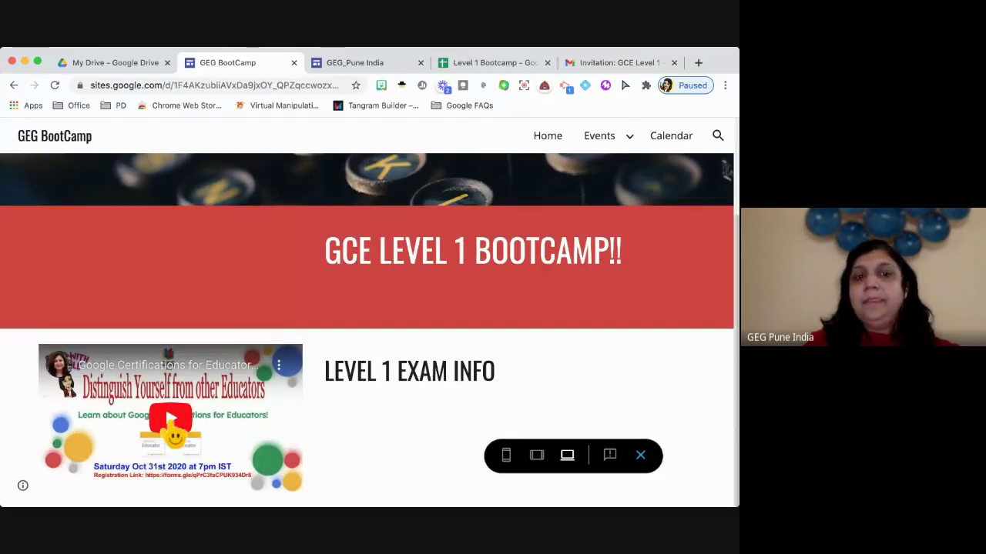
pyautogui.click(171, 420)
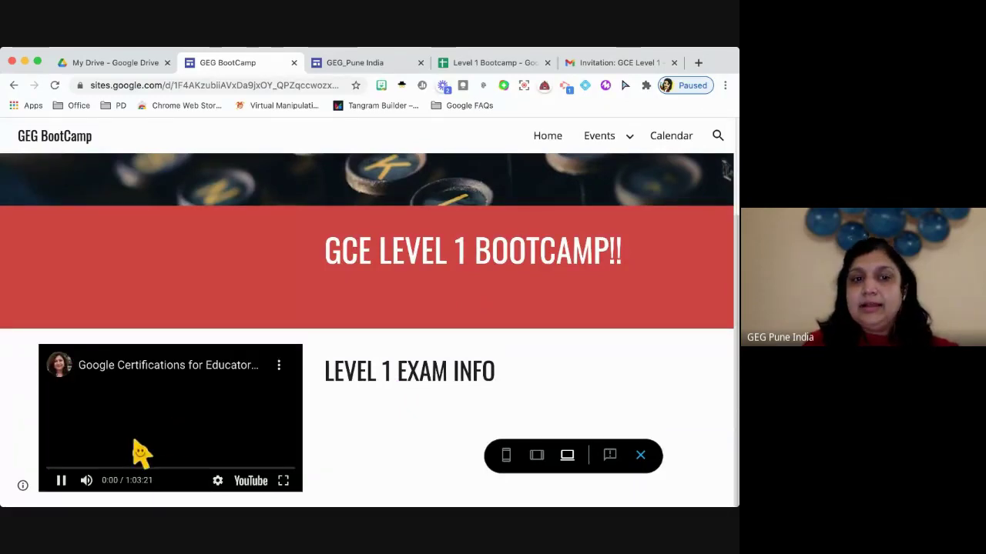
pyautogui.click(62, 480)
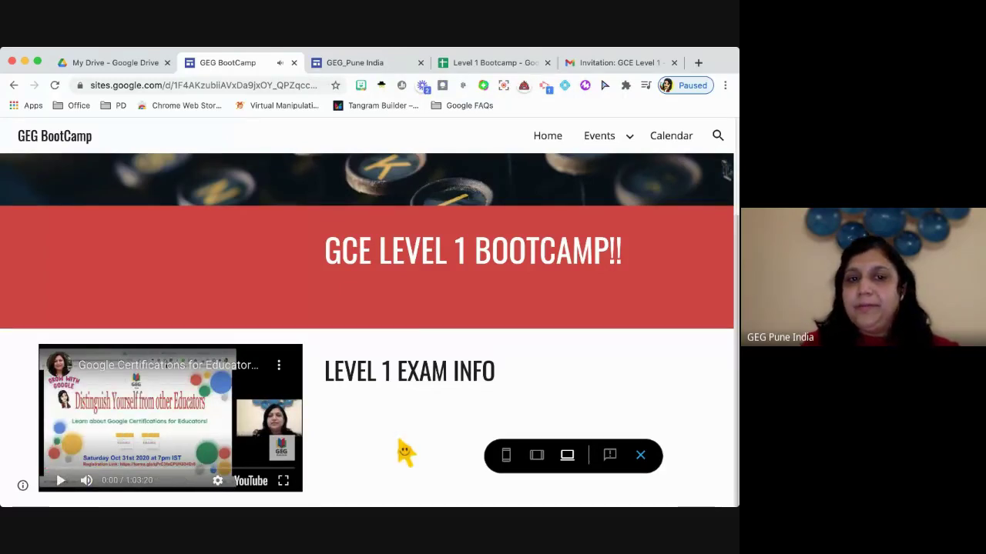
pyautogui.scroll(2, 431, 438)
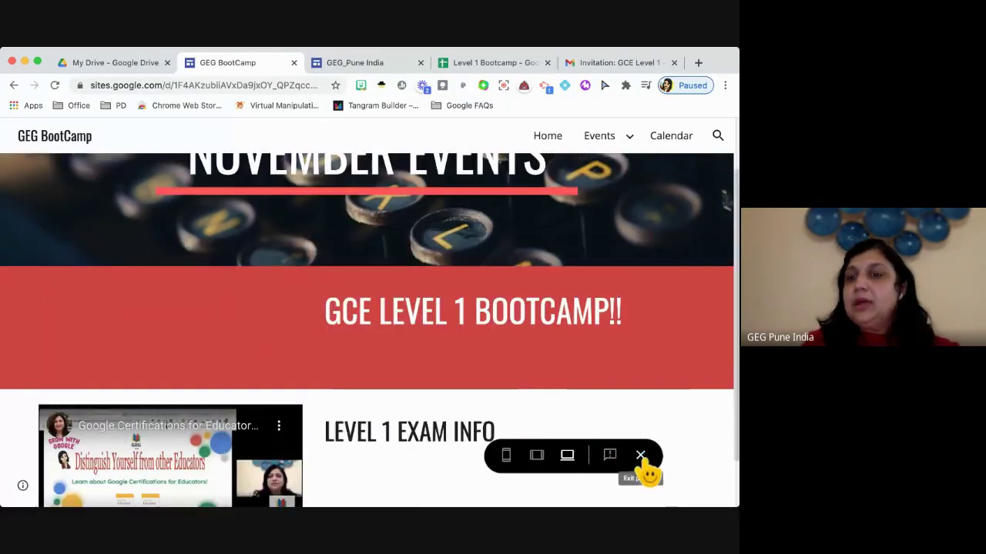
pyautogui.scroll(2, 436, 407)
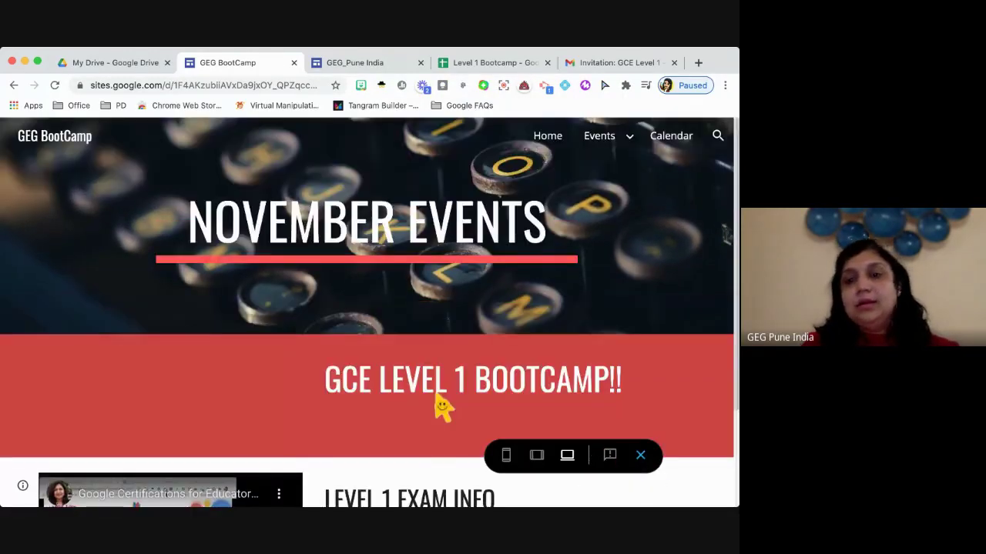
pyautogui.click(640, 455)
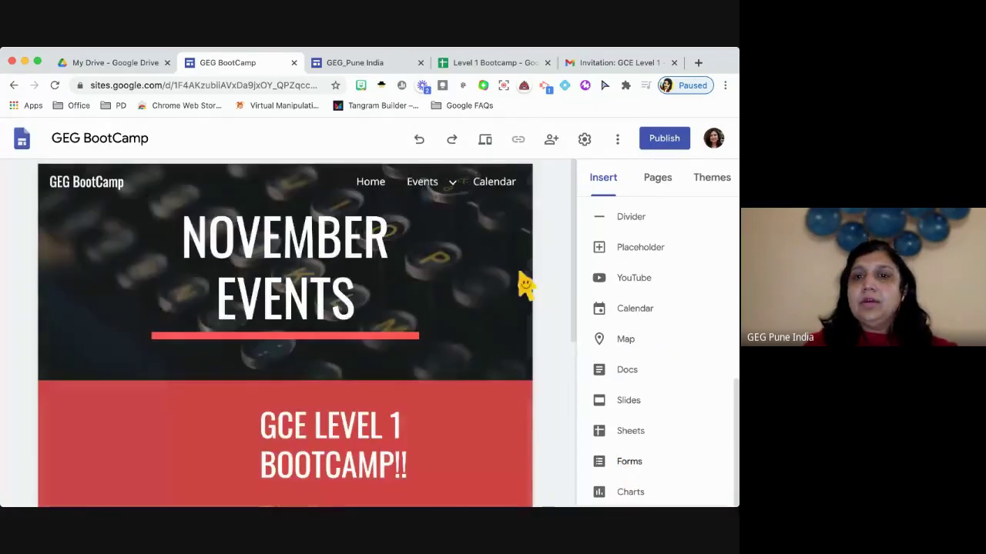
# Try the Side navigation mode in the site's settings and switch the mode back to Top
pyautogui.click(587, 142)
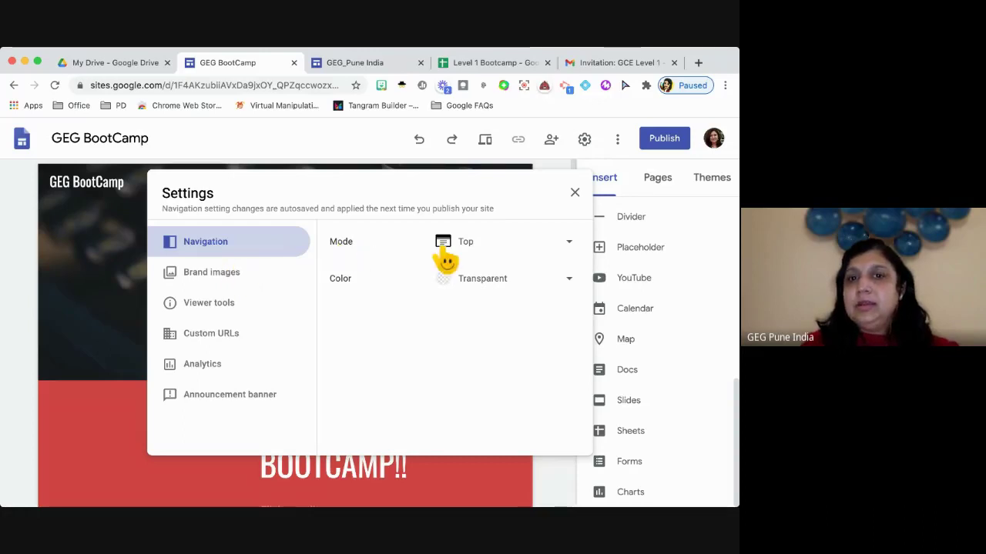
pyautogui.click(567, 255)
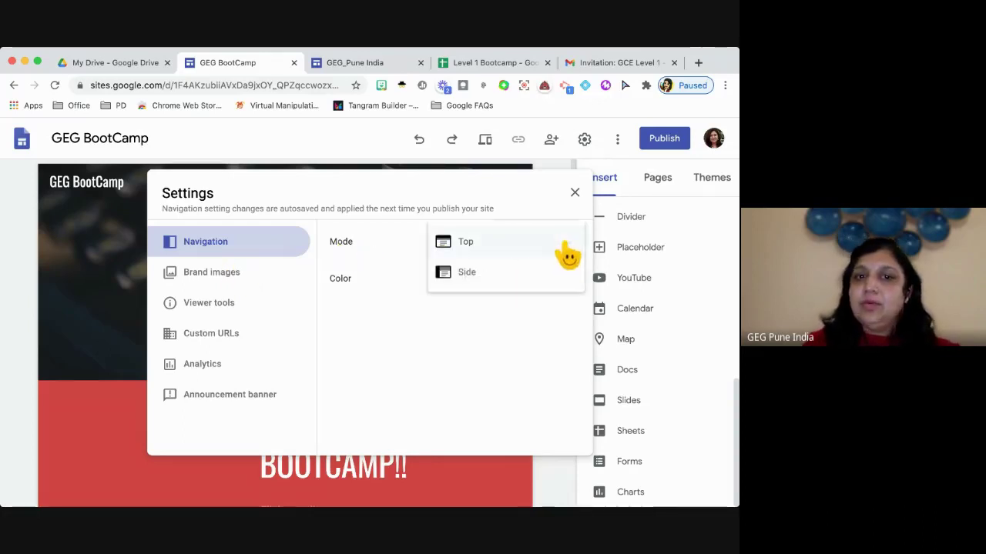
pyautogui.click(510, 282)
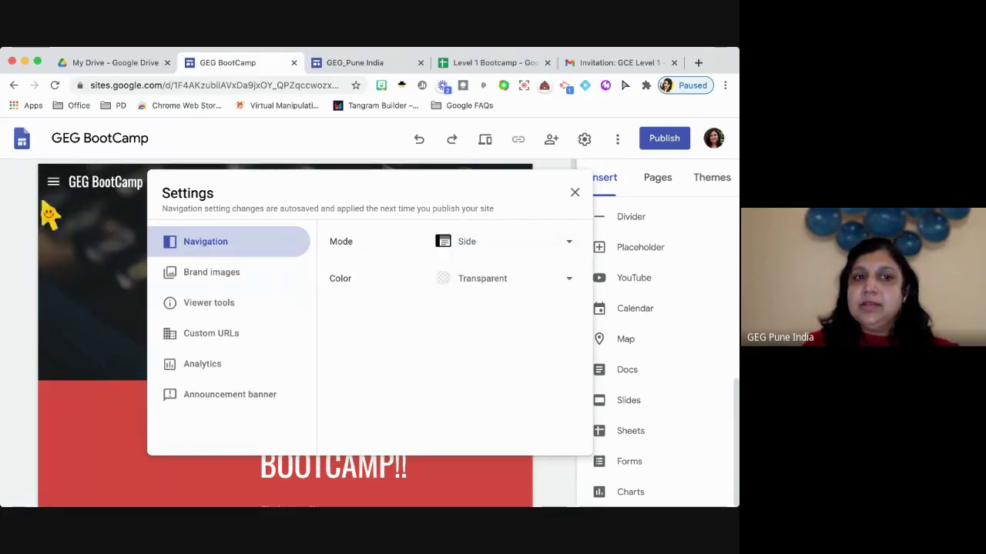
pyautogui.click(538, 251)
pyautogui.click(502, 222)
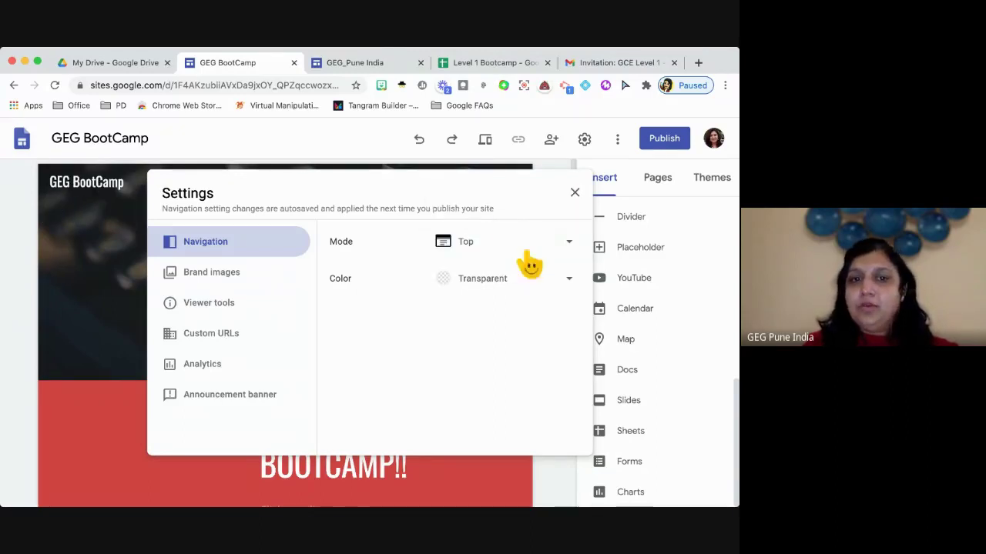
# Review the Brand images and Custom URLs options in the site settings, and close the settings
pyautogui.click(216, 285)
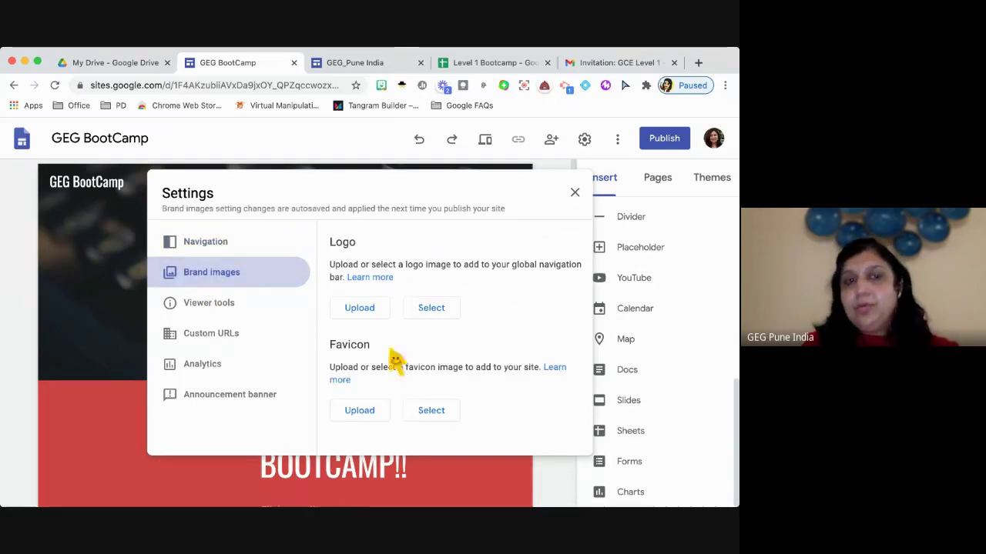
pyautogui.click(225, 343)
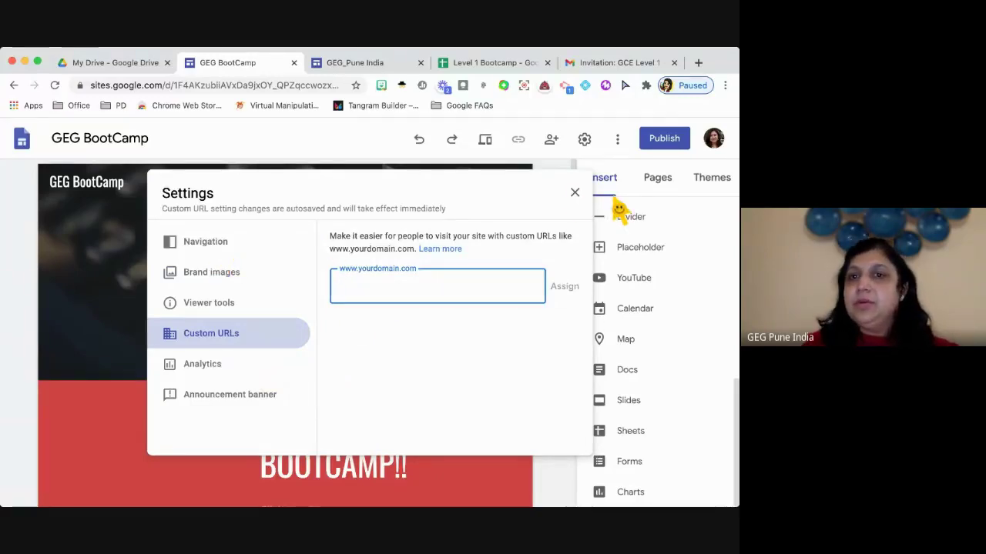
pyautogui.click(575, 192)
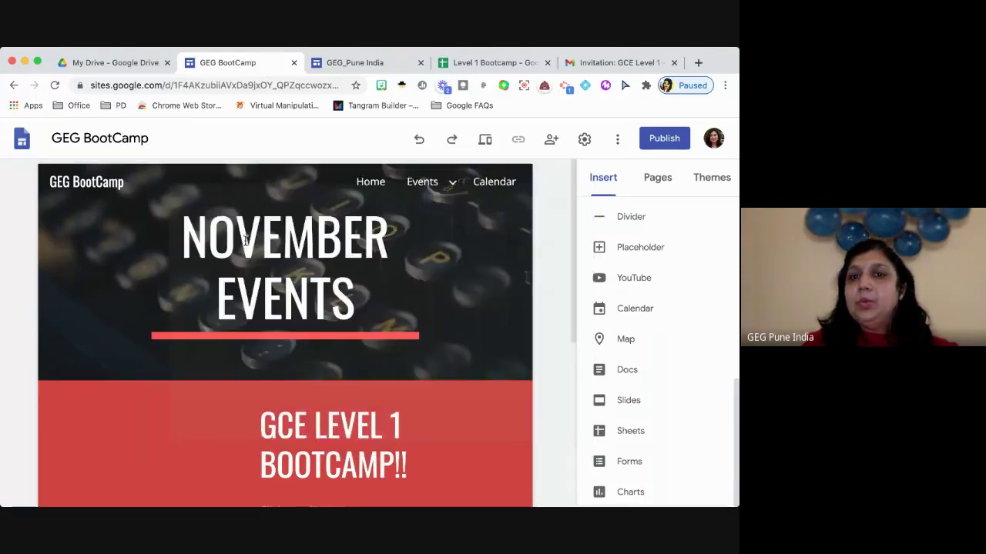
# Open the site's version history and view the home page of the November 8, 5:51 AM version
pyautogui.click(618, 145)
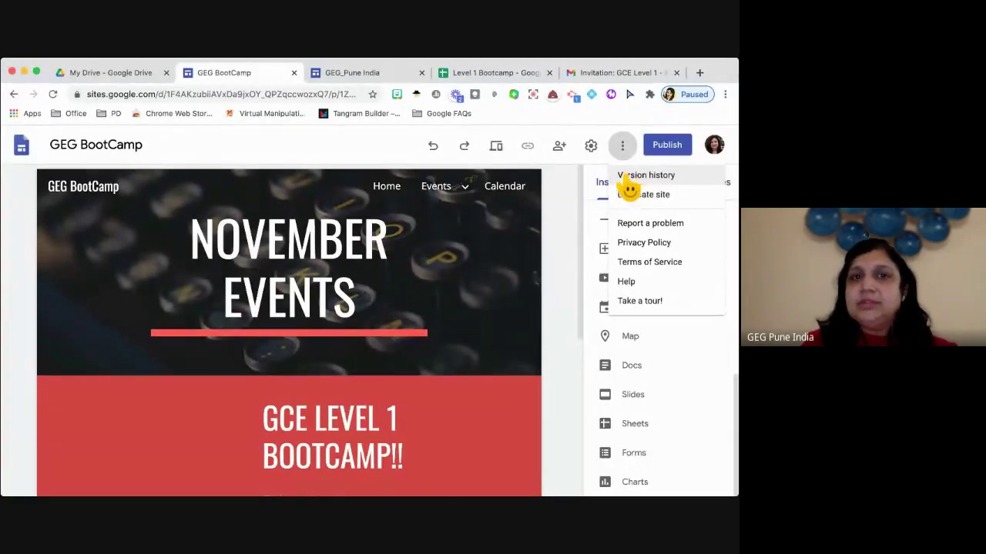
pyautogui.click(385, 76)
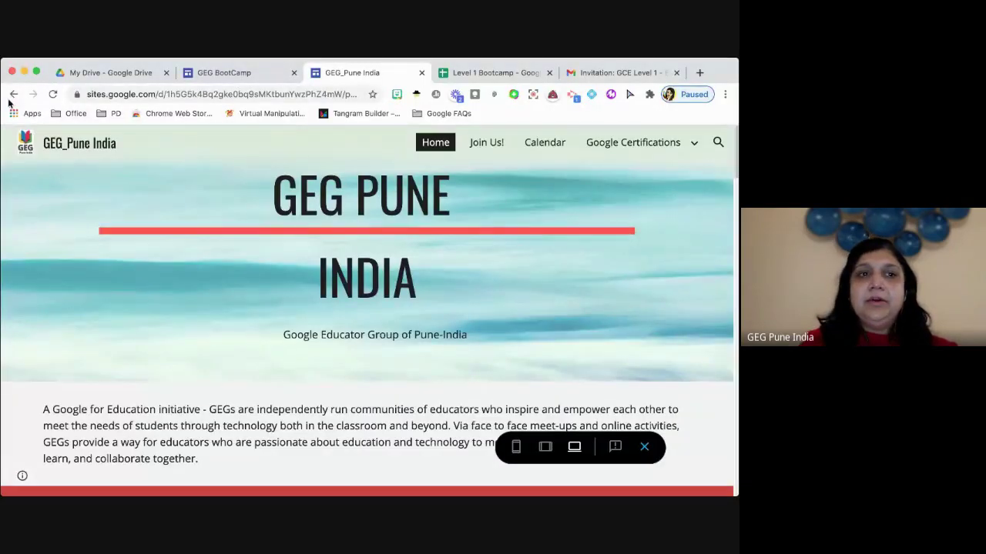
pyautogui.click(252, 71)
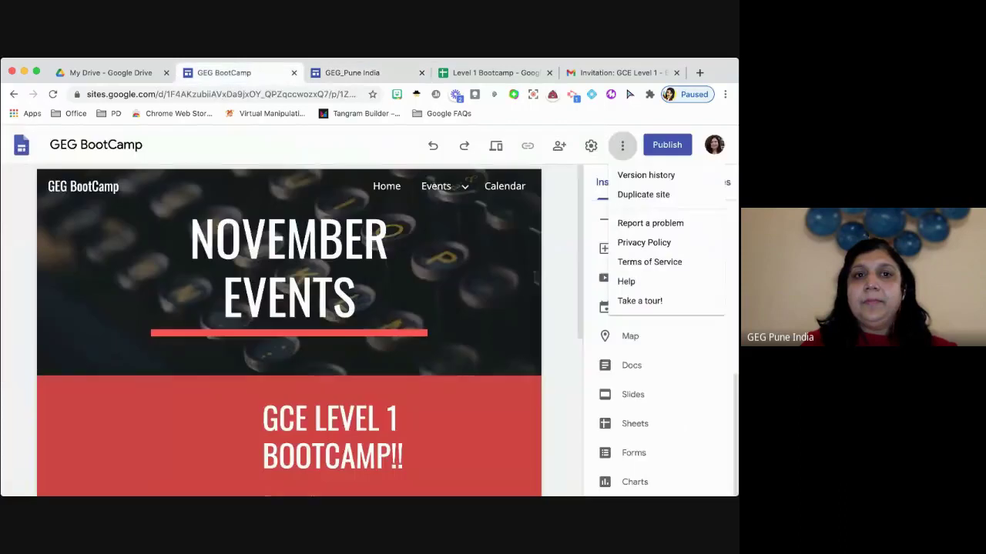
pyautogui.click(645, 178)
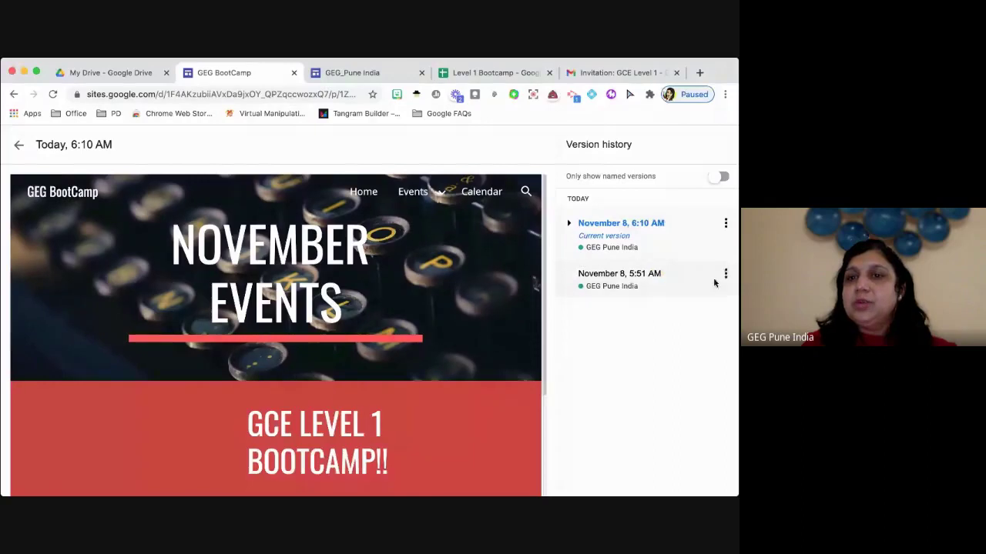
pyautogui.click(639, 302)
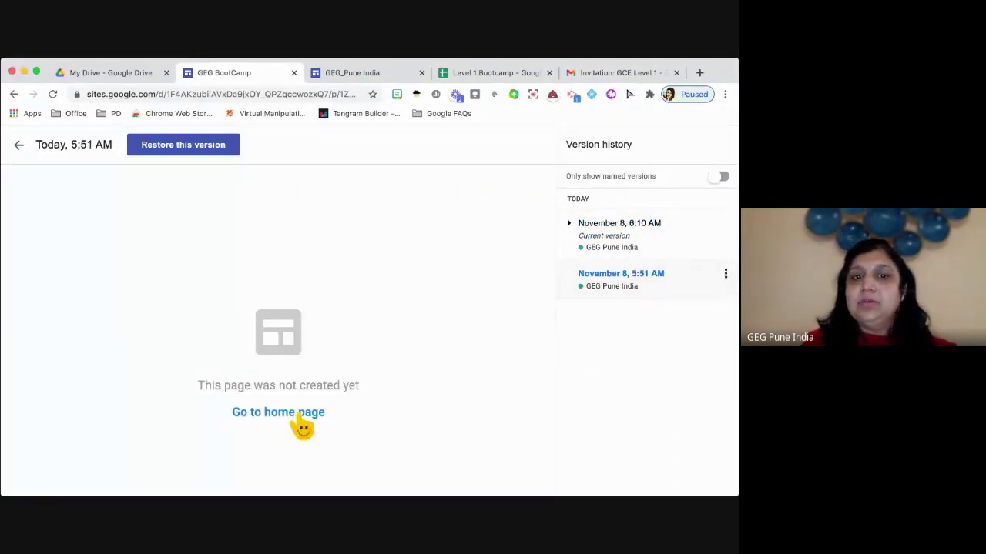
pyautogui.click(301, 414)
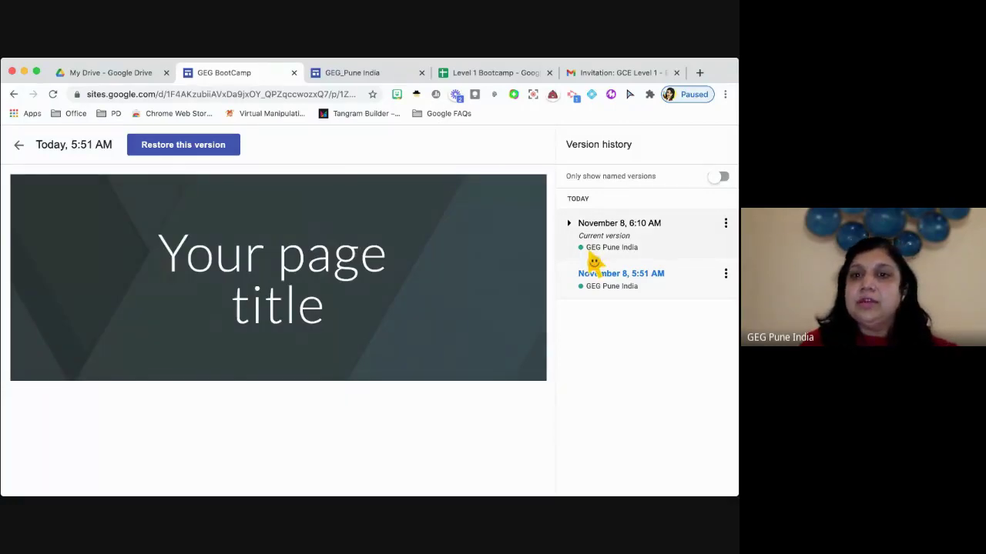
# View the current November 8, 6:10 AM version's home page, and return from the version history to the editor
pyautogui.click(638, 245)
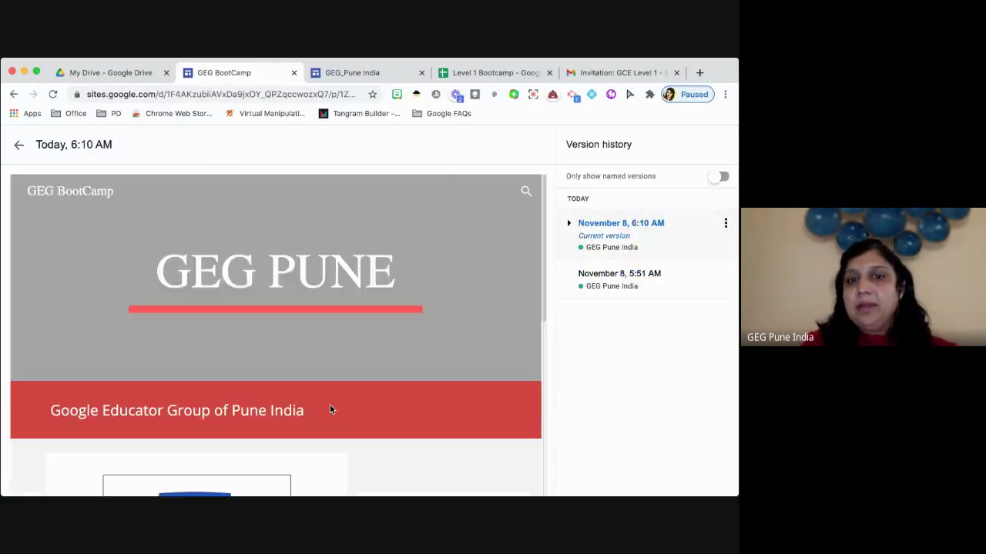
pyautogui.scroll(-2, 385, 414)
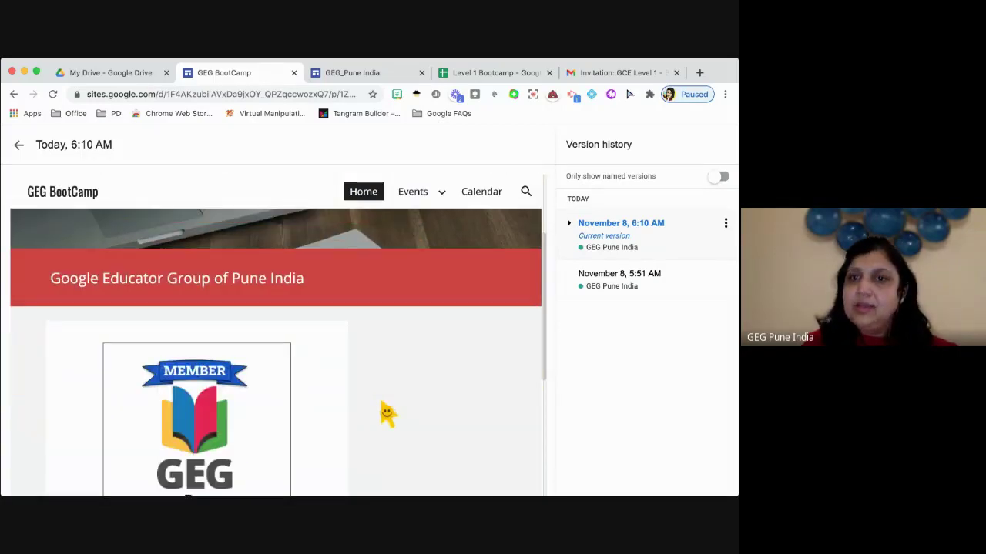
pyautogui.scroll(2, 387, 413)
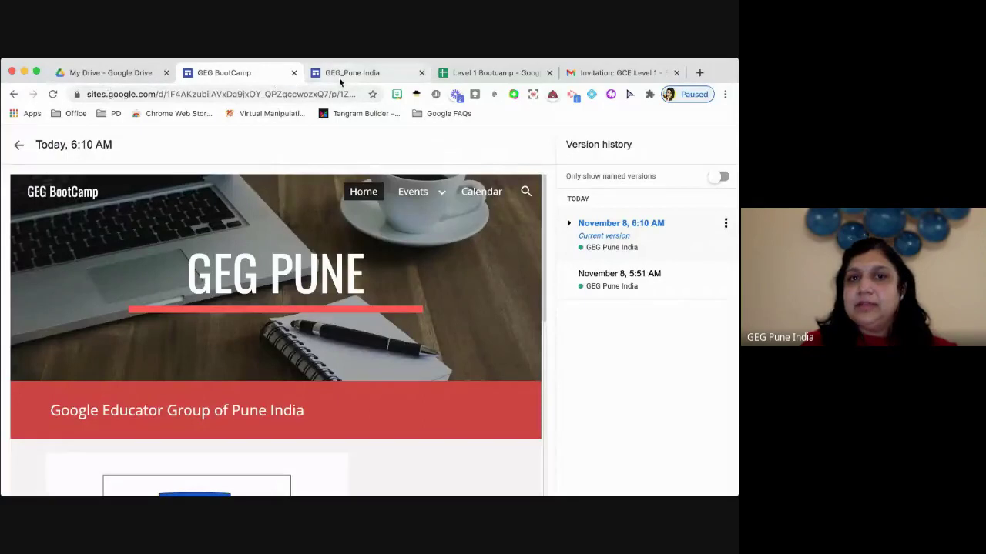
pyautogui.click(19, 145)
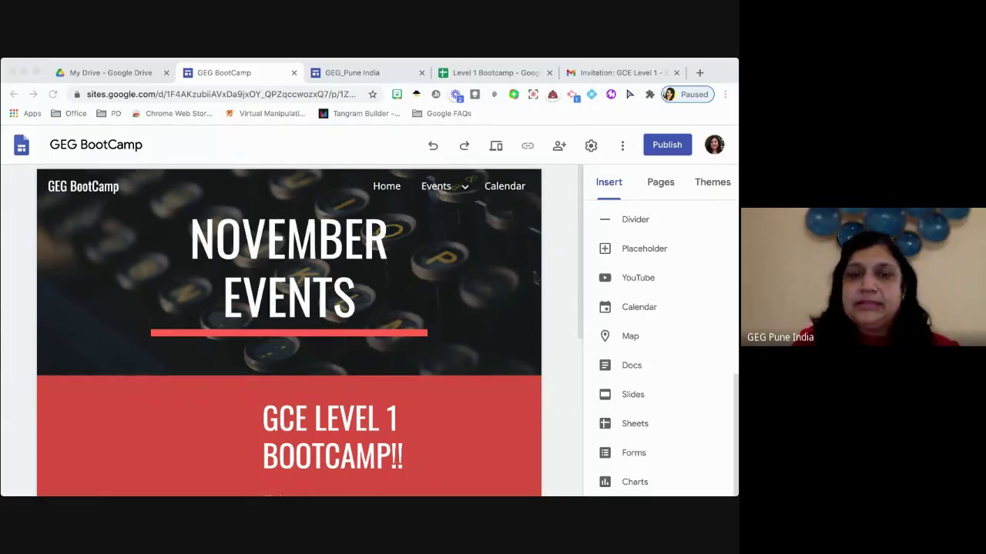
pyautogui.click(337, 164)
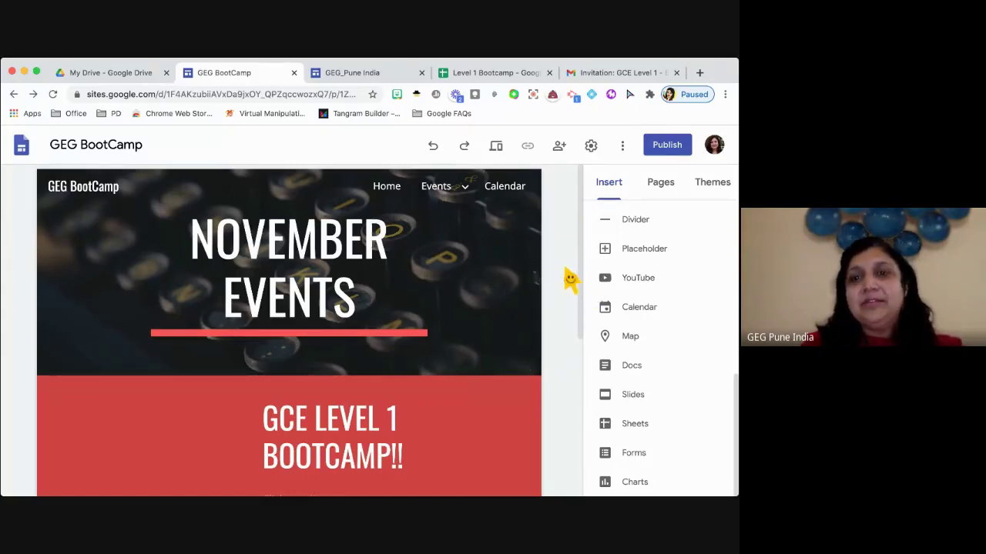
# Review the publishing options for the web address gegbootcamp and who can view the site, and cancel without publishing
pyautogui.click(681, 154)
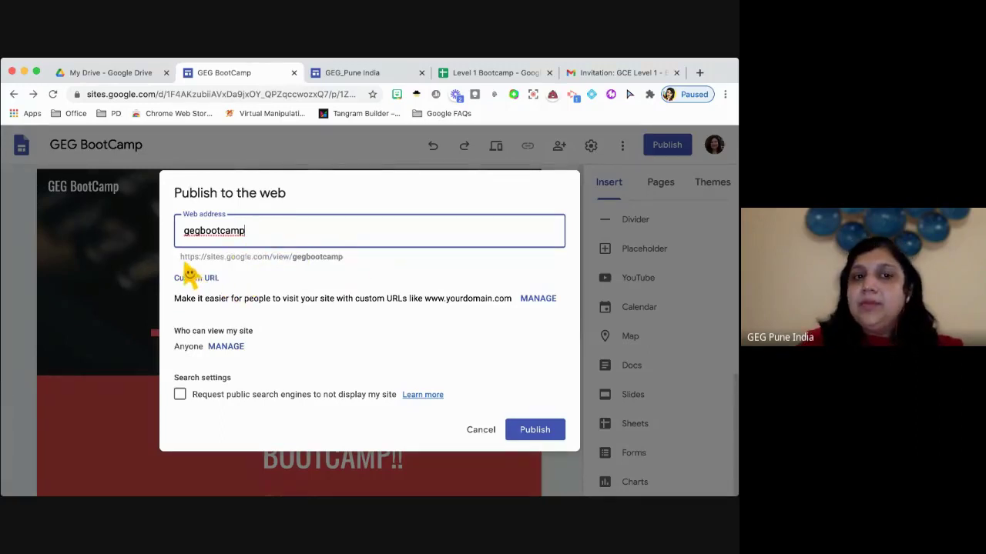
pyautogui.moveTo(180, 257); pyautogui.dragTo(350, 271)
pyautogui.click(356, 273)
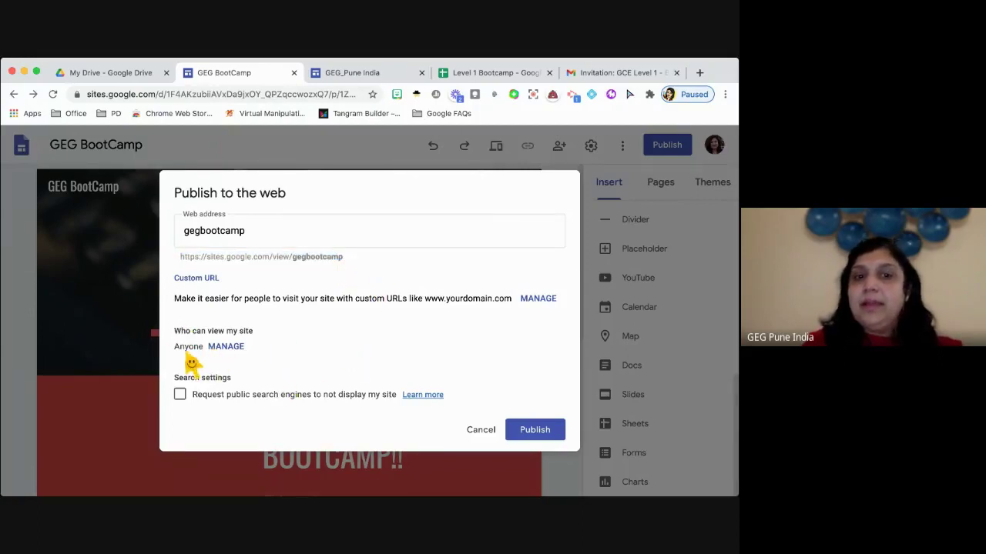
pyautogui.click(227, 349)
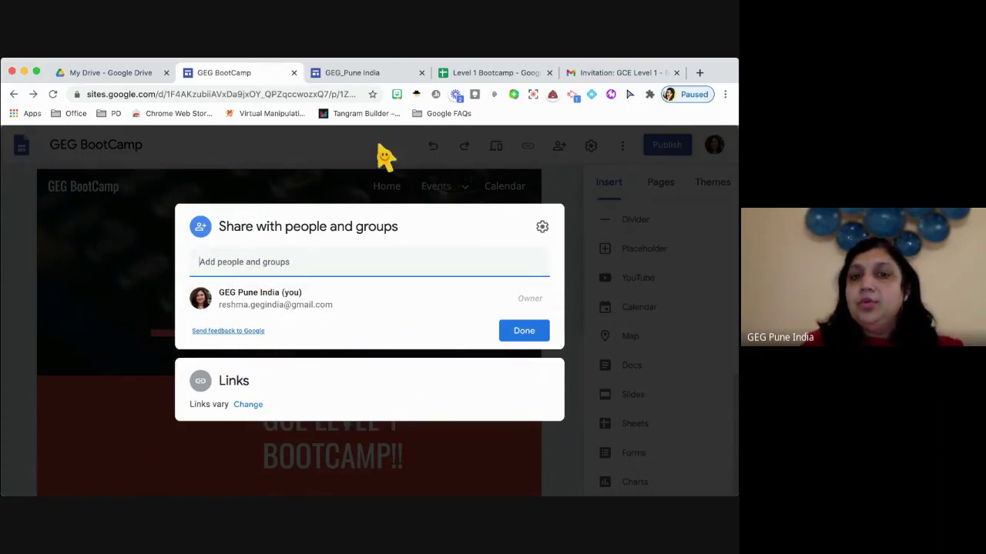
pyautogui.click(525, 338)
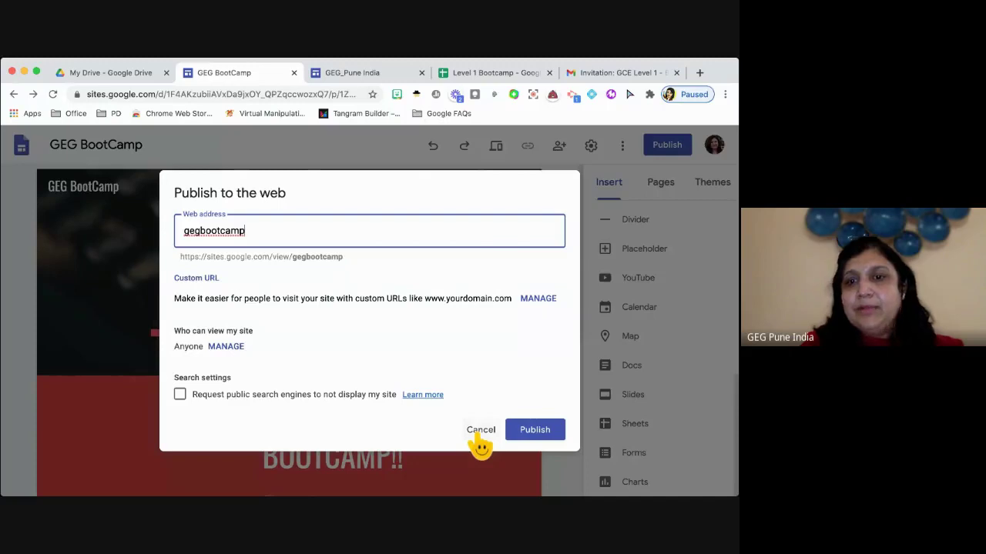
pyautogui.click(479, 431)
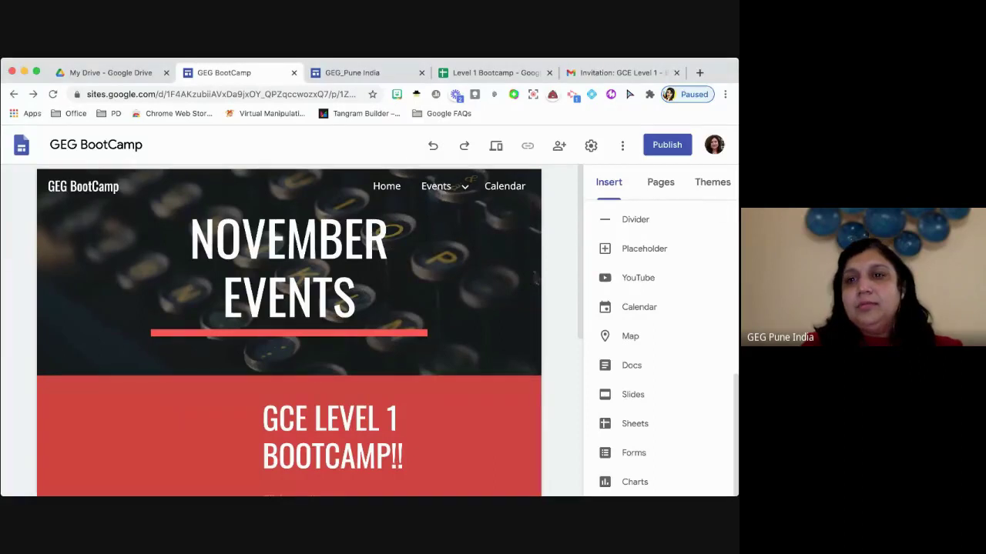
# Narrow the browser window showing the site editor
pyautogui.moveTo(733, 214); pyautogui.dragTo(401, 214)
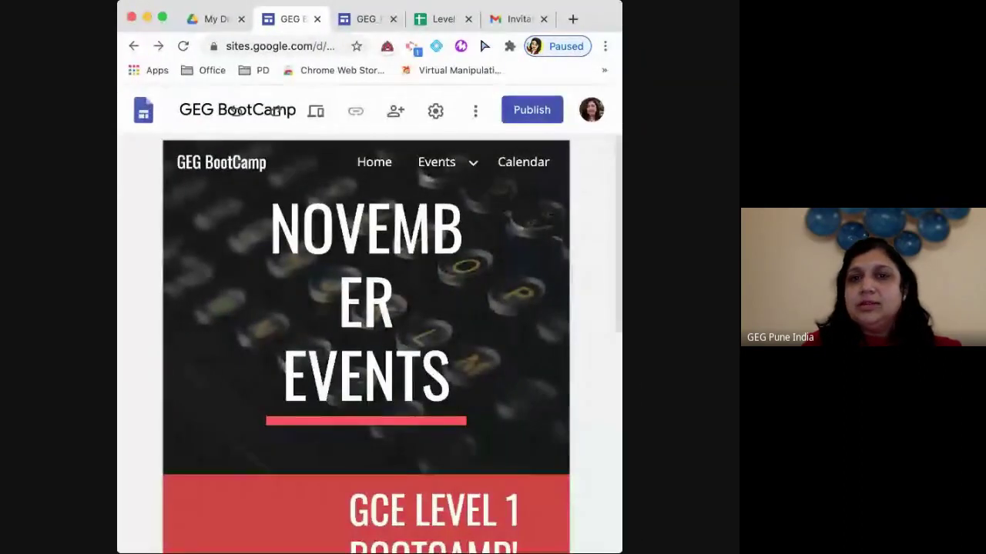
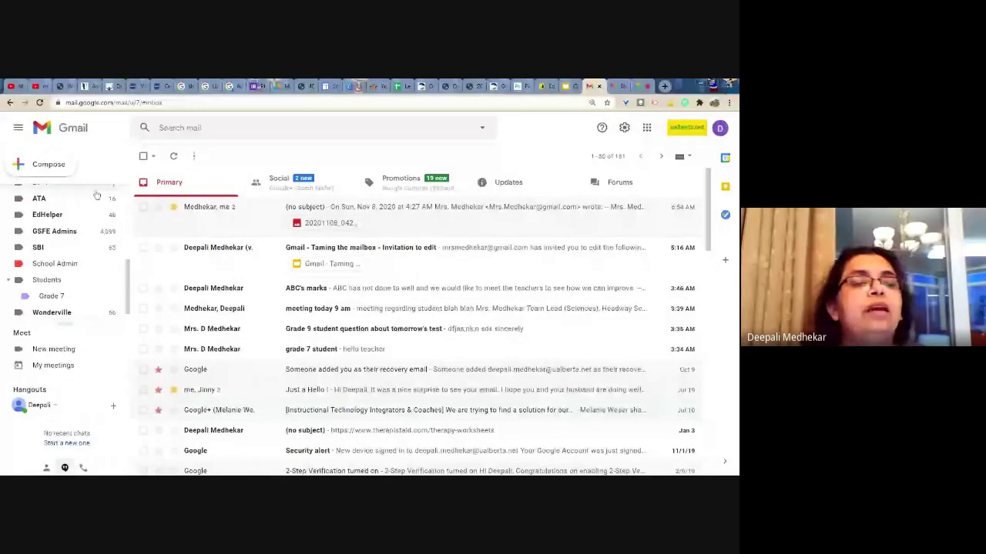
# Check the actions available for the first email in the Gmail inbox by selecting it, and deselect it
pyautogui.scroll(5, 77, 231)
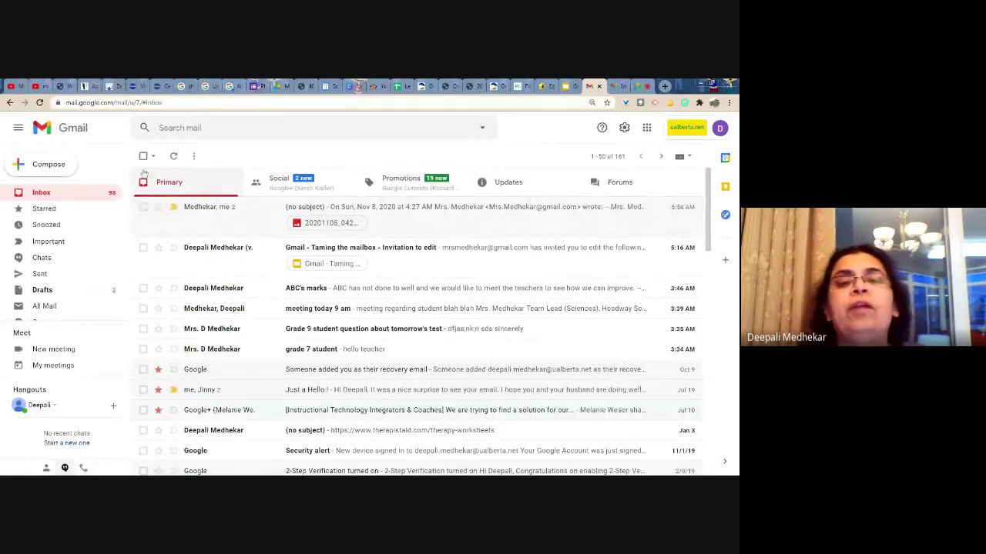
pyautogui.click(143, 208)
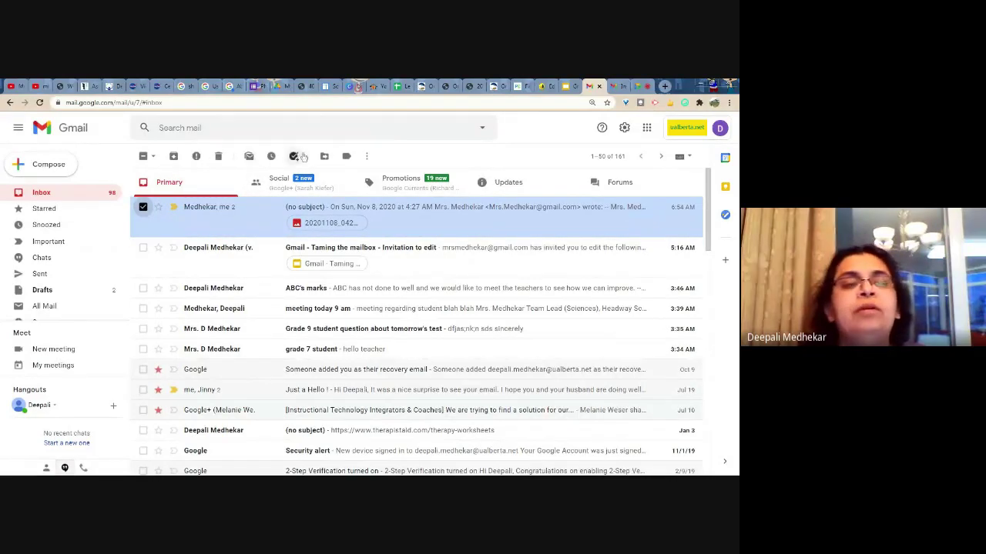
pyautogui.click(143, 208)
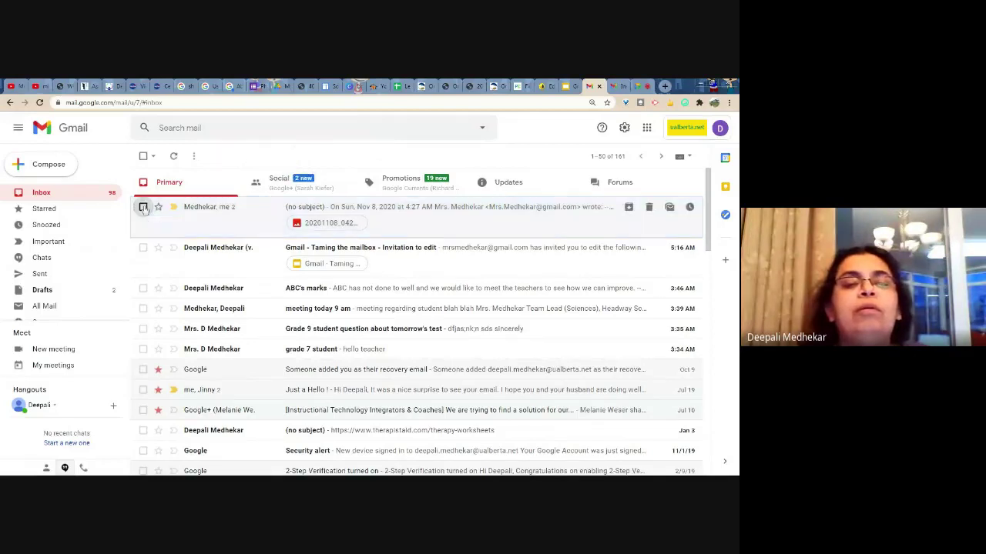
# Open the "ABC's marks" email and mark the conversation as important
pyautogui.click(369, 295)
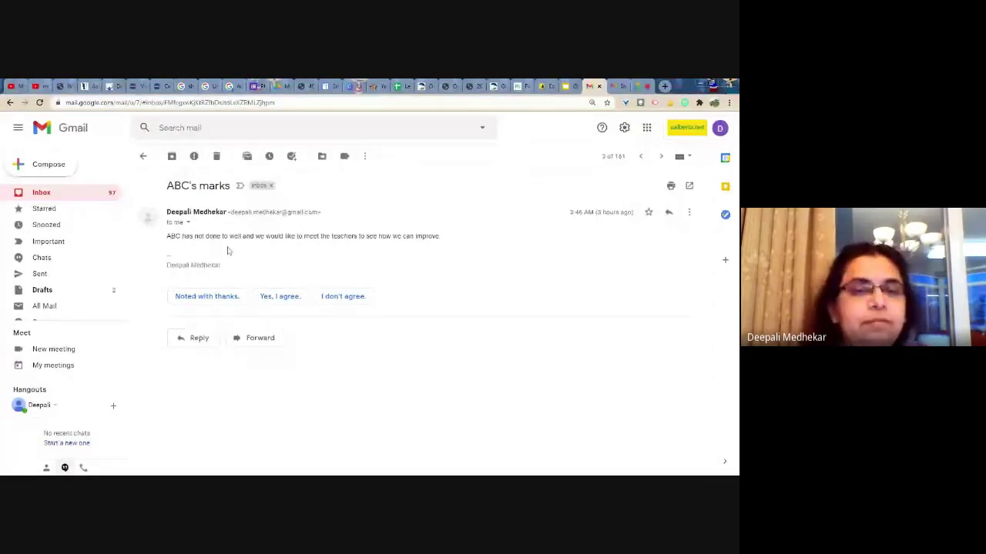
pyautogui.click(240, 187)
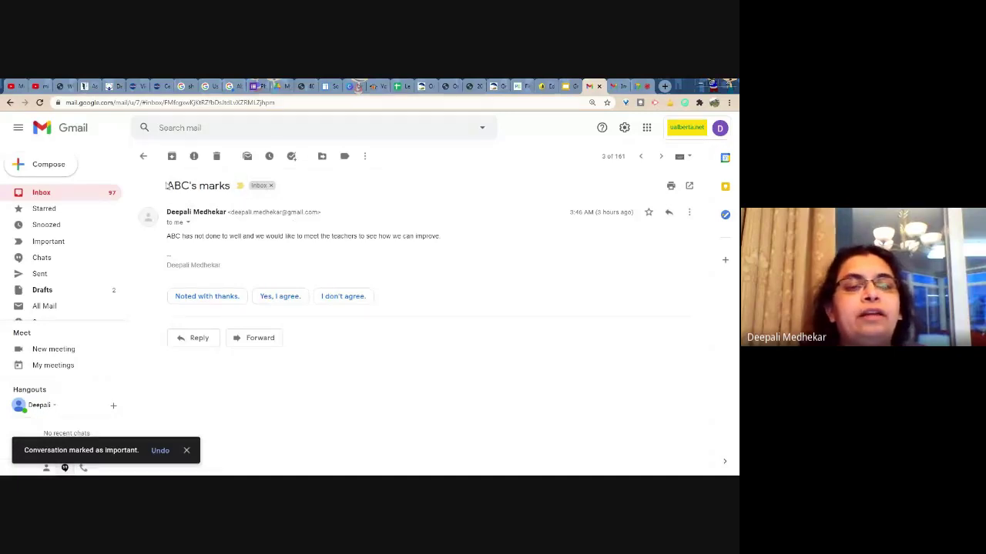
pyautogui.click(230, 187)
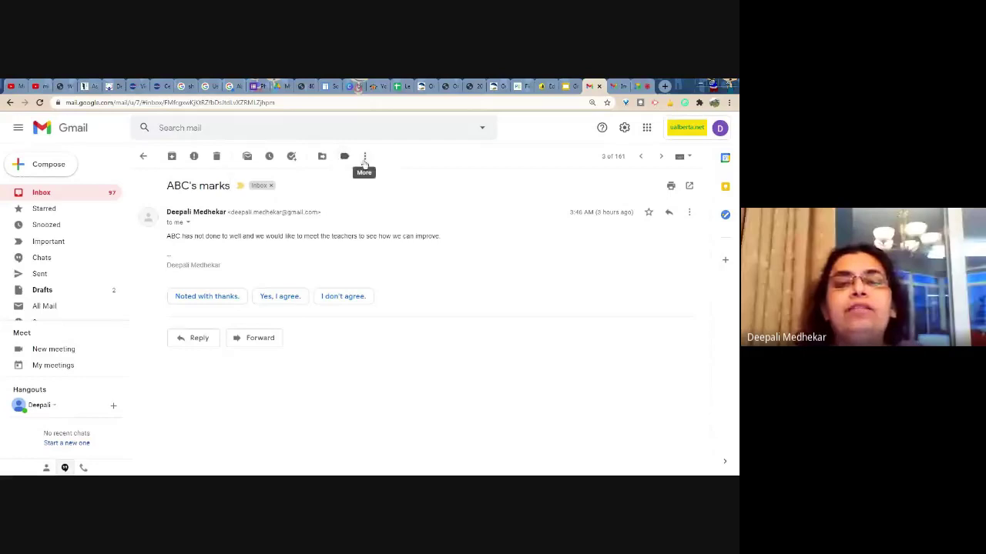
# View the additional actions available for the "ABC's marks" email, and return to the inbox
pyautogui.click(365, 157)
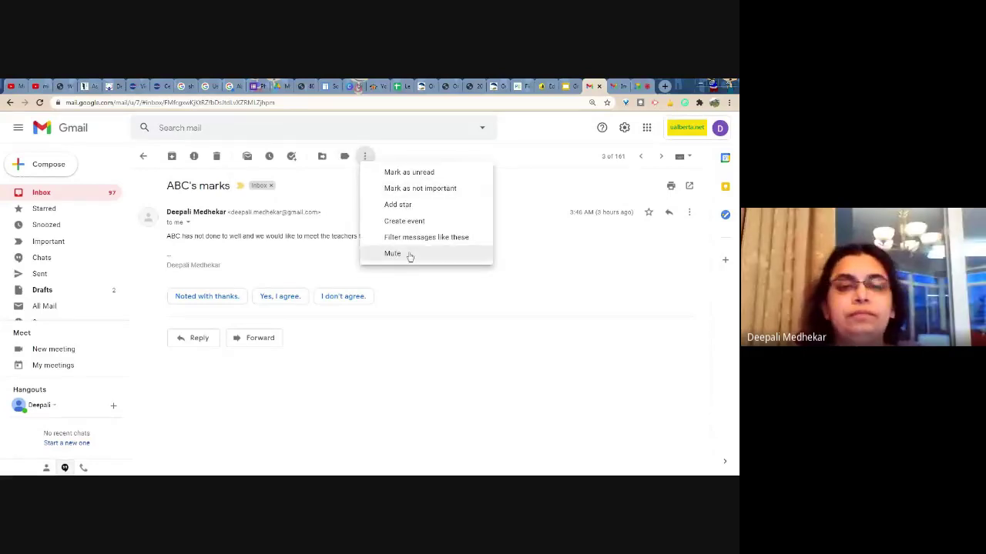
pyautogui.click(344, 175)
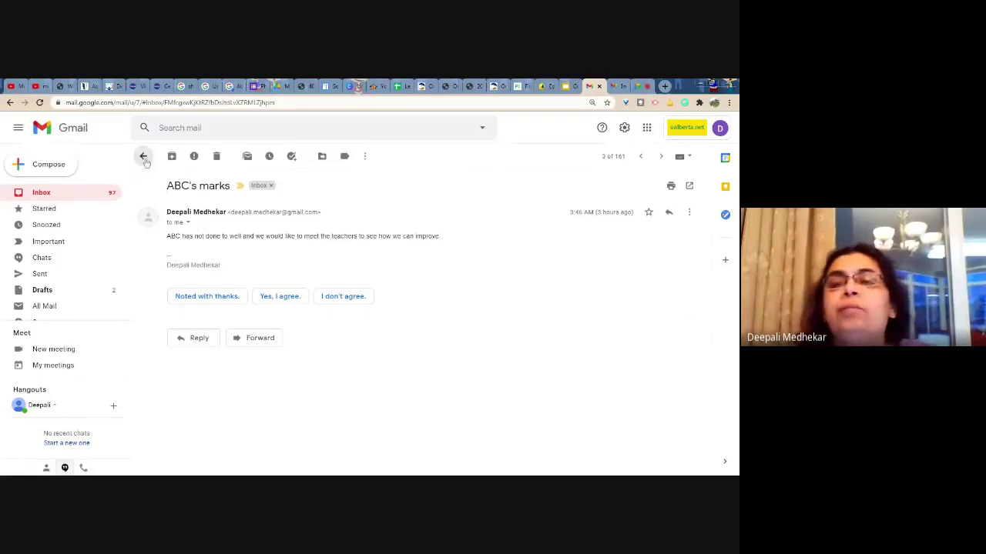
pyautogui.click(143, 156)
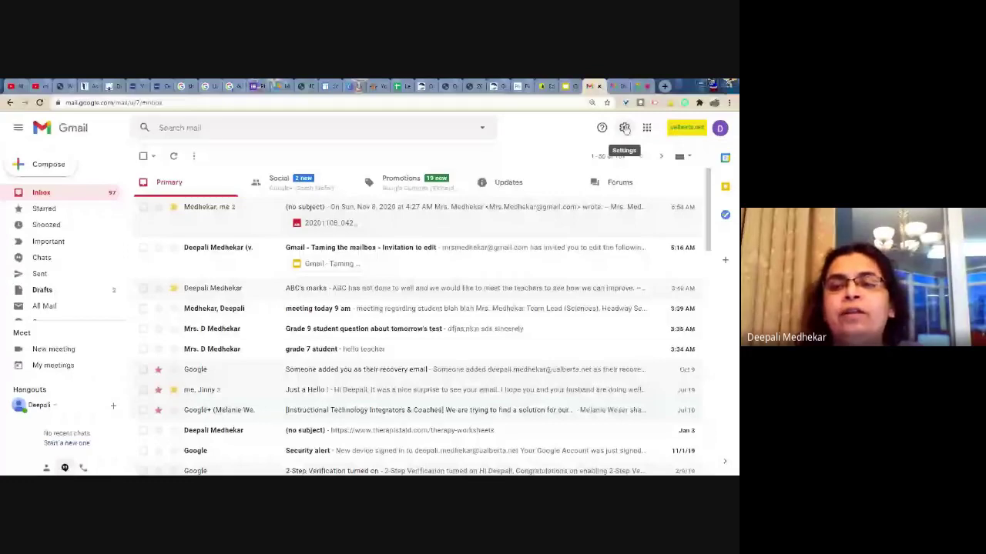
# Try the Compact and Comfortable inbox densities in the quick settings, and return the density to Default
pyautogui.click(625, 128)
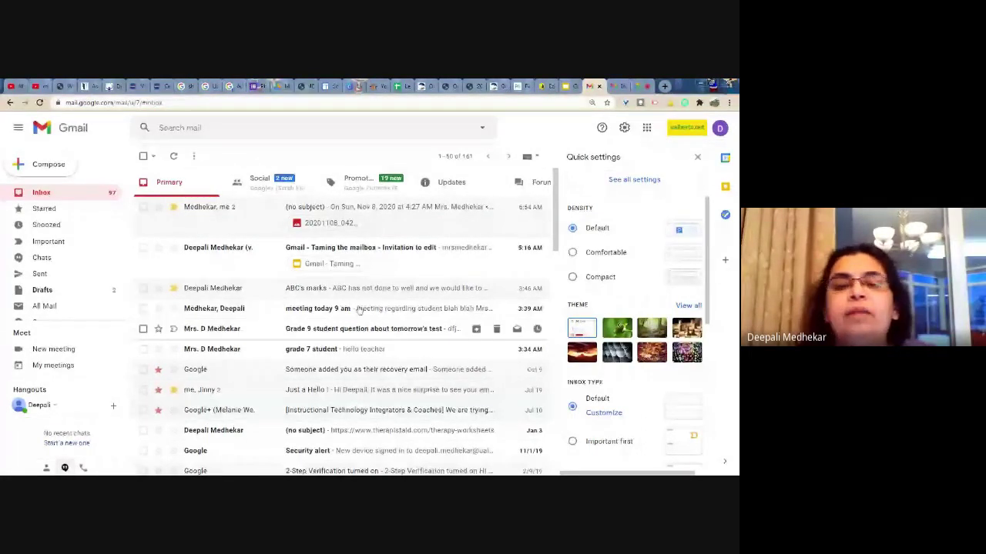
pyautogui.click(572, 278)
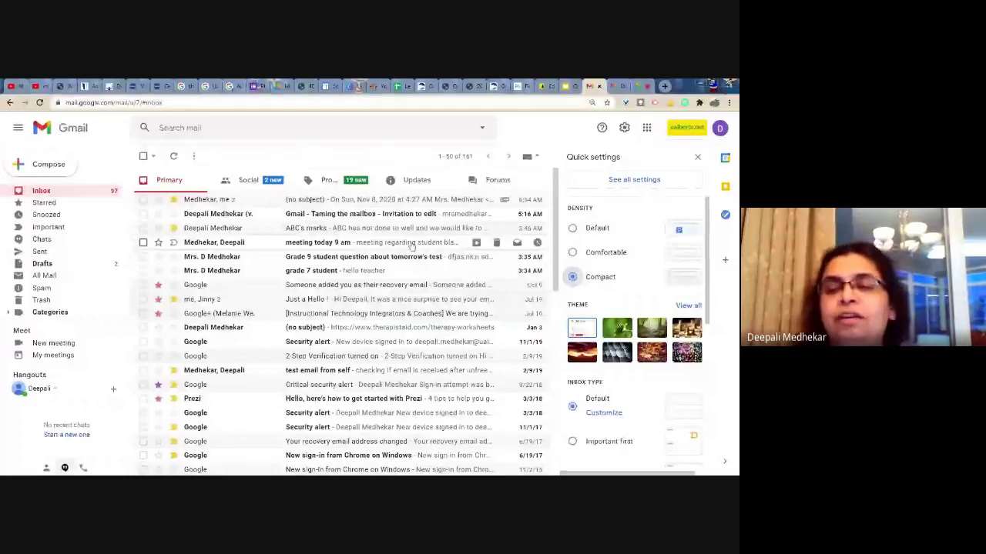
pyautogui.click(573, 229)
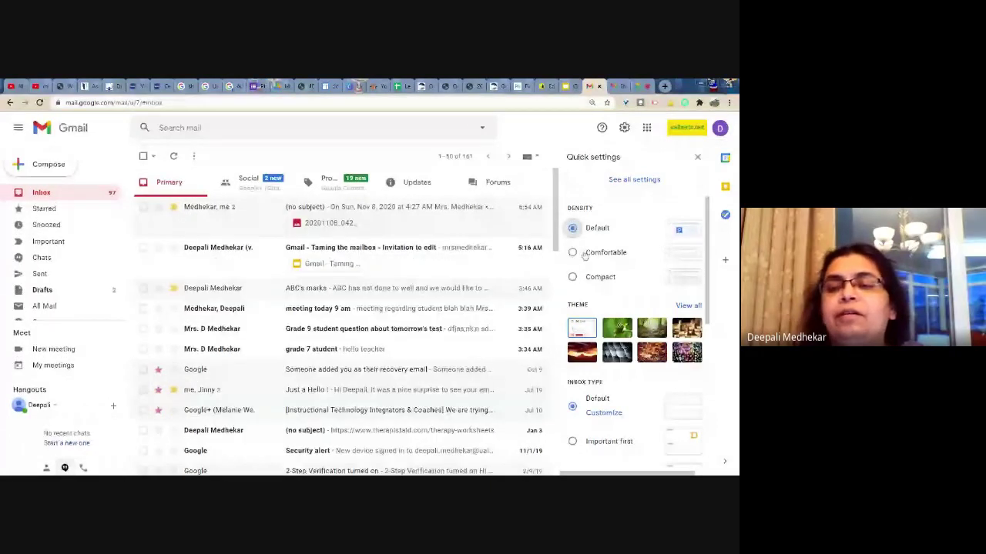
pyautogui.click(572, 253)
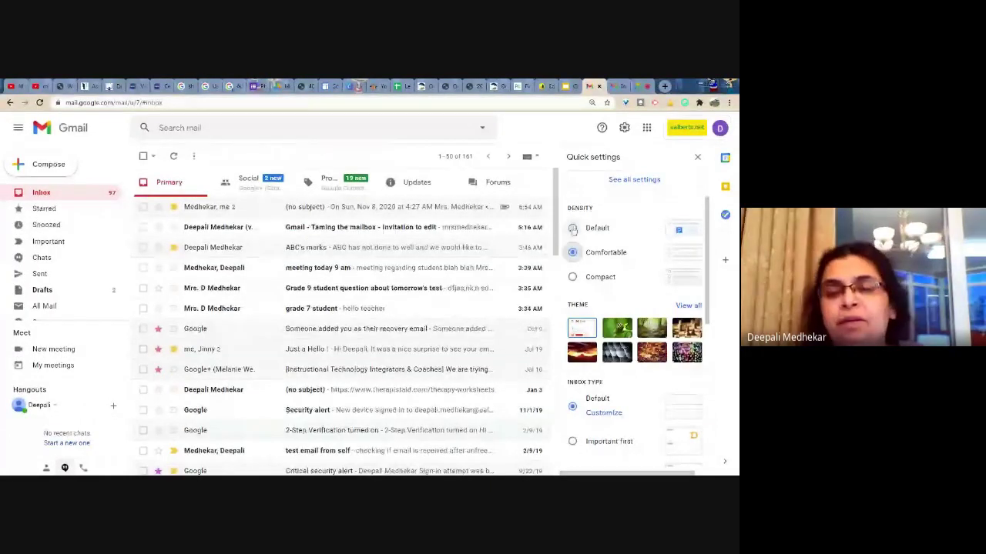
pyautogui.click(572, 229)
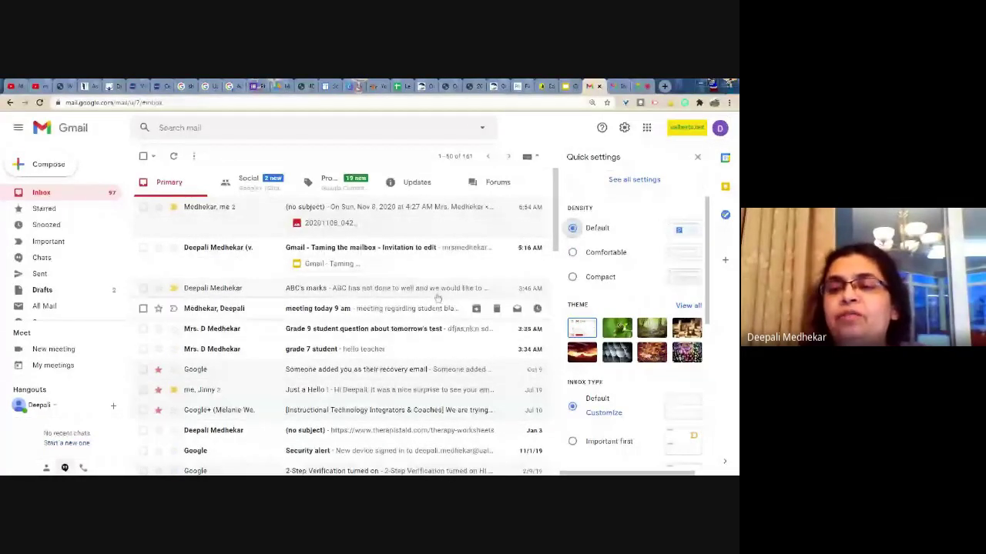
# Look through the quick settings options and try to apply the green caterpillar theme to the inbox
pyautogui.scroll(-3, 670, 338)
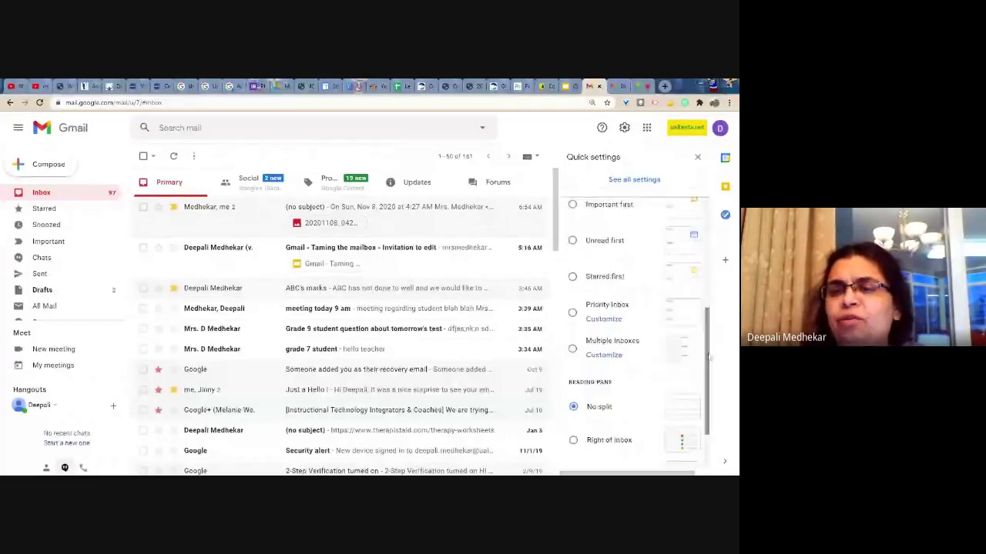
pyautogui.moveTo(708, 351); pyautogui.dragTo(706, 265)
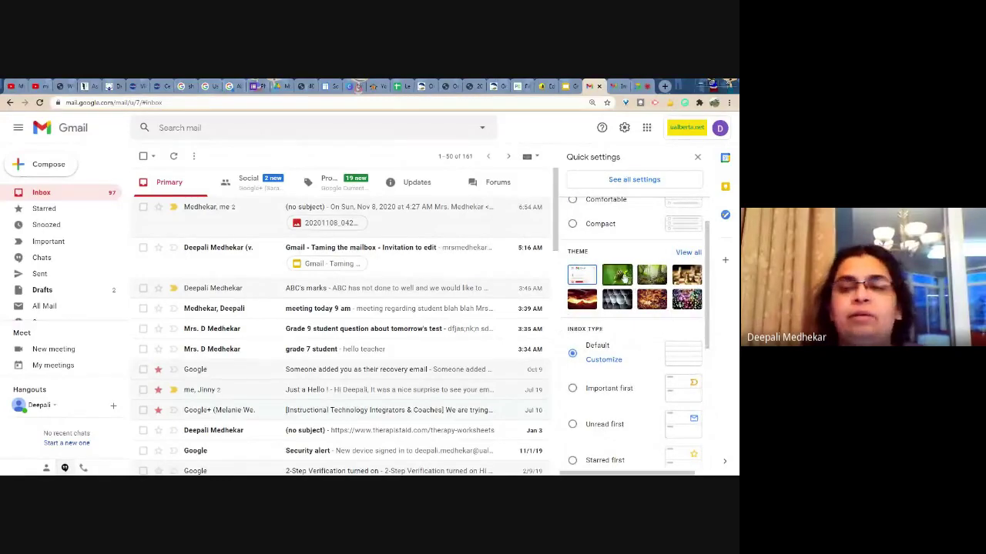
pyautogui.click(616, 280)
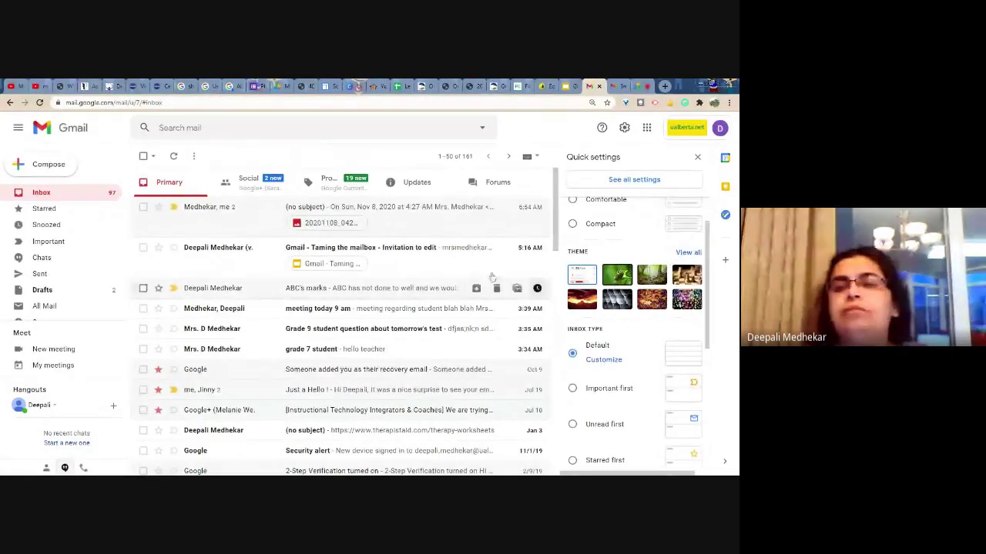
pyautogui.click(616, 276)
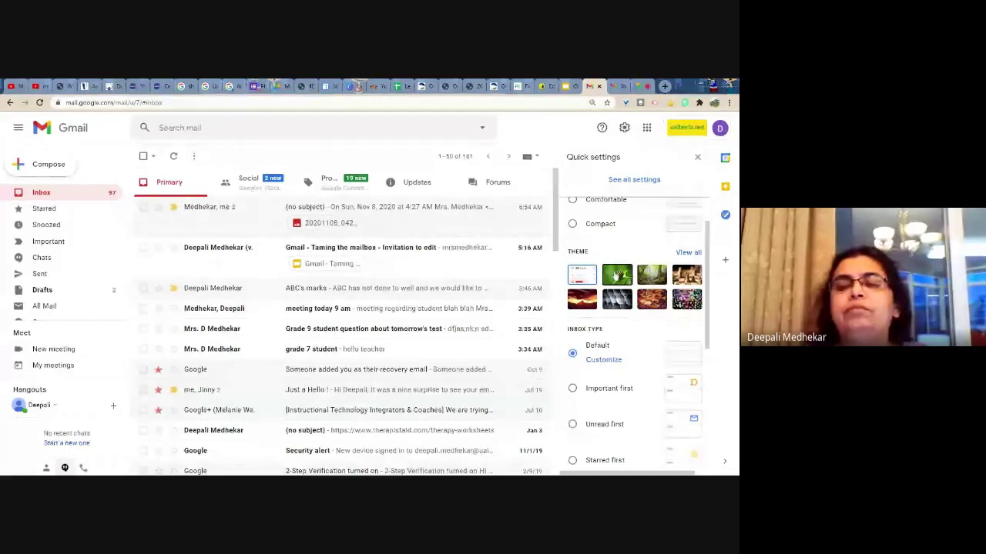
# Check the "Personalizing the Inbox" slide in Google Slides and the Google Meet chat, and return to the Gmail inbox with quick settings
pyautogui.click(566, 86)
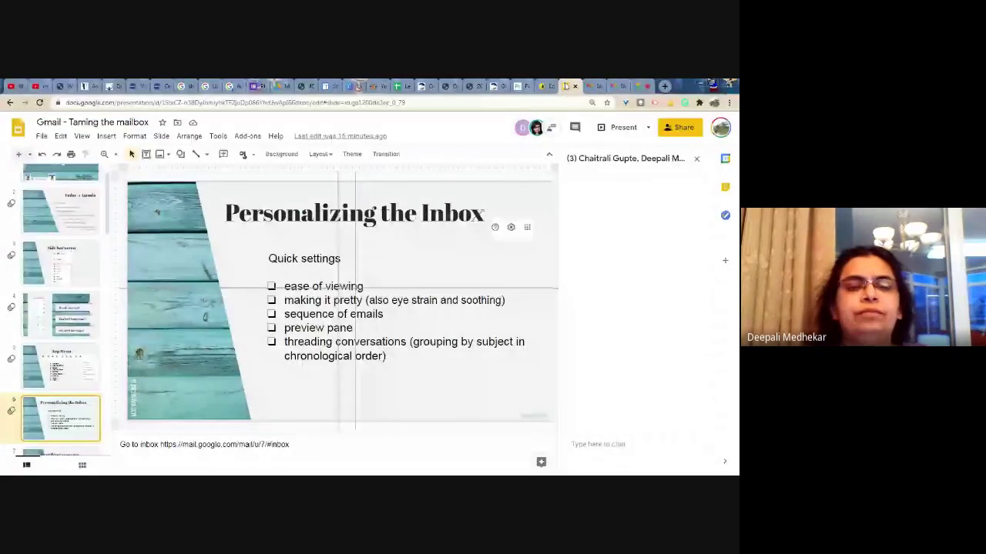
pyautogui.click(641, 86)
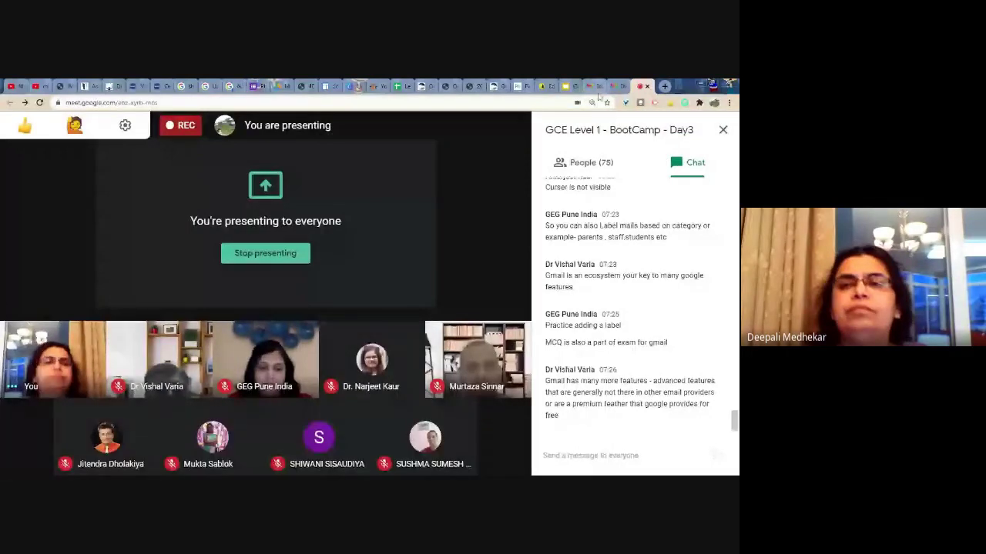
pyautogui.click(616, 86)
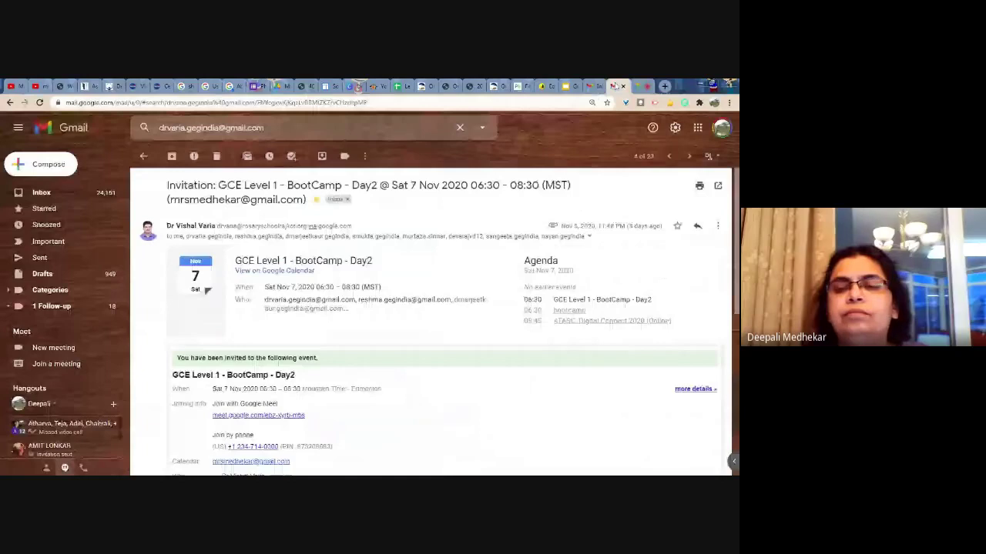
pyautogui.click(589, 86)
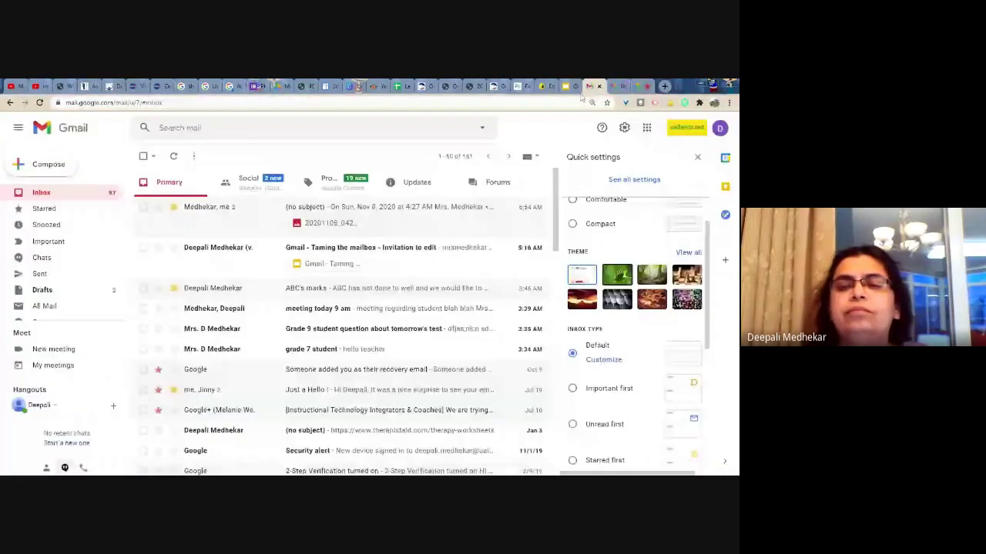
# Choose the green caterpillar photo from the full theme collection and save it as the inbox theme
pyautogui.click(689, 253)
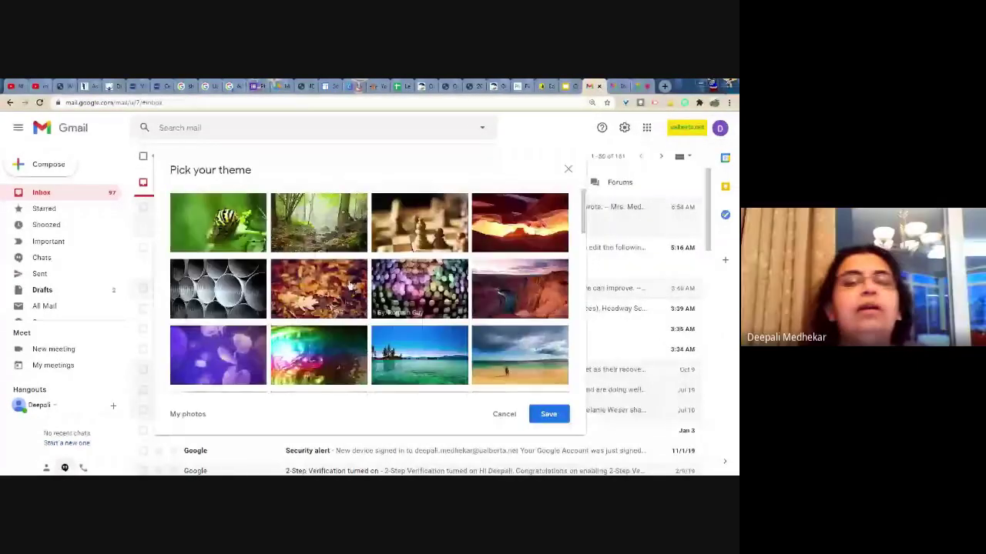
pyautogui.click(227, 230)
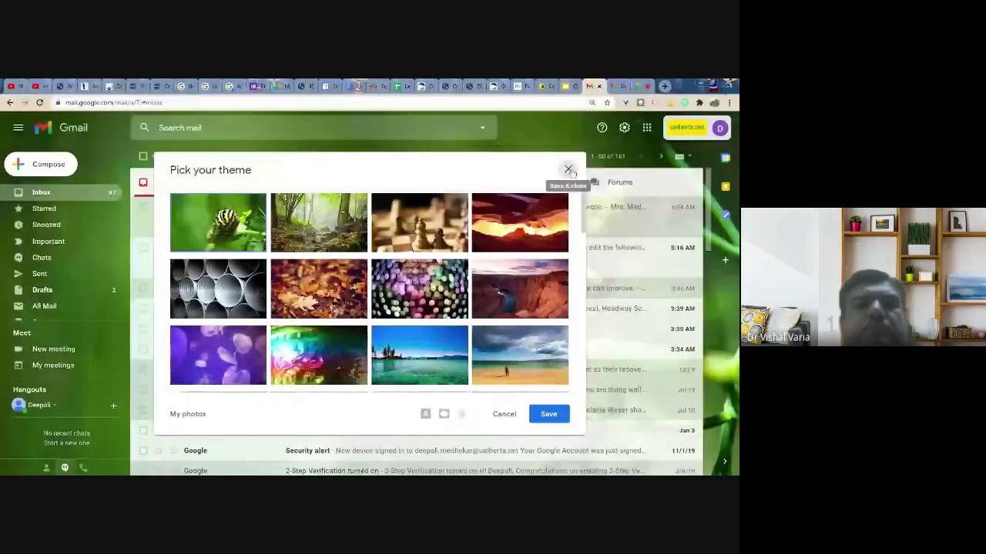
pyautogui.click(568, 169)
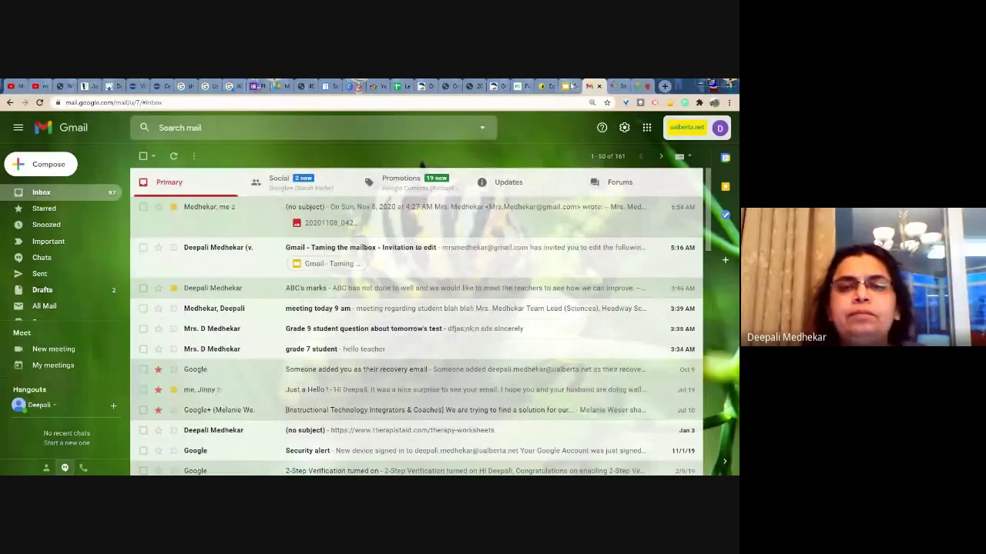
pyautogui.click(570, 86)
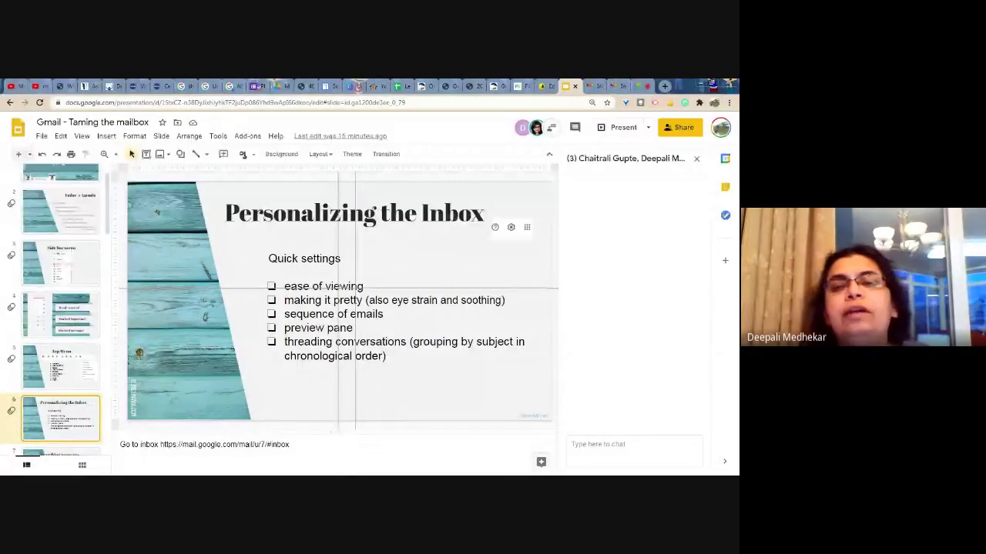
pyautogui.click(616, 85)
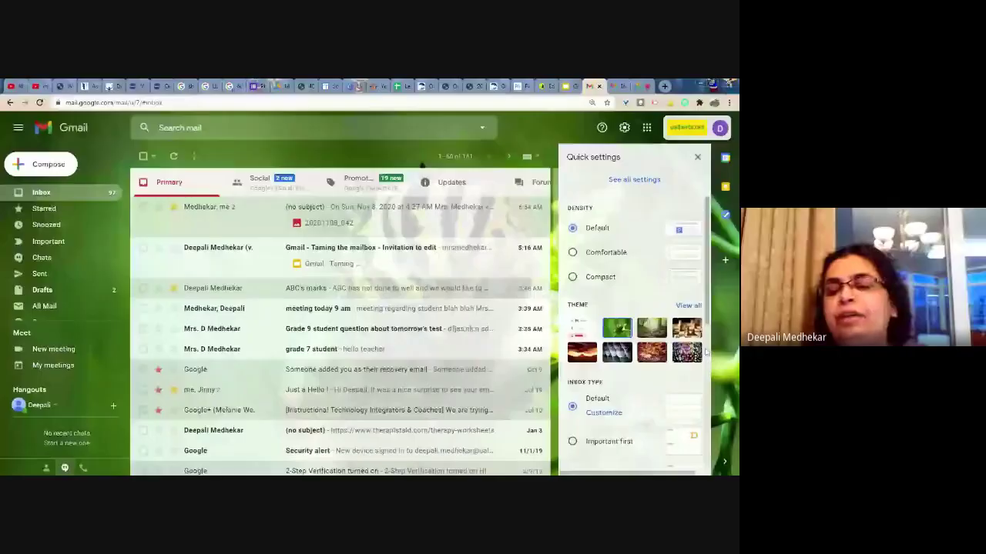
pyautogui.scroll(-3, 623, 409)
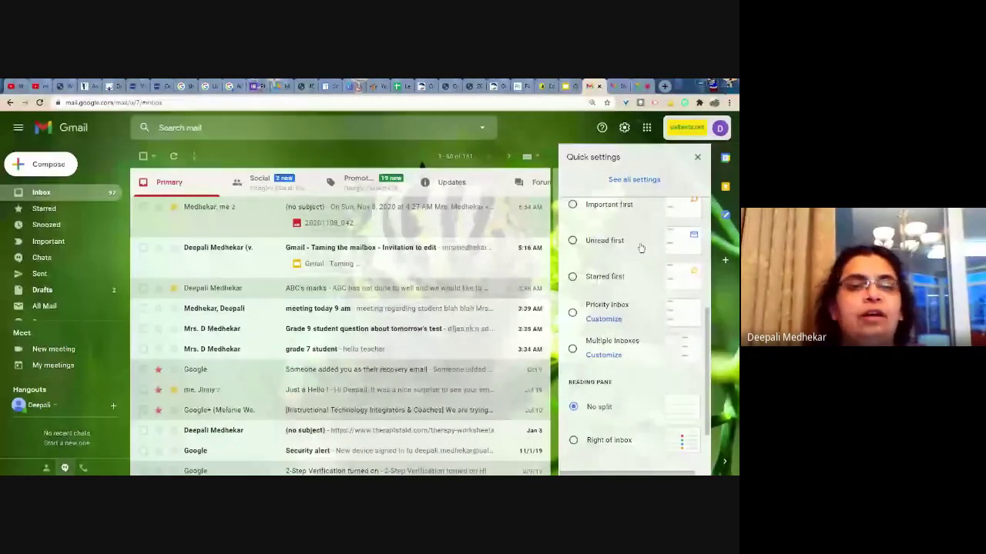
pyautogui.click(636, 181)
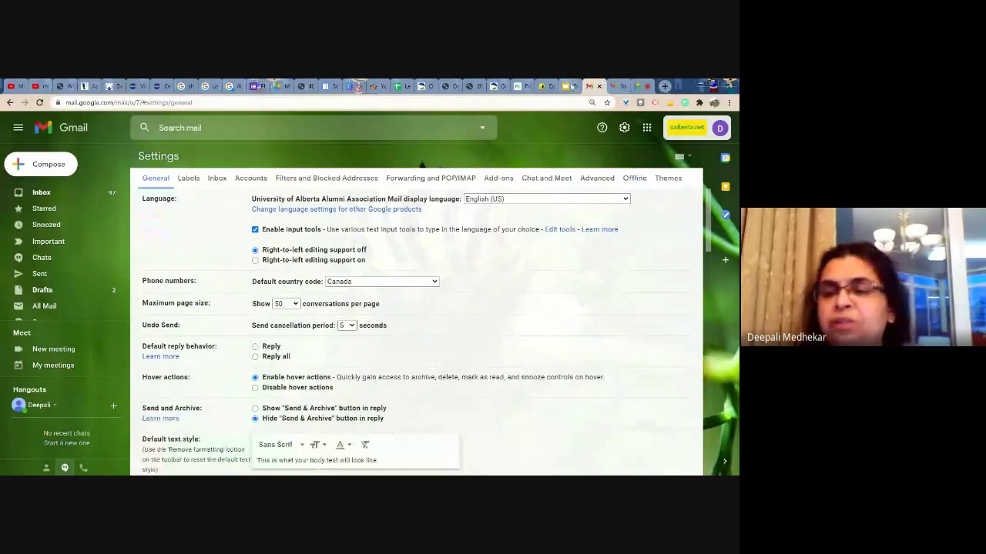
# Switch to the "Gmail - Taming the mailbox" presentation and go through the slides from "Top Menu" to "Searching messages"
pyautogui.click(570, 87)
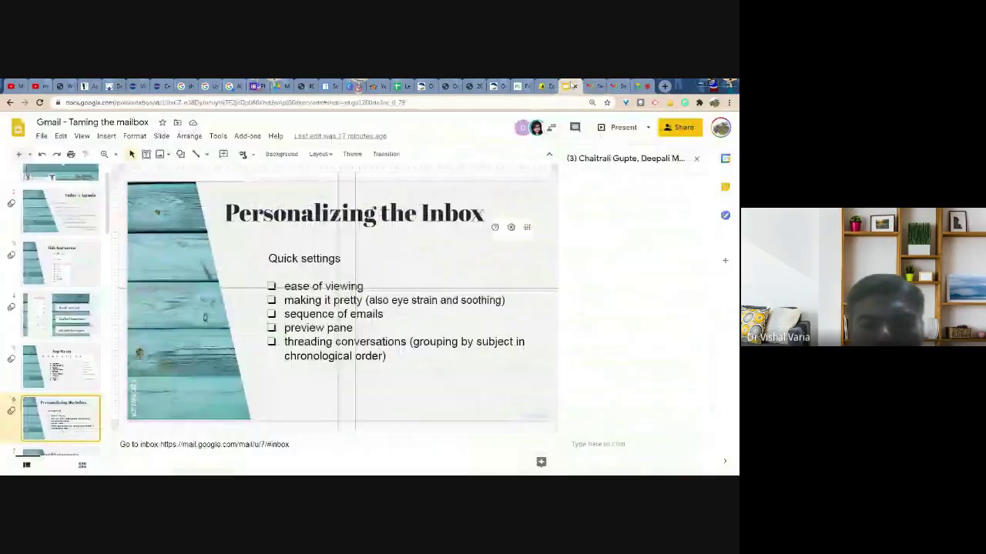
pyautogui.click(93, 355)
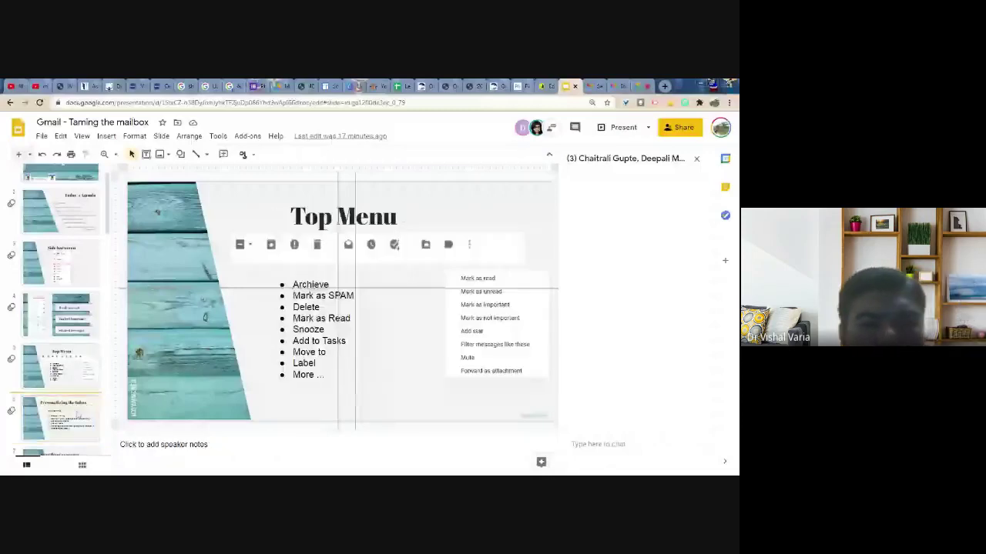
pyautogui.press('Down')
pyautogui.press('Down')
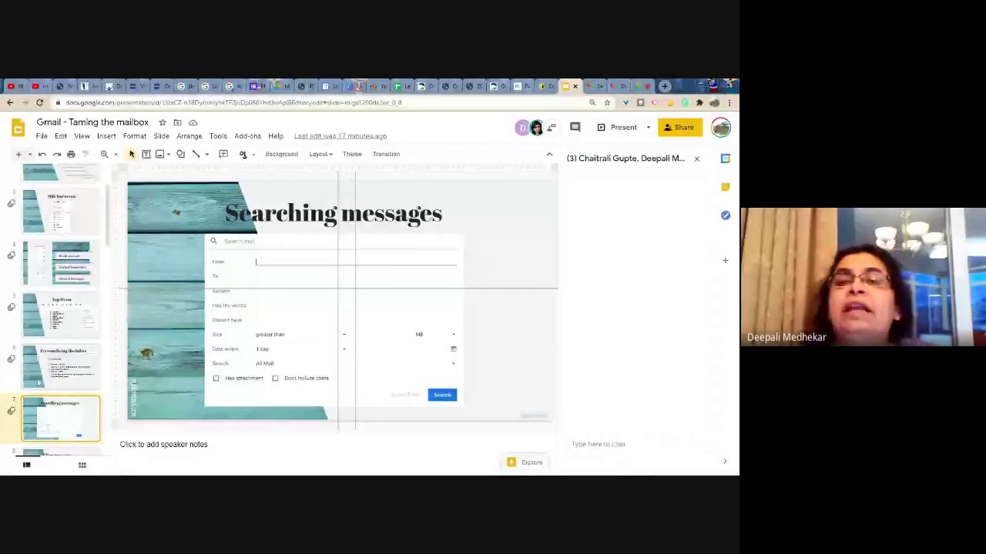
pyautogui.press('Up')
pyautogui.press('Down')
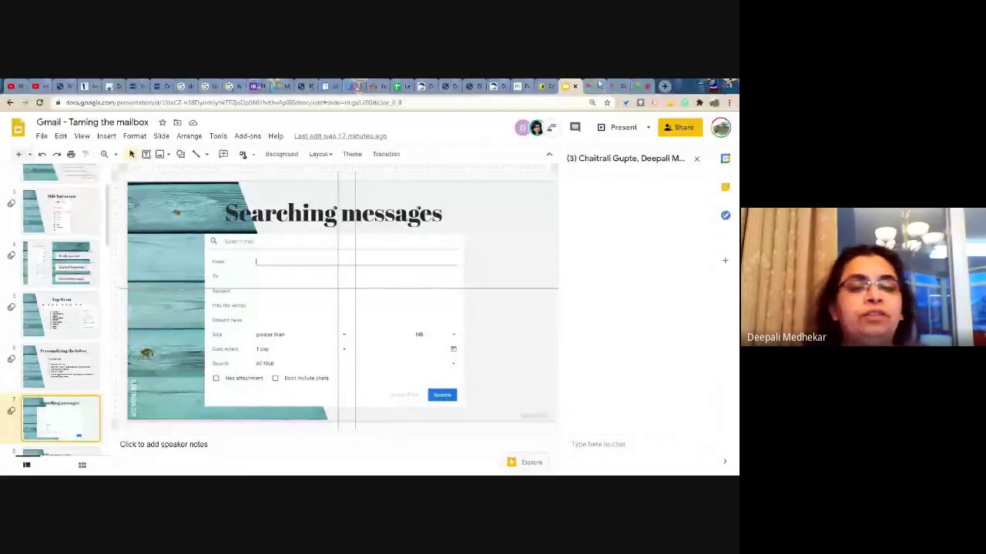
# Review Gmail's General settings from language through conversation view, stars and signature to the vacation responder, and return to the inbox
pyautogui.click(597, 85)
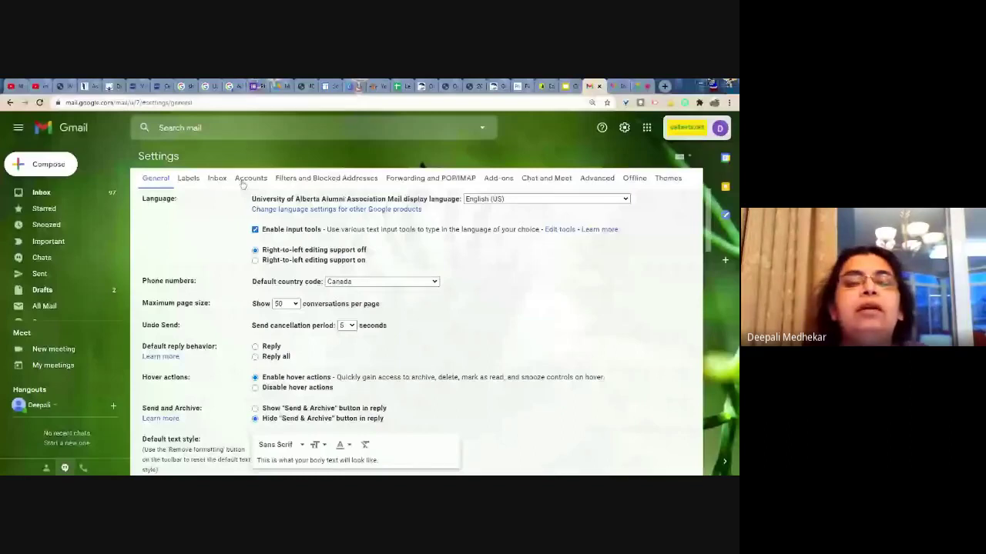
pyautogui.scroll(-5, 207, 362)
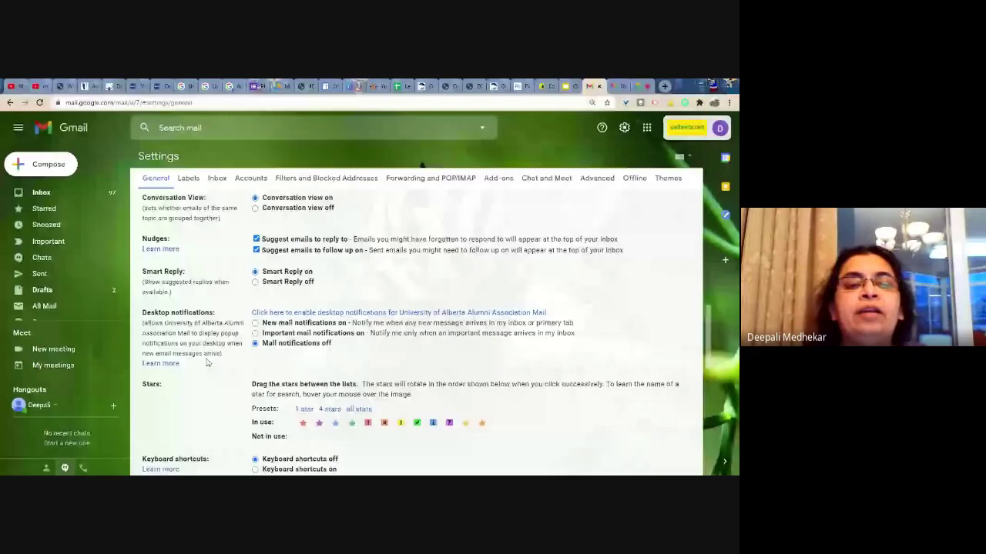
pyautogui.scroll(-3, 206, 362)
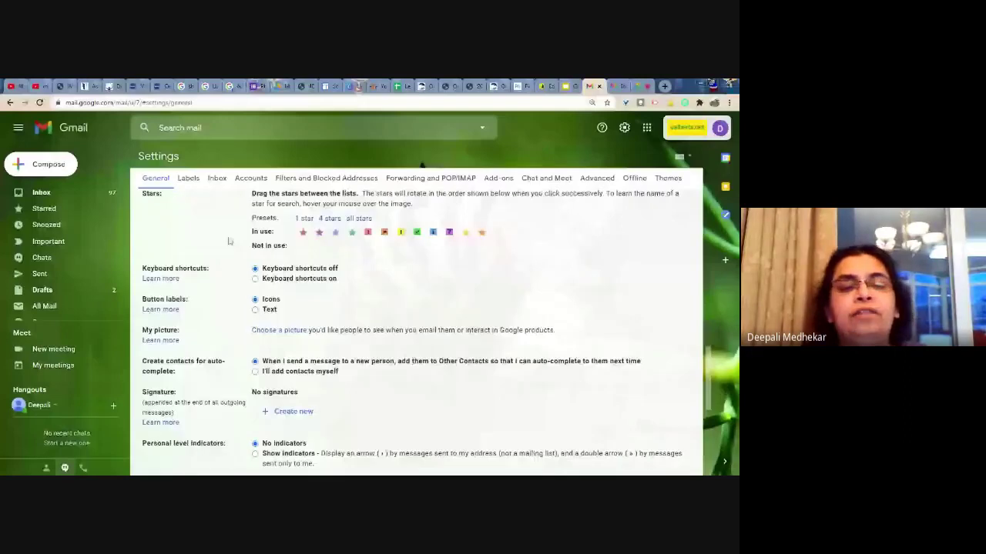
pyautogui.scroll(1, 222, 238)
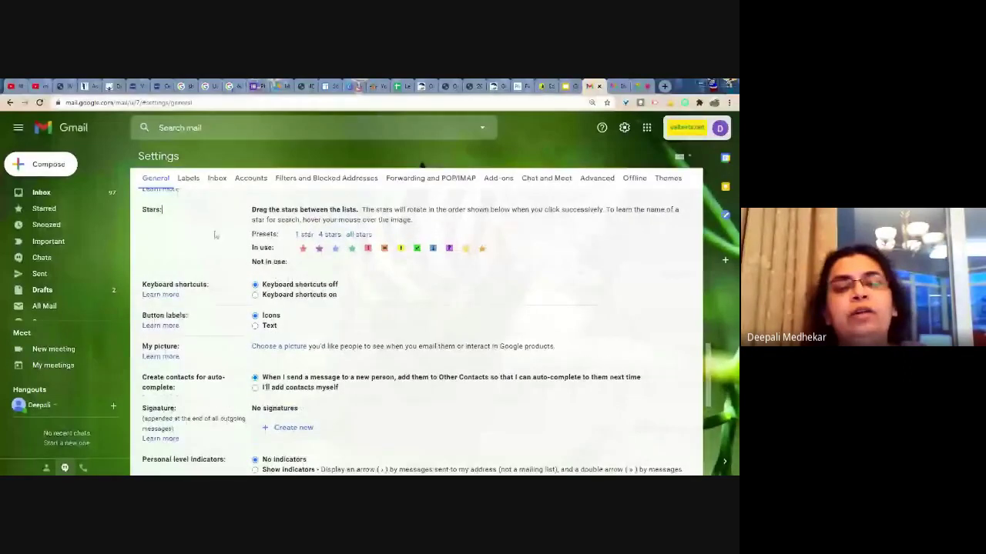
pyautogui.scroll(2, 304, 283)
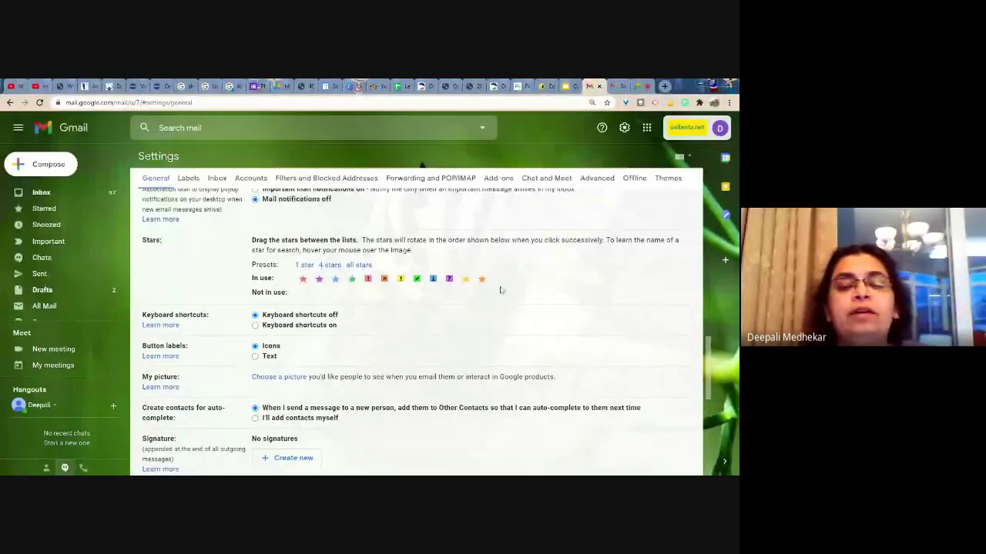
pyautogui.scroll(-3, 499, 289)
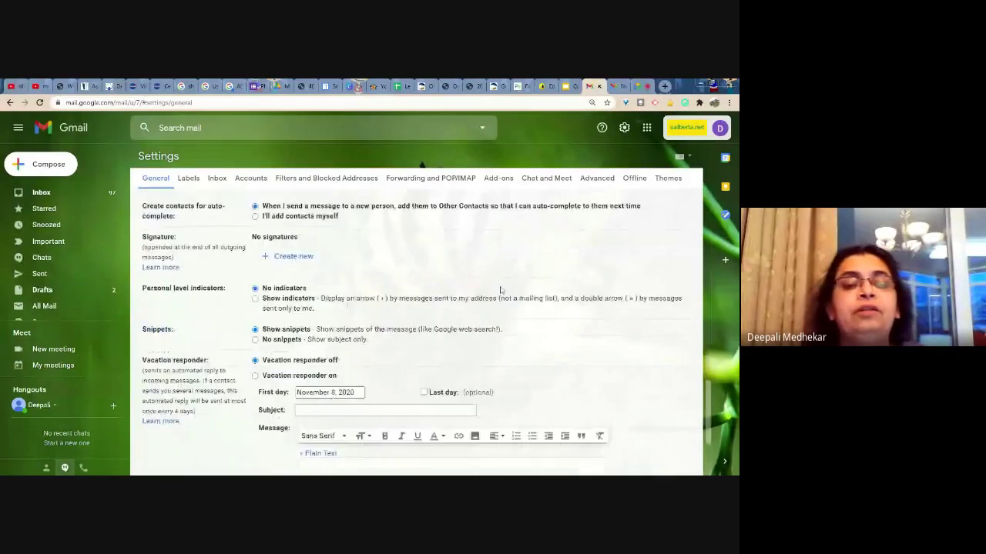
pyautogui.scroll(-2, 500, 289)
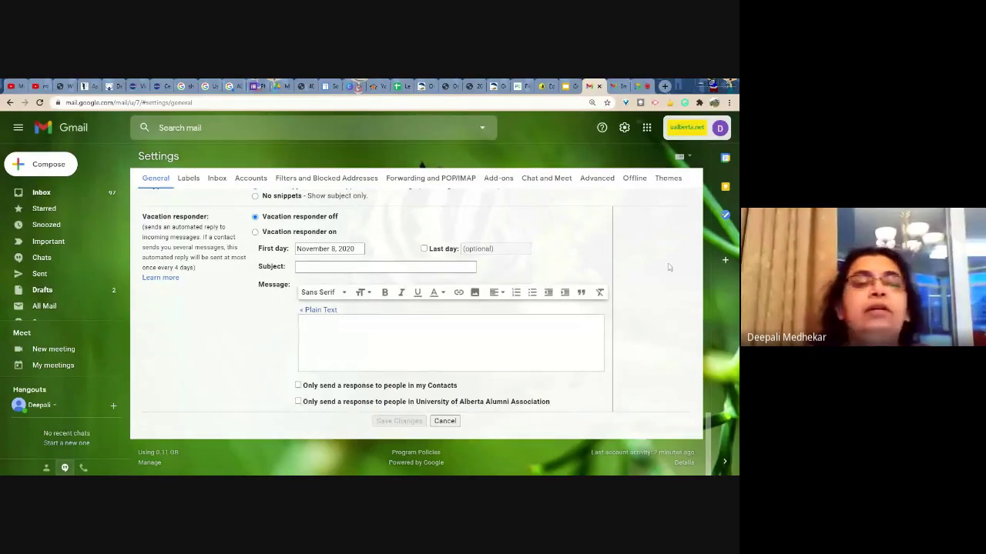
pyautogui.scroll(1, 668, 267)
pyautogui.scroll(3, 669, 267)
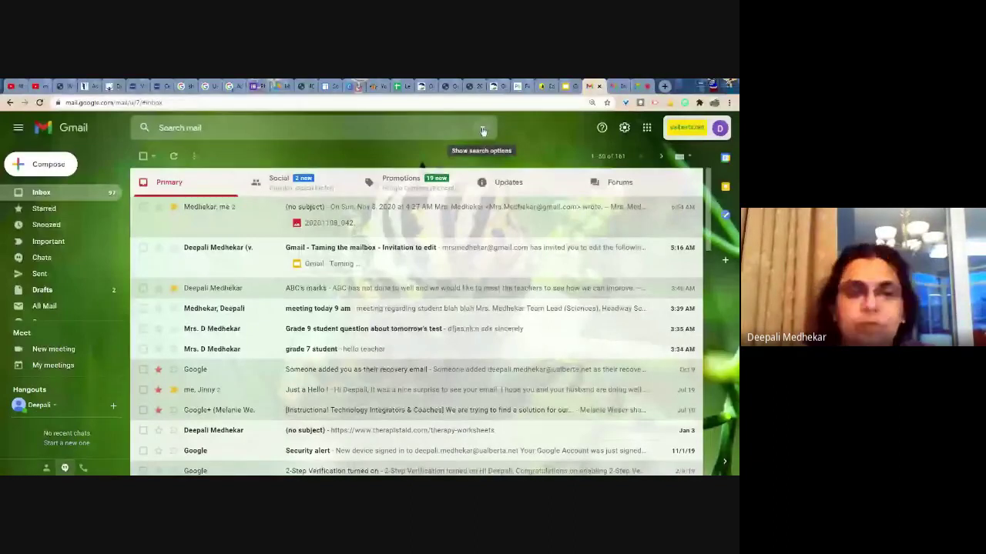
# Create a filter for messages from the contact's e-mail address that never sends them to Spam and always marks them as important
pyautogui.click(482, 131)
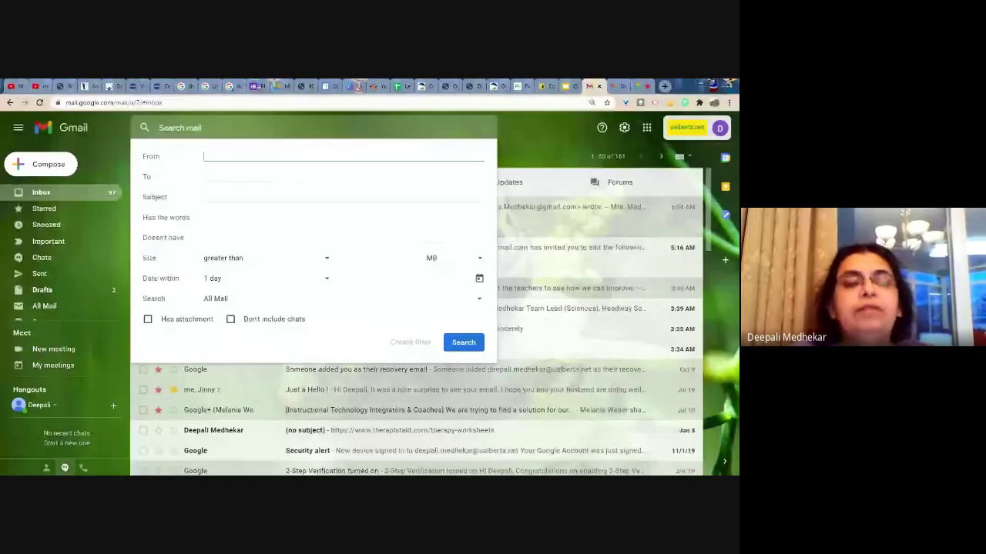
pyautogui.write('mrs')
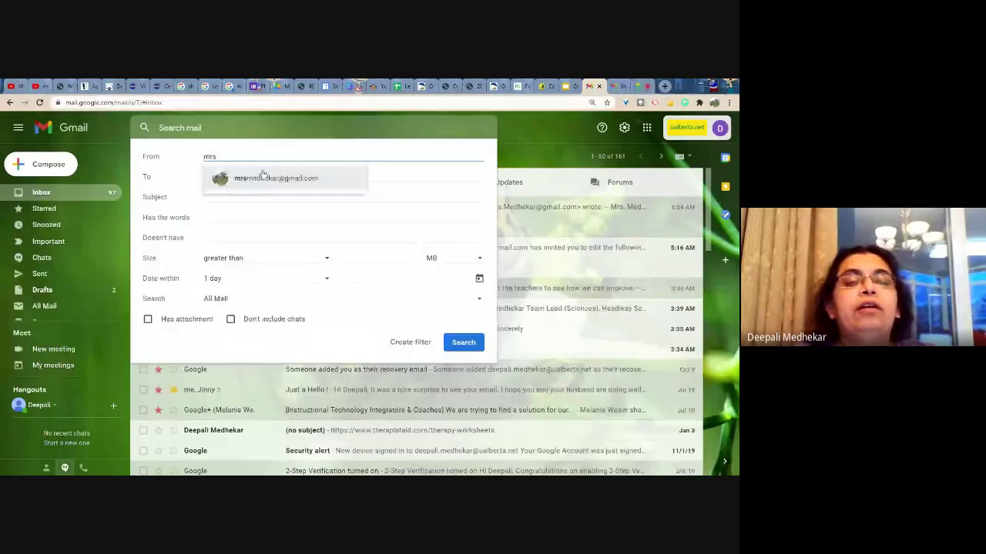
pyautogui.click(264, 177)
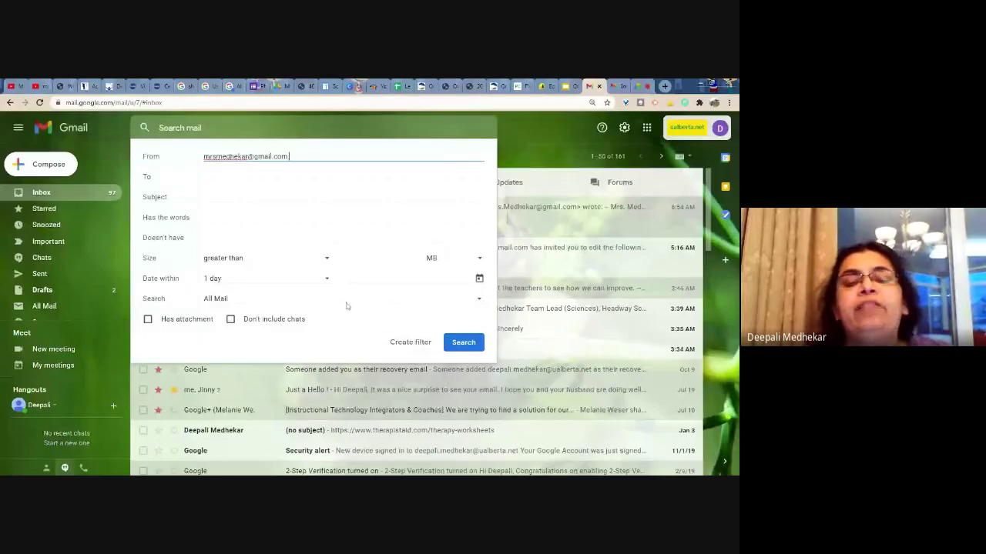
pyautogui.click(409, 343)
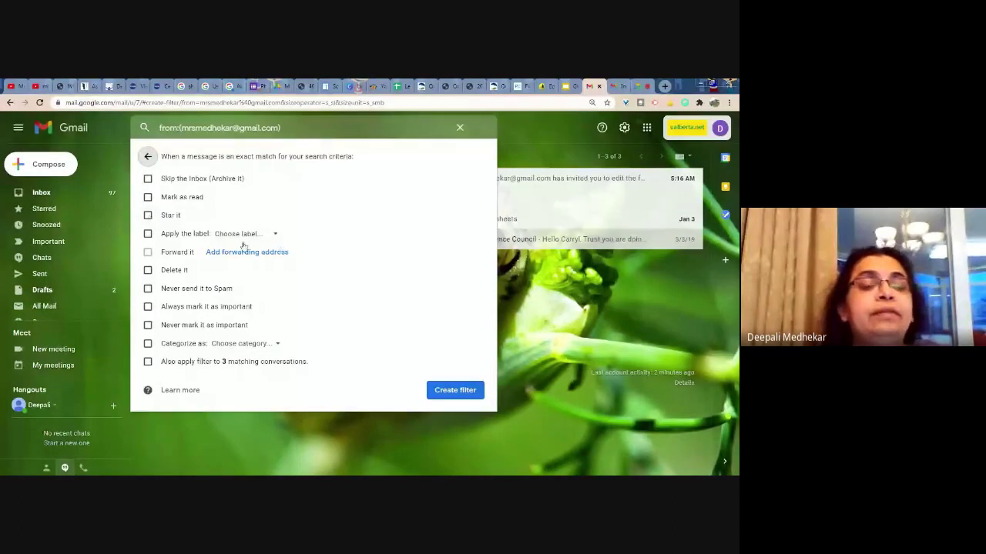
pyautogui.click(149, 290)
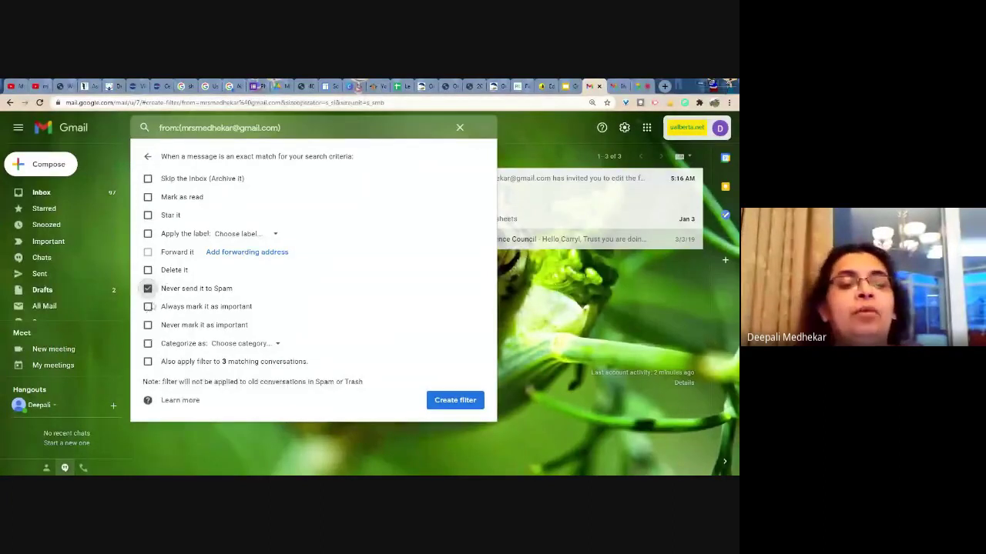
pyautogui.click(148, 307)
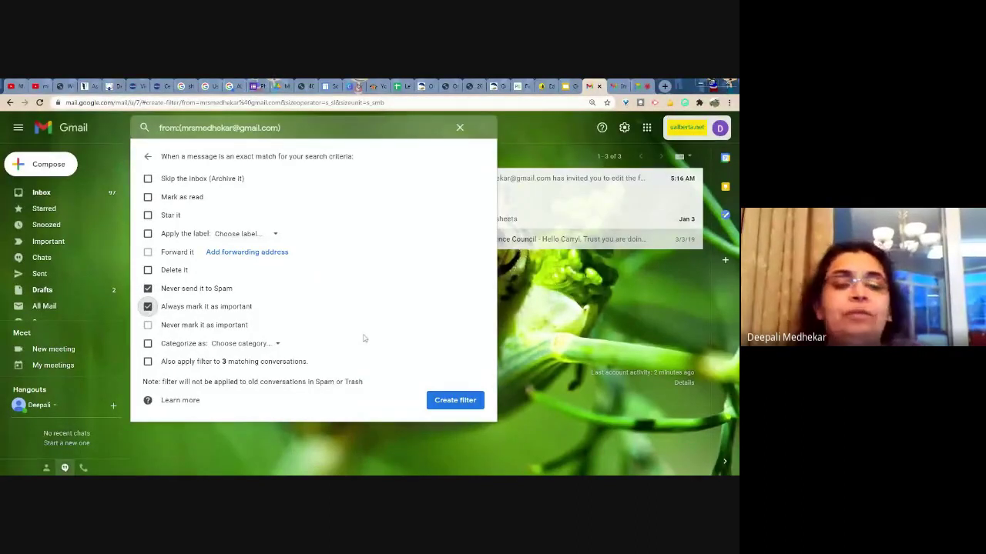
pyautogui.click(461, 401)
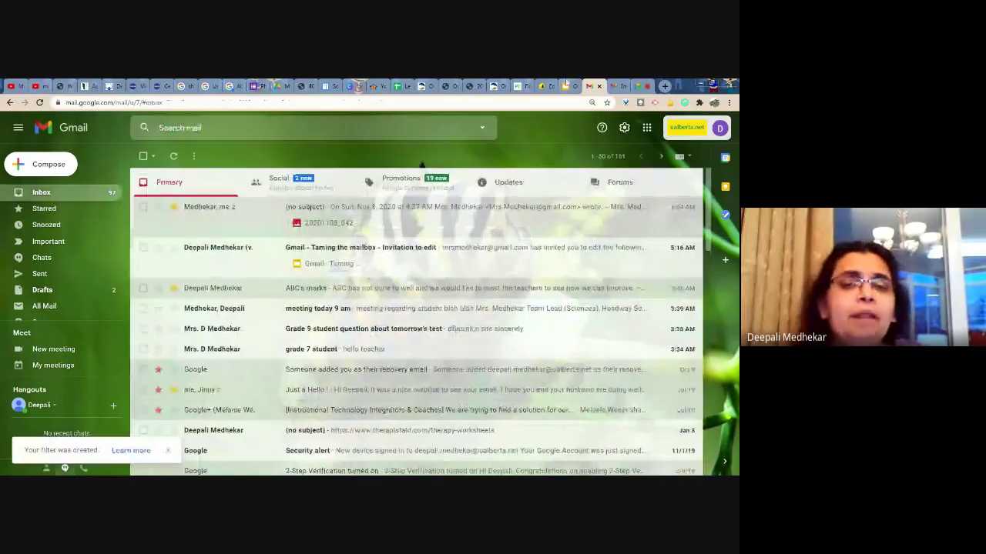
# Switch to the "Gmail - Taming the mailbox" presentation and go through the slides on filtering messages, labels and categories
pyautogui.click(566, 86)
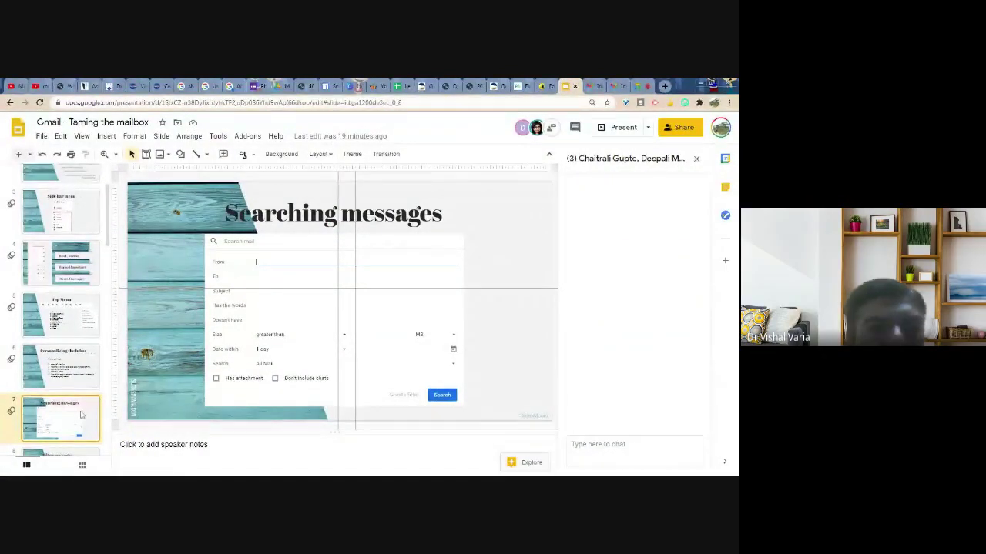
pyautogui.press('Down')
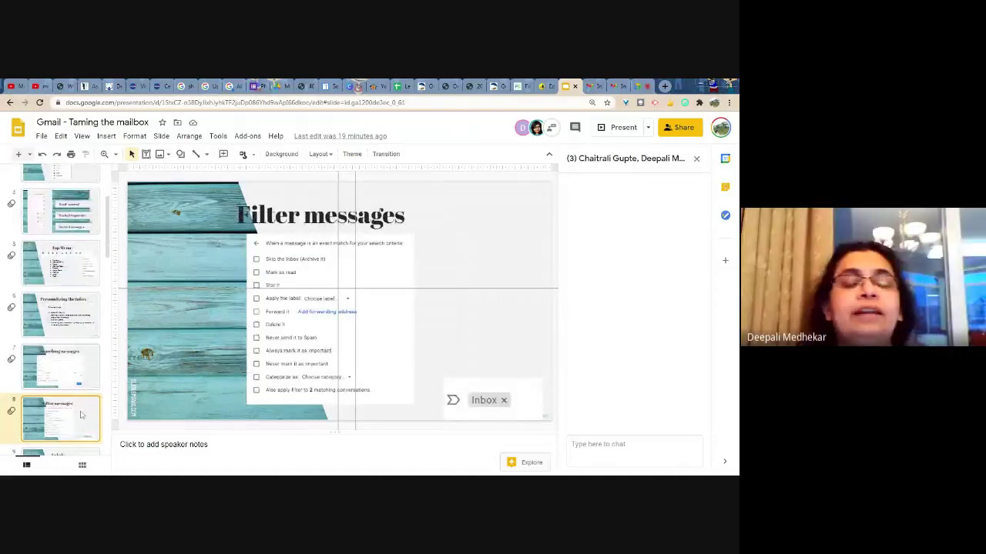
pyautogui.press('Down')
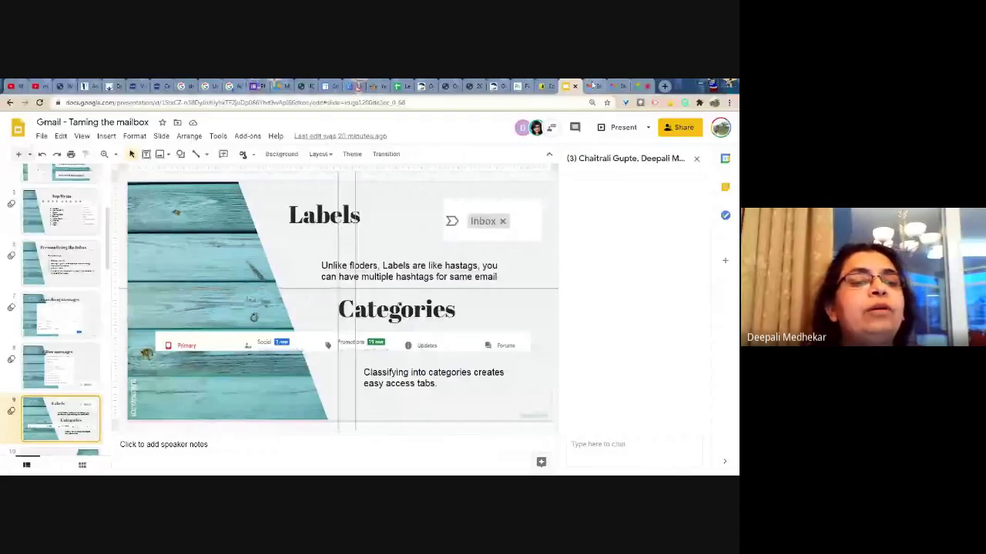
# Switch back to Gmail, view the Grade 7 label nested under Students and return to the inbox
pyautogui.click(591, 86)
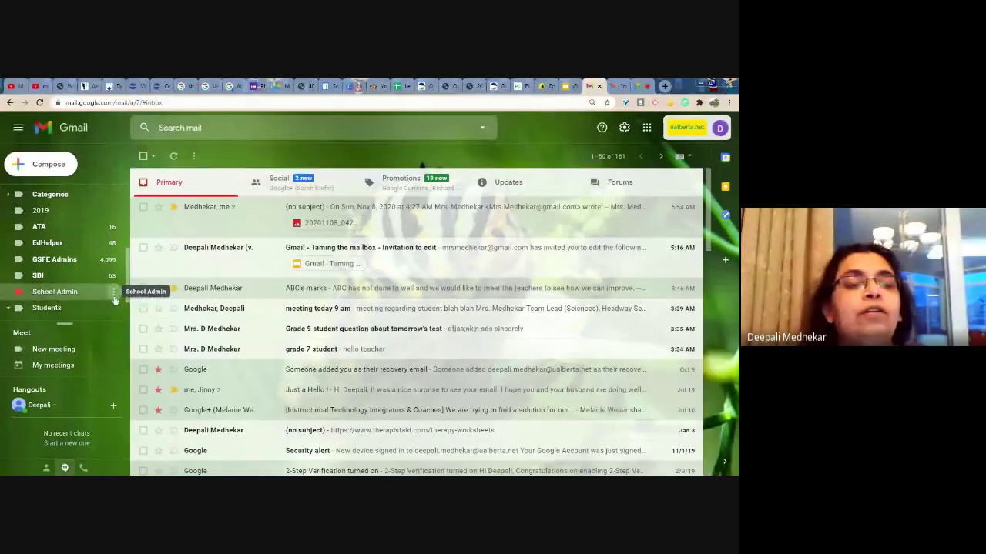
pyautogui.click(62, 299)
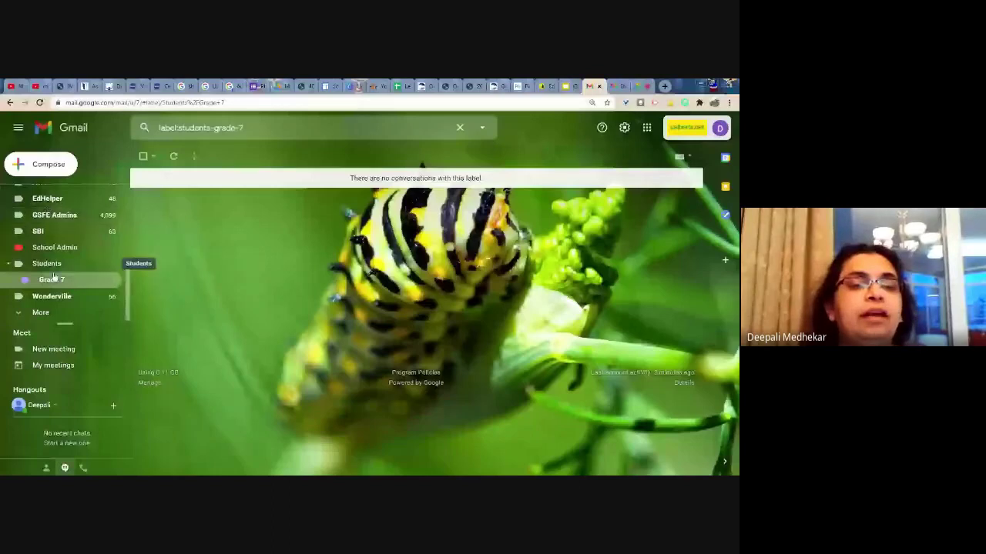
pyautogui.scroll(5, 54, 277)
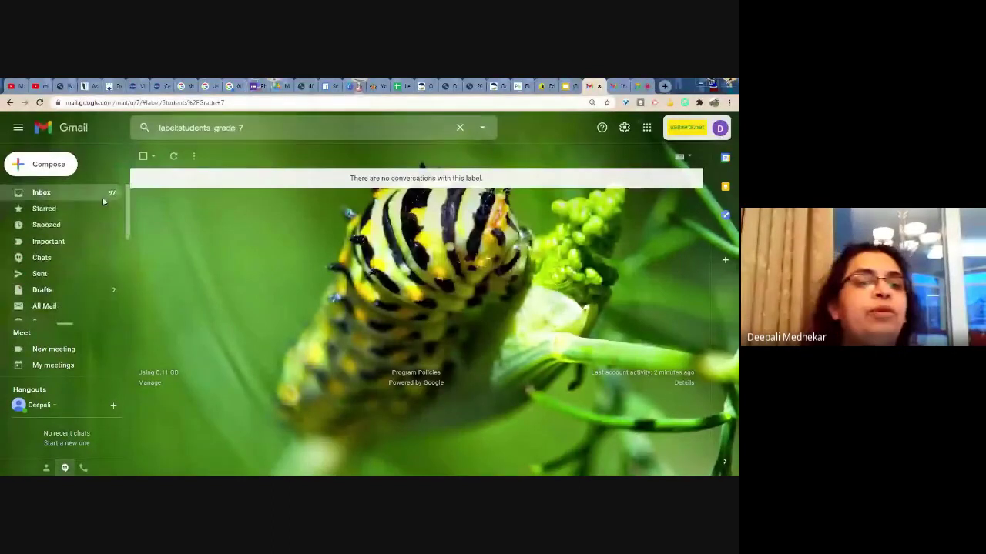
pyautogui.click(62, 202)
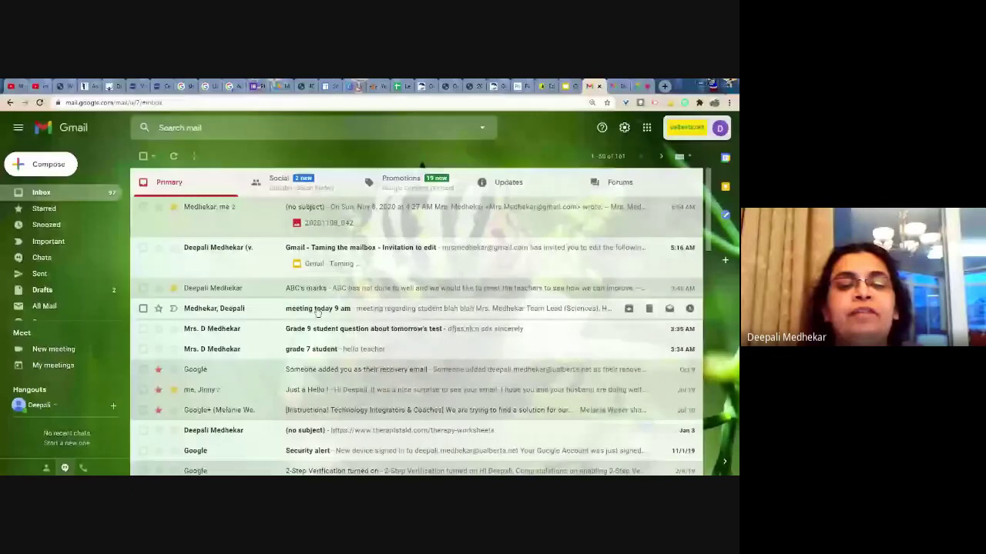
# Apply the Students/Grade 7 label to the "grade 7 student" message and return to the inbox
pyautogui.click(324, 351)
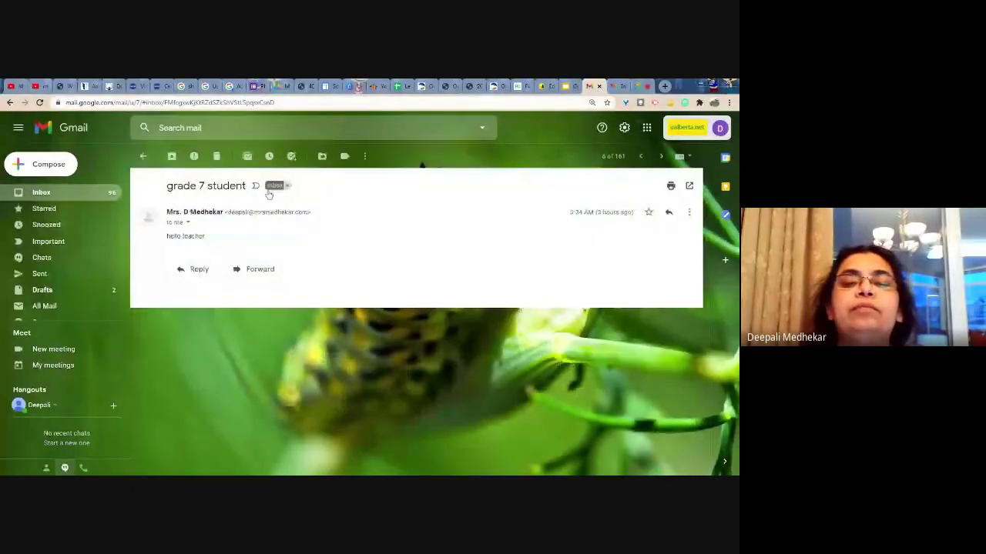
pyautogui.click(344, 157)
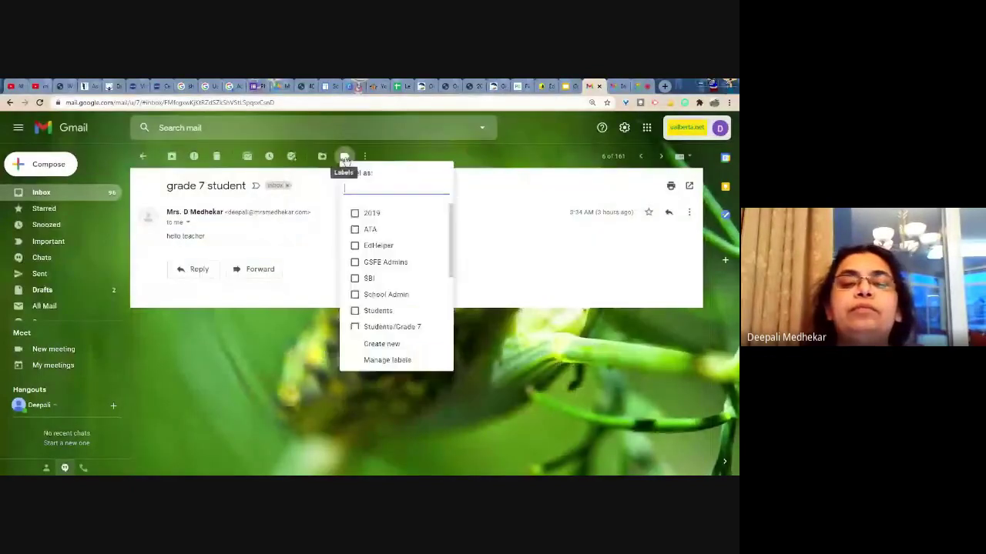
pyautogui.click(391, 328)
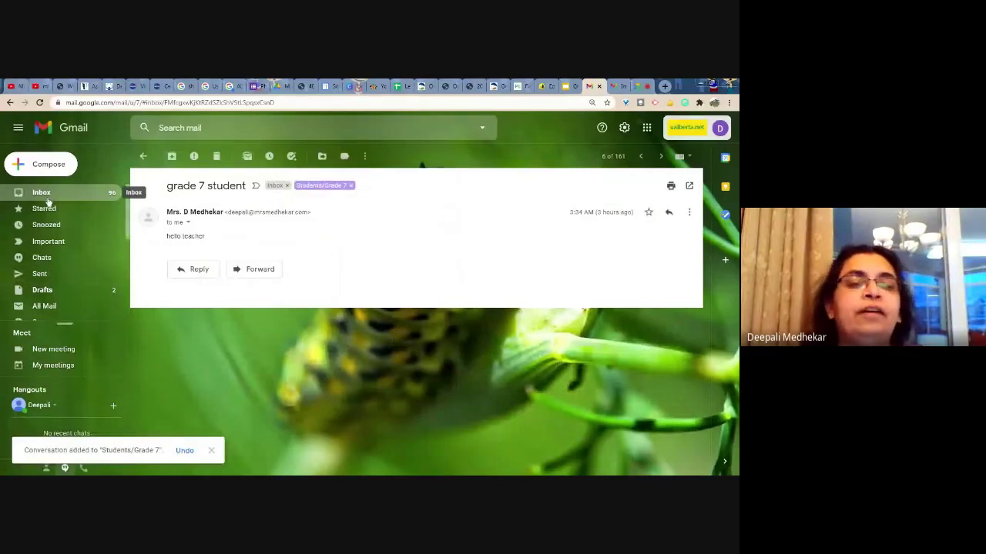
pyautogui.click(41, 193)
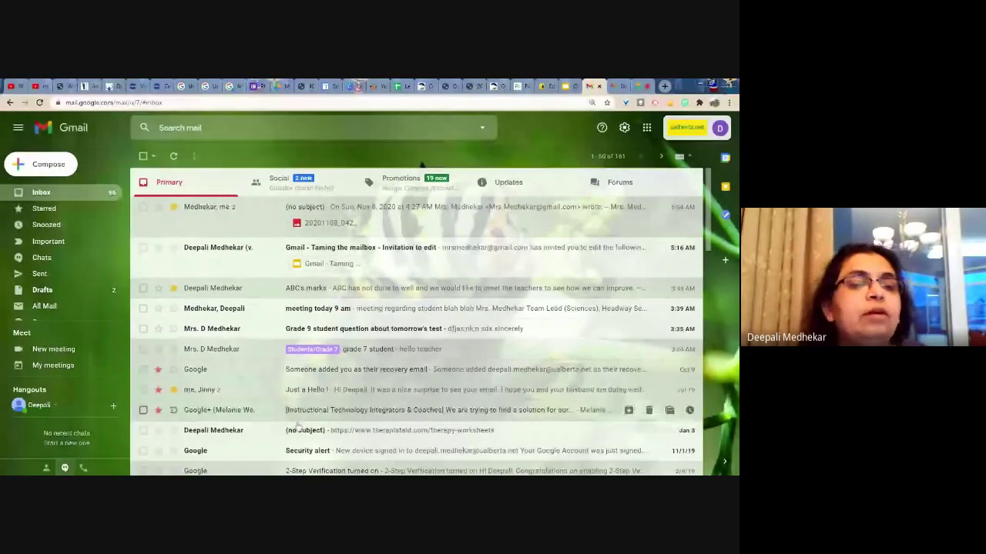
# View the messages filed under the Grade 7 label, return to the inbox and switch to the Google Meet call
pyautogui.scroll(-4, 128, 282)
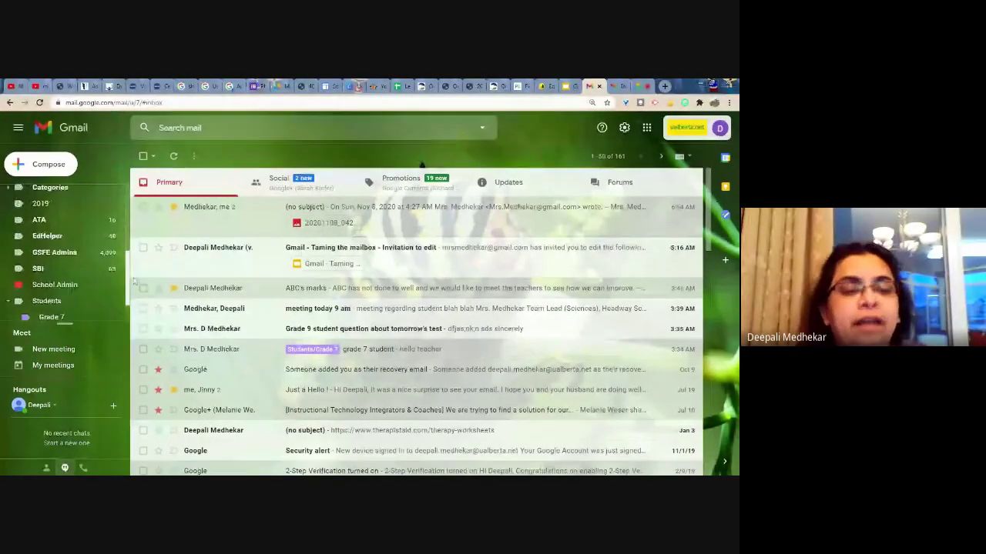
pyautogui.click(60, 318)
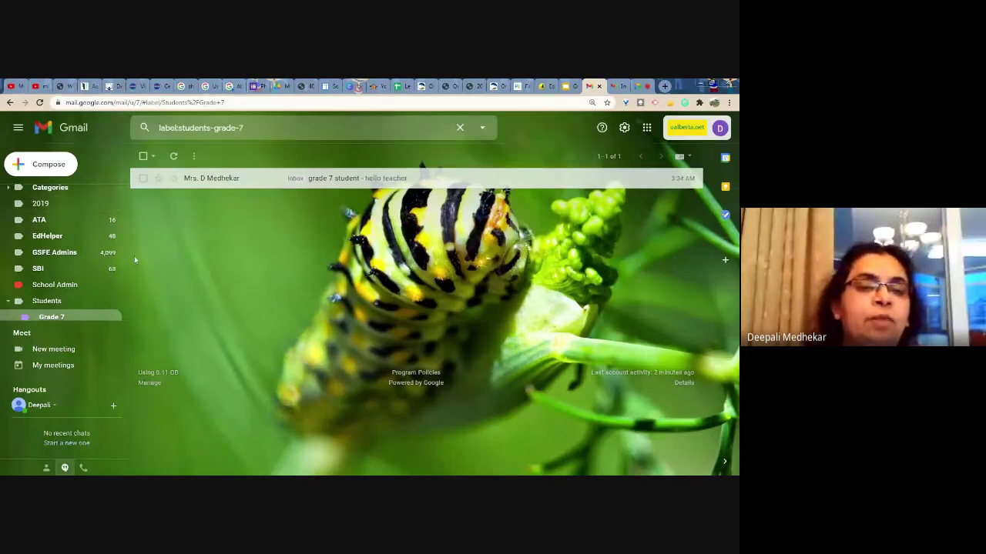
pyautogui.scroll(3, 127, 206)
pyautogui.scroll(1, 127, 207)
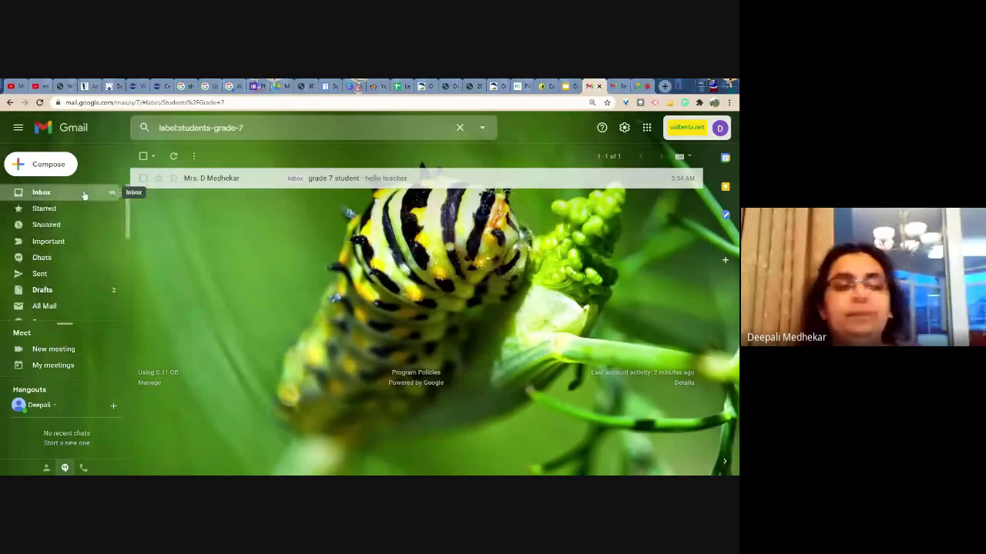
pyautogui.click(41, 193)
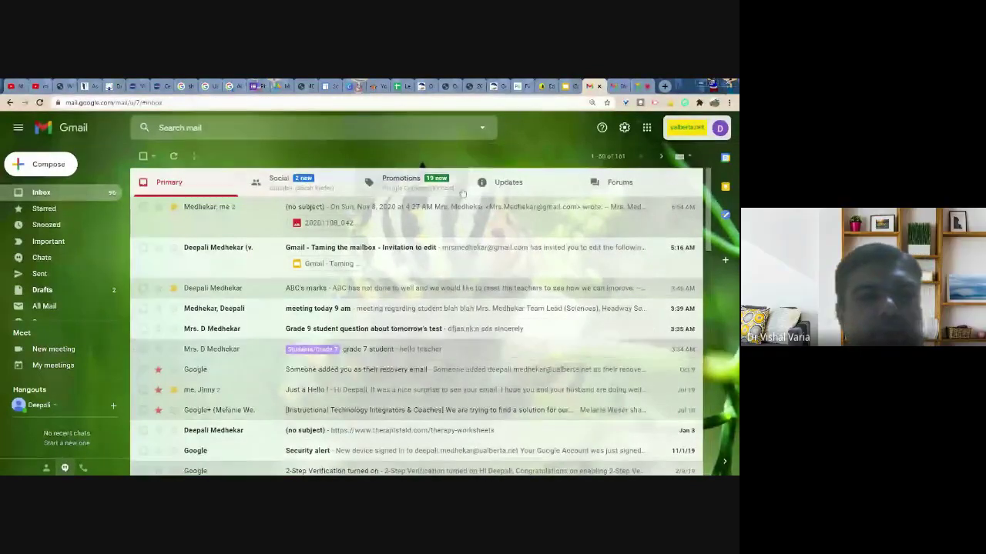
pyautogui.click(642, 85)
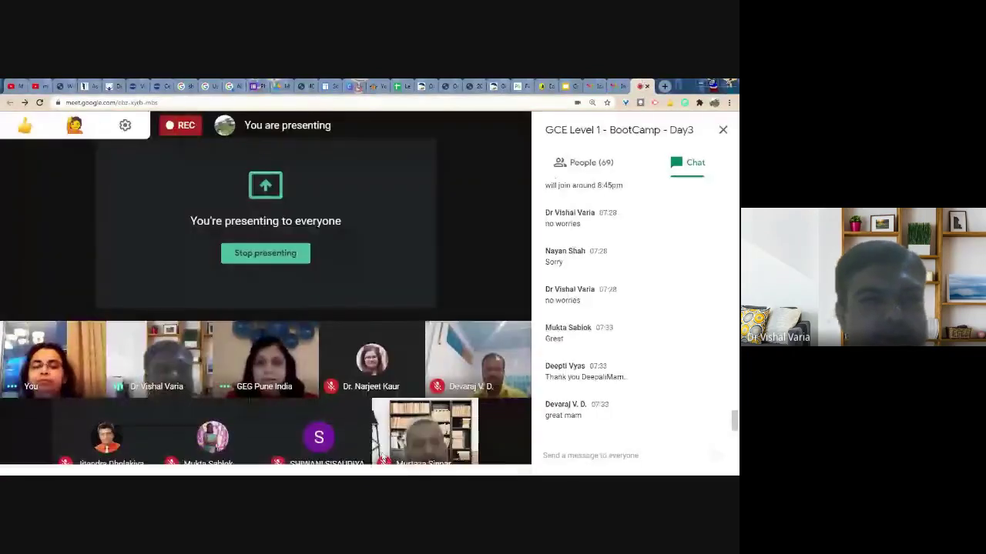
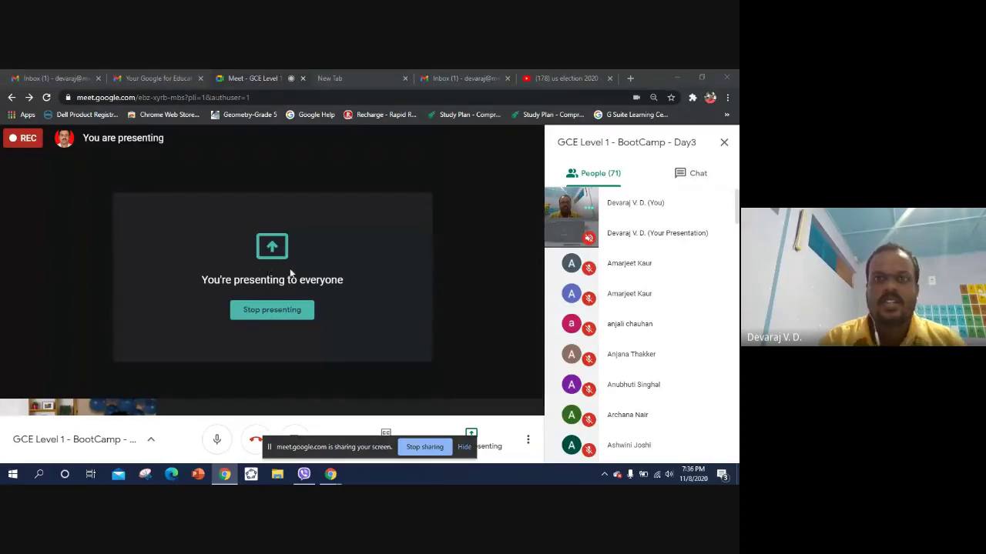
# Open a new browser tab and check the installed extensions for Save to Google Drive
pyautogui.click(629, 78)
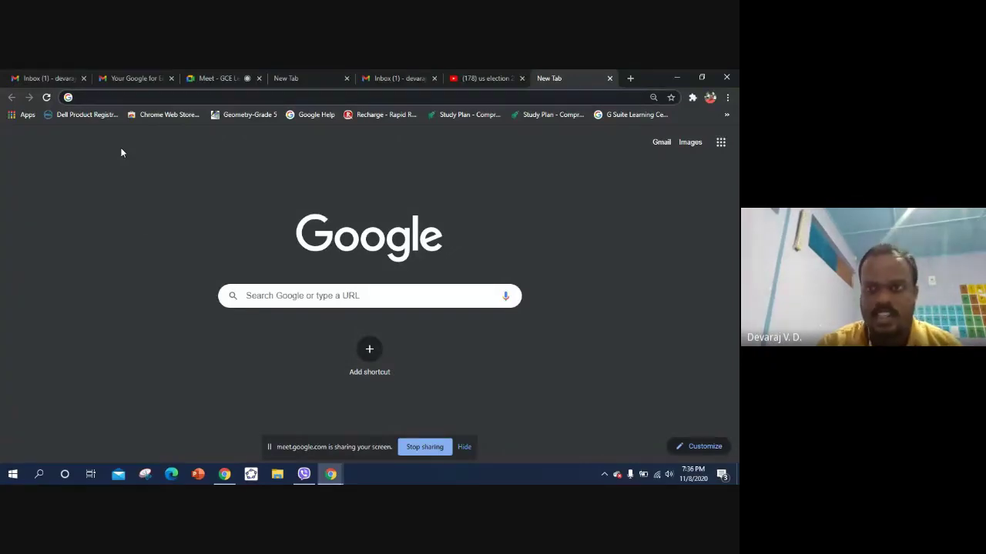
pyautogui.click(692, 98)
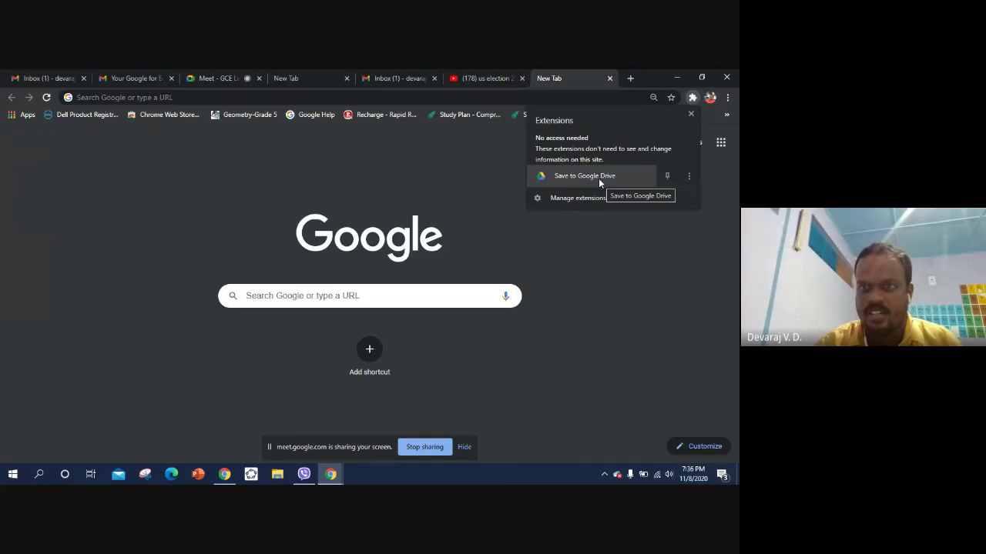
pyautogui.click(498, 188)
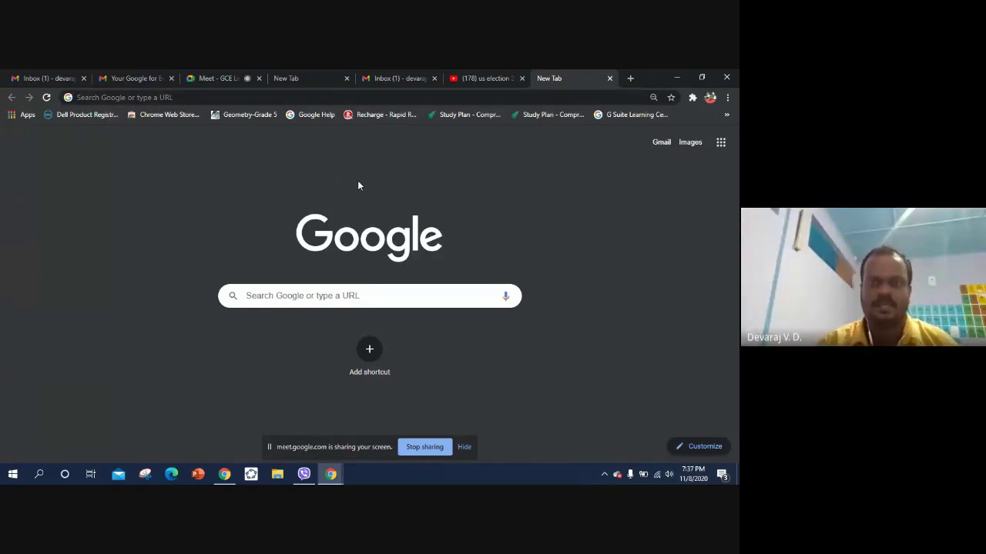
pyautogui.click(693, 99)
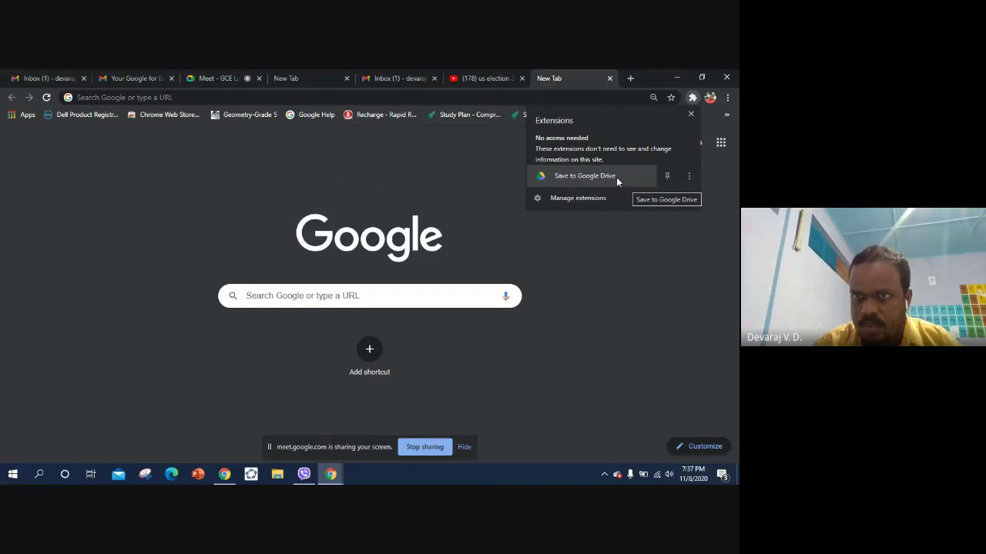
# Search Google for "rectangle" in another new tab and open the Wikipedia rectangle picture from the image results
pyautogui.click(630, 79)
pyautogui.click(289, 293)
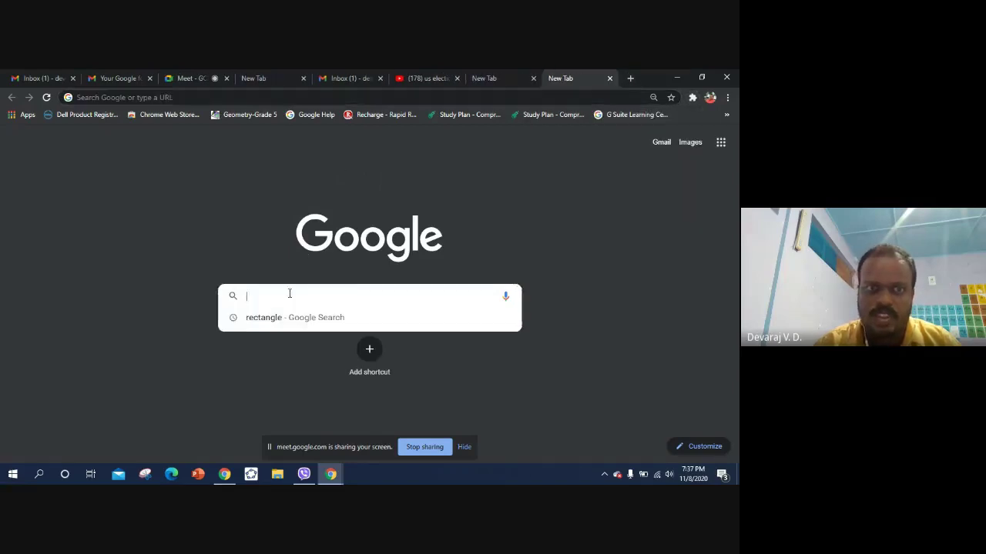
pyautogui.write('rect')
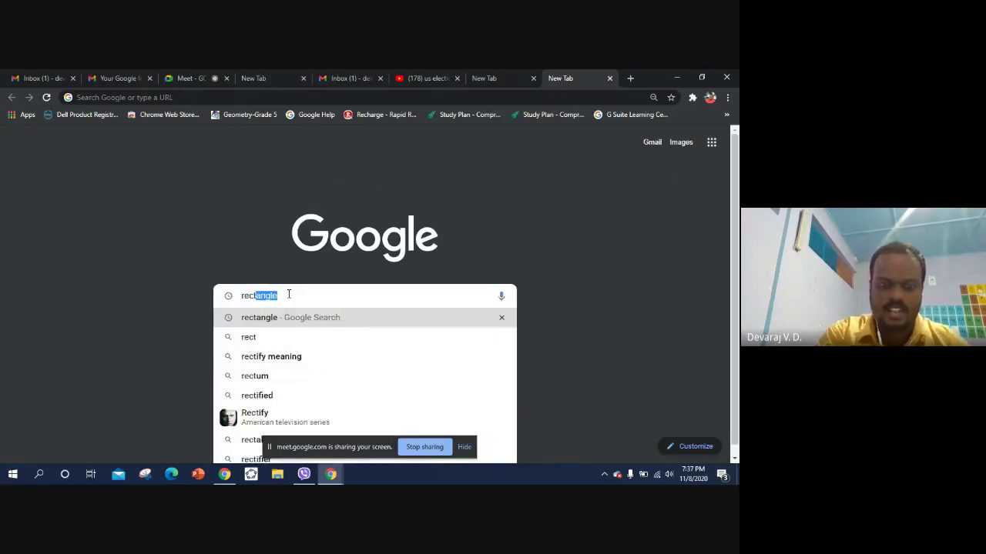
pyautogui.write('angle')
pyautogui.press('Return')
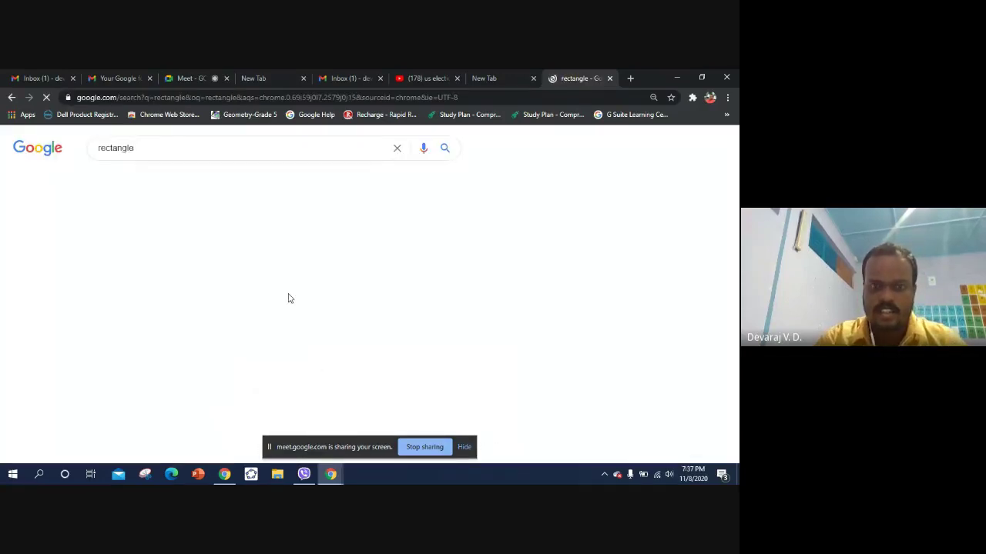
pyautogui.click(167, 259)
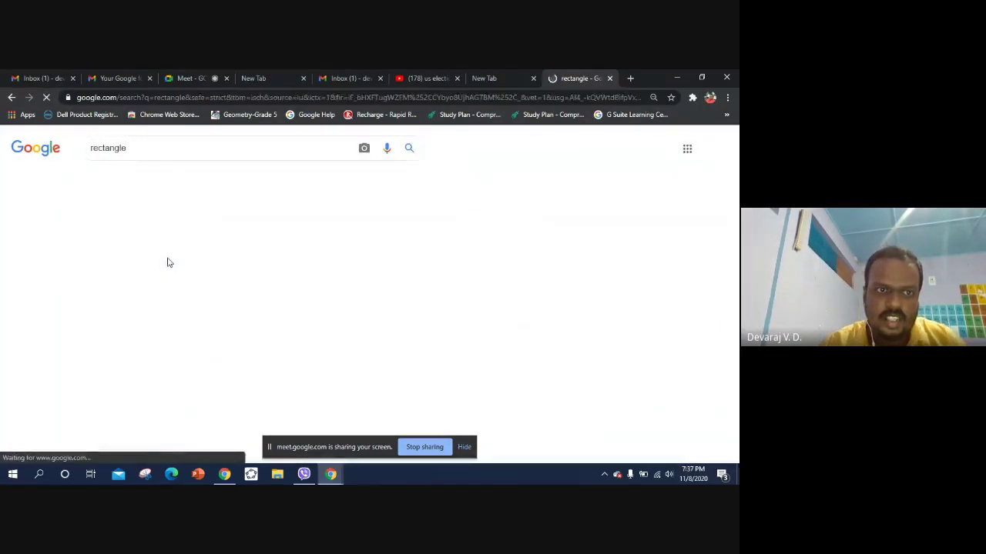
pyautogui.click(185, 248)
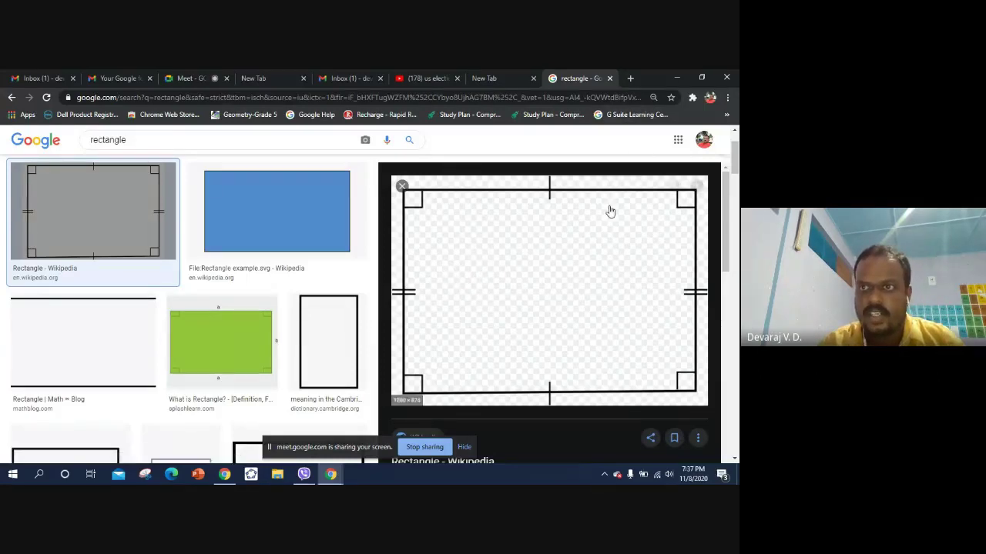
# Save the previewed Wikipedia rectangle image to Google Drive with the Save to Google Drive extension
pyautogui.rightClick(510, 254)
pyautogui.moveTo(558, 400)
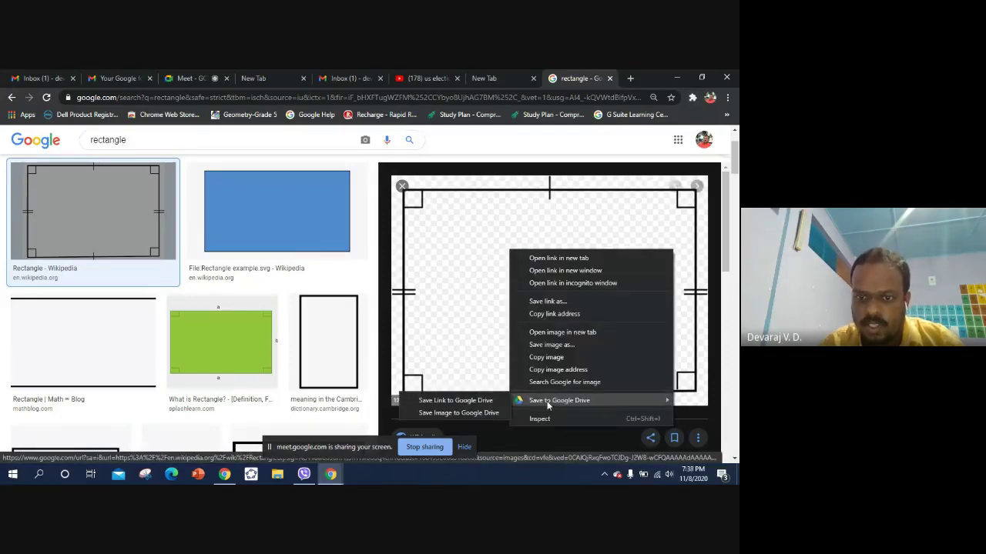
pyautogui.click(468, 412)
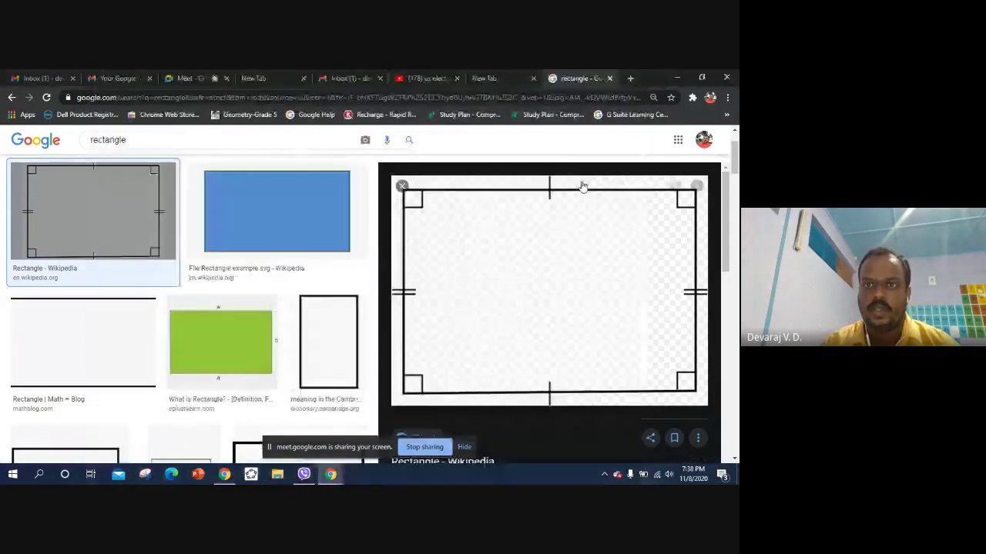
# Review the Save to Google Drive options for the previewed Wikipedia rectangle image without choosing one
pyautogui.click(639, 78)
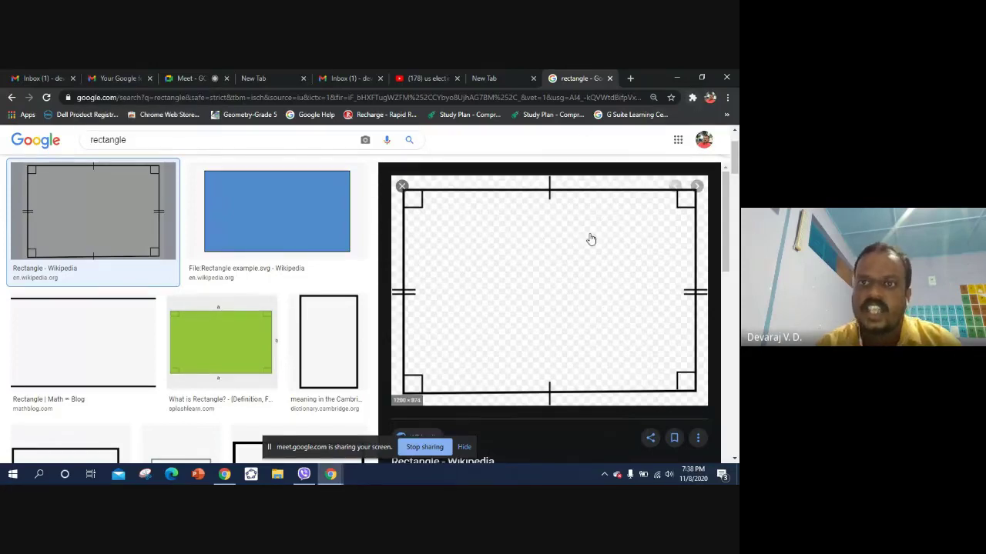
pyautogui.scroll(1, 524, 267)
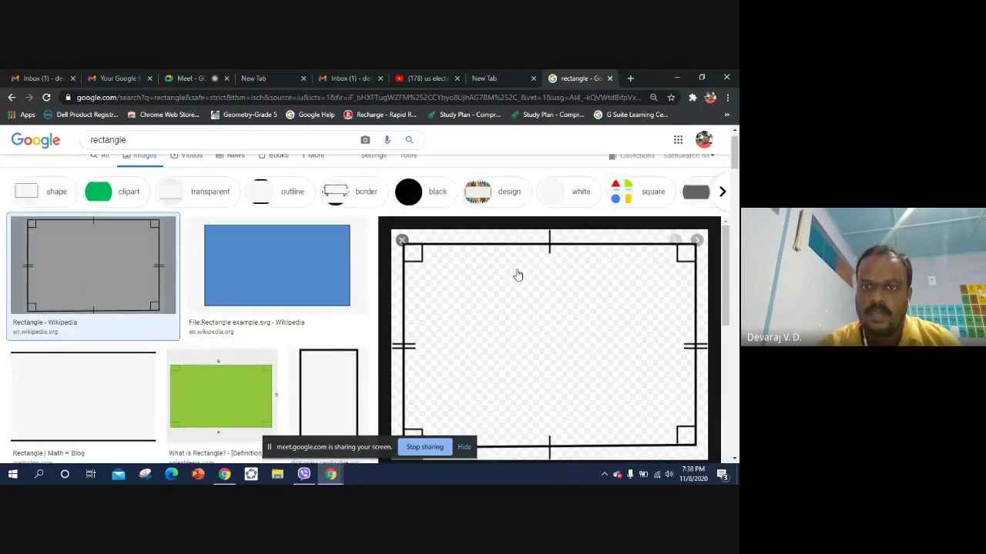
pyautogui.rightClick(474, 288)
pyautogui.moveTo(508, 262)
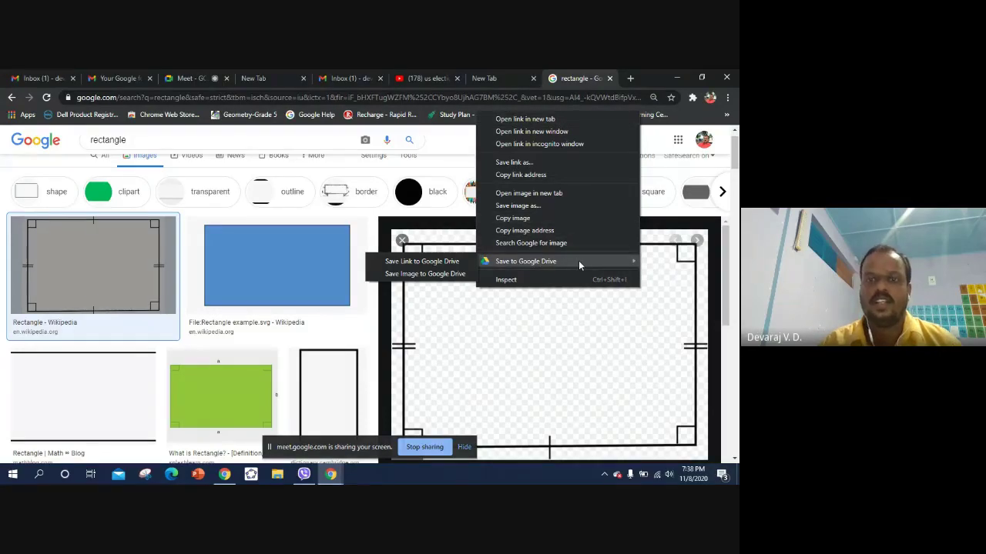
pyautogui.click(367, 238)
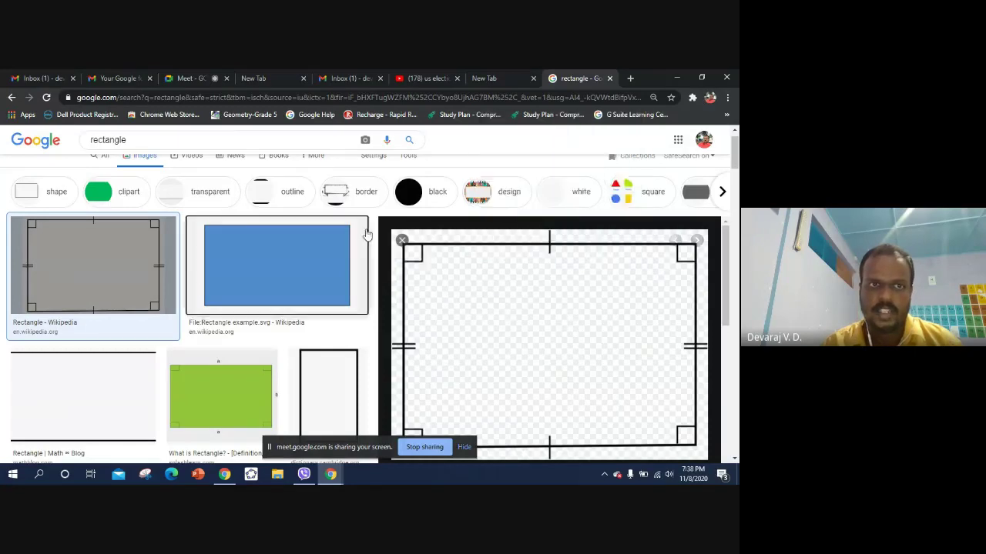
pyautogui.click(278, 265)
# Open the bookmarked Chrome Web Store and look over the featured and recommended extensions
pyautogui.click(171, 116)
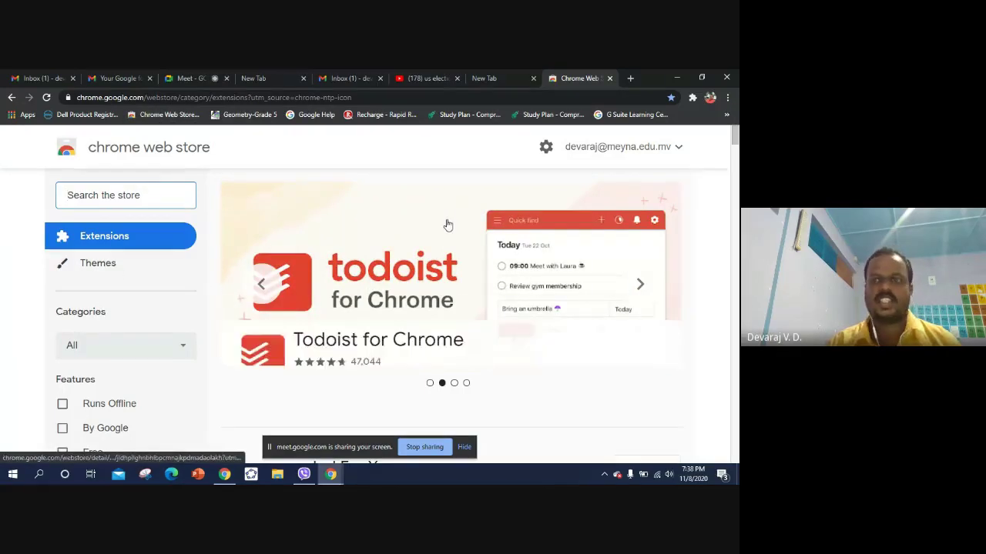
pyautogui.scroll(-1, 446, 224)
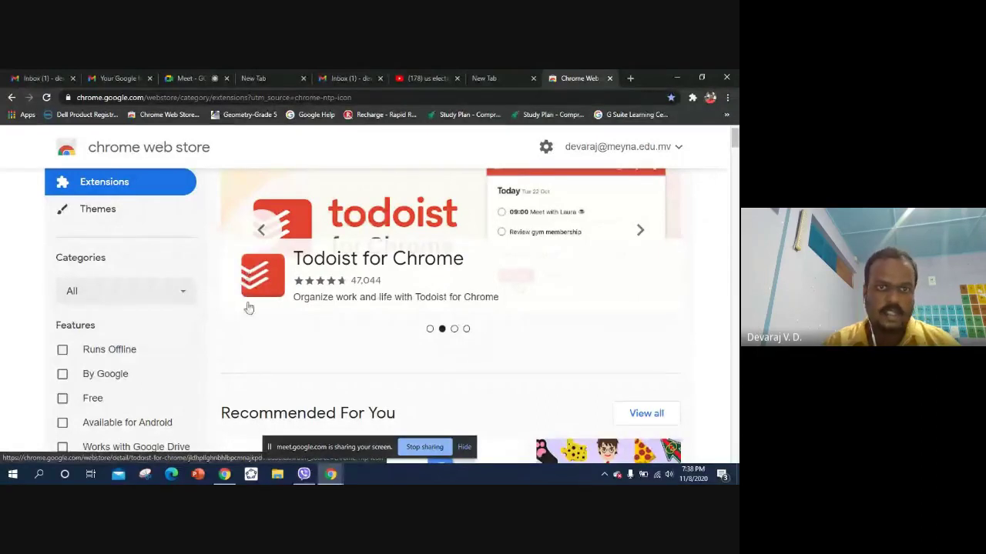
pyautogui.scroll(-3, 249, 308)
pyautogui.scroll(-1, 262, 331)
pyautogui.scroll(5, 270, 339)
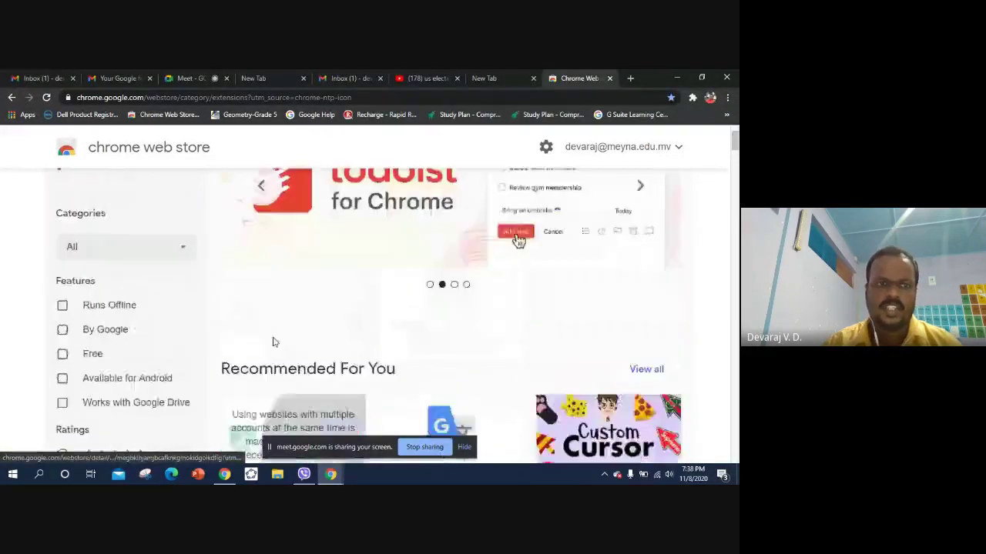
# Search the Chrome Web Store for "Meet attendance"
pyautogui.click(129, 198)
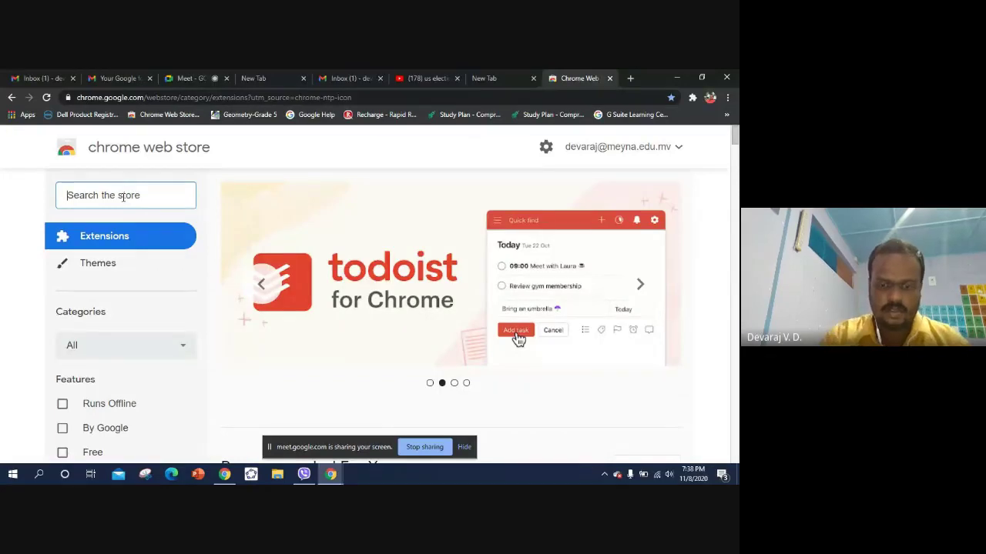
pyautogui.write('Mee')
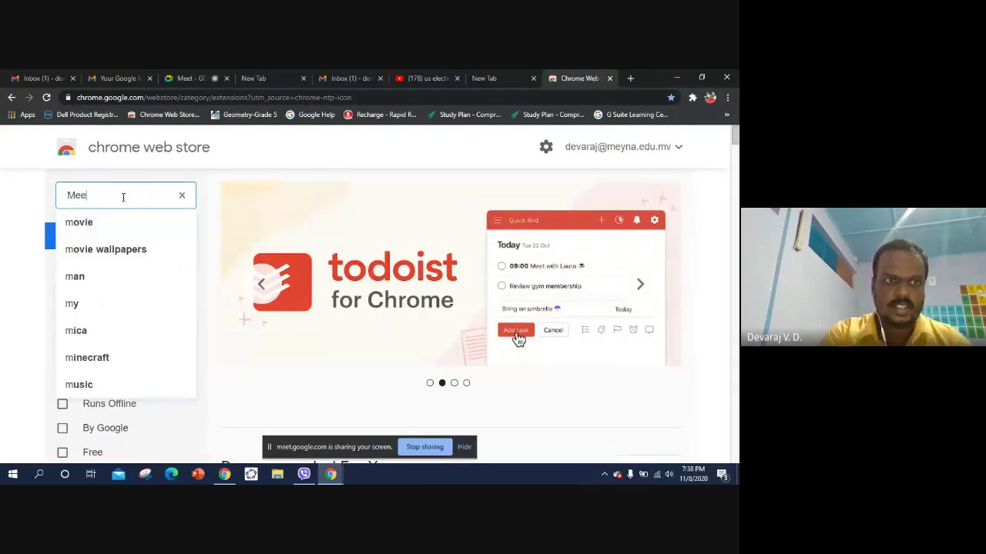
pyautogui.write('t atte')
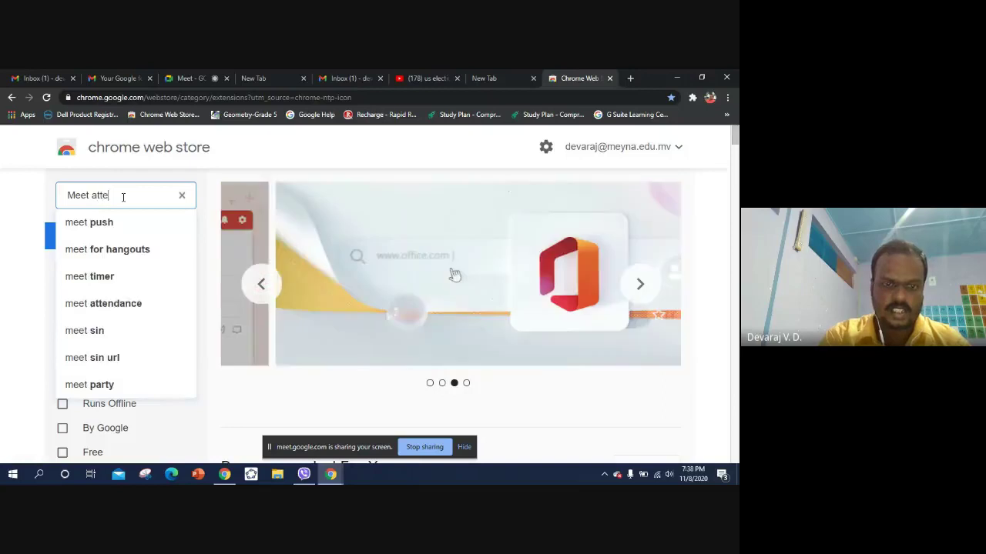
pyautogui.write('ndance')
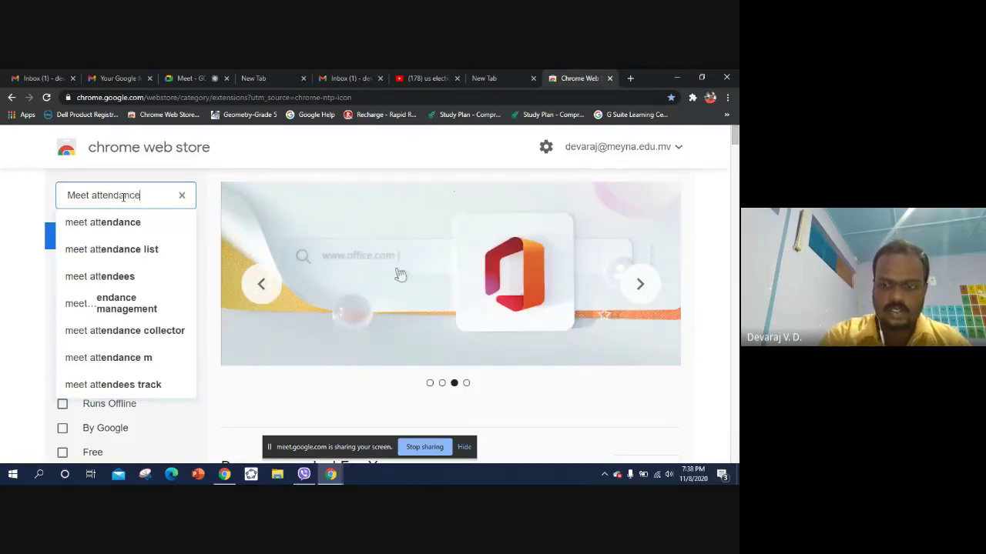
pyautogui.press('Return')
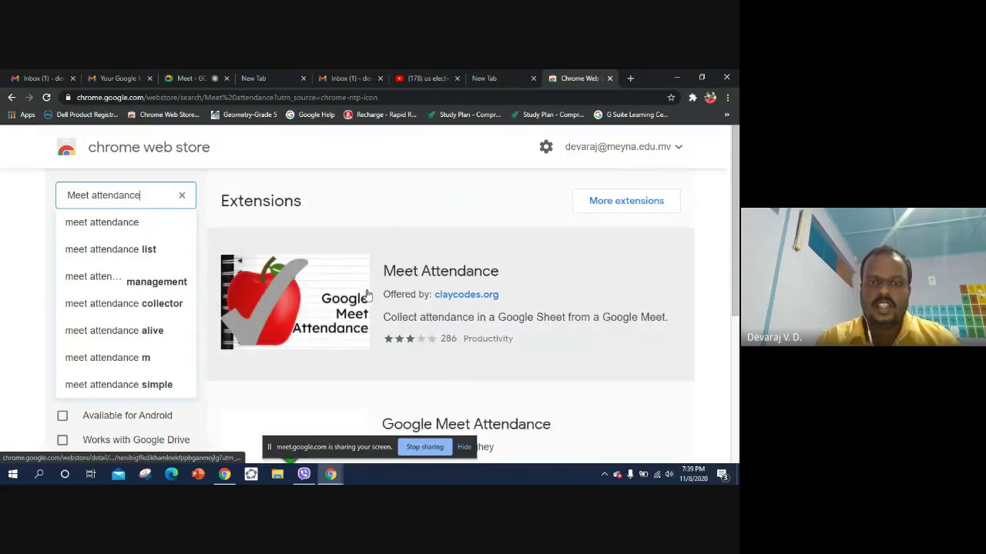
# Browse the attendance extensions found, then open the Meet Attendance extension by claycodes.org and look over its page
pyautogui.scroll(-5, 385, 288)
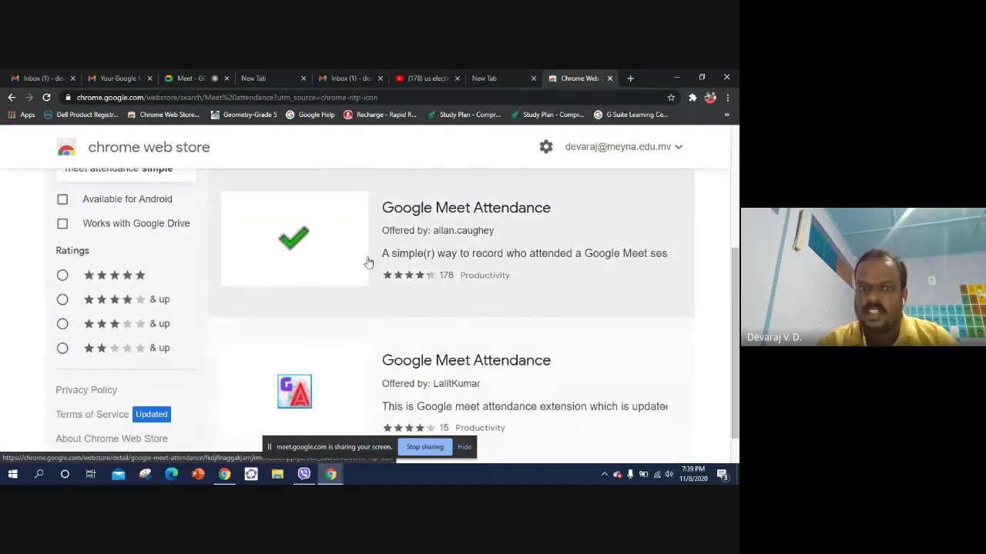
pyautogui.scroll(-1, 368, 264)
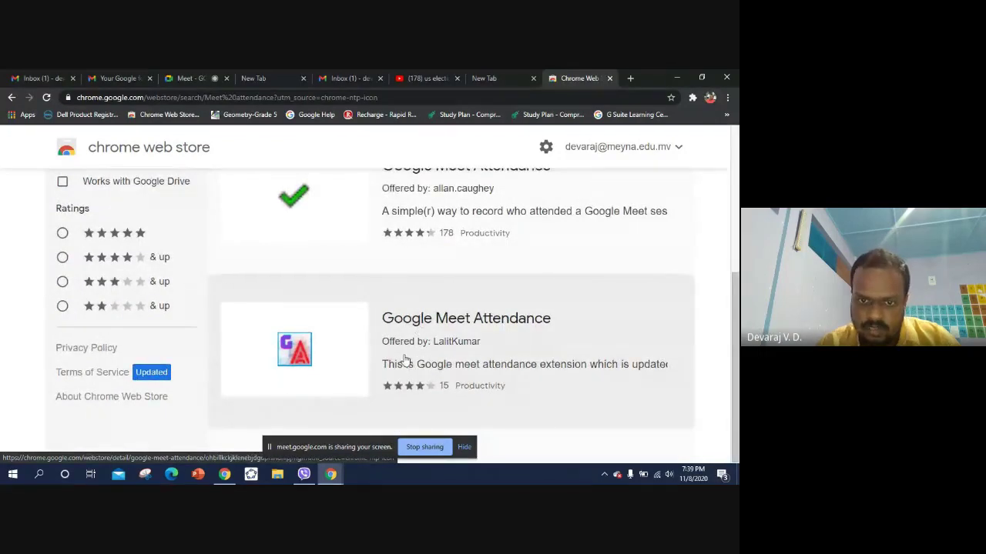
pyautogui.scroll(7, 408, 358)
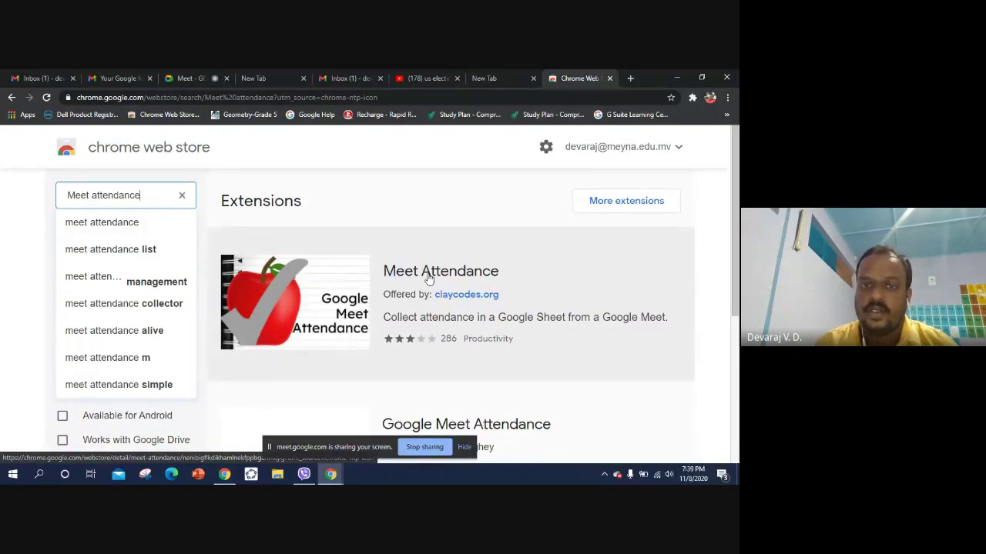
pyautogui.click(466, 274)
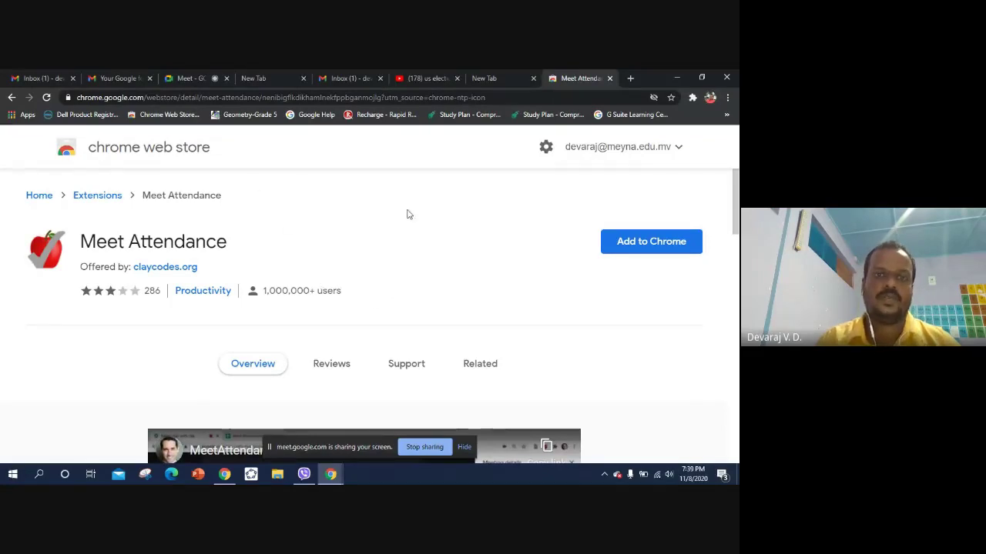
pyautogui.scroll(-1, 374, 276)
pyautogui.scroll(1, 376, 282)
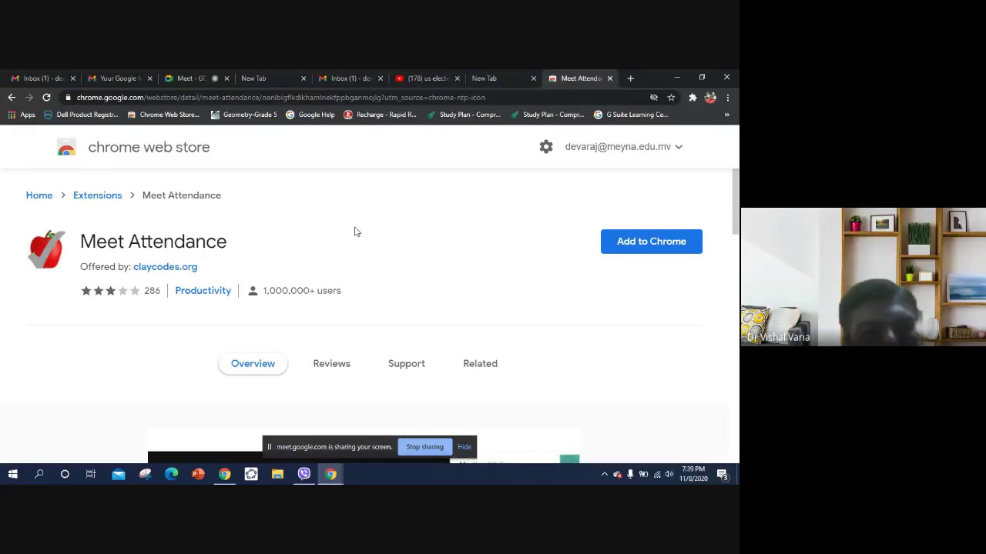
pyautogui.click(182, 97)
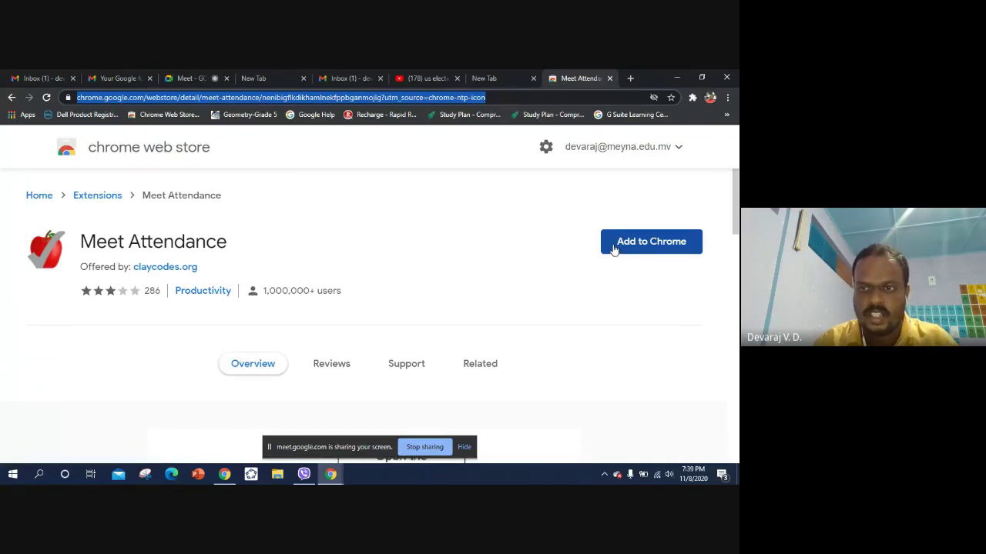
pyautogui.scroll(-1, 462, 263)
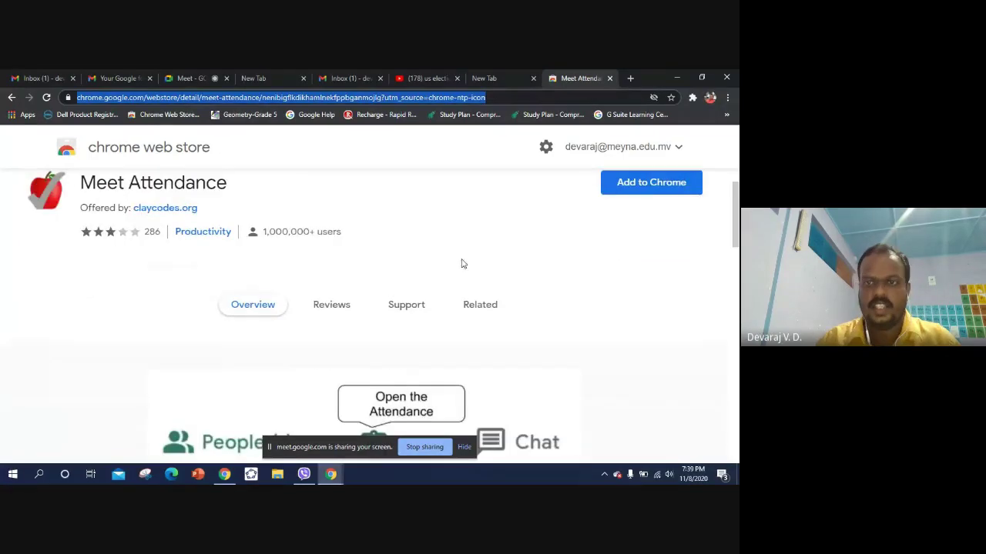
pyautogui.scroll(1, 462, 264)
pyautogui.tripleClick(536, 193)
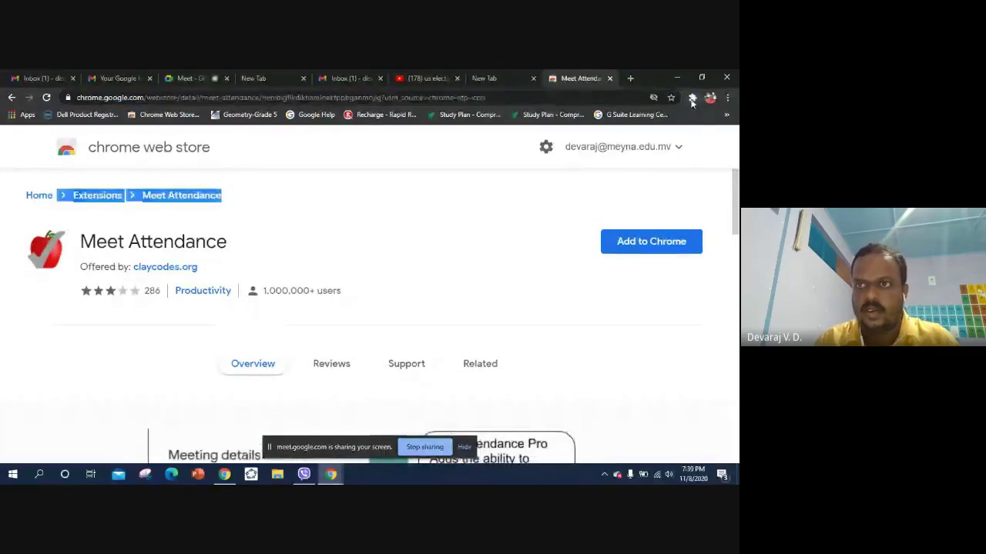
# Open the management page of the installed Save to Google Drive extension
pyautogui.click(692, 99)
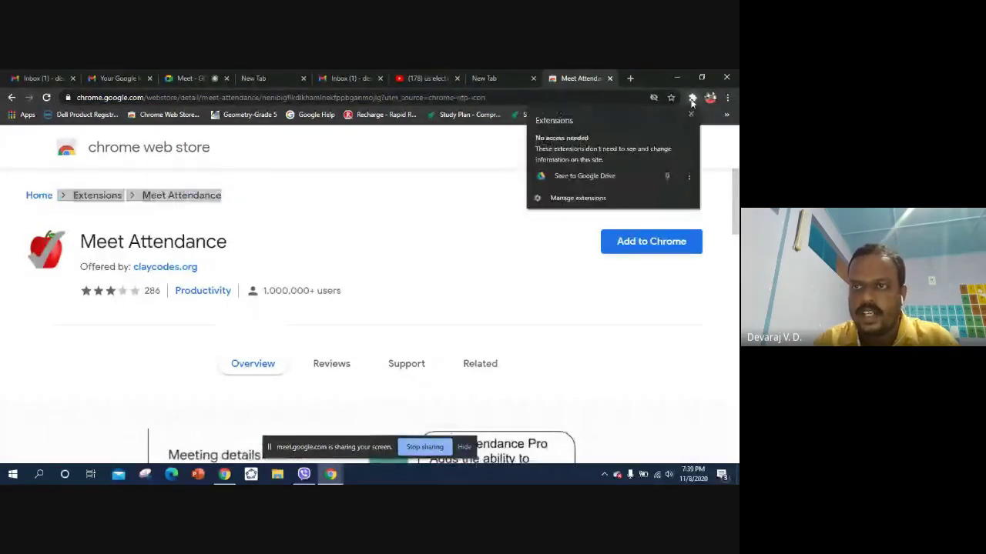
pyautogui.click(690, 177)
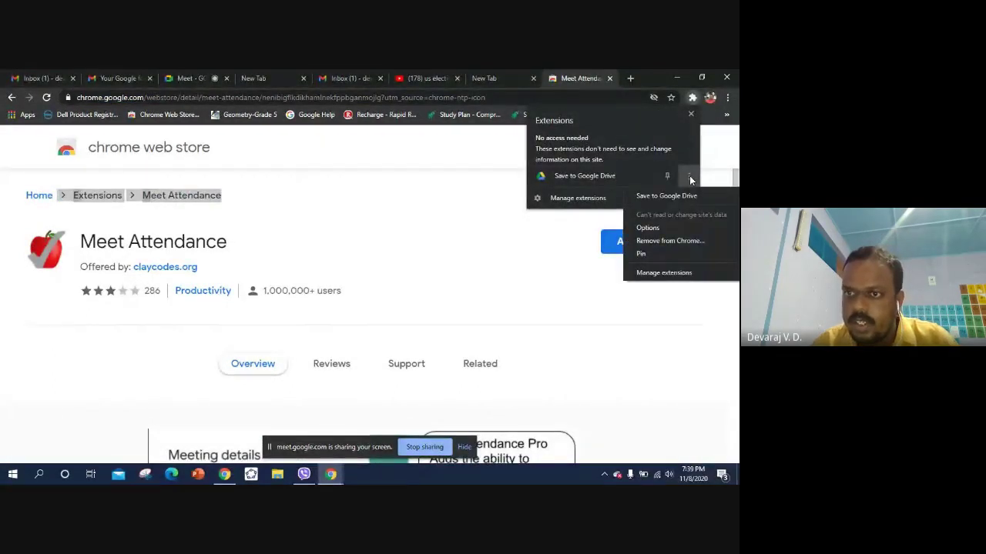
pyautogui.click(677, 273)
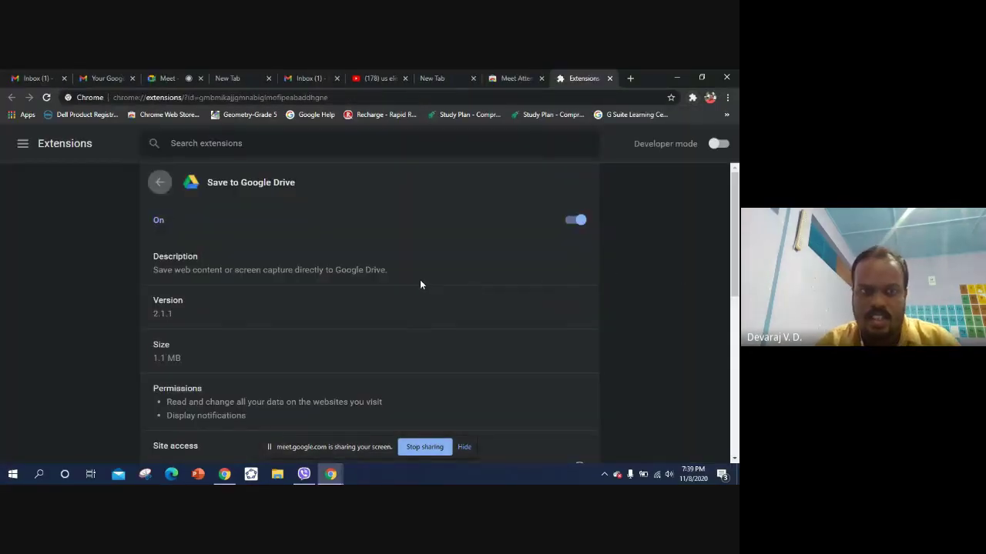
pyautogui.scroll(-1, 356, 251)
pyautogui.scroll(1, 358, 290)
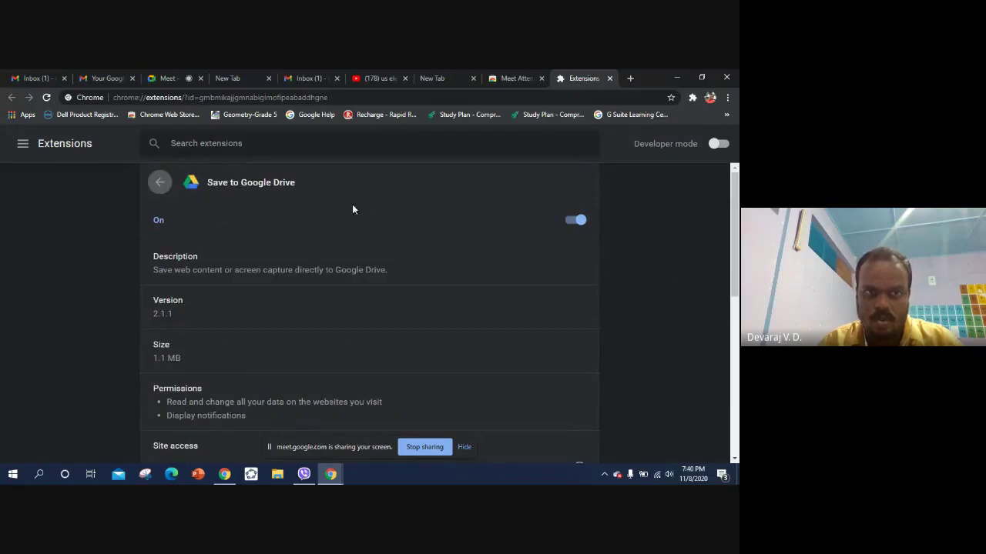
# Turn the Save to Google Drive extension off and back on, and review its site access and removal settings
pyautogui.click(574, 221)
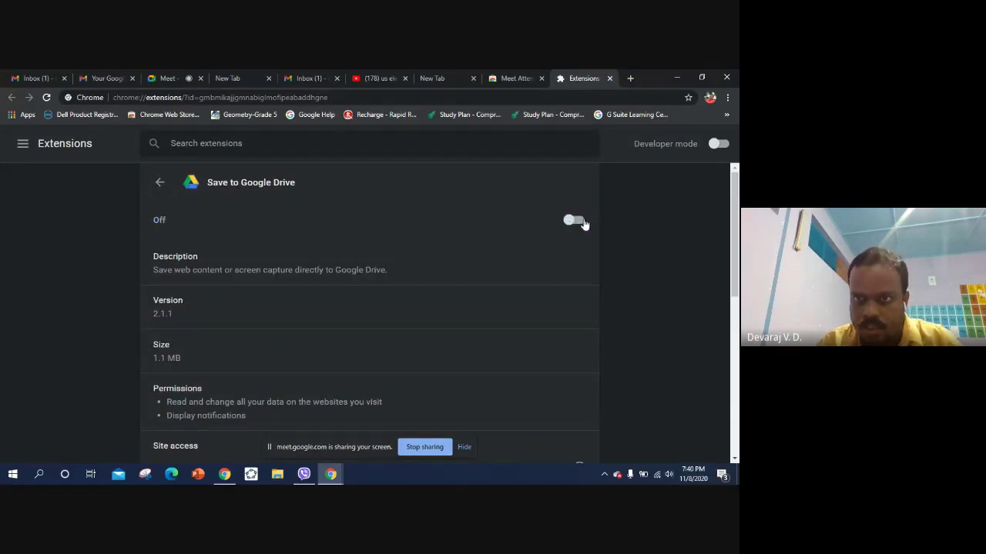
pyautogui.click(581, 222)
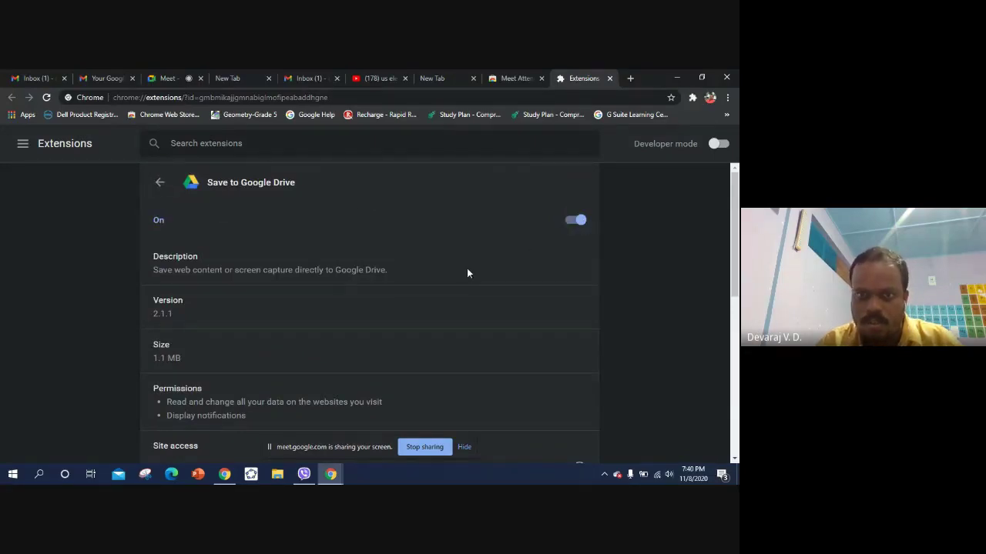
pyautogui.scroll(-5, 467, 274)
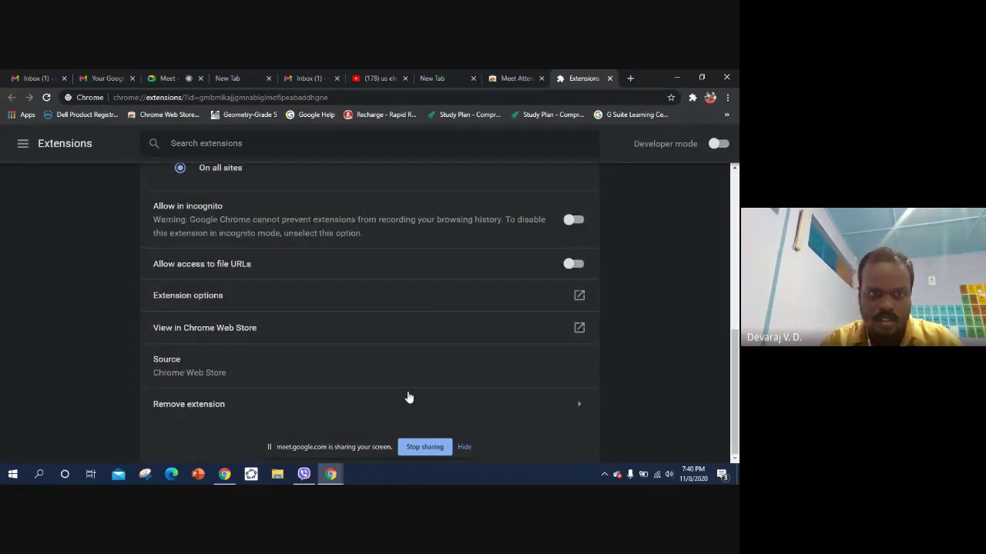
pyautogui.scroll(3, 409, 398)
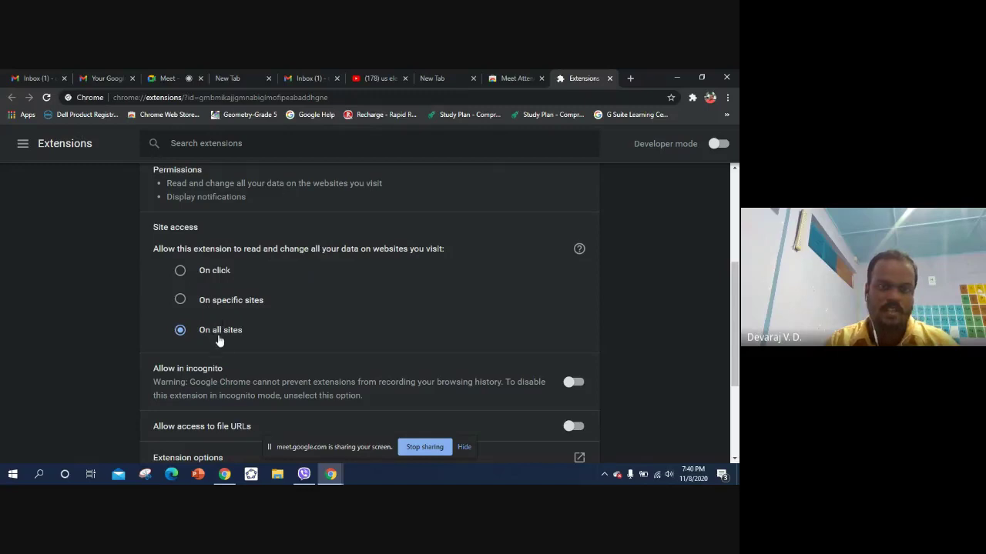
pyautogui.scroll(3, 254, 327)
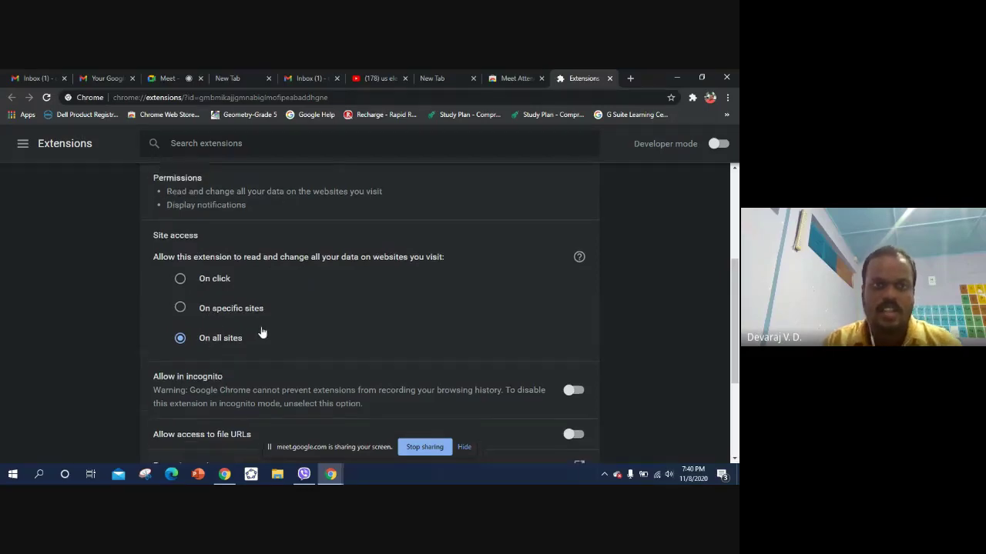
pyautogui.scroll(1, 251, 317)
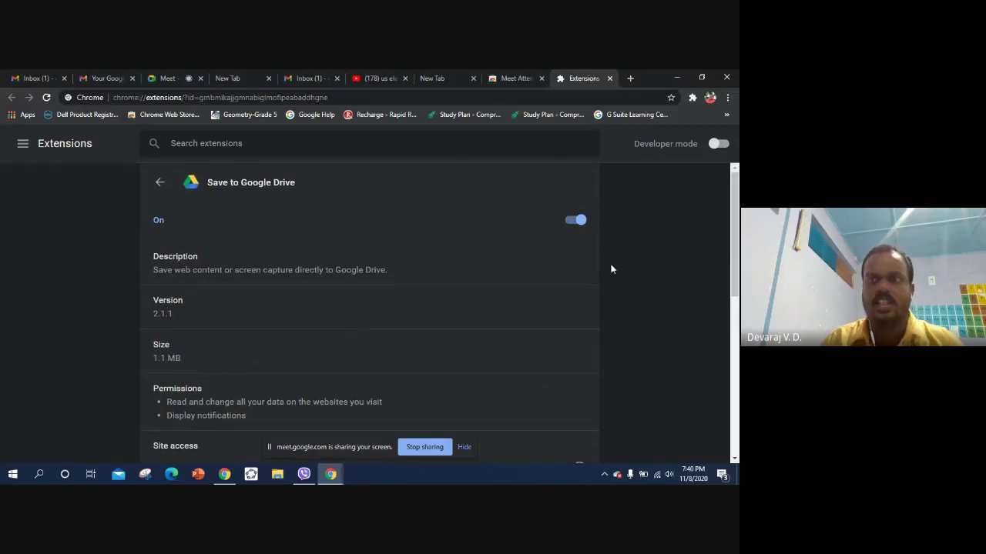
# Check the actions offered for Save to Google Drive among the installed extensions, closing them without choosing one
pyautogui.click(692, 98)
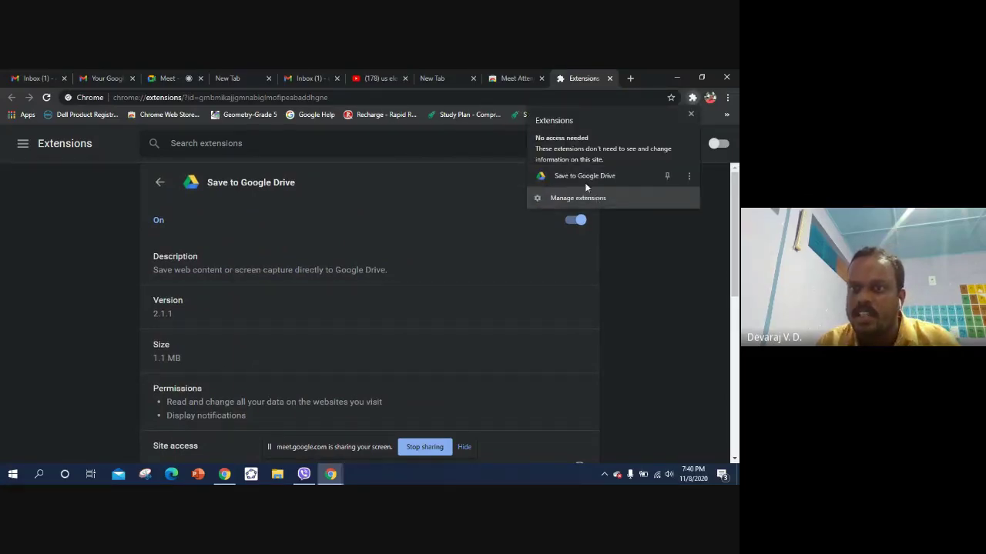
pyautogui.click(687, 175)
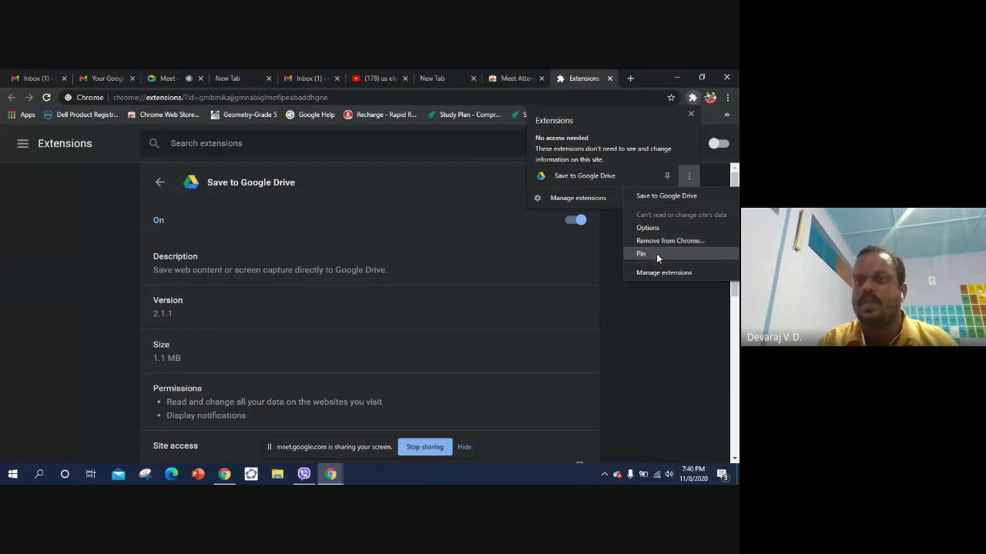
pyautogui.click(659, 294)
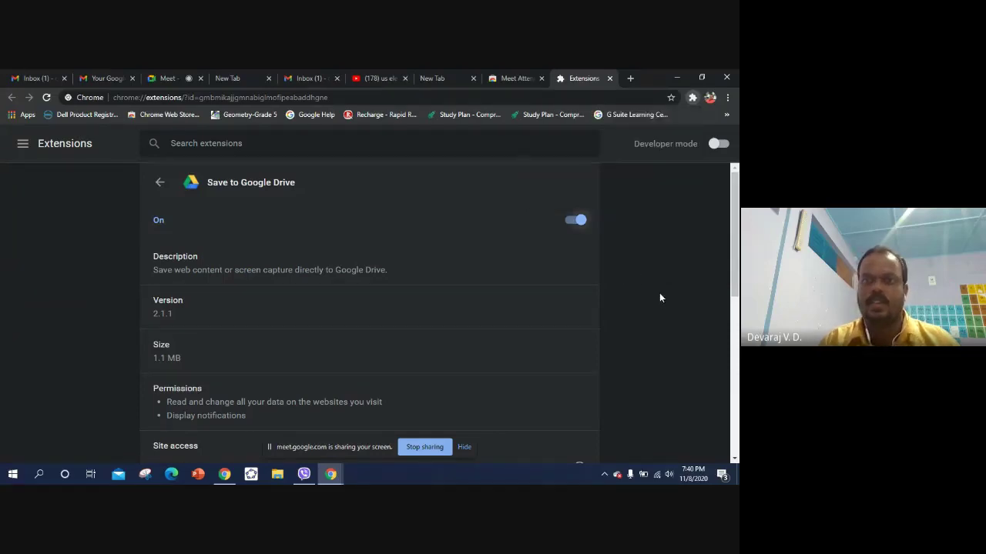
# Load the bookmarked Chrome Web Store in place of the extension's management page and open a new browser tab
pyautogui.click(158, 117)
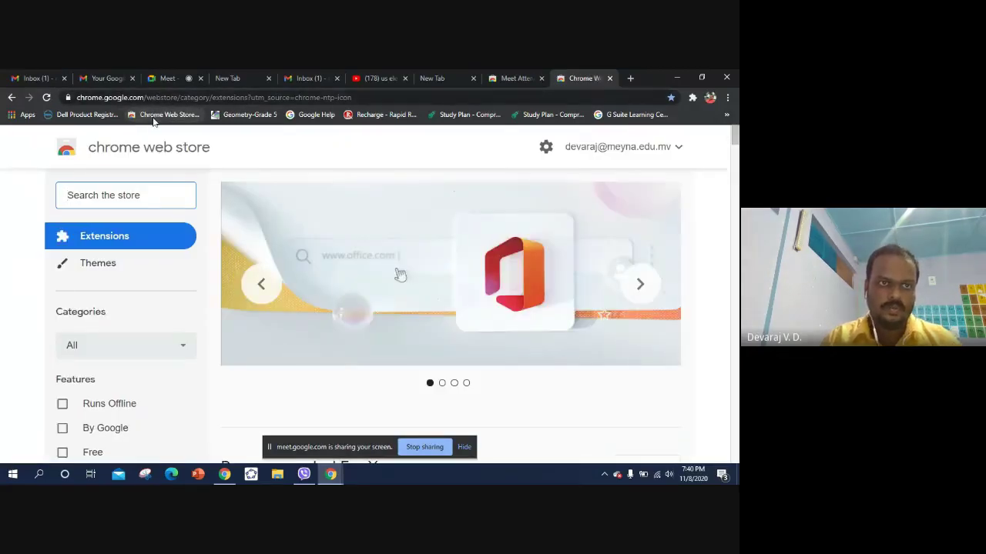
pyautogui.click(630, 78)
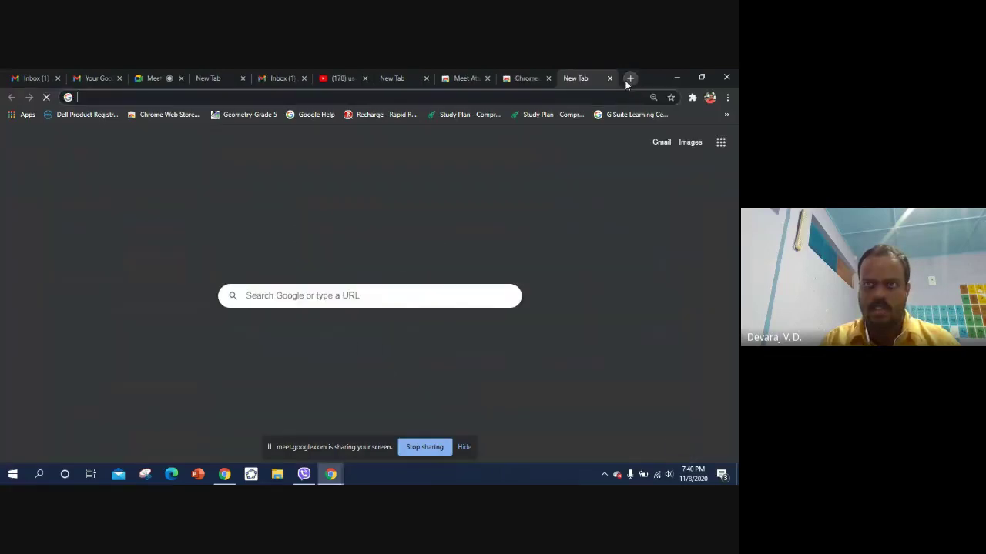
# Open a new incognito window and load the bookmarked Chrome Web Store in it
pyautogui.click(727, 97)
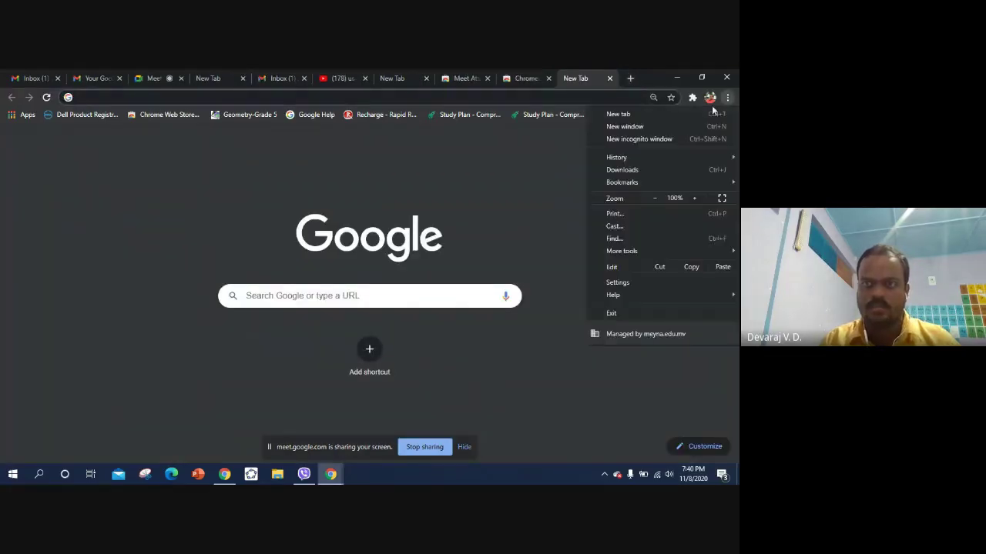
pyautogui.click(661, 140)
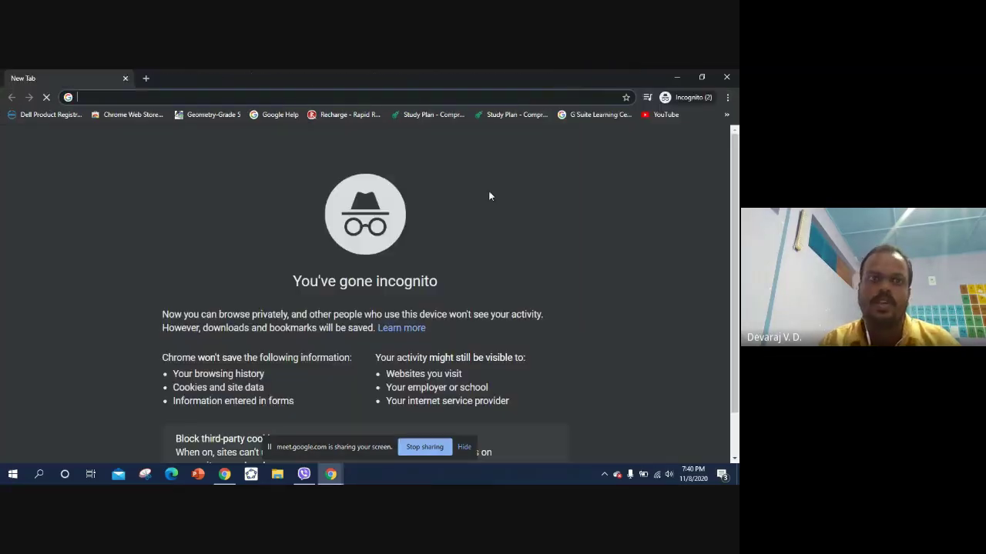
pyautogui.click(133, 115)
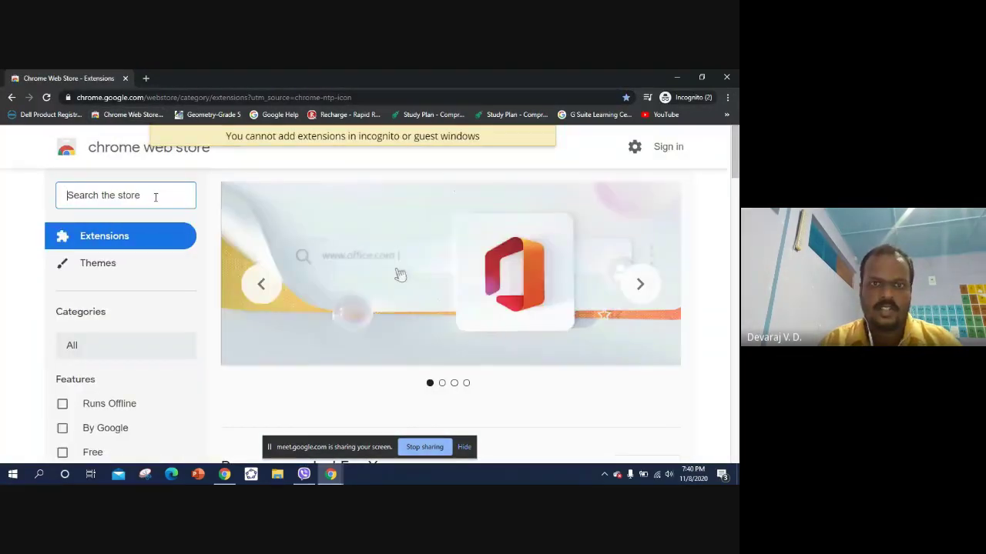
# Search the Chrome Web Store for "google meet" and open the Google Meet Plus extension page
pyautogui.click(154, 197)
pyautogui.write('g')
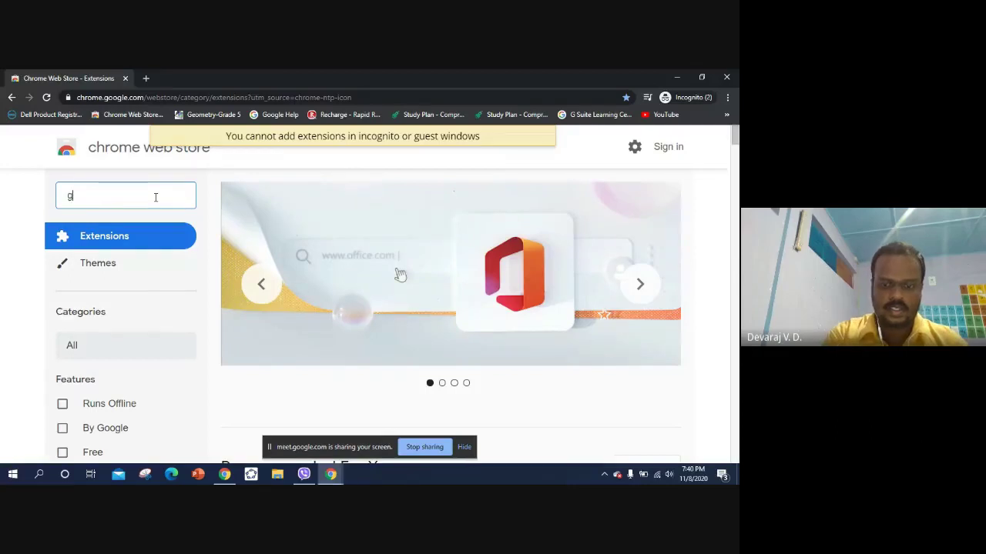
pyautogui.write('oogle meet')
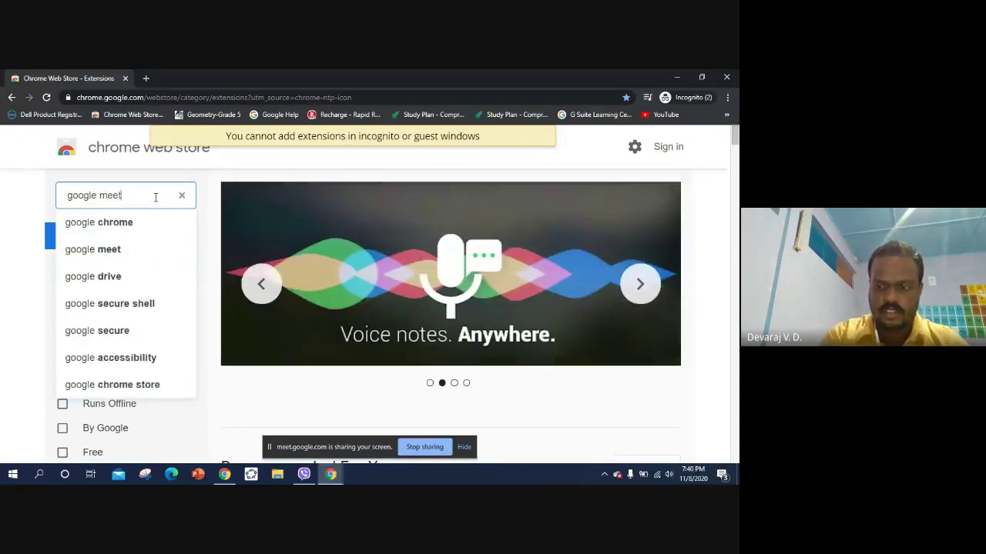
pyautogui.press('Return')
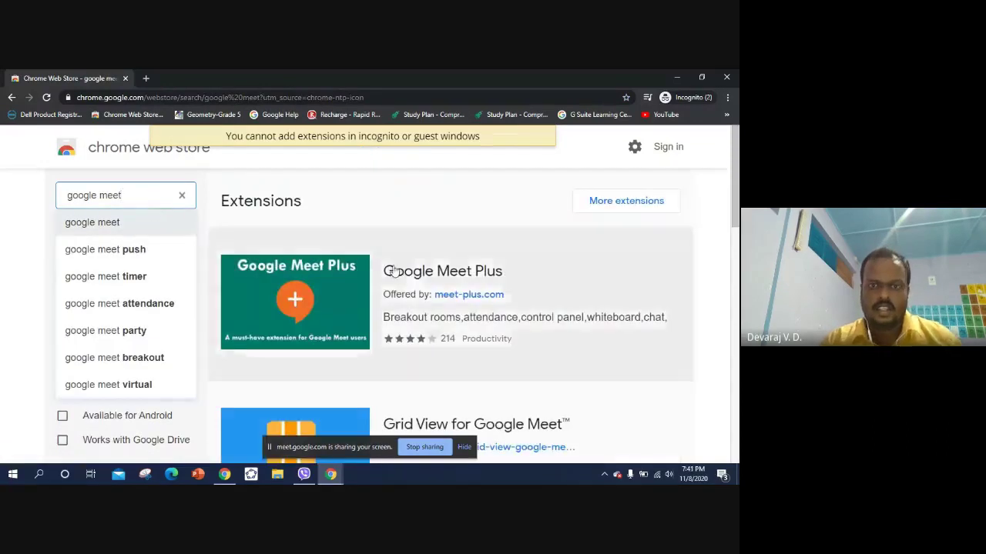
pyautogui.click(416, 273)
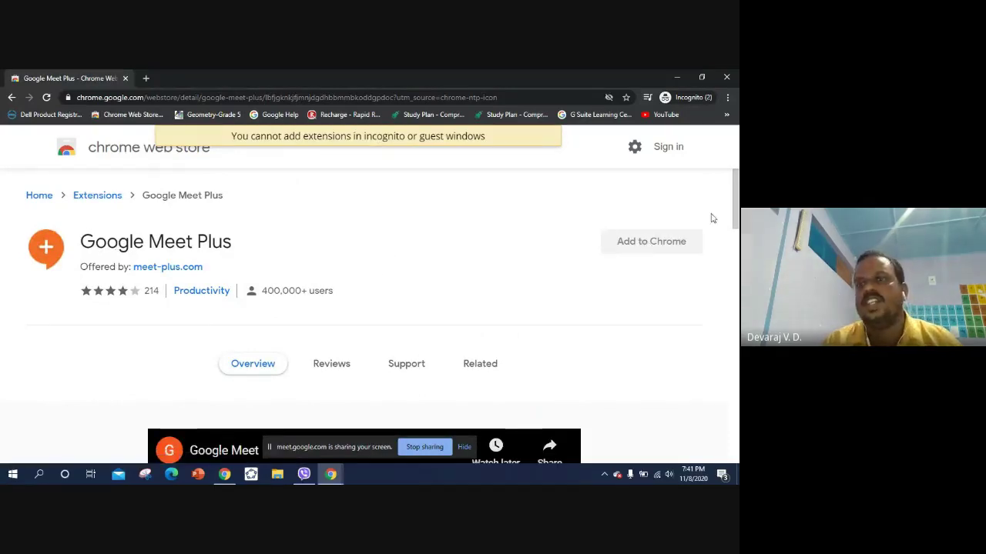
pyautogui.tripleClick(642, 277)
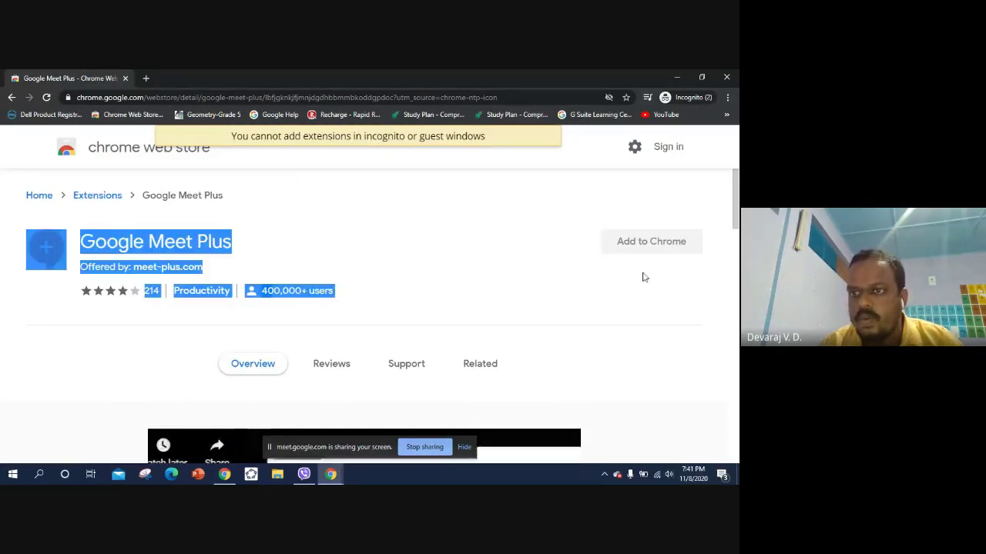
# Return to the regular Chrome window and show its open Chrome Web Store page
pyautogui.click(331, 475)
pyautogui.moveTo(314, 440)
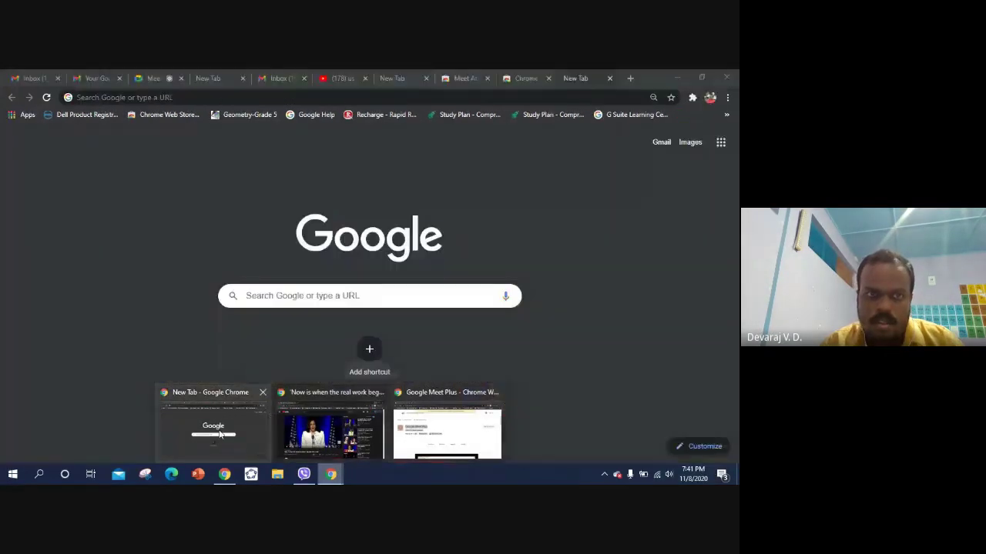
pyautogui.click(224, 424)
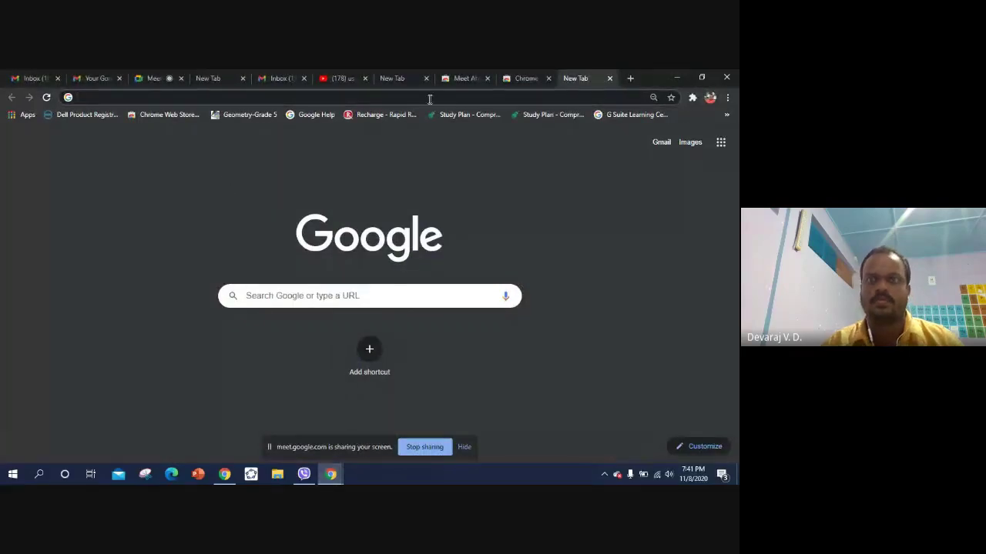
pyautogui.click(526, 78)
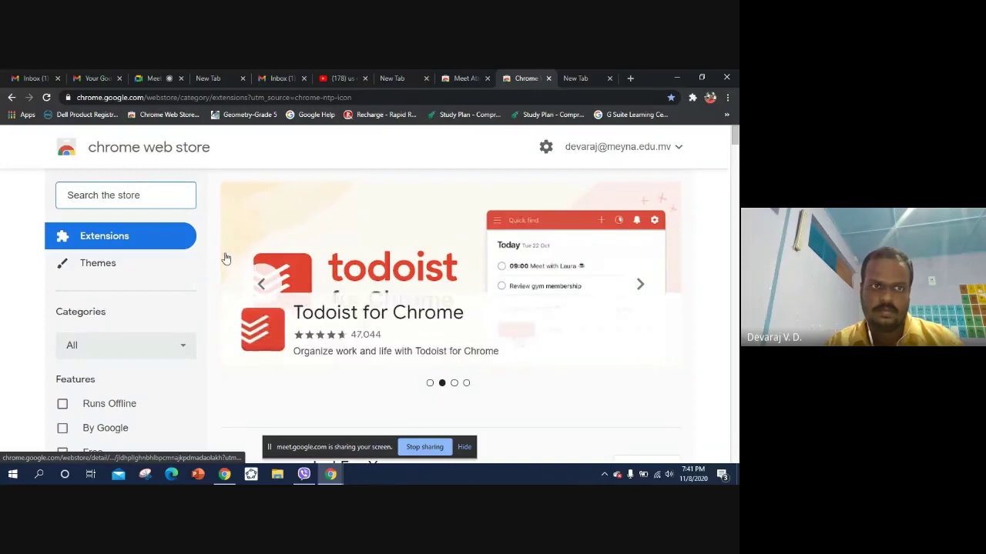
# Search the Chrome Web Store for "meet attendance" and open the Meet Attendance extension page offered by claycodes.org
pyautogui.scroll(-1, 198, 249)
pyautogui.scroll(1, 209, 254)
pyautogui.write('g')
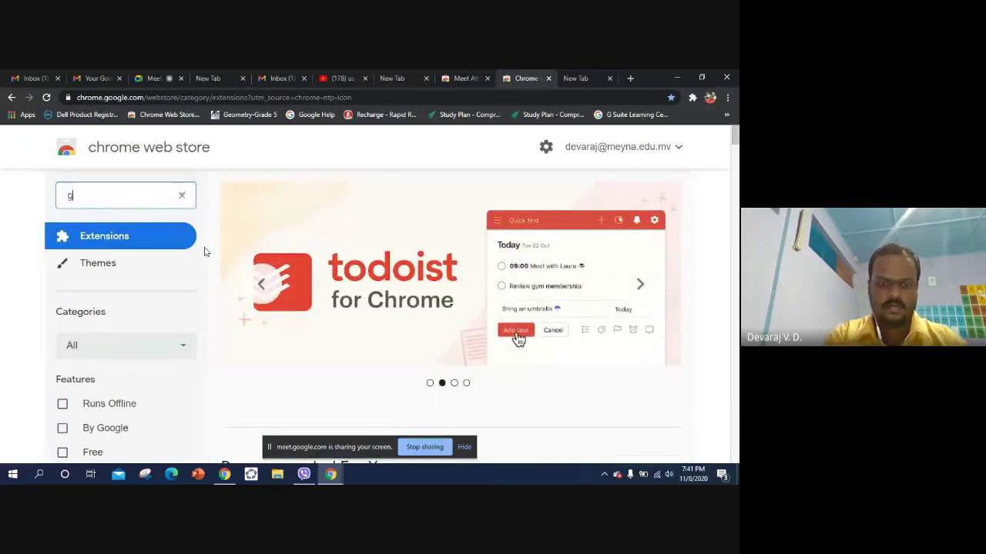
pyautogui.write('eo')
pyautogui.press('BackSpace')
pyautogui.press('BackSpace')
pyautogui.press('BackSpace')
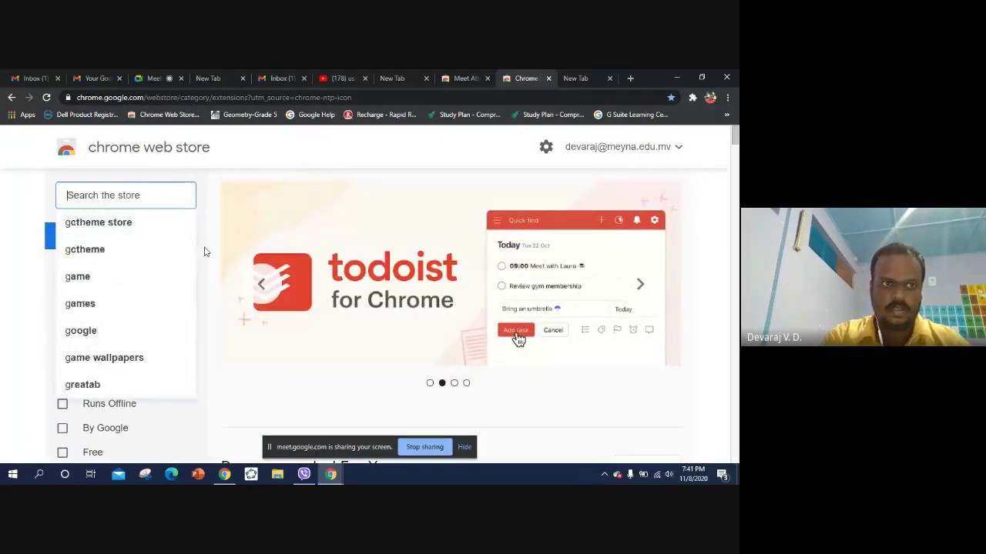
pyautogui.write('mee')
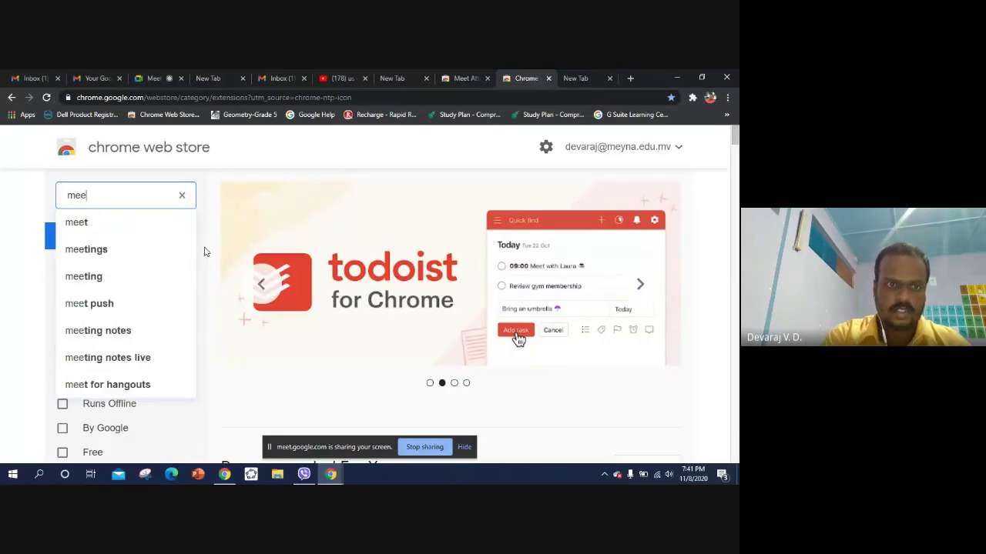
pyautogui.write('t att')
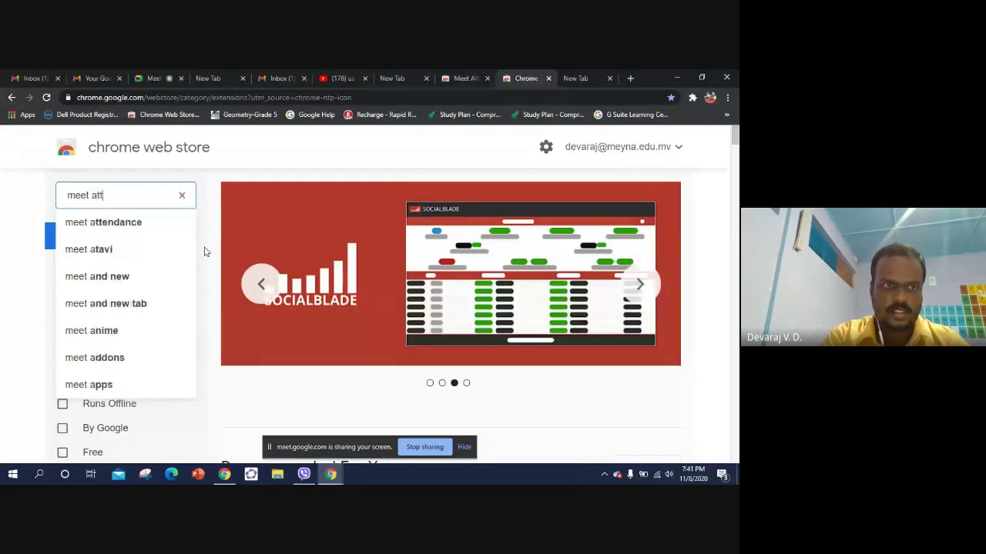
pyautogui.click(137, 223)
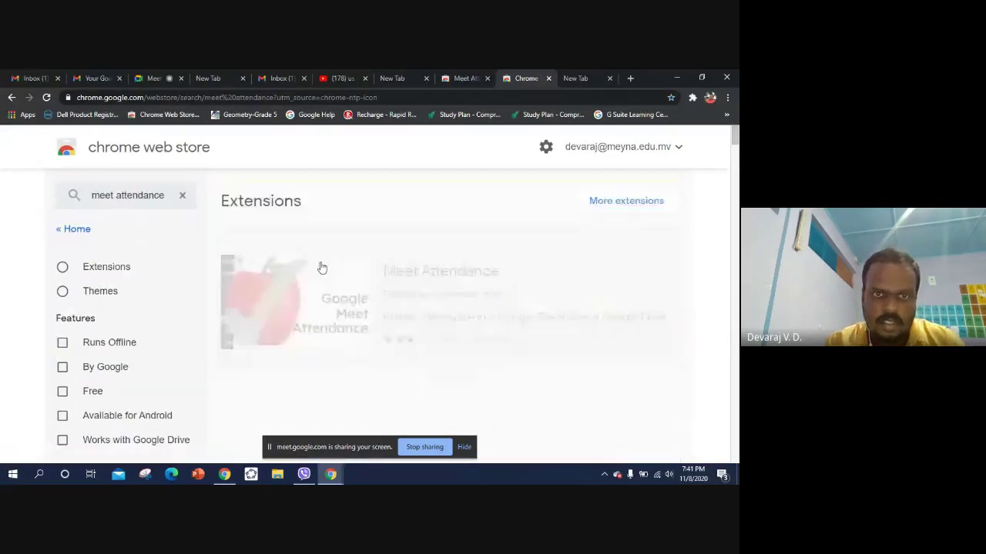
pyautogui.click(467, 279)
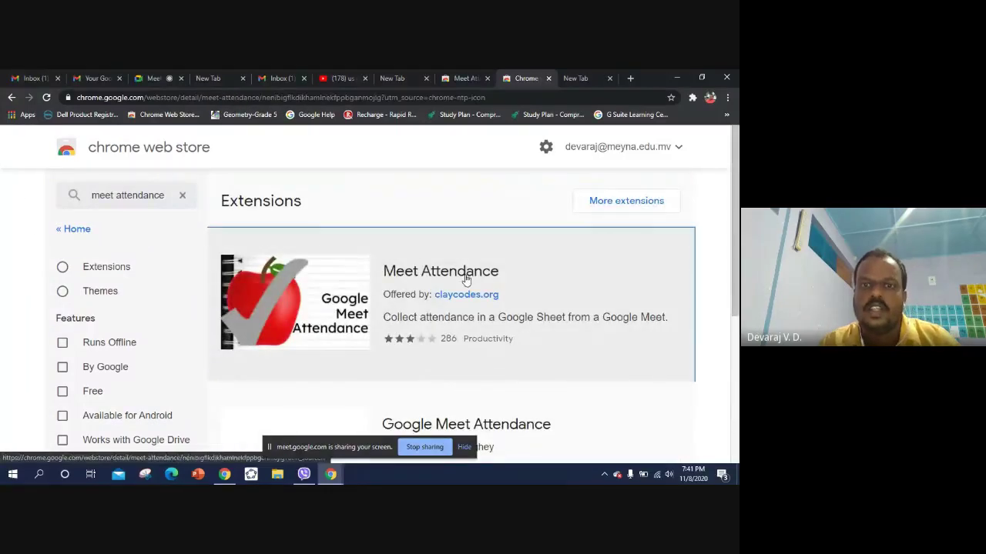
pyautogui.tripleClick(675, 216)
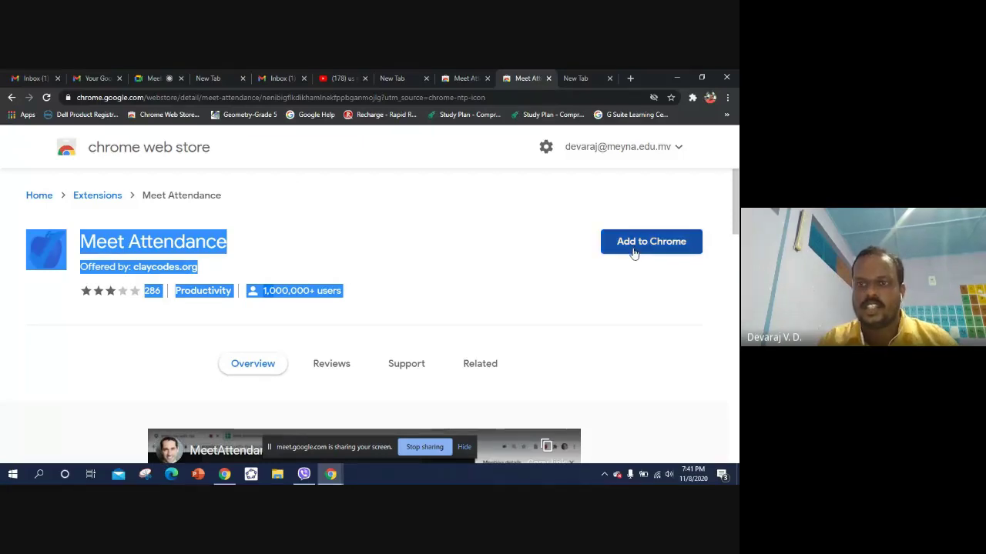
pyautogui.click(608, 244)
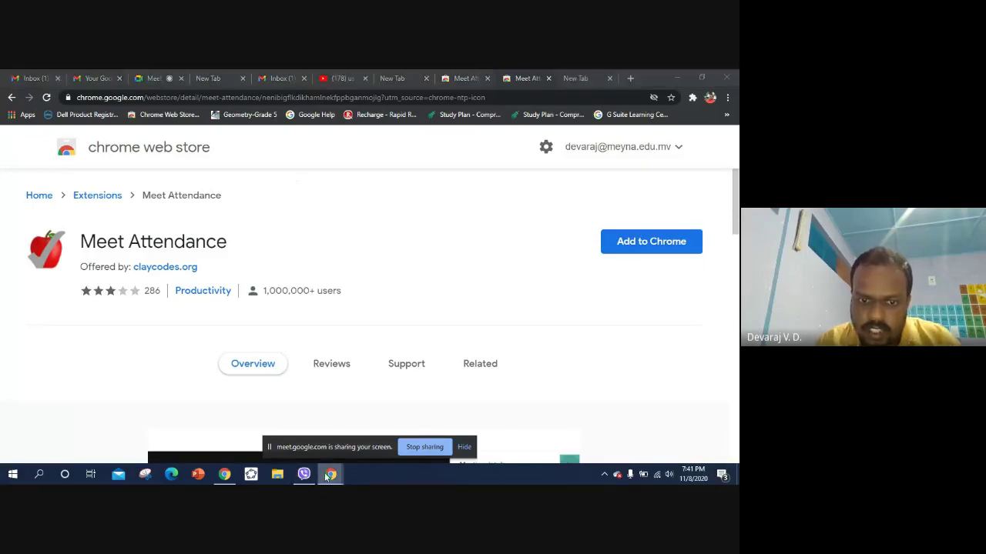
# Compare the incognito window's Google Meet Plus page with the Meet Attendance page, ending in the regular window
pyautogui.moveTo(327, 475)
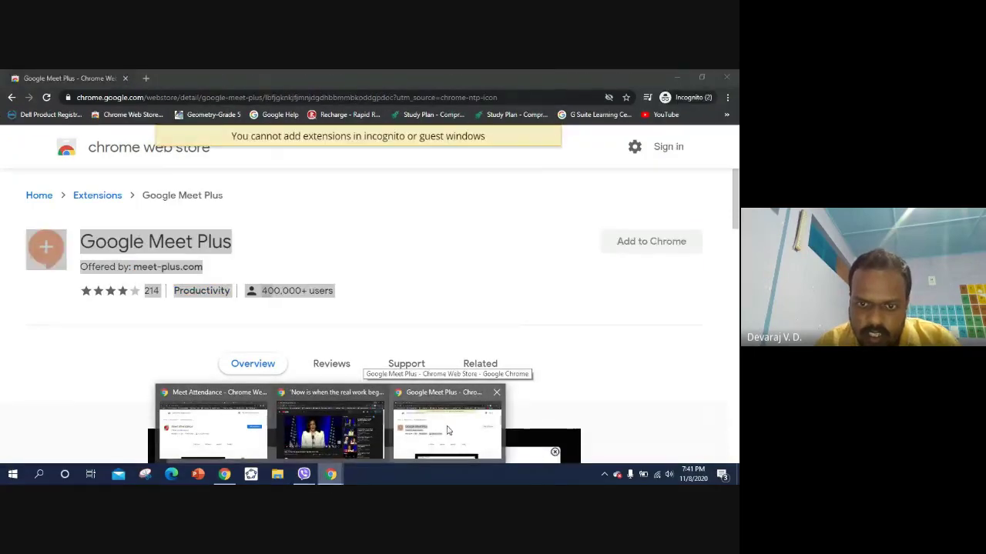
pyautogui.click(430, 440)
pyautogui.click(408, 291)
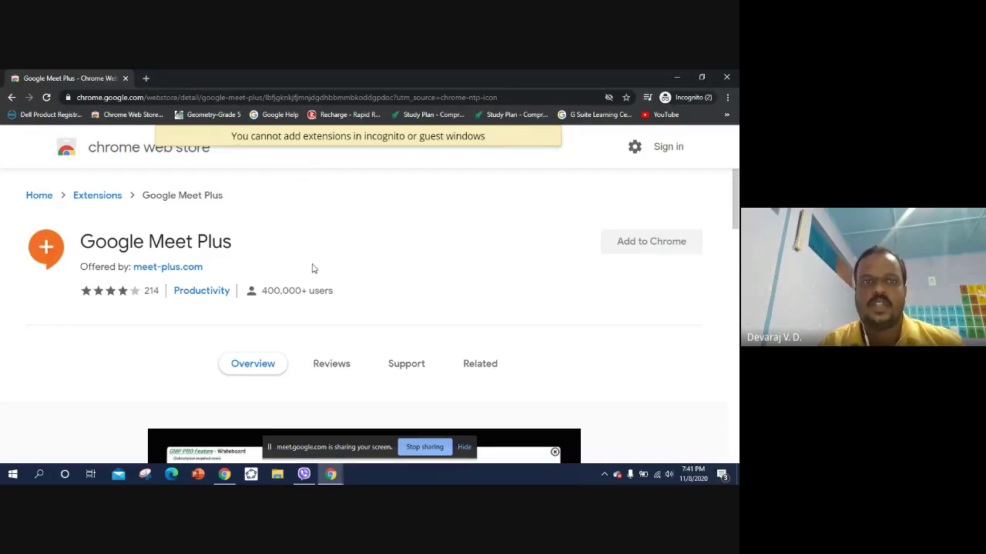
pyautogui.click(219, 98)
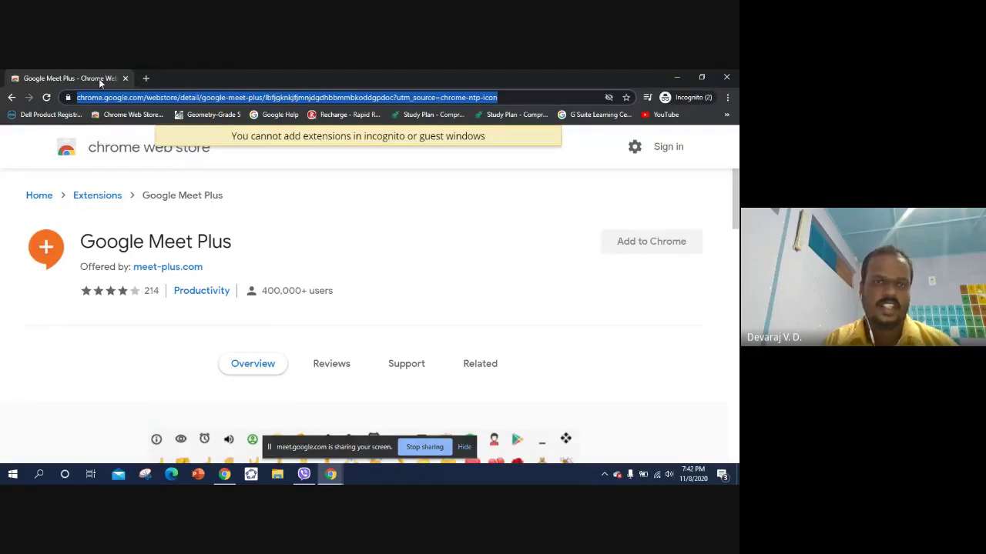
pyautogui.click(340, 476)
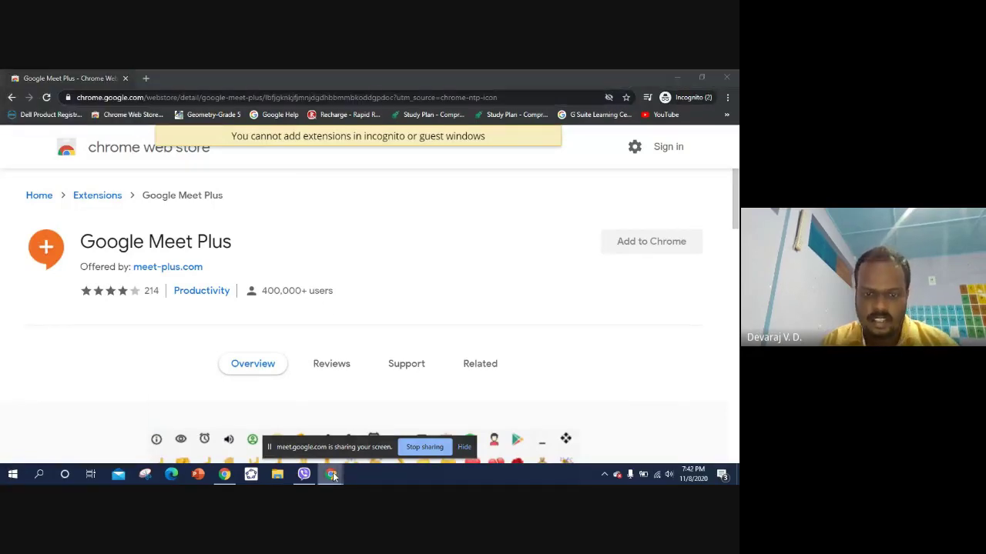
pyautogui.moveTo(365, 435)
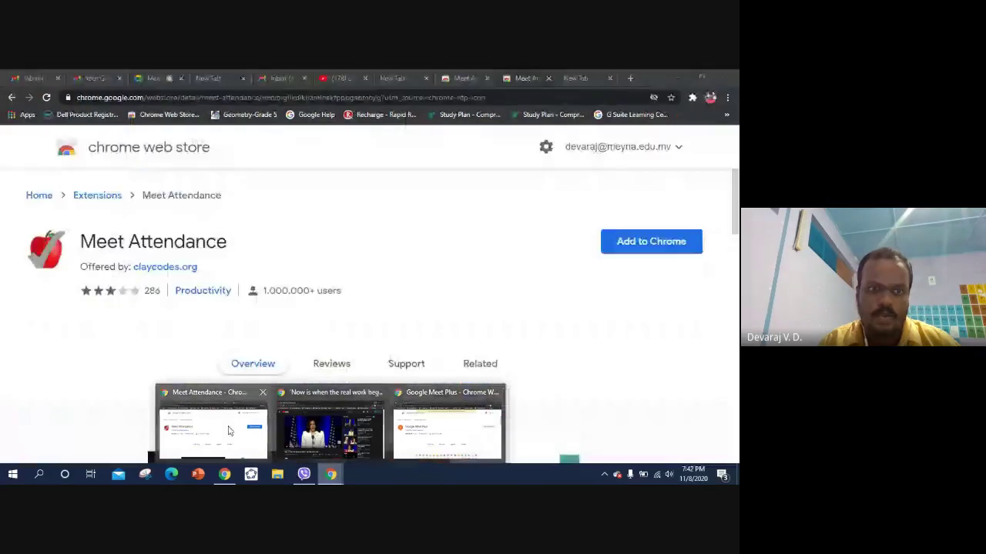
pyautogui.click(214, 431)
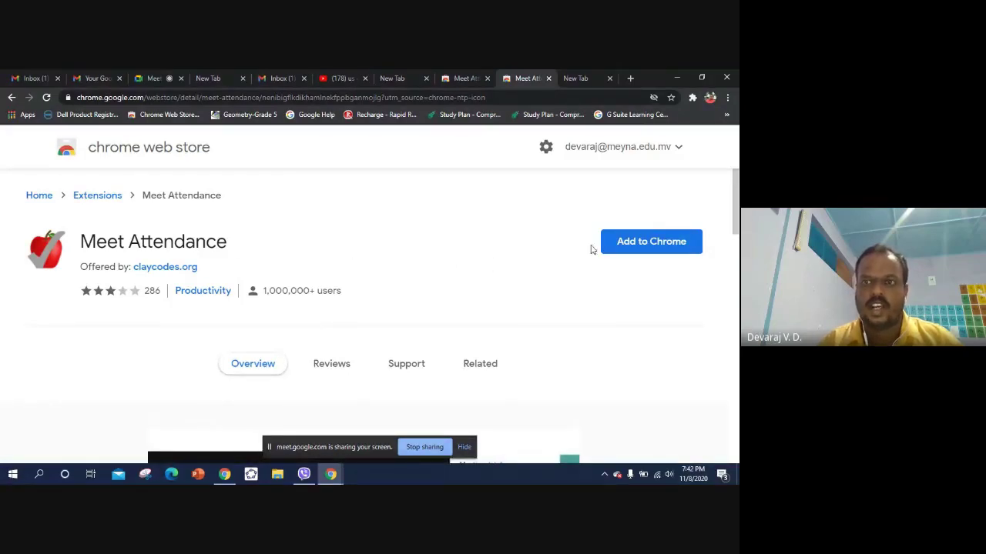
# Load the bookmarked Chrome Web Store in place of the Meet Attendance page and look over its recommended extensions
pyautogui.click(158, 117)
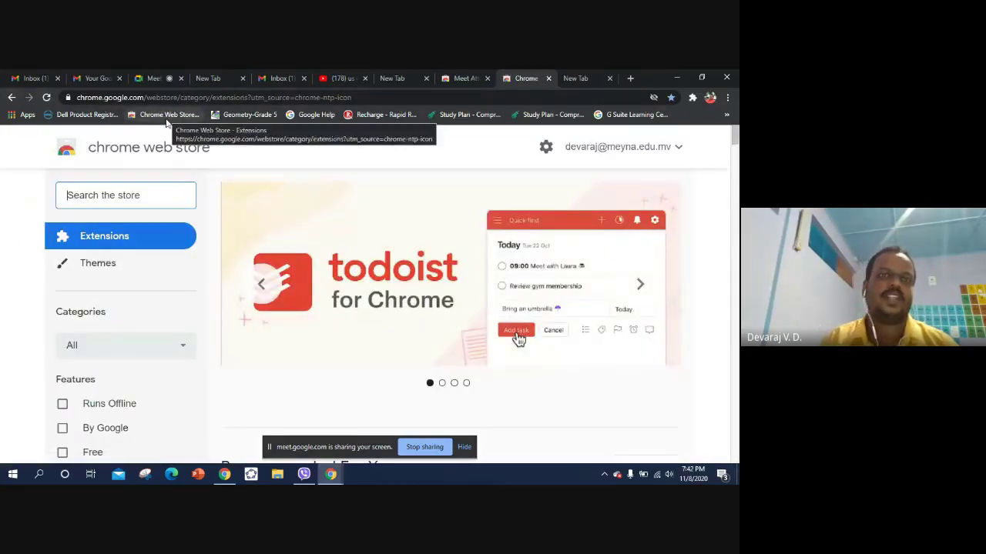
pyautogui.scroll(-1, 443, 324)
pyautogui.scroll(-3, 443, 324)
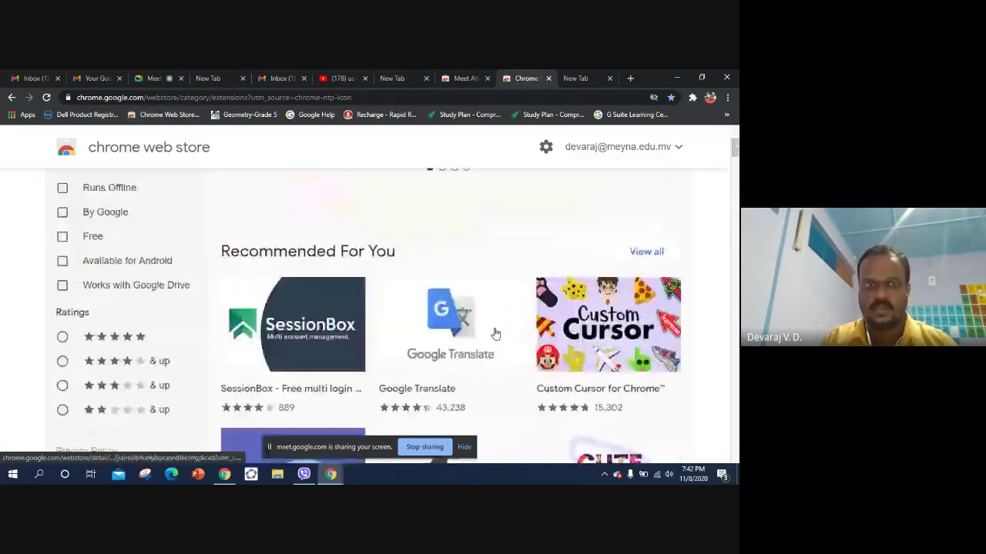
pyautogui.scroll(3, 493, 334)
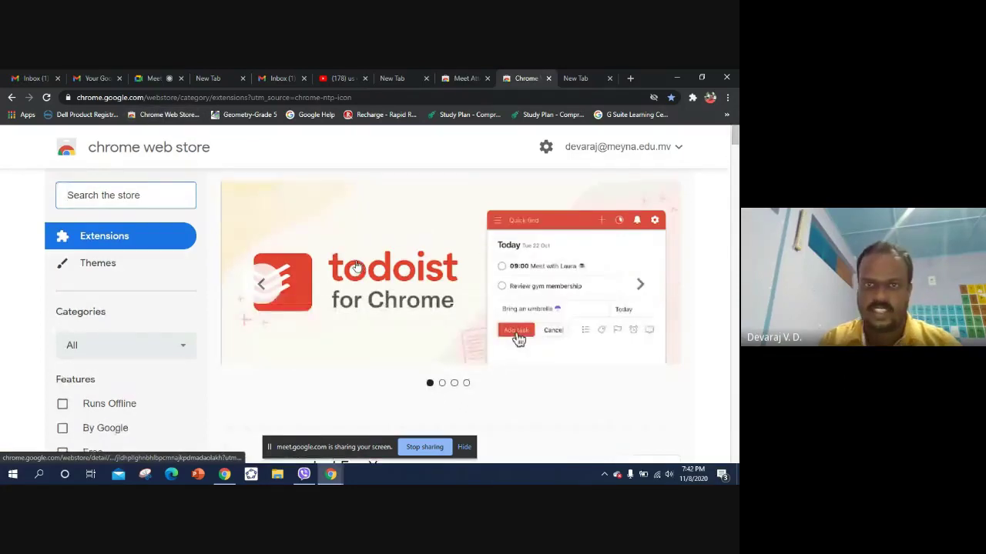
# Open the "Joe Biden's first speech as US president-elect" result from the YouTube search in an incognito window
pyautogui.click(345, 78)
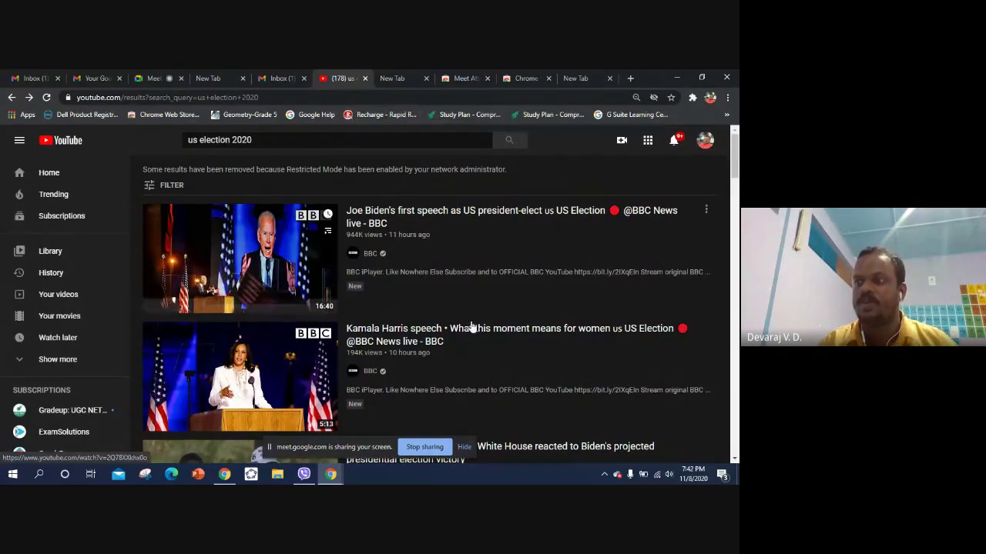
pyautogui.moveTo(391, 215)
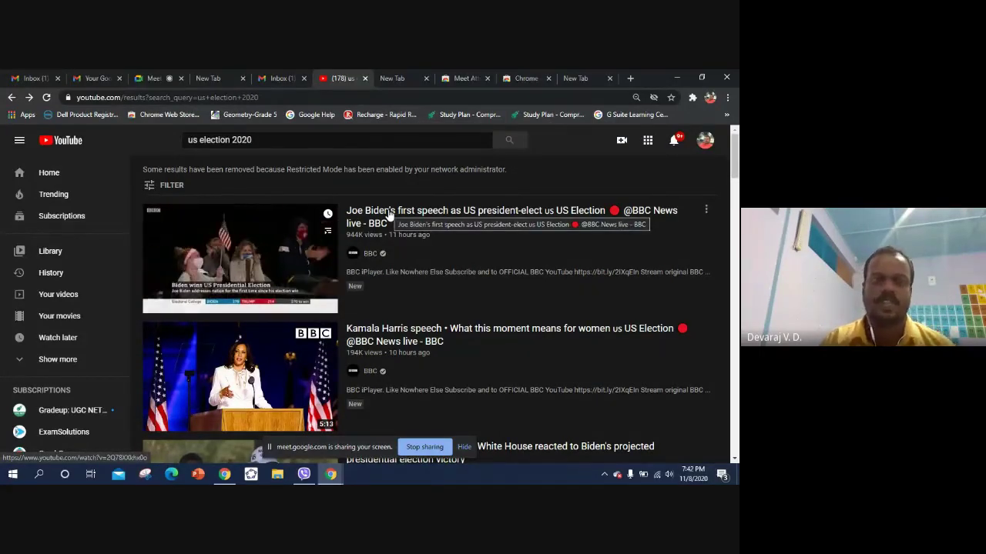
pyautogui.rightClick(390, 215)
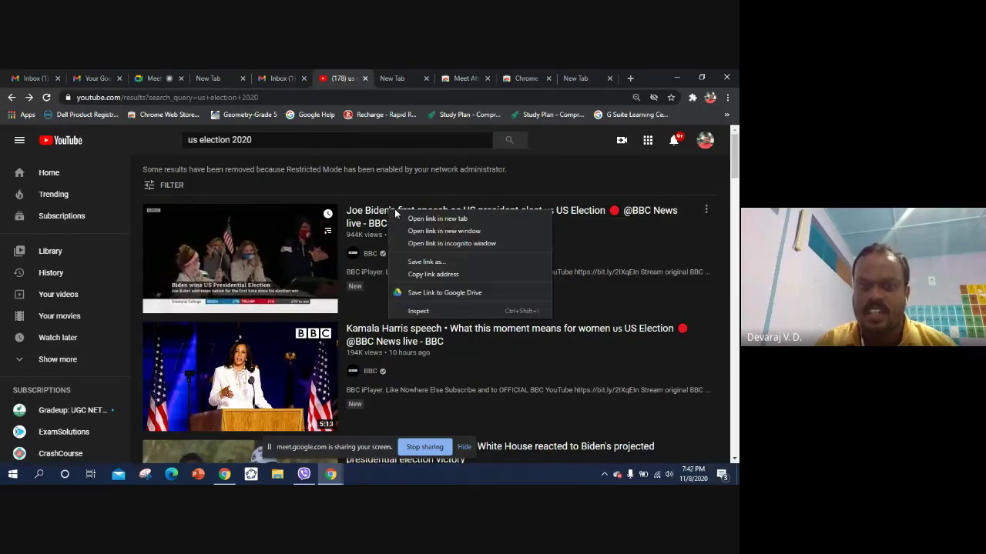
pyautogui.click(429, 245)
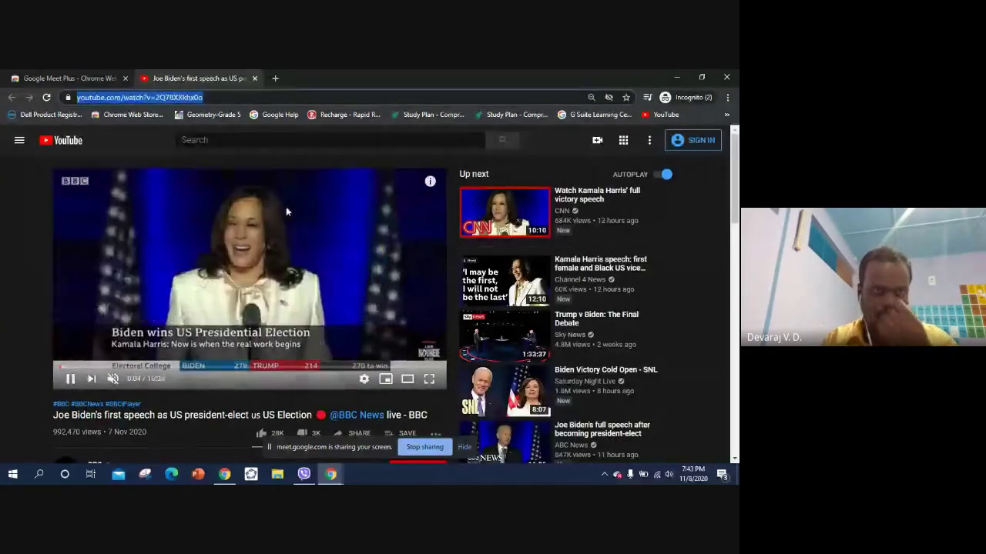
# Switch between the incognito window's YouTube video and Google Meet Plus page, ending on the latter, and open the browser's media controls
pyautogui.click(73, 78)
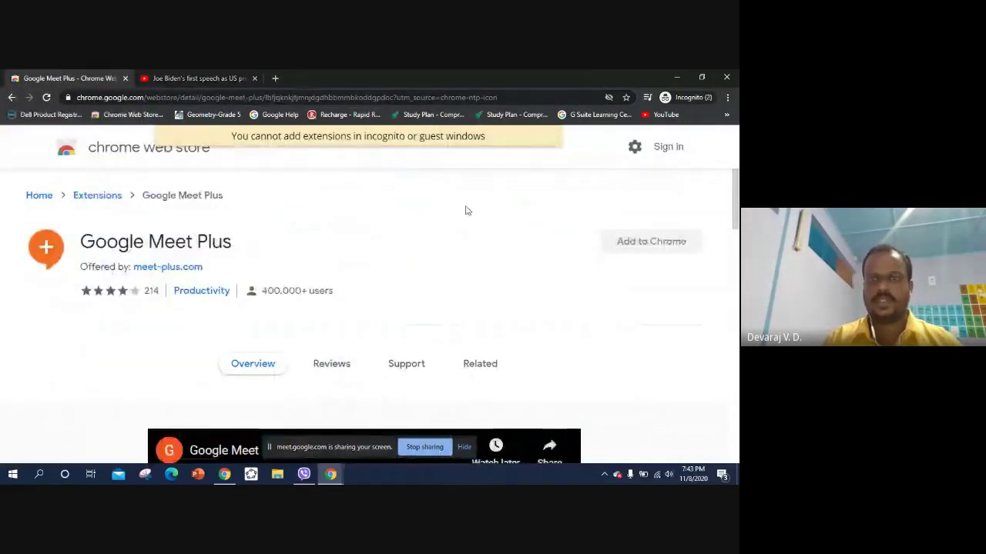
pyautogui.click(201, 76)
pyautogui.click(97, 78)
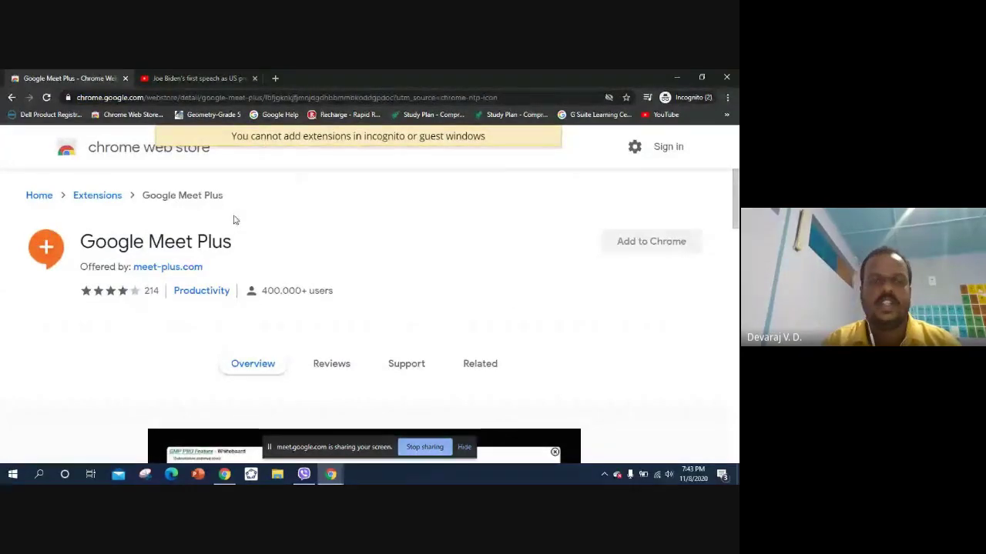
pyautogui.click(647, 98)
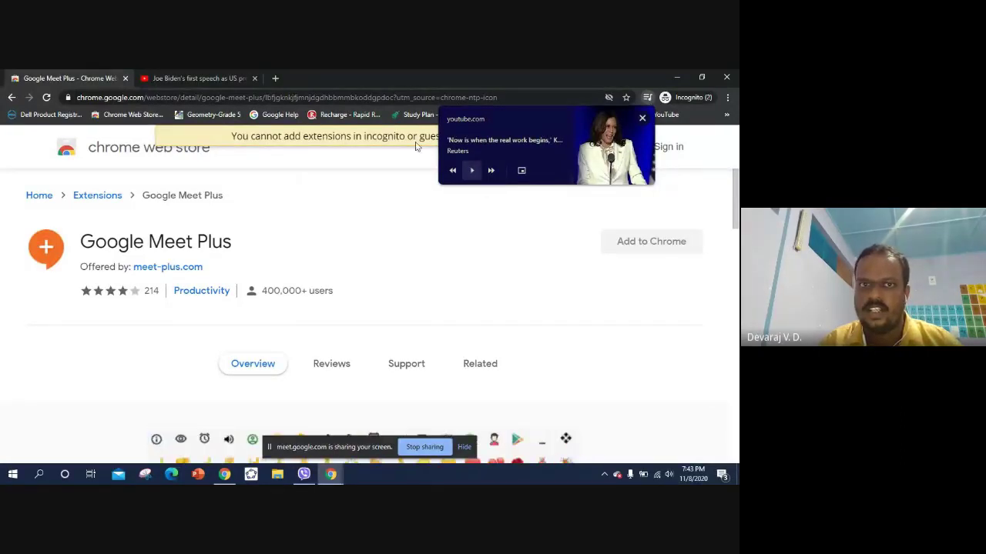
# Unmute the Joe Biden speech video in the incognito window and display the browser's media controls from the Google Meet Plus page
pyautogui.click(219, 78)
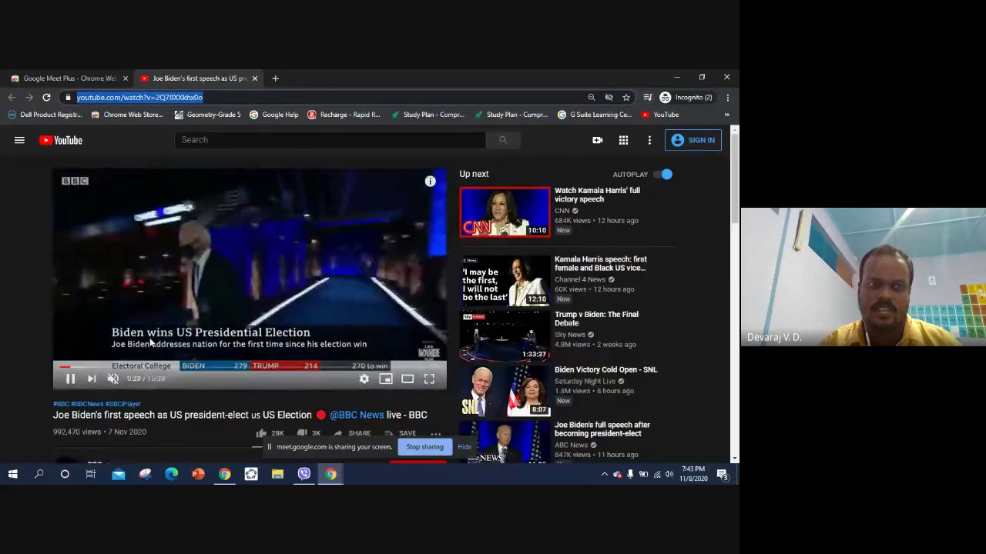
pyautogui.press('Down')
pyautogui.press('Down')
pyautogui.press('Down')
pyautogui.press('Down')
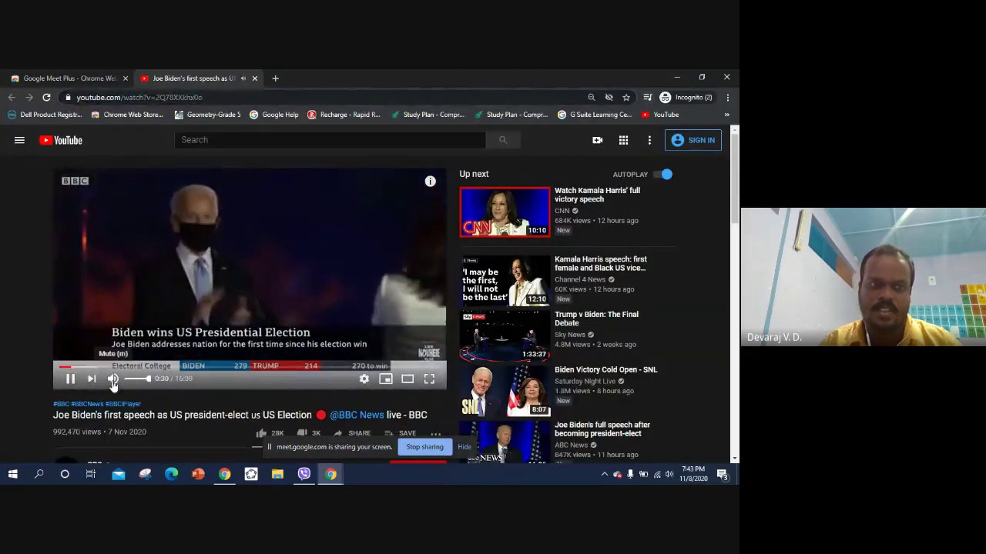
pyautogui.click(92, 76)
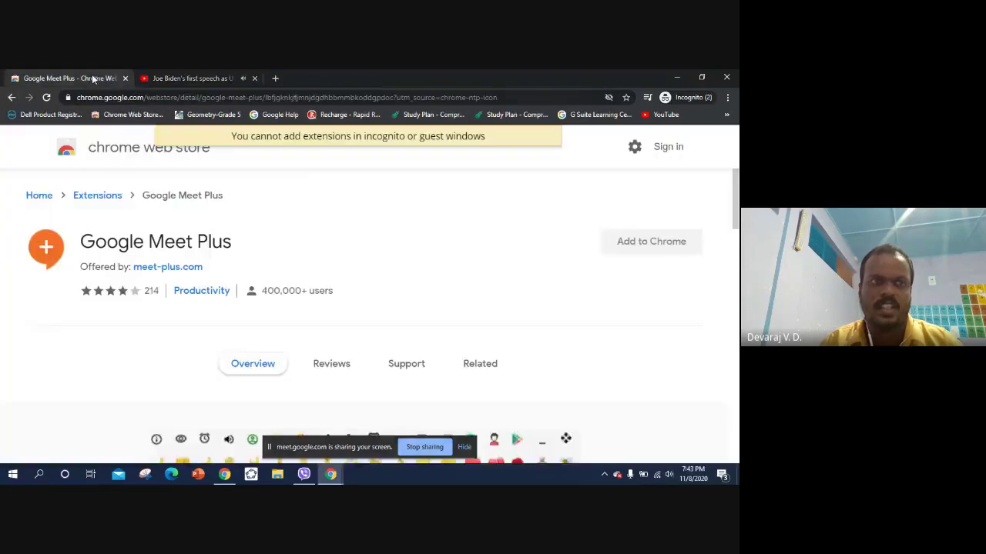
pyautogui.click(649, 98)
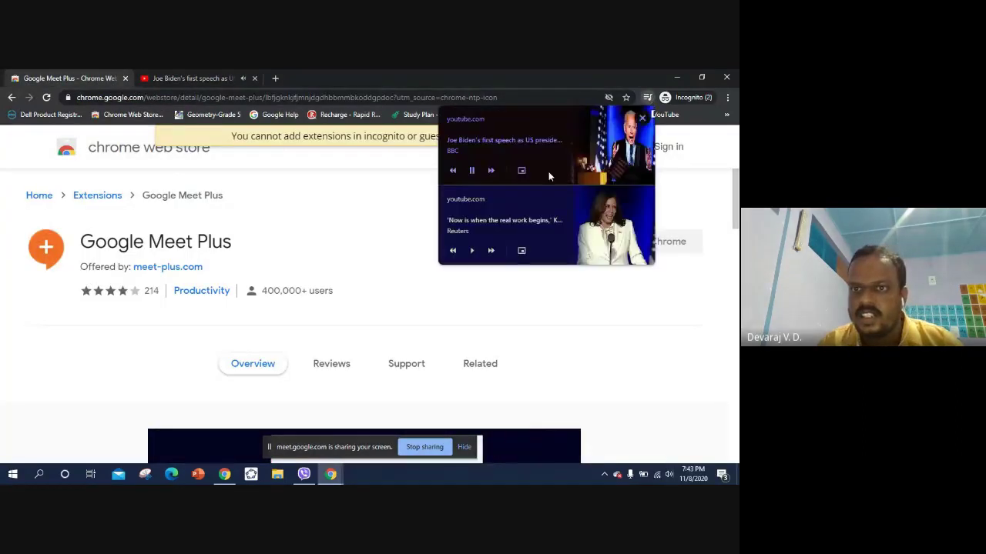
# Revisit the playing video, return to the Google Meet Plus page, and pause the video from the browser's media controls before dismissing them
pyautogui.click(190, 77)
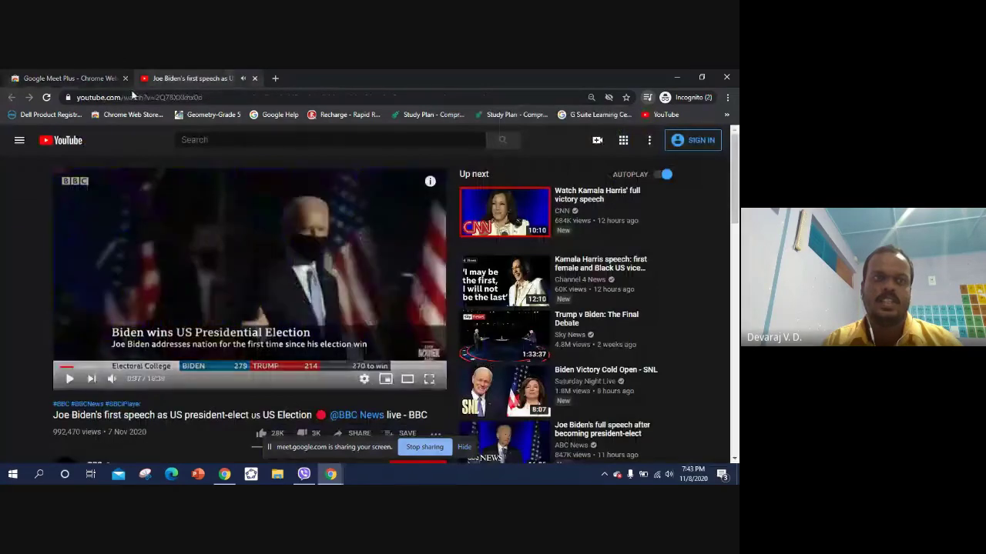
pyautogui.click(88, 77)
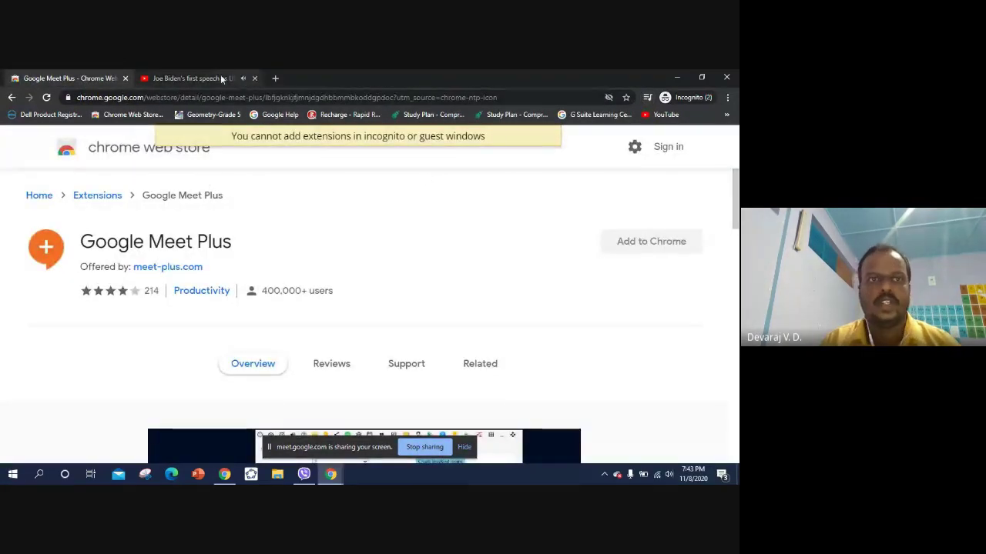
pyautogui.click(649, 98)
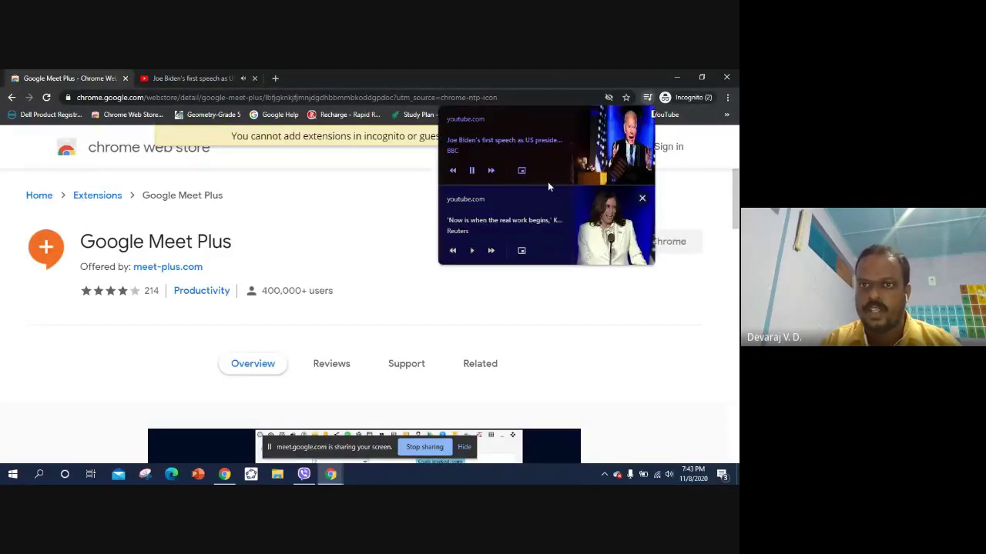
pyautogui.click(374, 193)
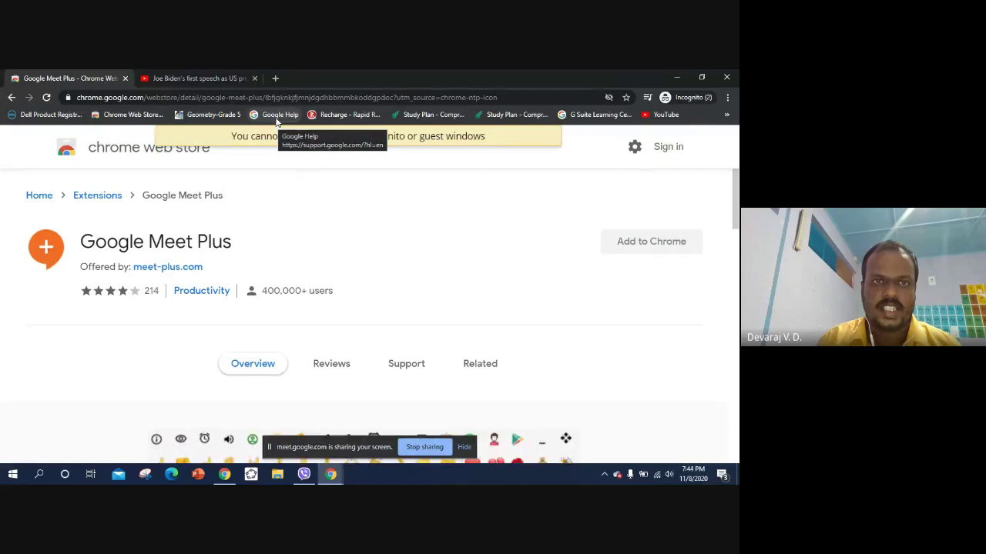
# Pin the Joe Biden speech video's tab in the incognito window
pyautogui.click(234, 75)
pyautogui.rightClick(169, 78)
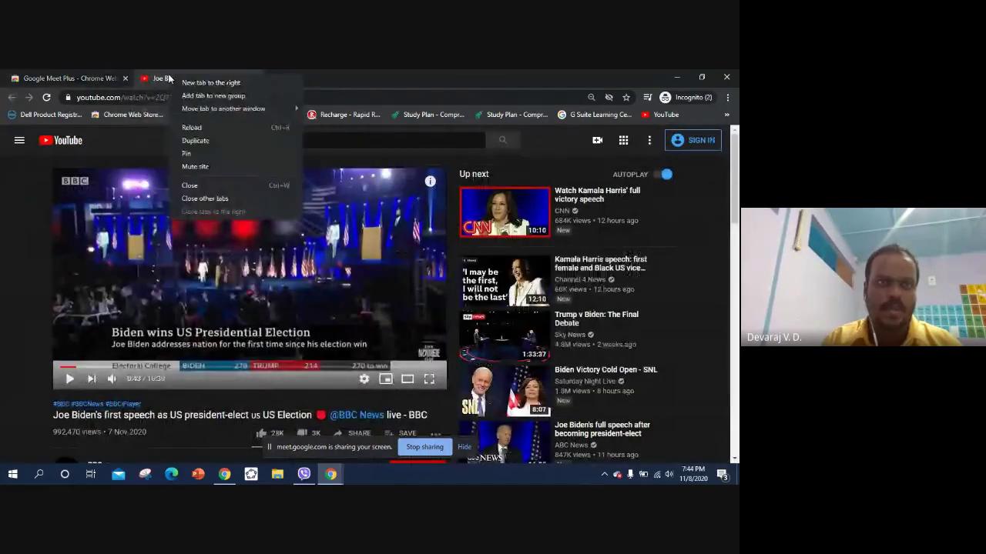
pyautogui.click(196, 154)
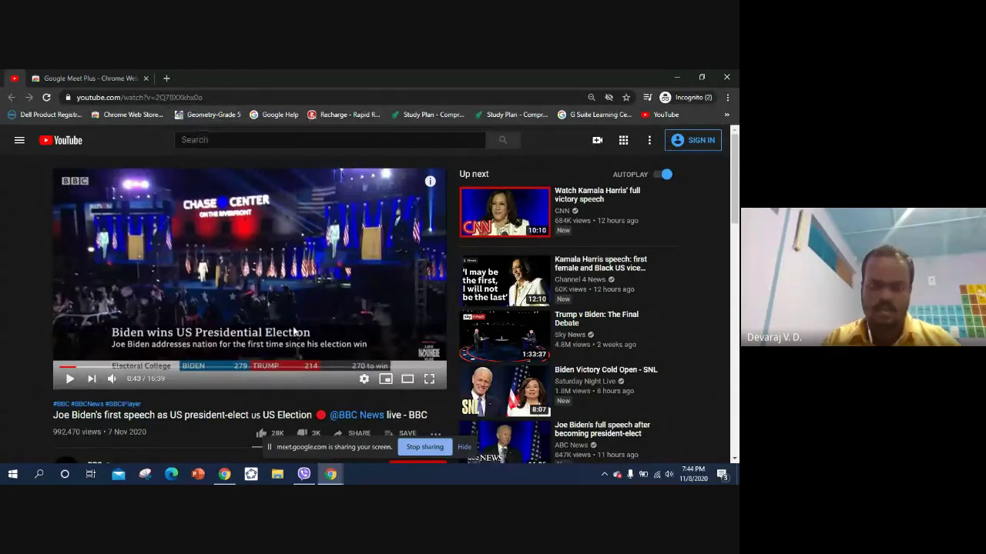
# Open the eduexams.withgoogle.com link from the starred Gmail message's "To get started" instructions in an incognito window
pyautogui.click(330, 473)
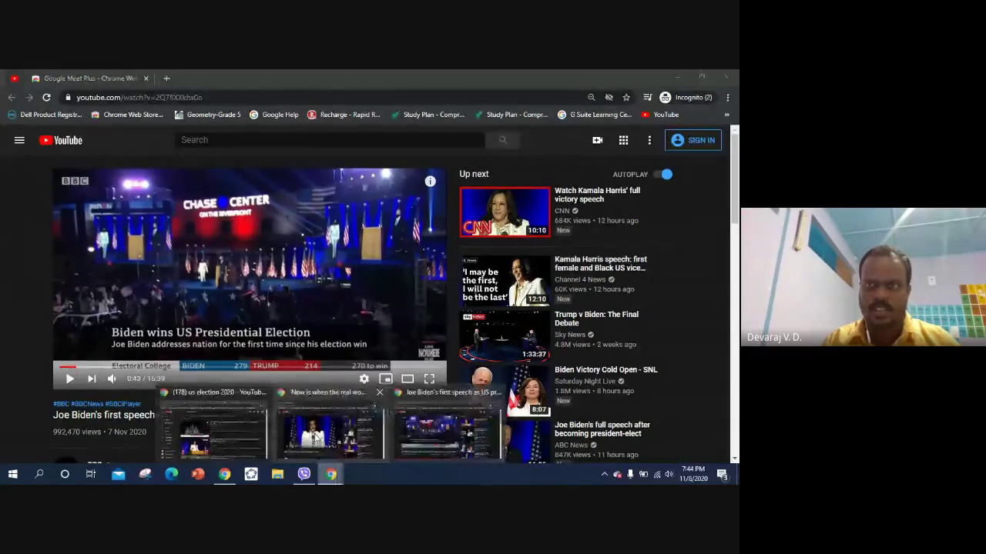
pyautogui.moveTo(315, 437)
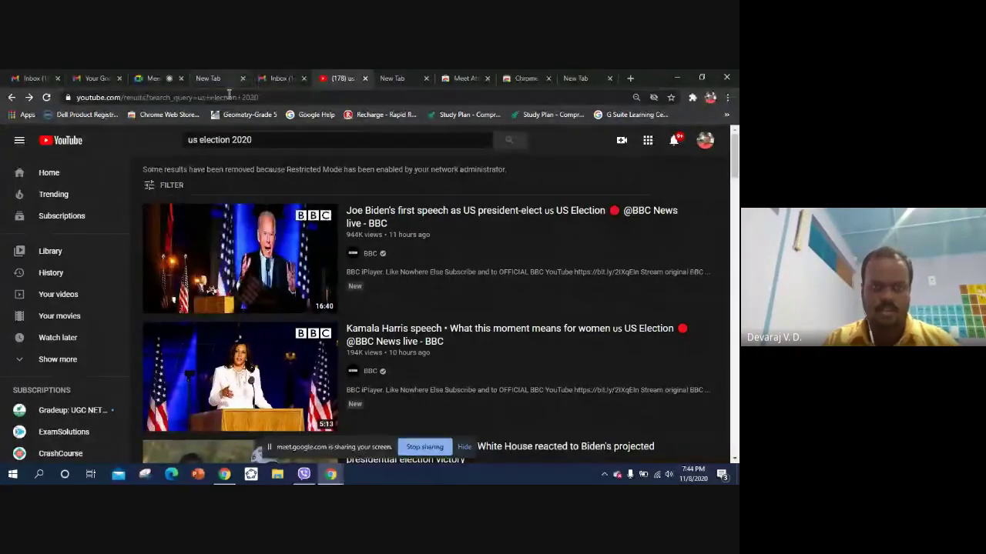
pyautogui.click(104, 80)
pyautogui.scroll(5, 351, 323)
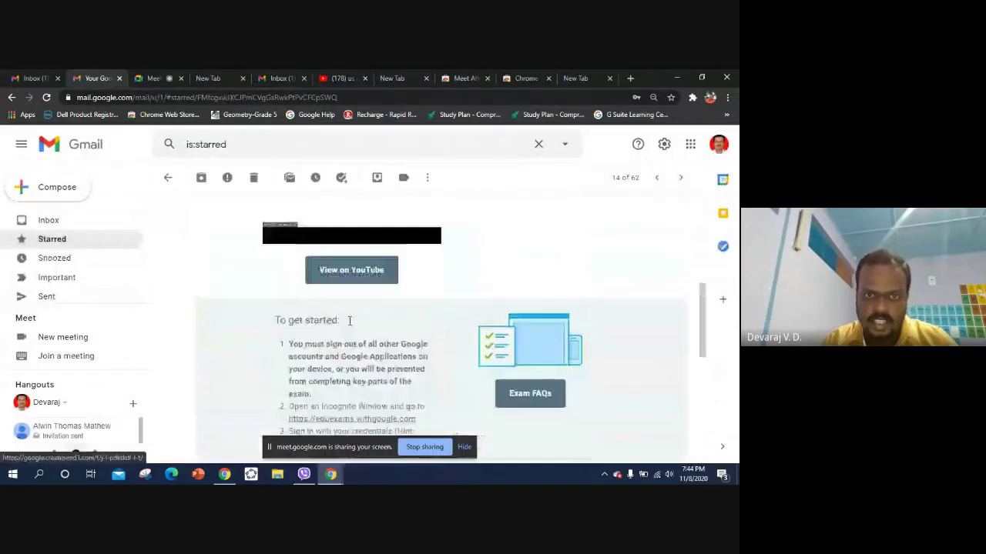
pyautogui.scroll(2, 349, 321)
pyautogui.scroll(-4, 351, 322)
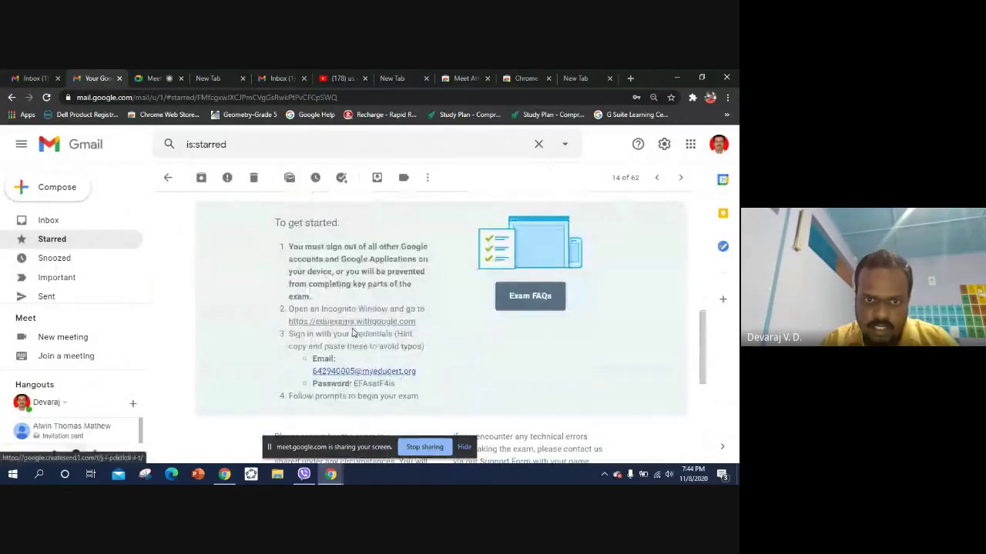
pyautogui.scroll(-1, 346, 316)
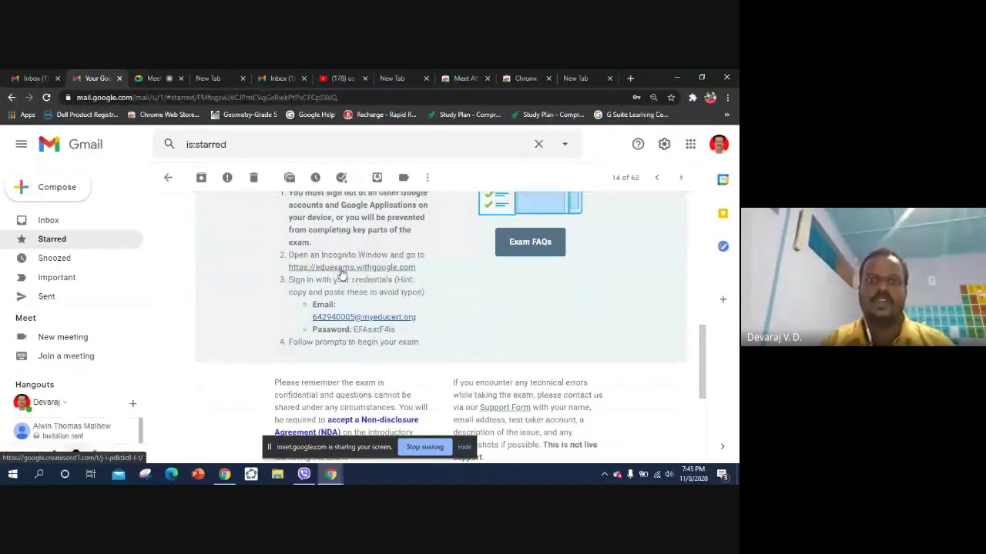
pyautogui.rightClick(343, 272)
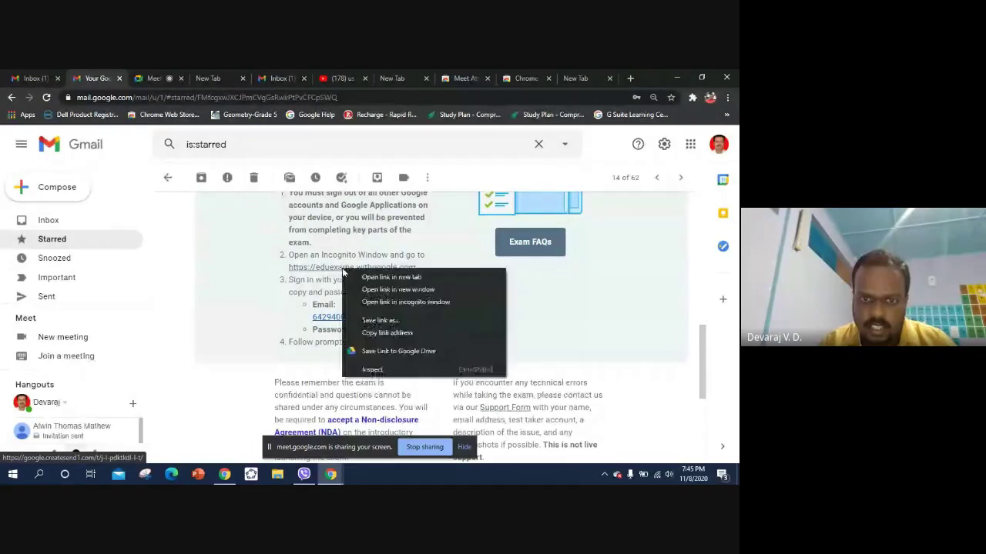
pyautogui.click(386, 303)
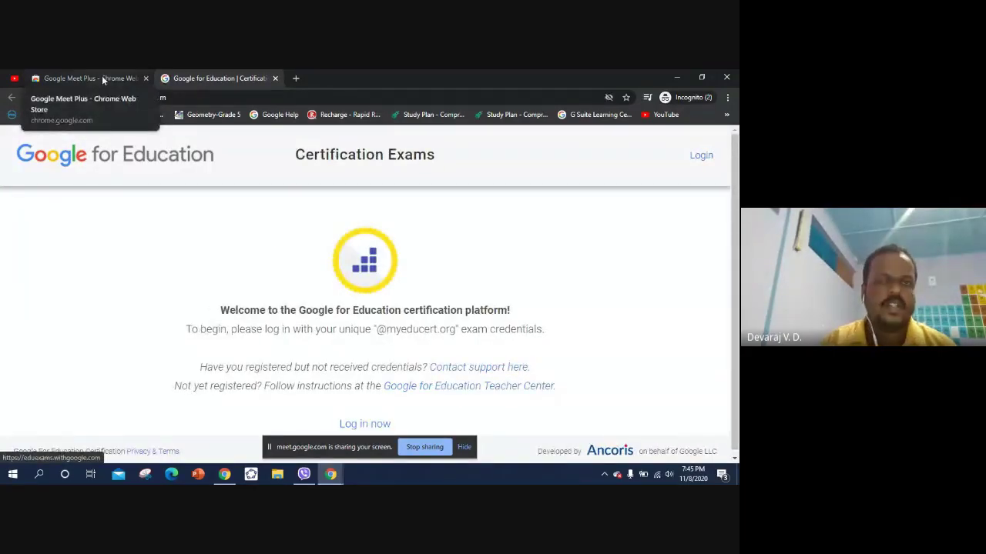
# Revisit the incognito Google Meet Plus page, minimize that window to return to the Gmail message, and stop sharing the screen
pyautogui.click(101, 77)
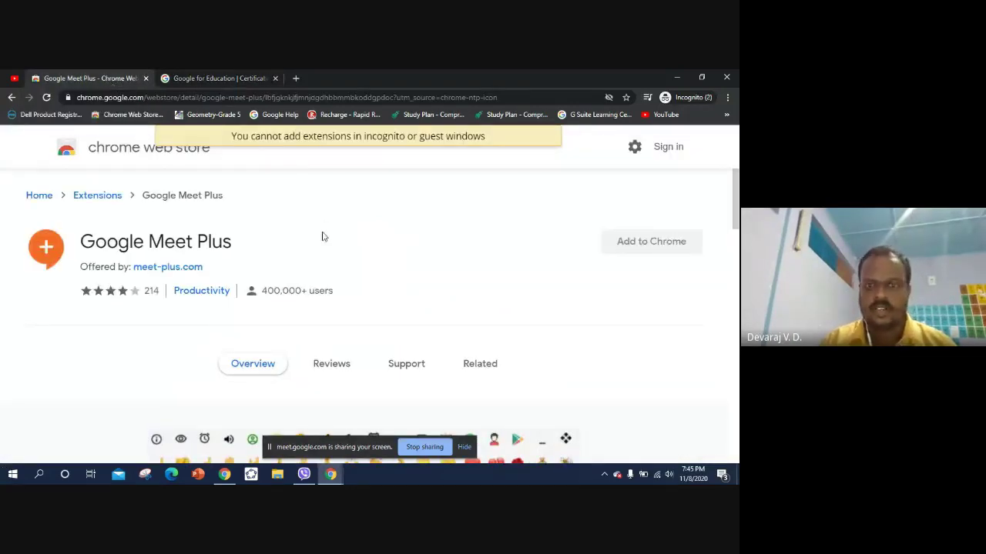
pyautogui.click(685, 79)
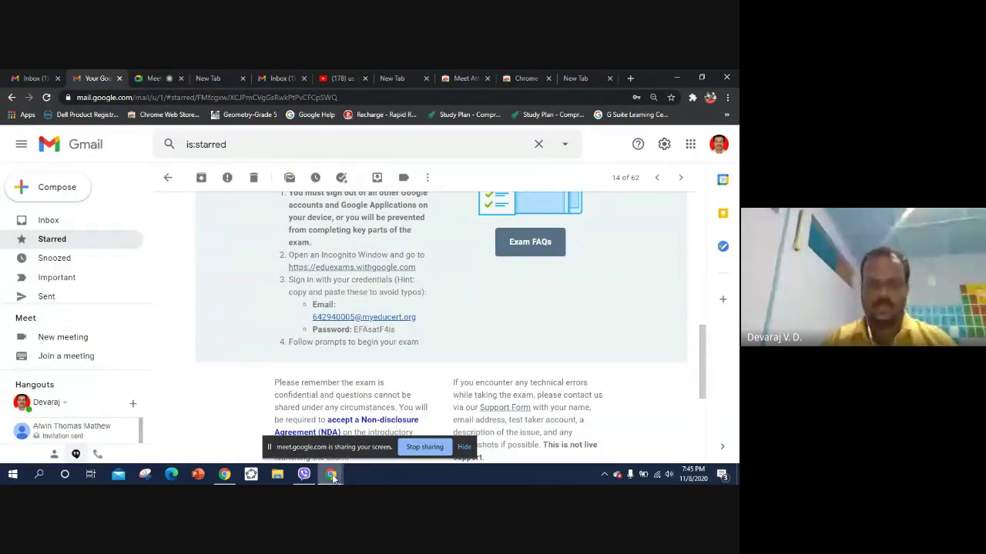
pyautogui.moveTo(333, 477)
pyautogui.moveTo(420, 436)
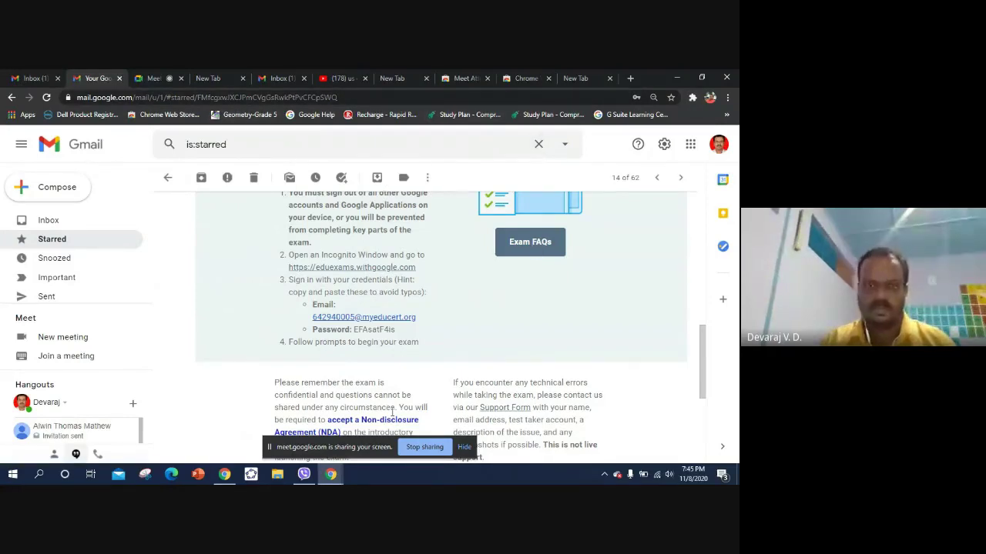
pyautogui.click(425, 447)
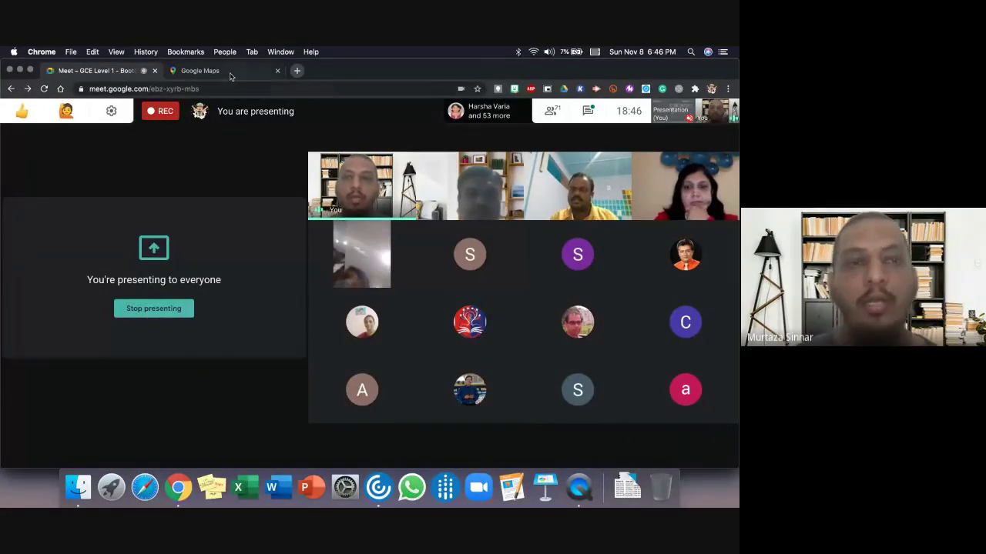
# Centre Google Maps on the current location and get directions from there to Burj Khalifa
pyautogui.click(229, 75)
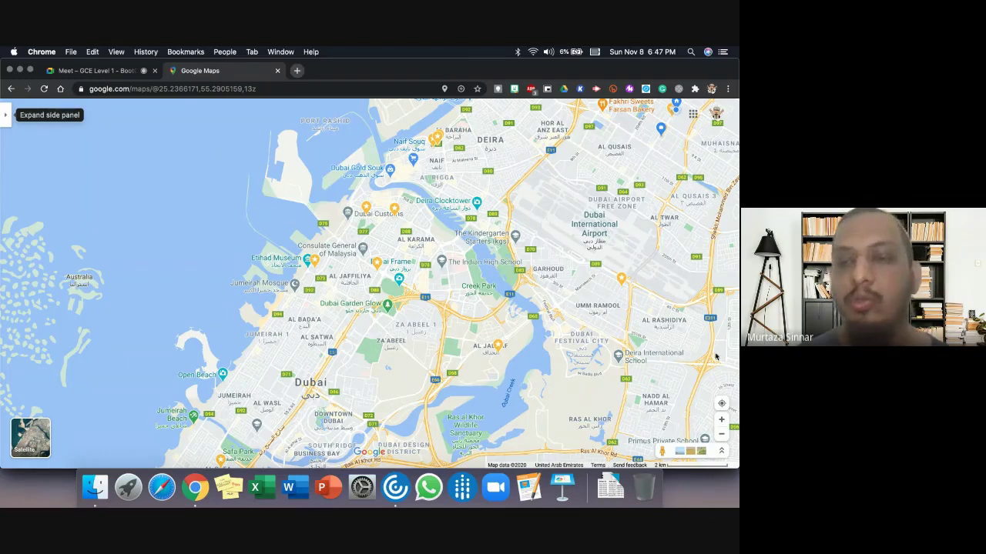
pyautogui.click(722, 406)
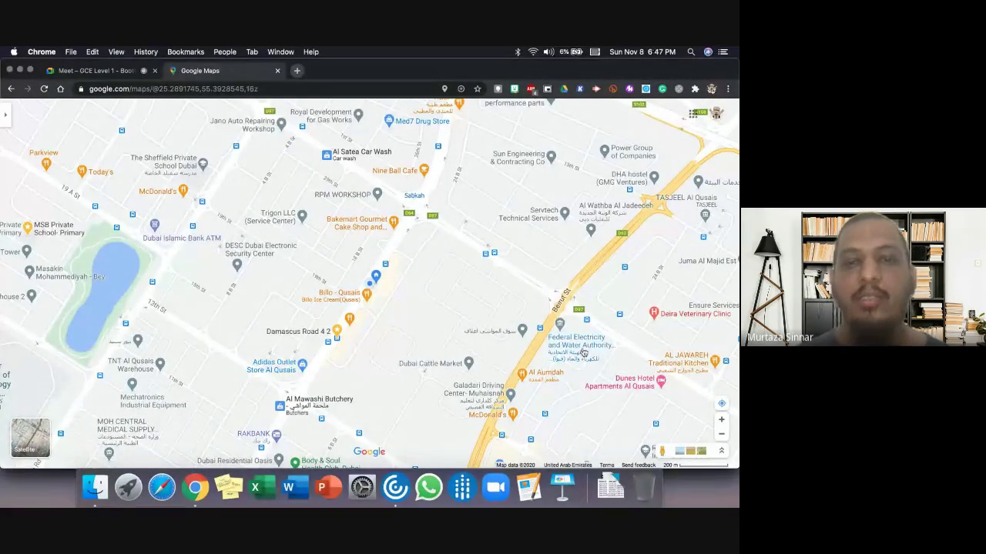
pyautogui.click(6, 116)
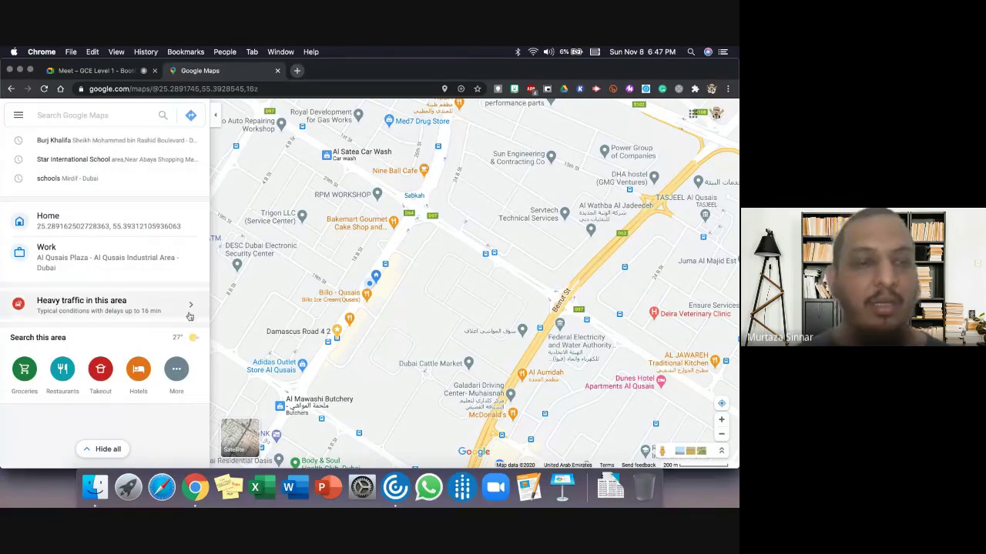
pyautogui.click(131, 117)
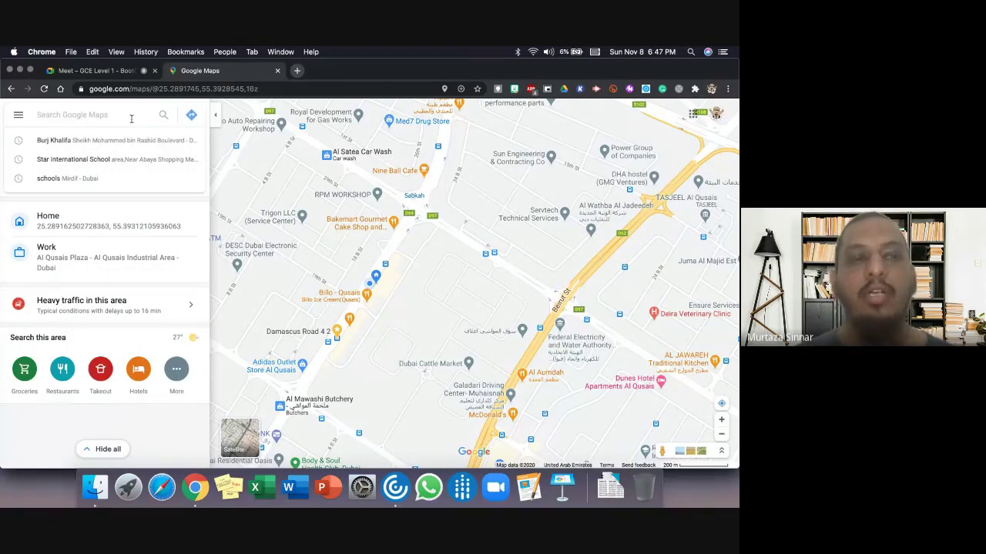
pyautogui.click(132, 140)
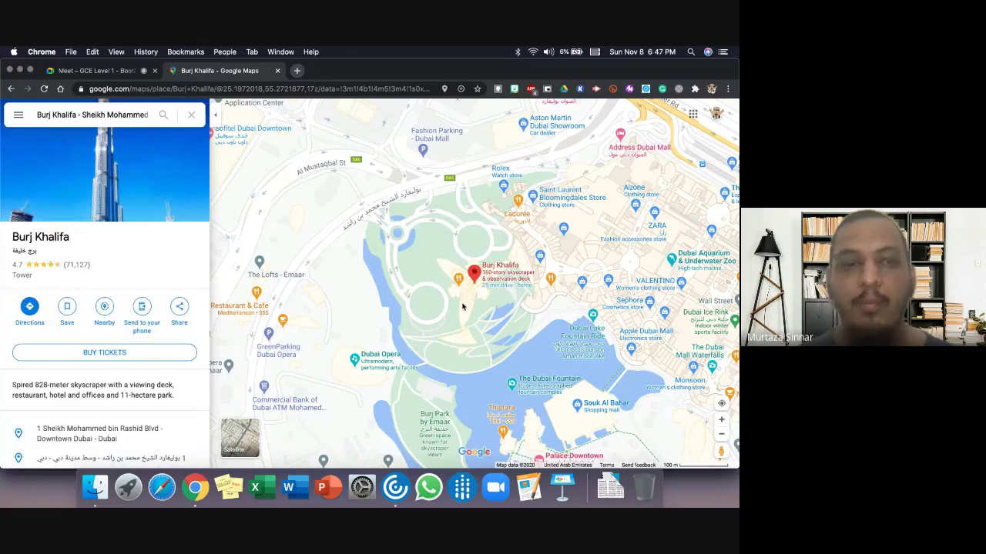
pyautogui.click(30, 308)
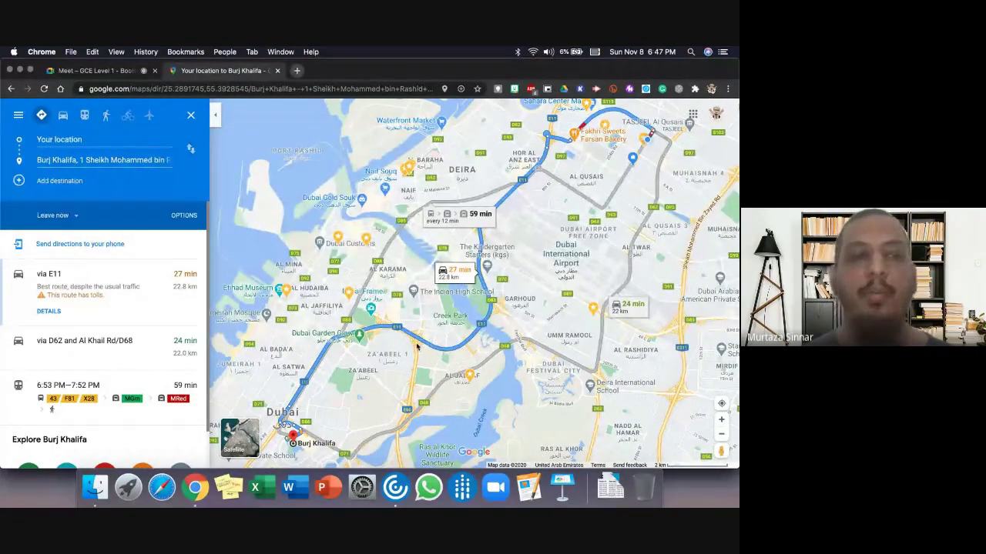
# Show the Burj Khalifa route on satellite imagery in 3D and zoom out to the wider coastal region
pyautogui.click(19, 114)
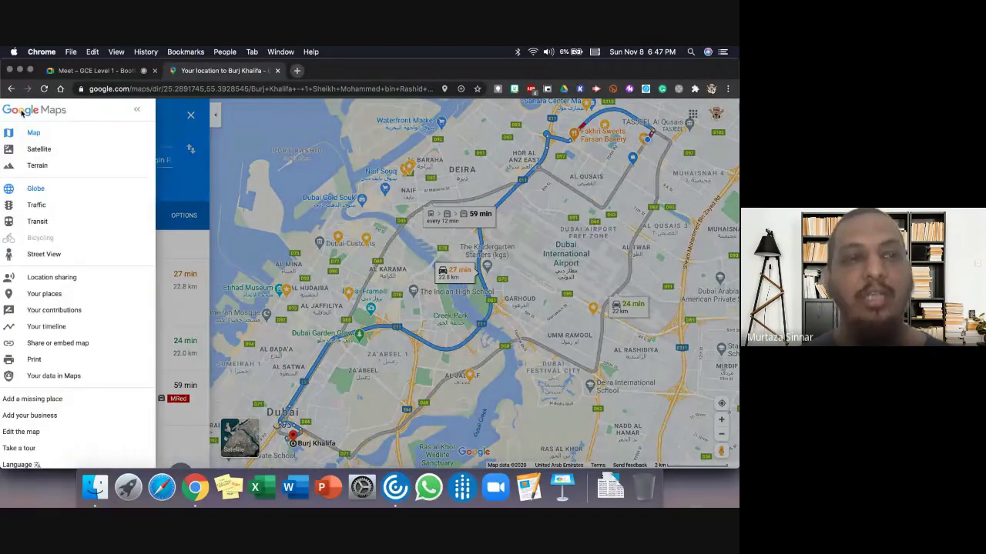
pyautogui.click(48, 150)
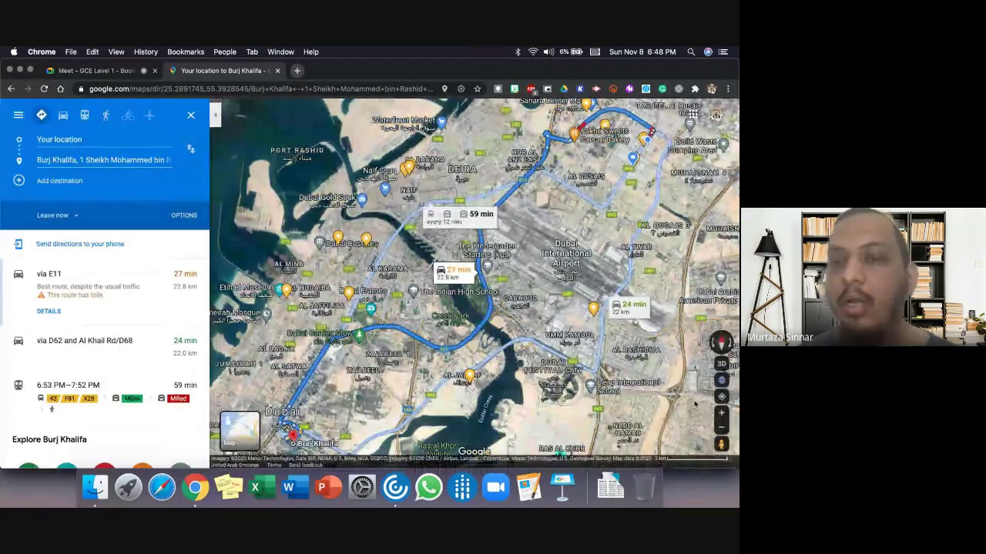
pyautogui.click(722, 365)
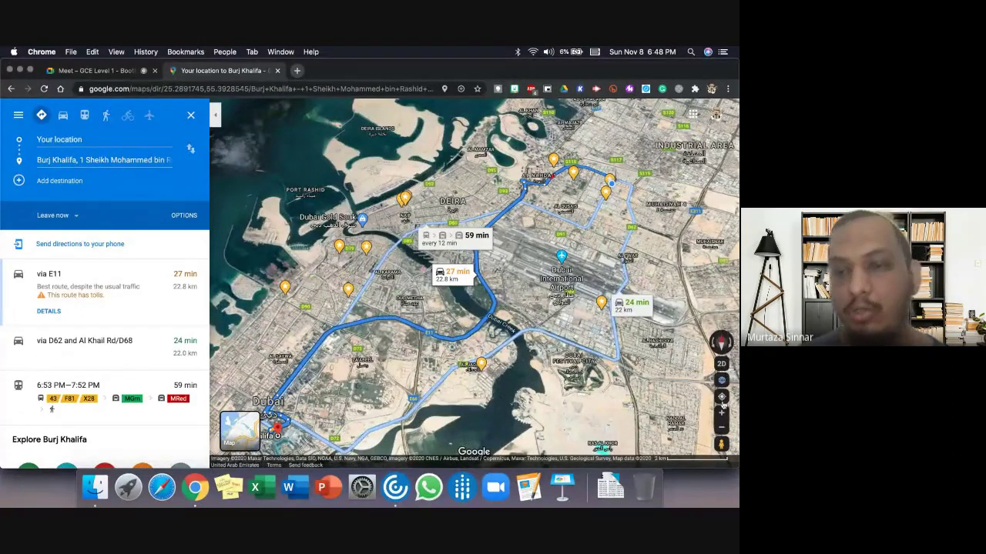
pyautogui.click(722, 428)
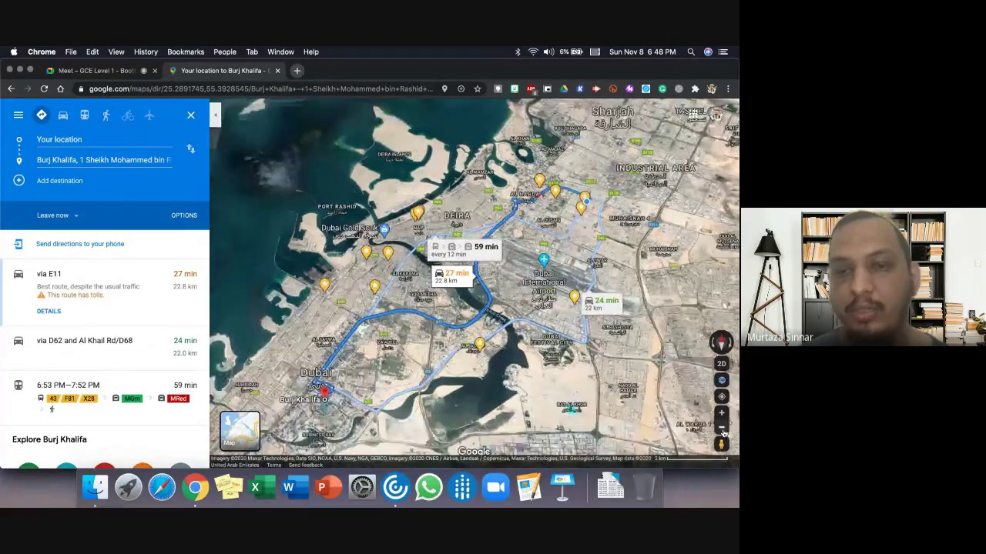
pyautogui.click(721, 429)
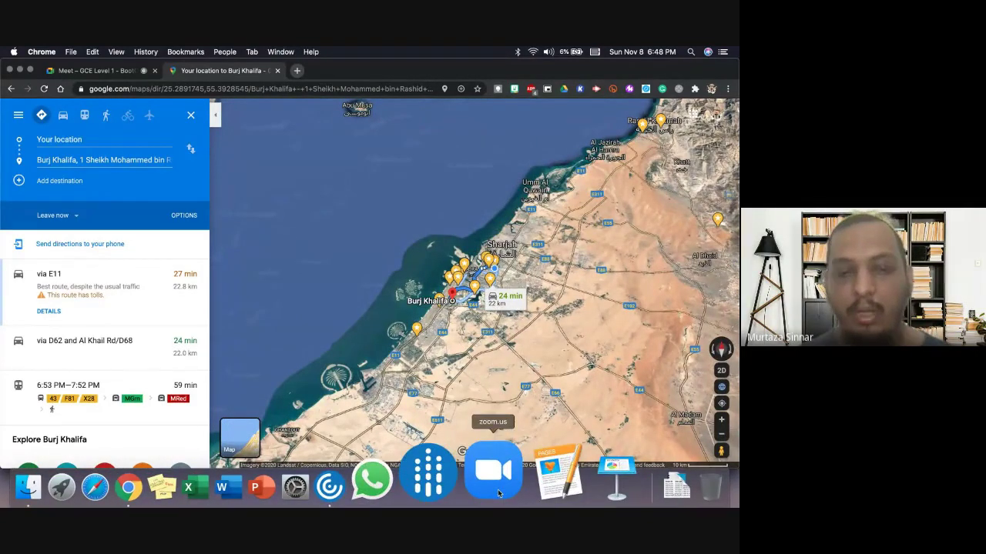
# Switch to QuickTime Player and open a new movie recording window
pyautogui.press('super+space')
pyautogui.write('qu')
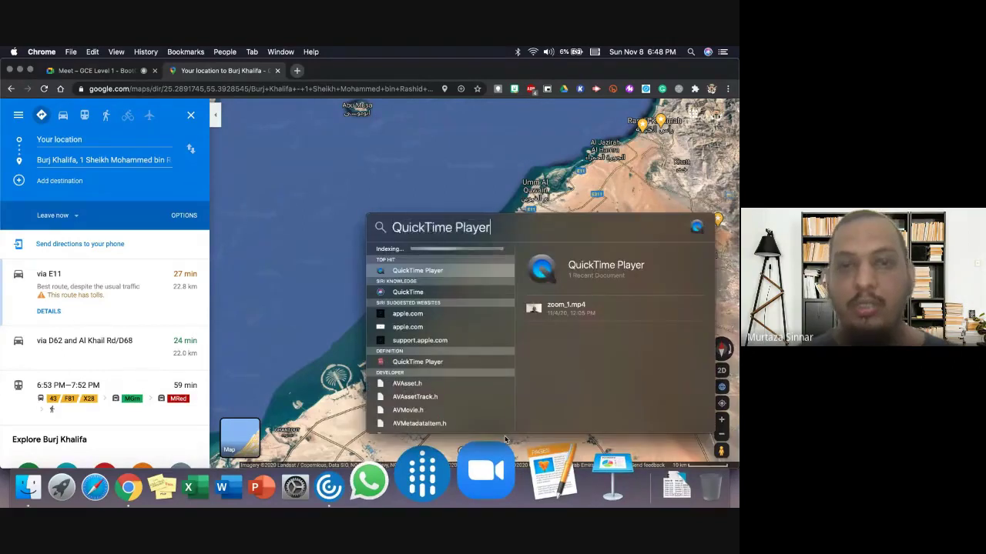
pyautogui.press('Return')
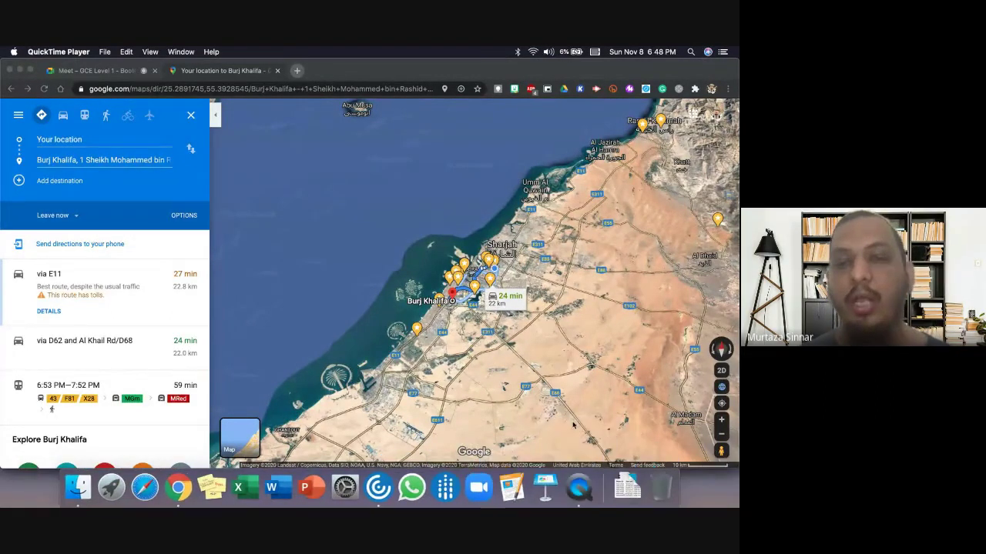
pyautogui.click(105, 53)
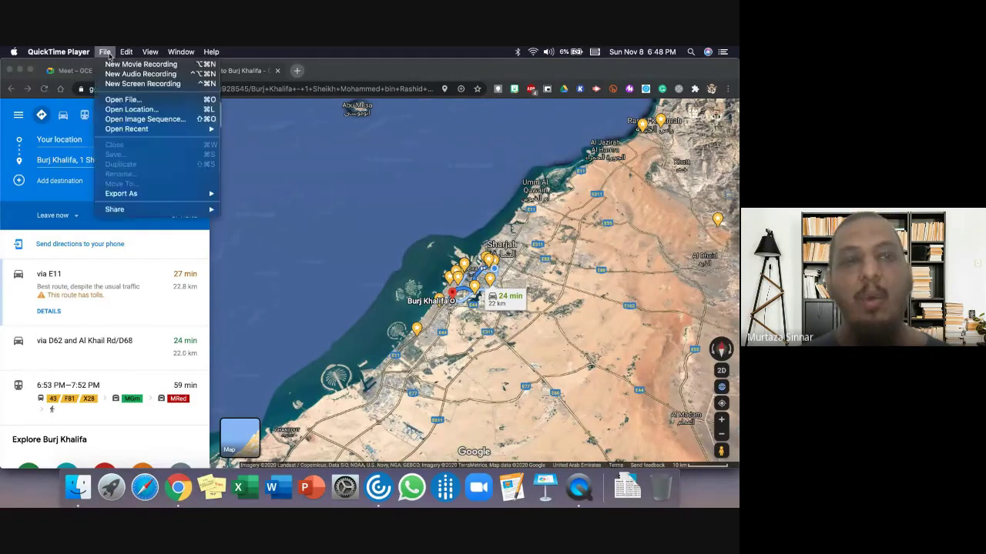
pyautogui.click(140, 64)
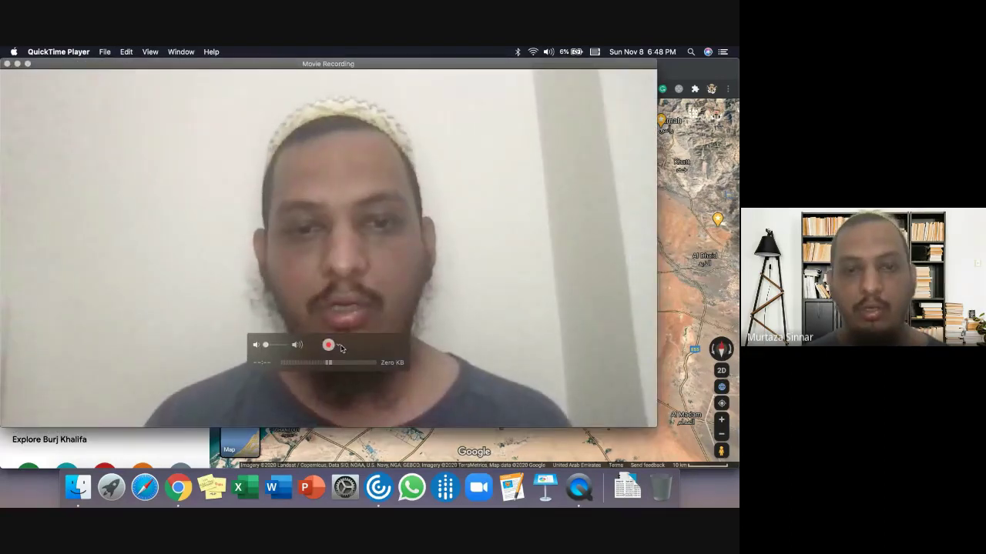
# Set the connected tablet as the movie recording's camera source and show its mirrored screen in full screen
pyautogui.click(340, 346)
pyautogui.click(347, 374)
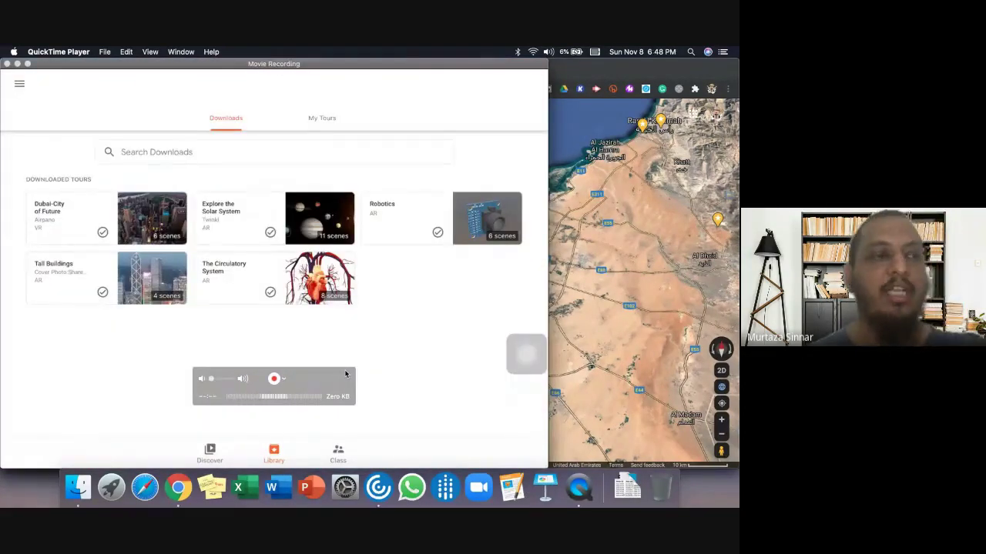
pyautogui.click(27, 65)
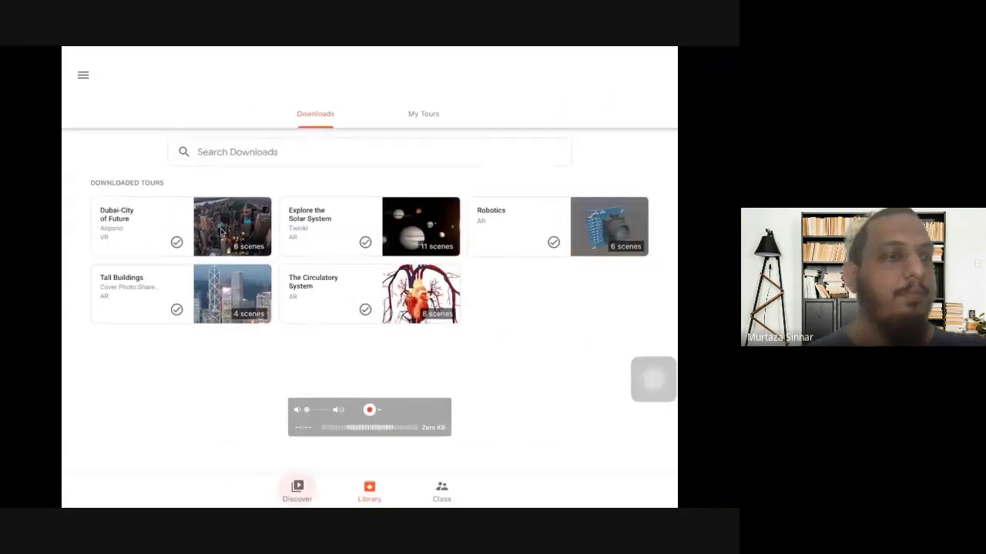
# Browse the available expedition tours and open the downloaded Explore the Solar System tour in AR
pyautogui.scroll(15, 221, 232)
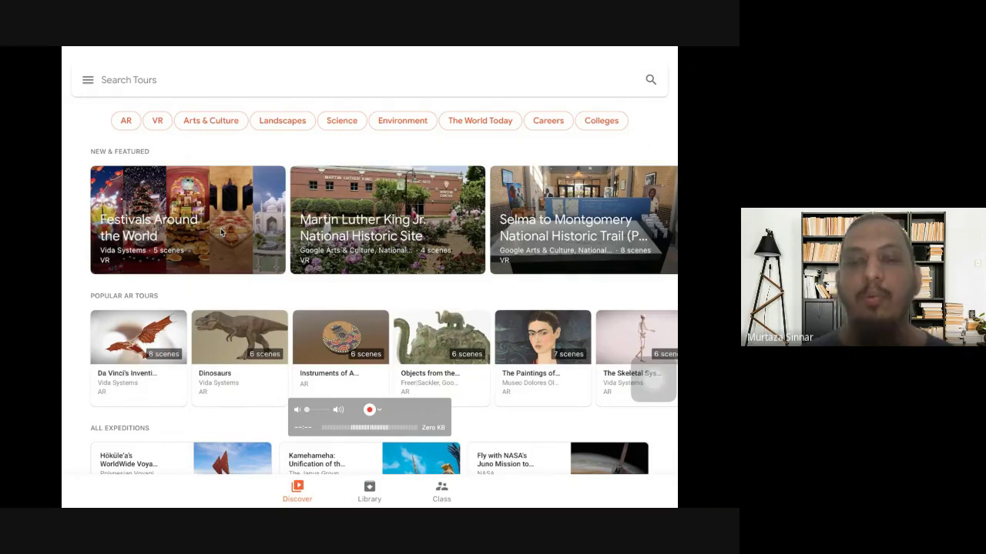
pyautogui.scroll(-3, 220, 231)
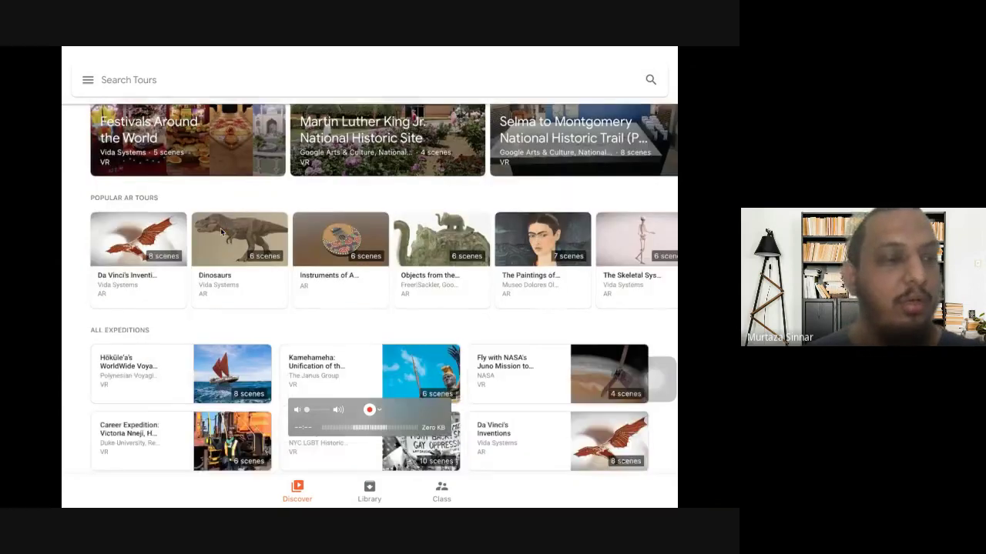
pyautogui.click(369, 492)
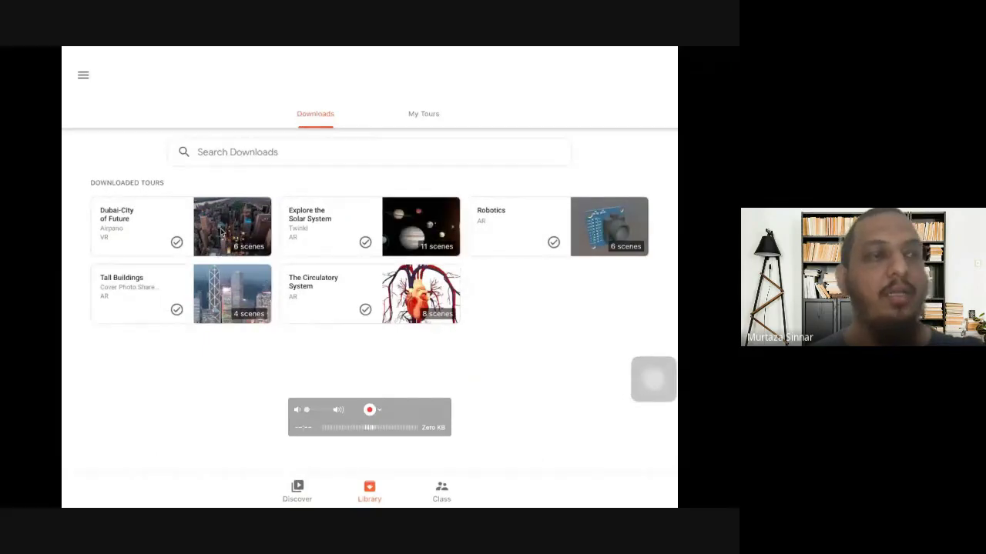
pyautogui.click(332, 227)
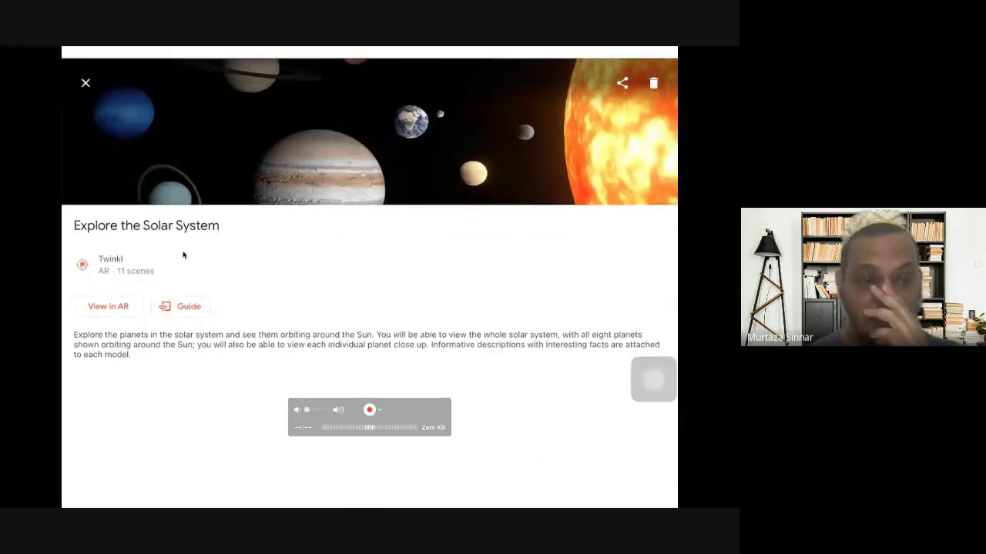
pyautogui.click(108, 306)
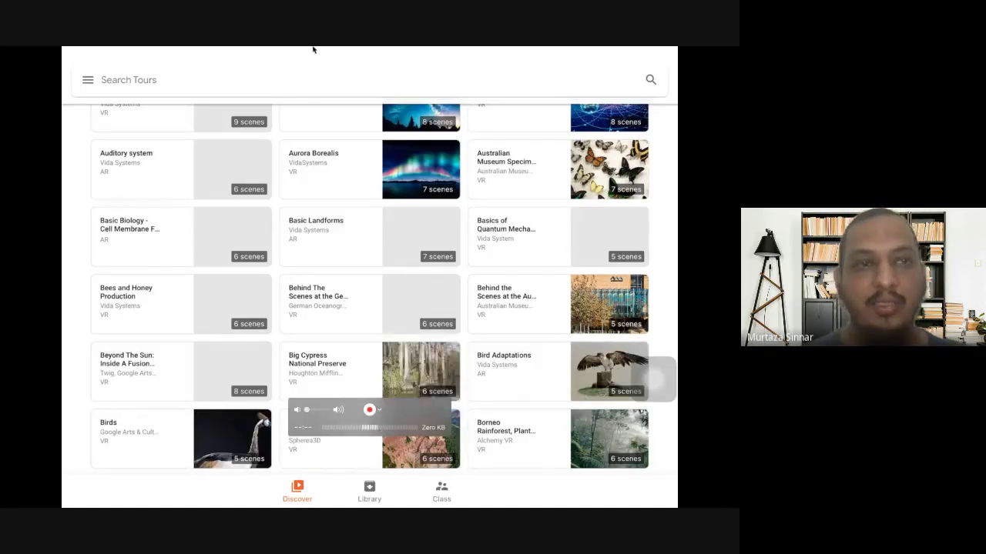
# Quit QuickTime Player and return to the Google Meet call in Chrome
pyautogui.moveTo(313, 47)
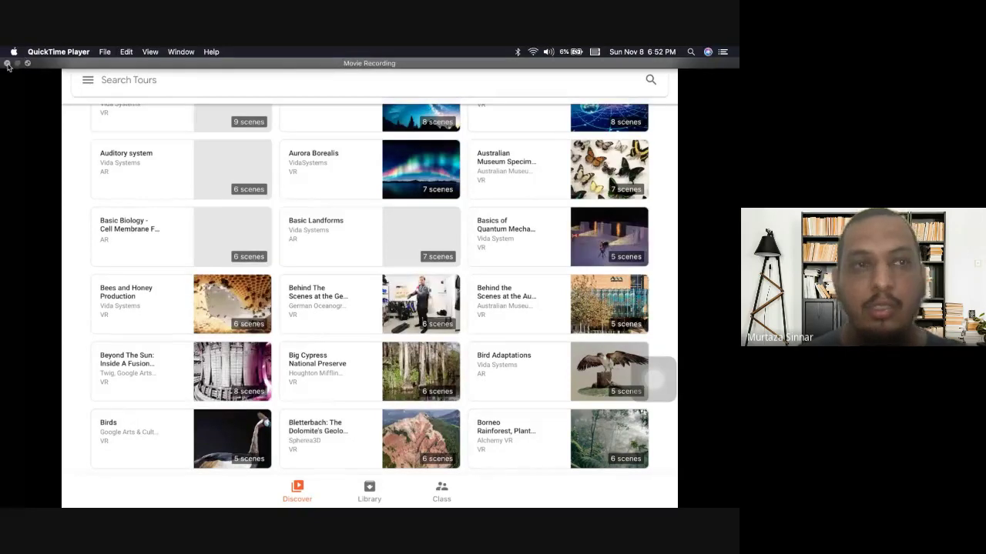
pyautogui.press('super+q')
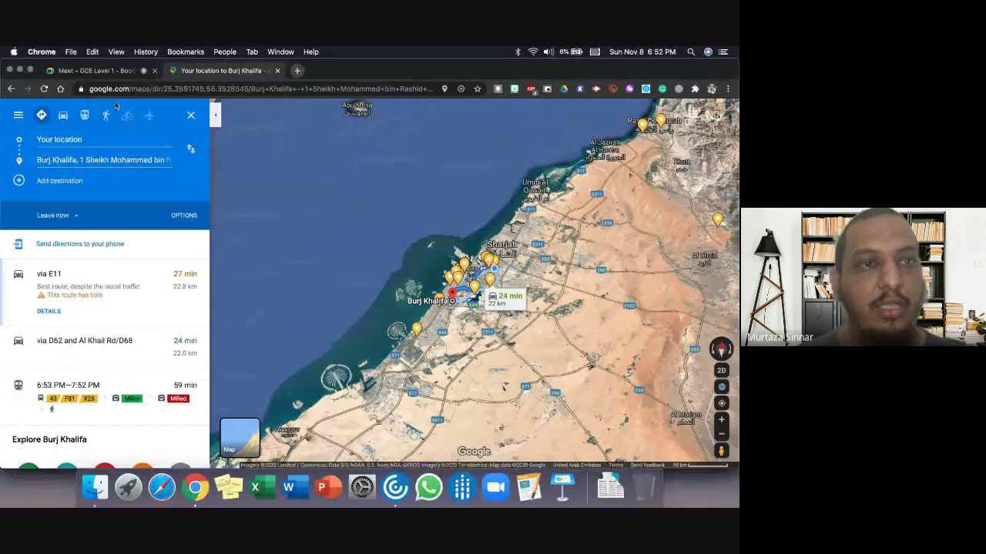
pyautogui.click(102, 72)
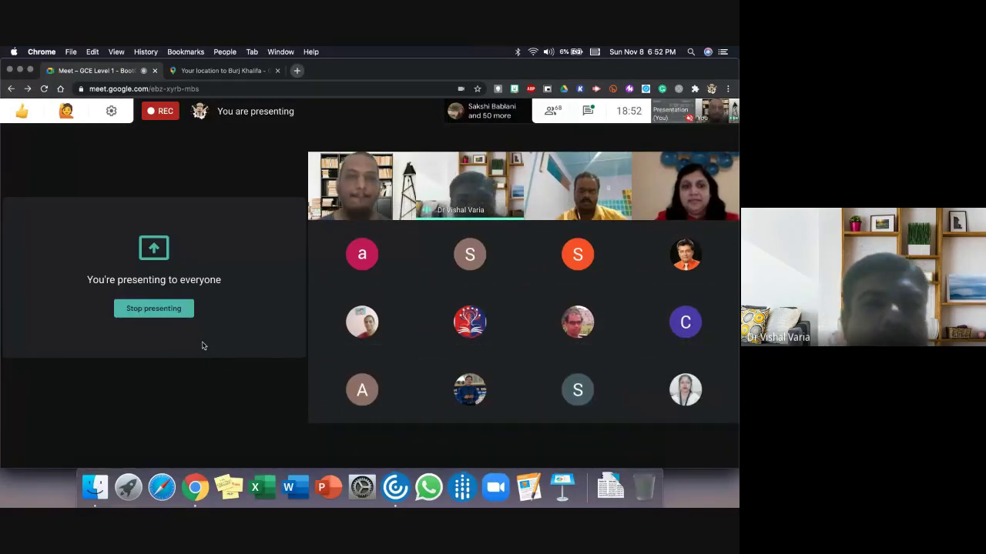
pyautogui.click(297, 70)
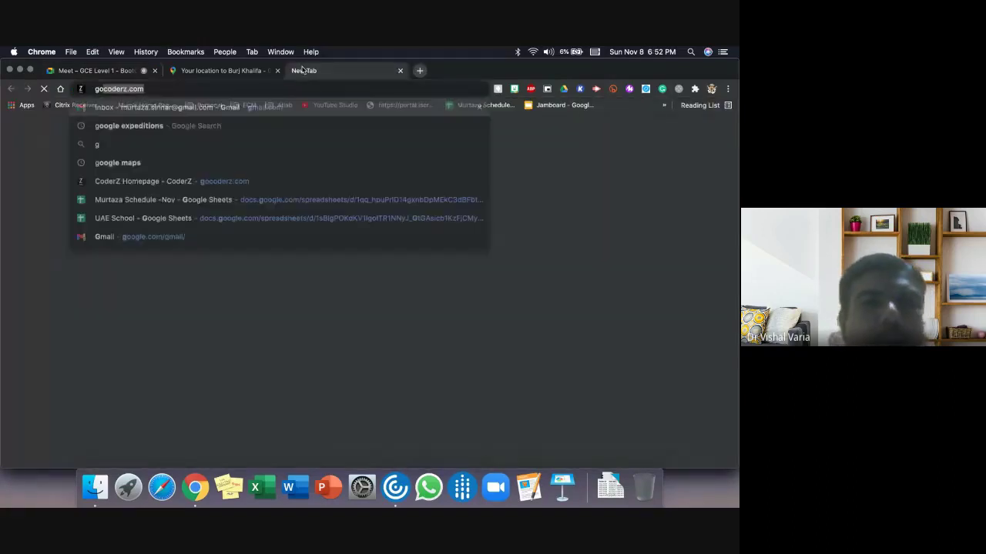
pyautogui.write('goo')
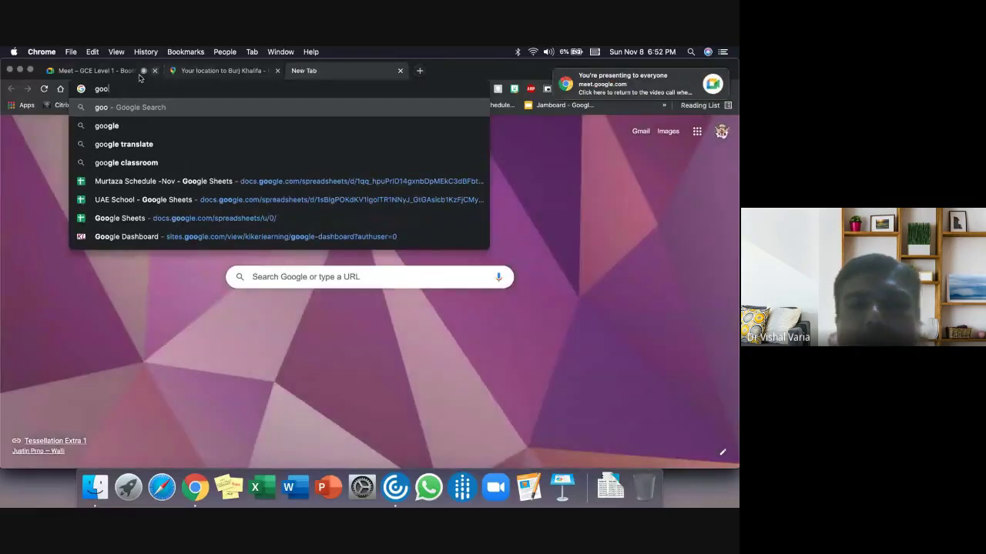
pyautogui.click(140, 74)
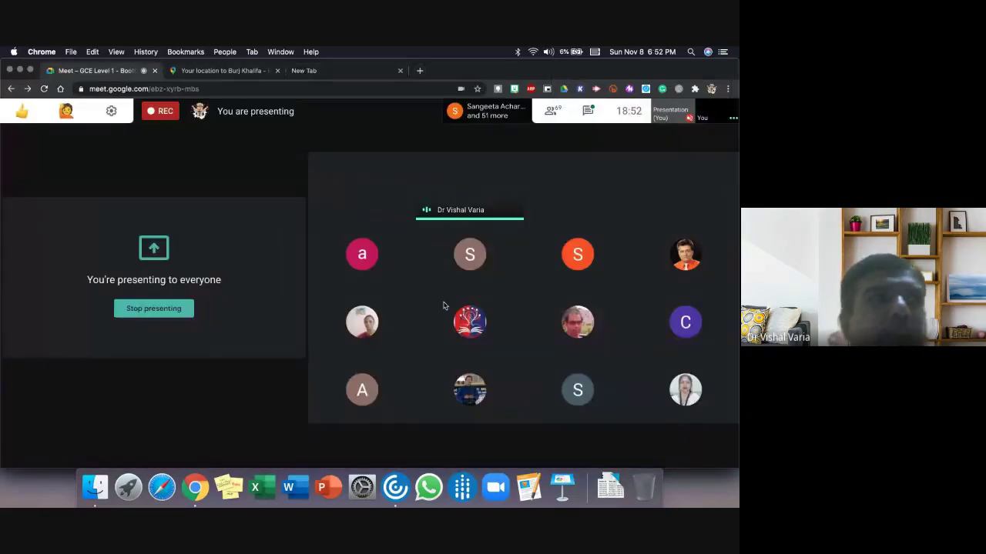